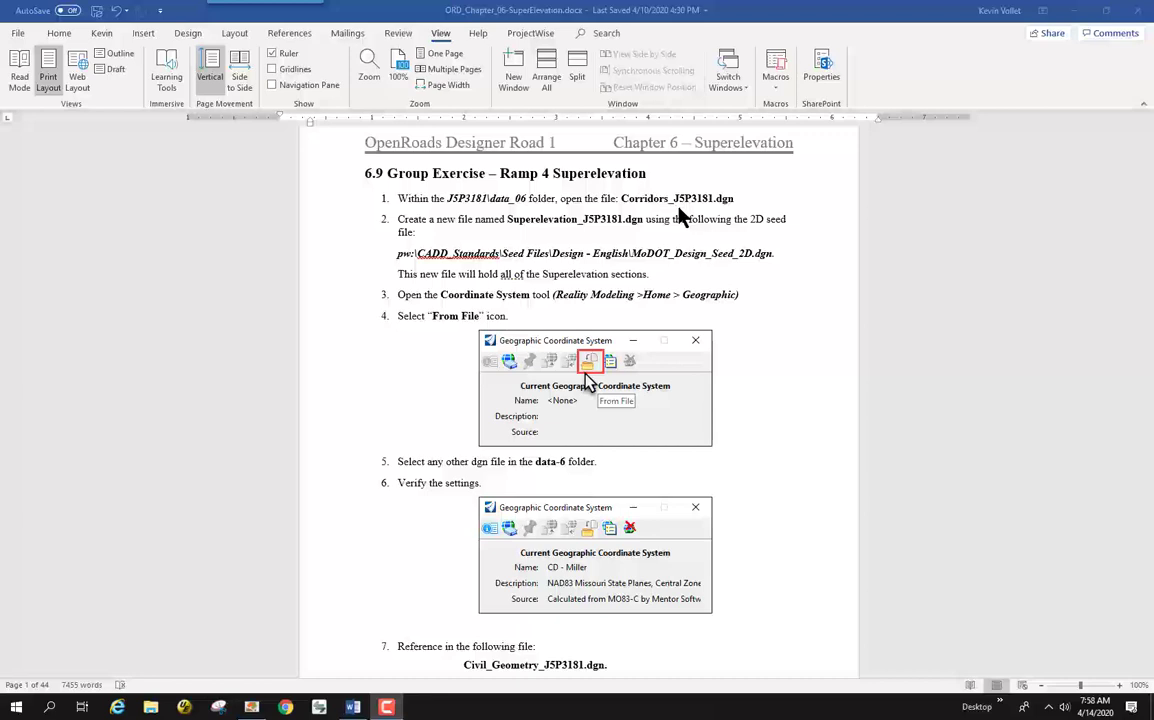
Step: Switch to ProjectWise Explorer and open Corridors_J5P3181.dgn from the data-6 folder
key("alt+Tab")
key("alt+Tab")
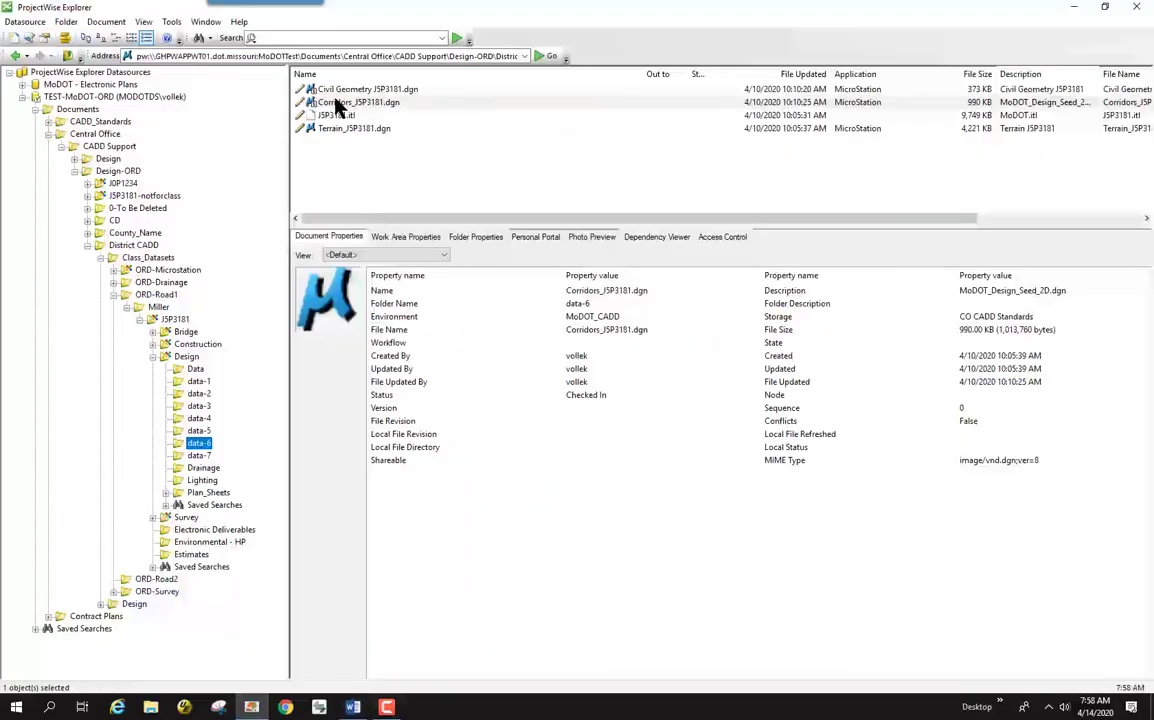
double_click(340, 102)
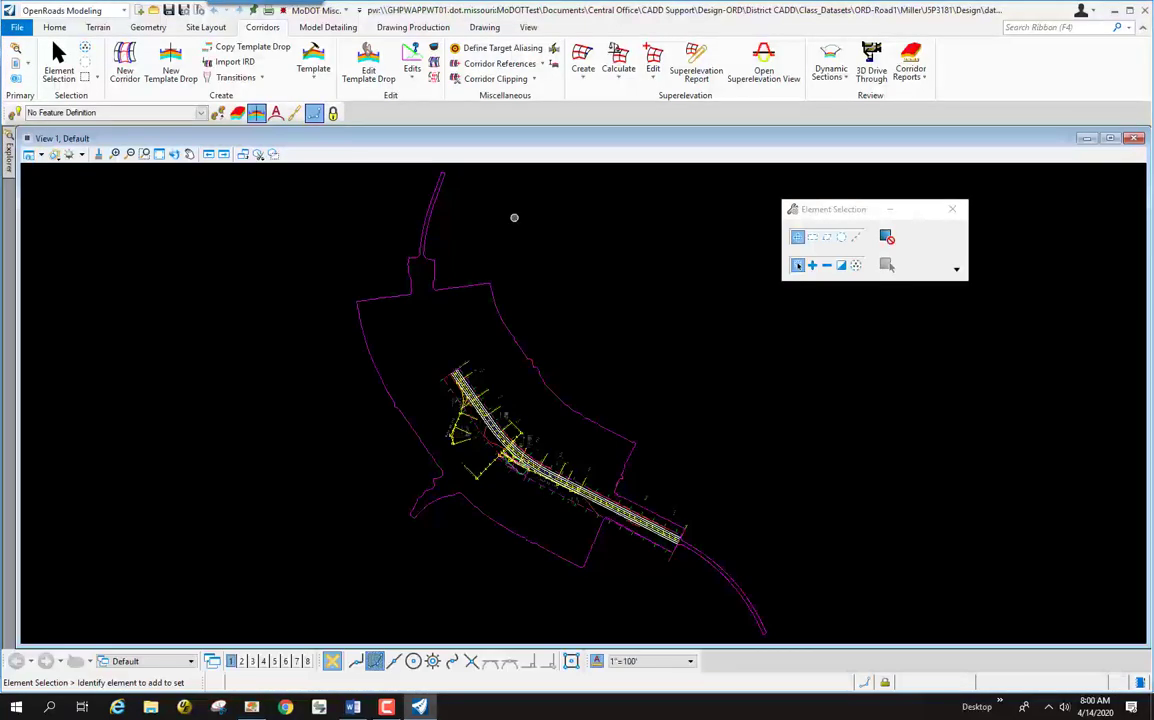
Step: Open the template of the Ramp 4 Pavement with Curb and Gutter drop, ending at station 2+50.00, in the template drop editor
scroll(530, 440, "up", 4)
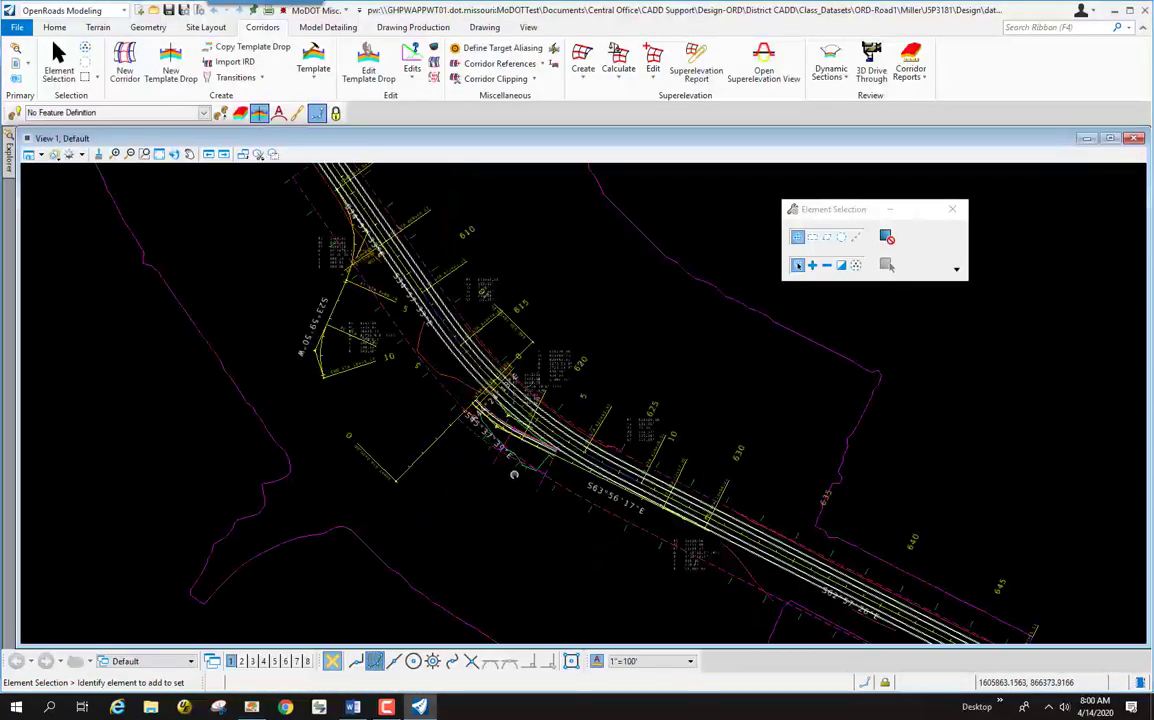
scroll(568, 483, "up", 2)
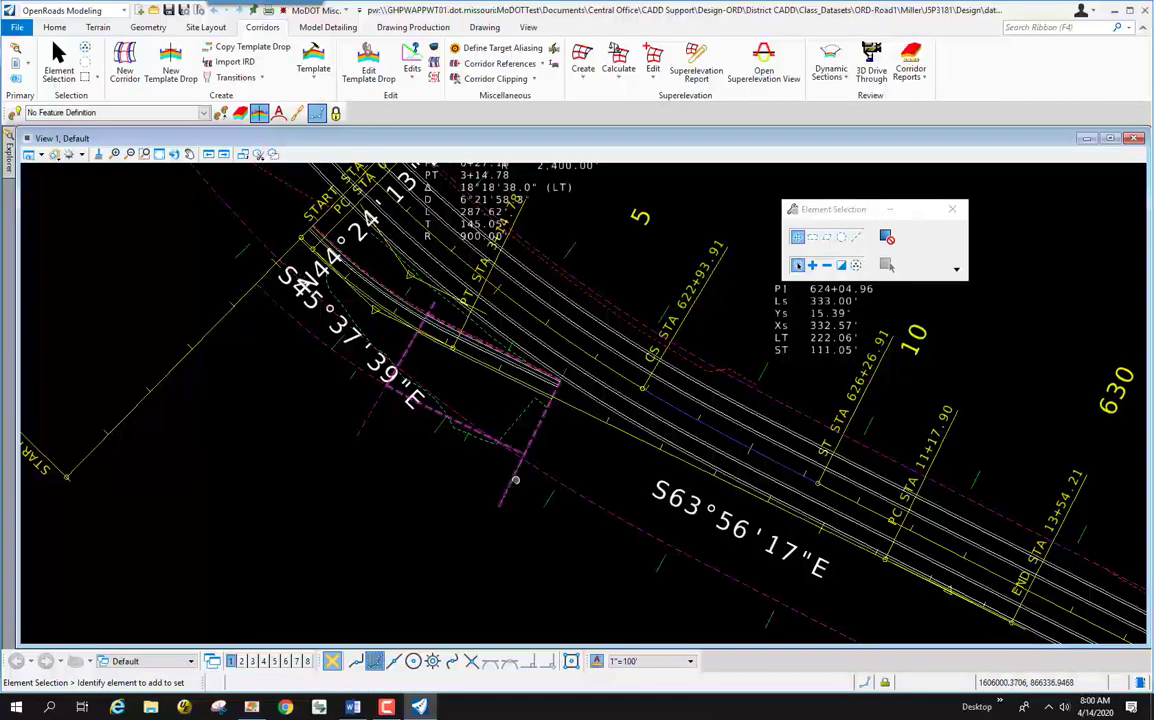
scroll(476, 471, "down", 2)
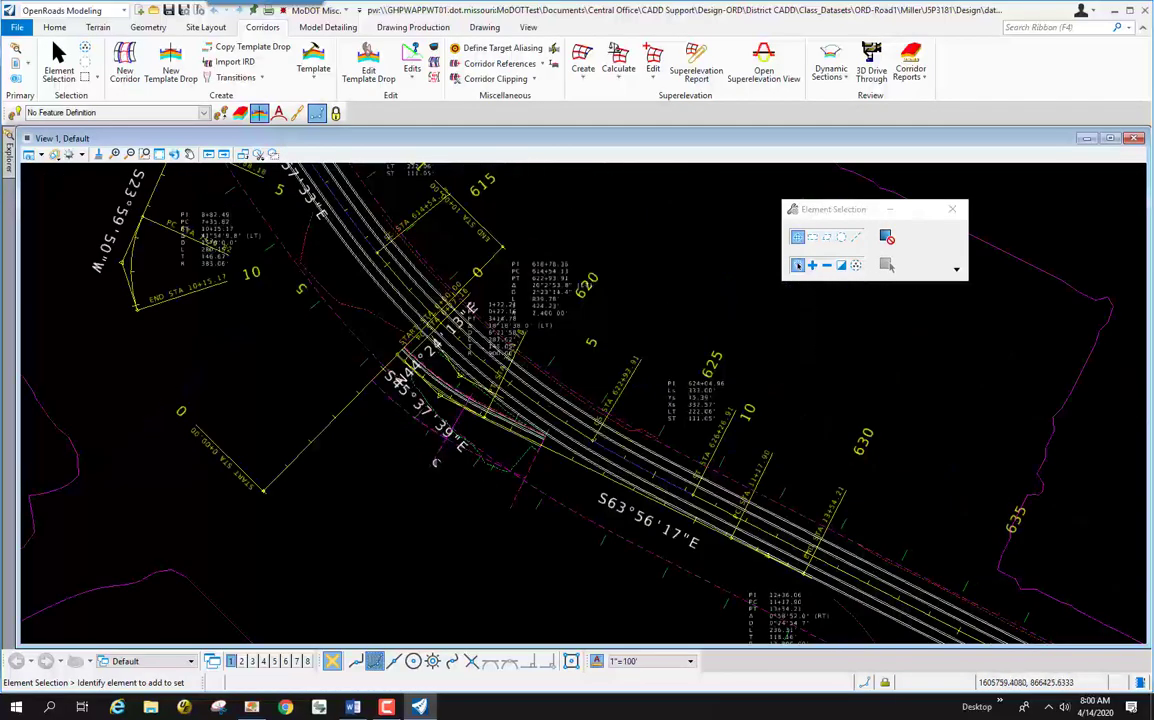
scroll(438, 423, "up", 2)
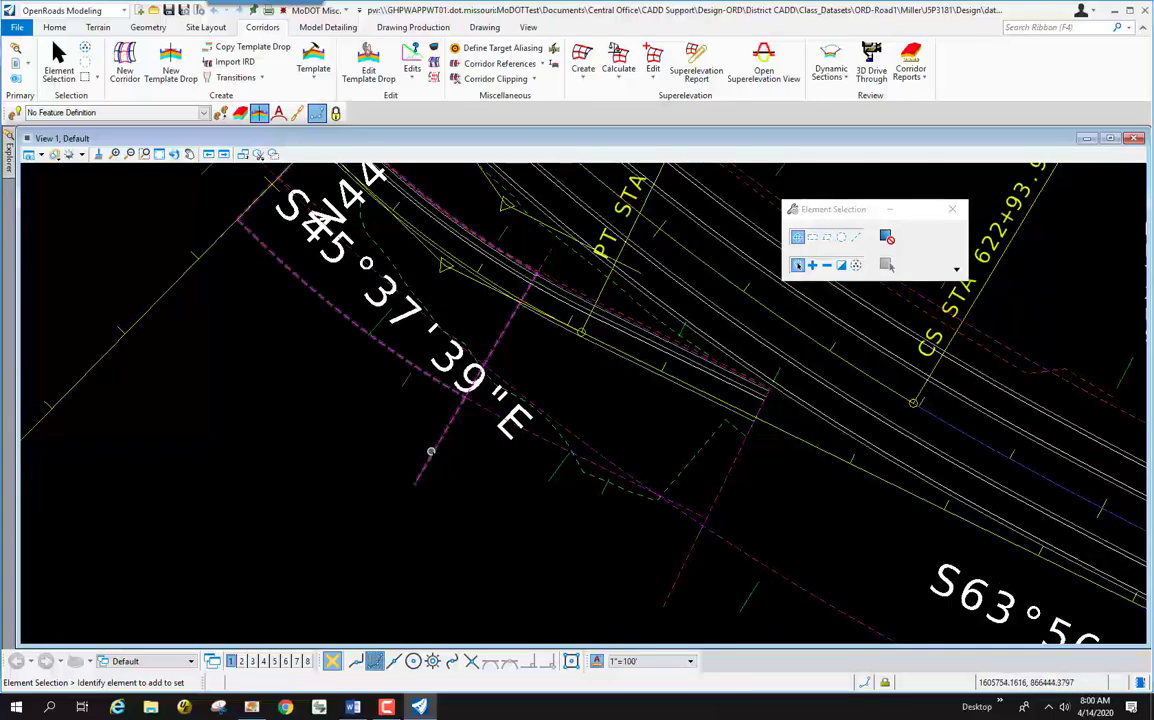
left_click(438, 441)
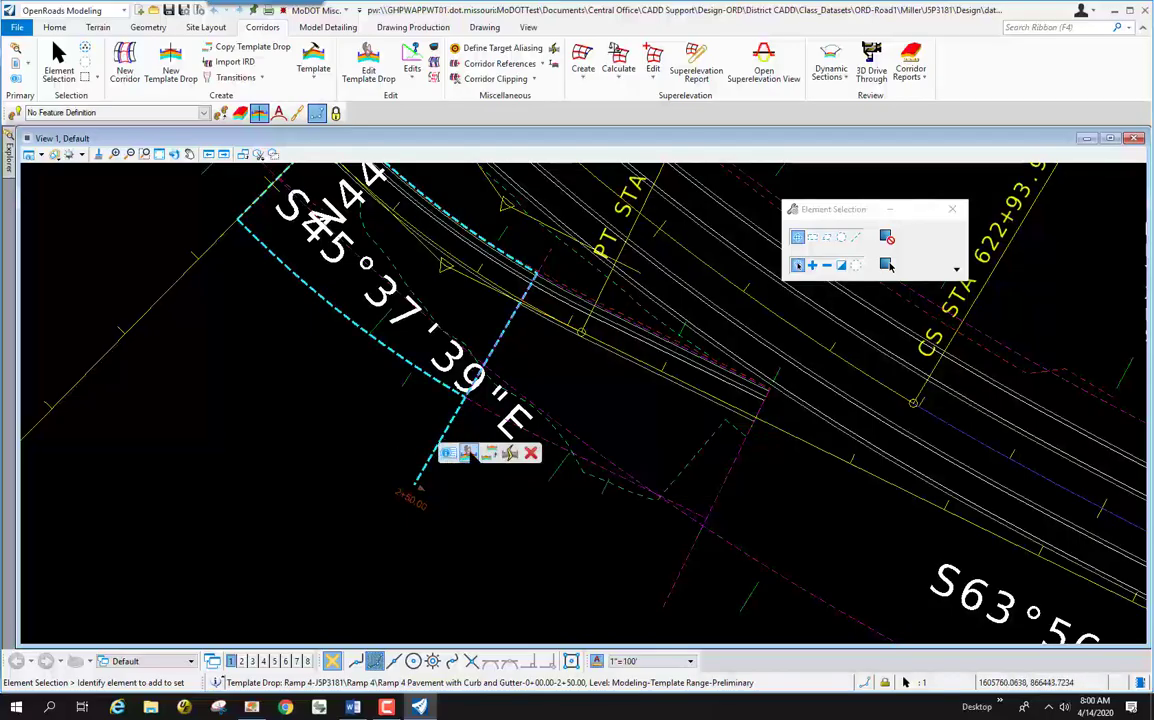
left_click(468, 454)
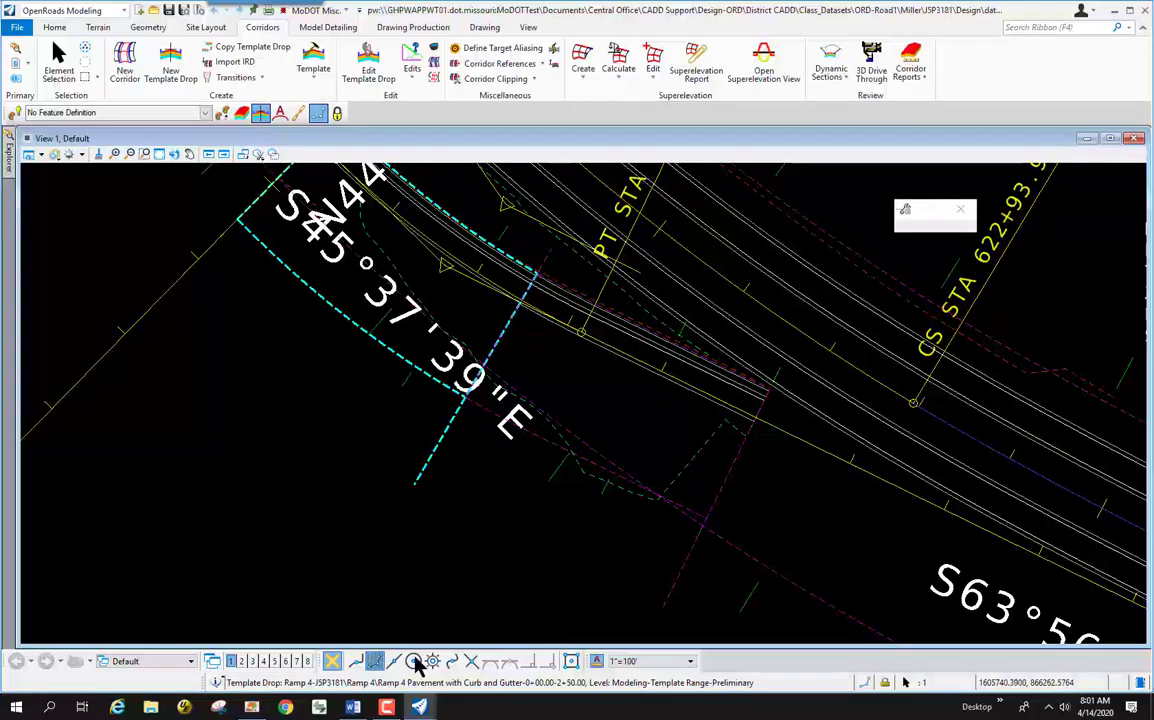
mouse_move(419, 707)
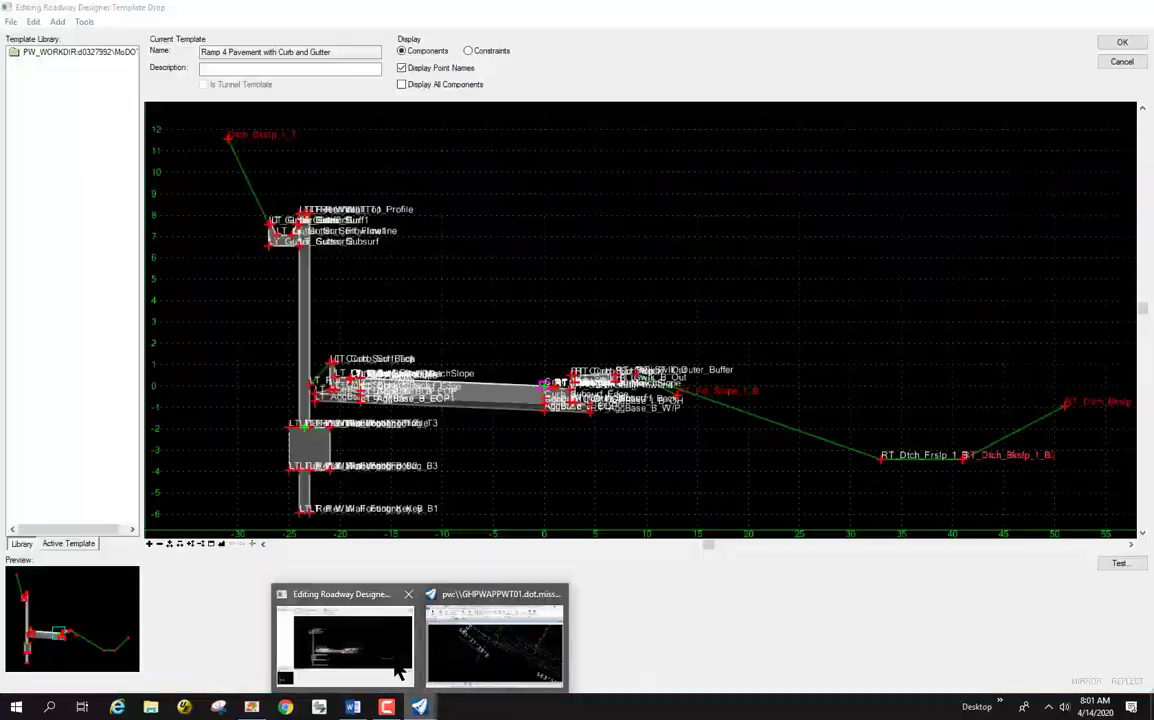
left_click(398, 673)
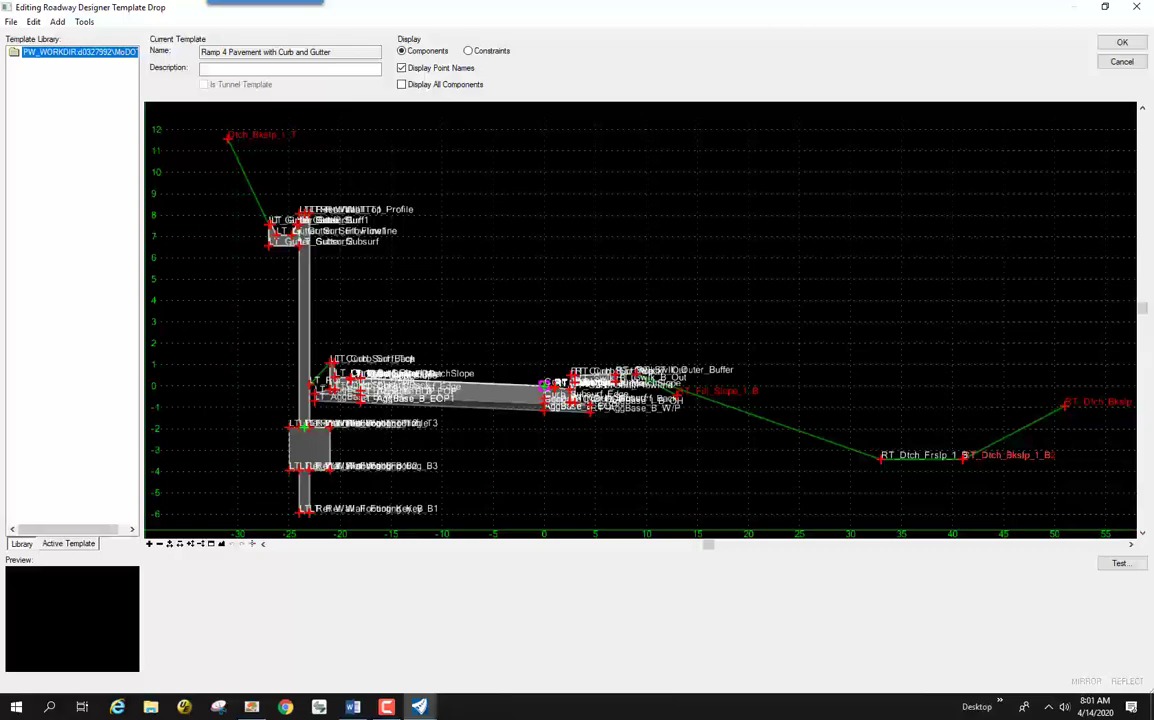
Step: Hide the template's point names and inspect the superelevation flag of the centerline point Conc_T_CL
left_click(401, 68)
scroll(366, 395, "up", 1)
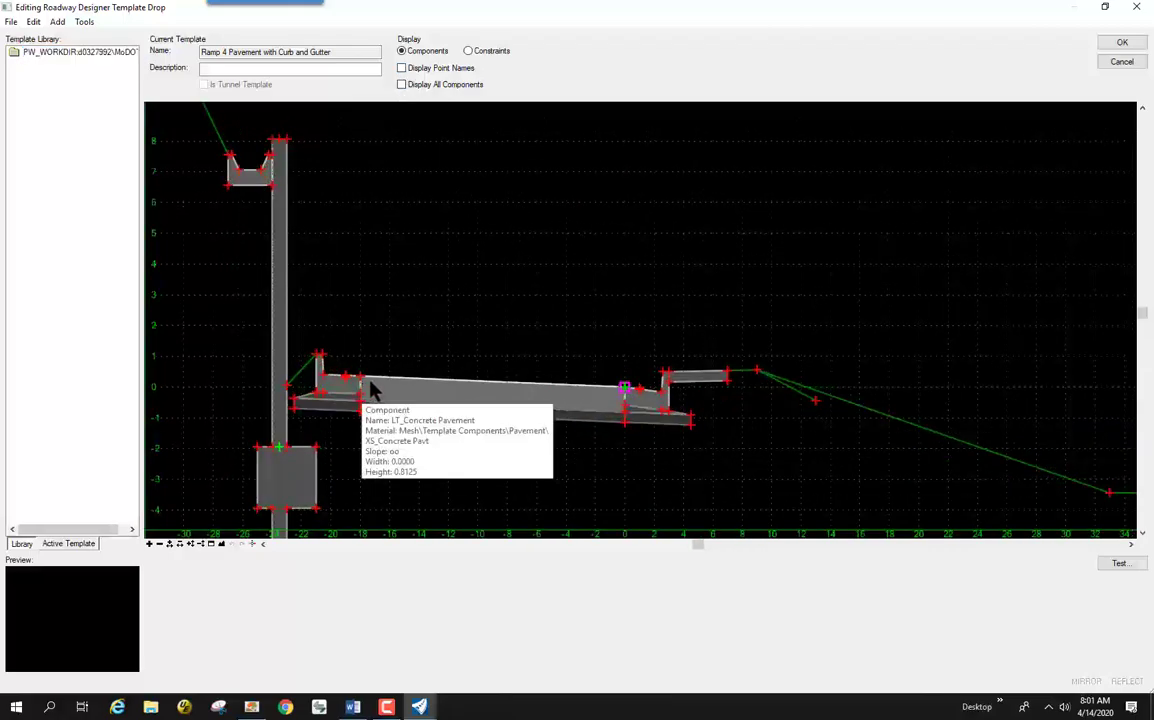
scroll(690, 370, "down", 1)
scroll(546, 343, "up", 1)
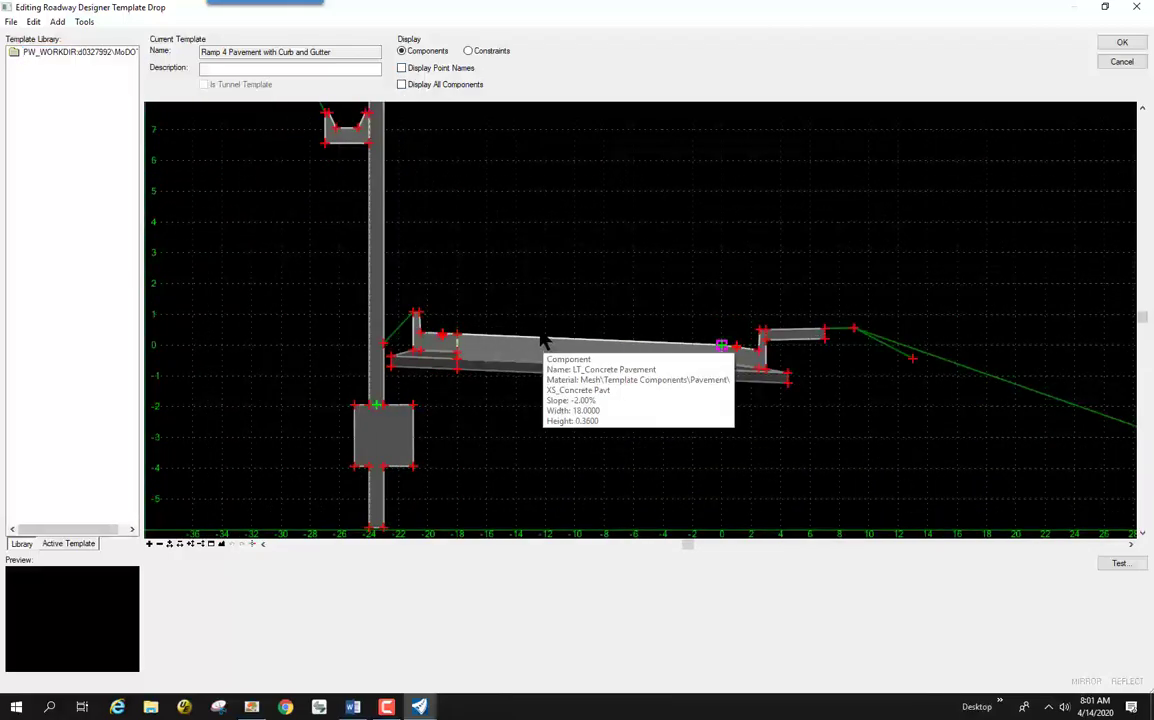
scroll(546, 343, "up", 2)
scroll(812, 362, "up", 2)
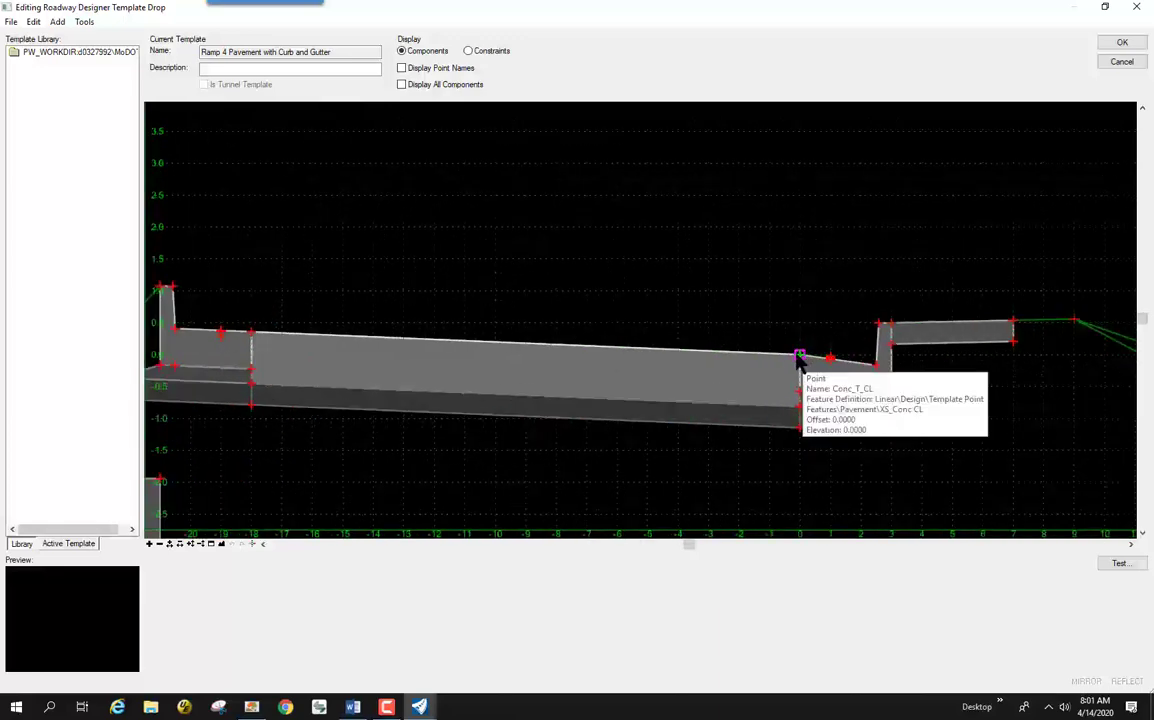
double_click(800, 357)
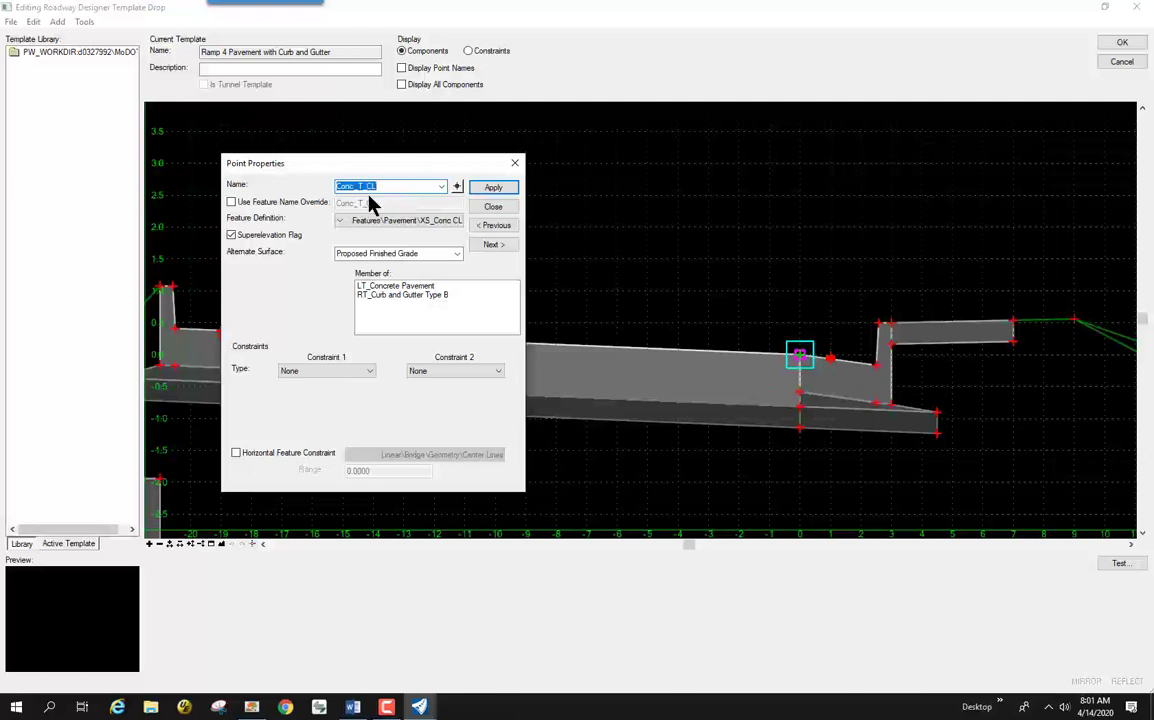
left_click(231, 235)
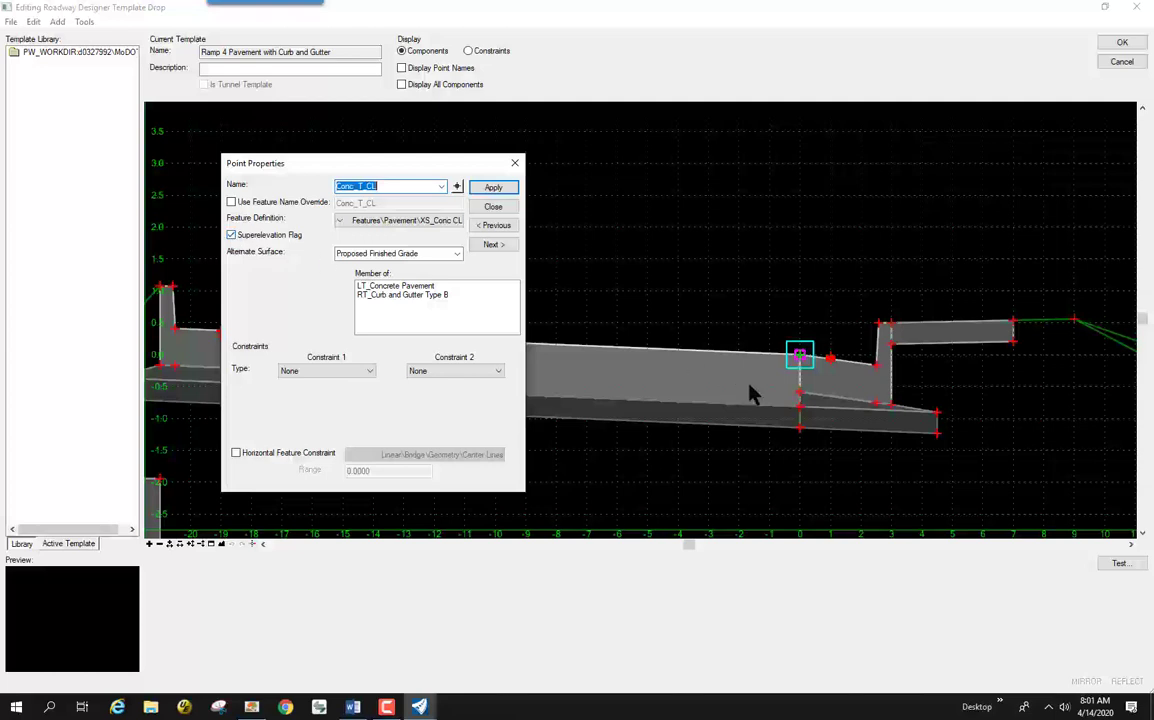
left_click(494, 207)
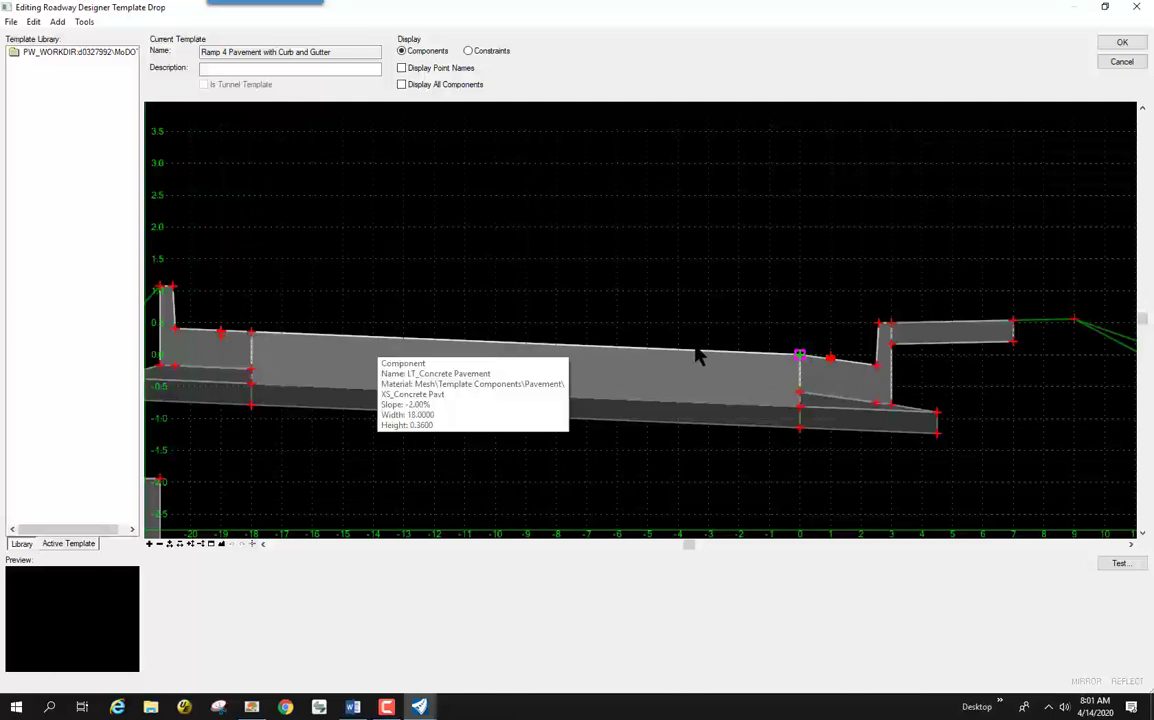
Step: Inspect the superelevation flag and constraints of the left edge-of-pavement point LT_Conc_T_EOP and leave the template drop editor without saving
double_click(251, 332)
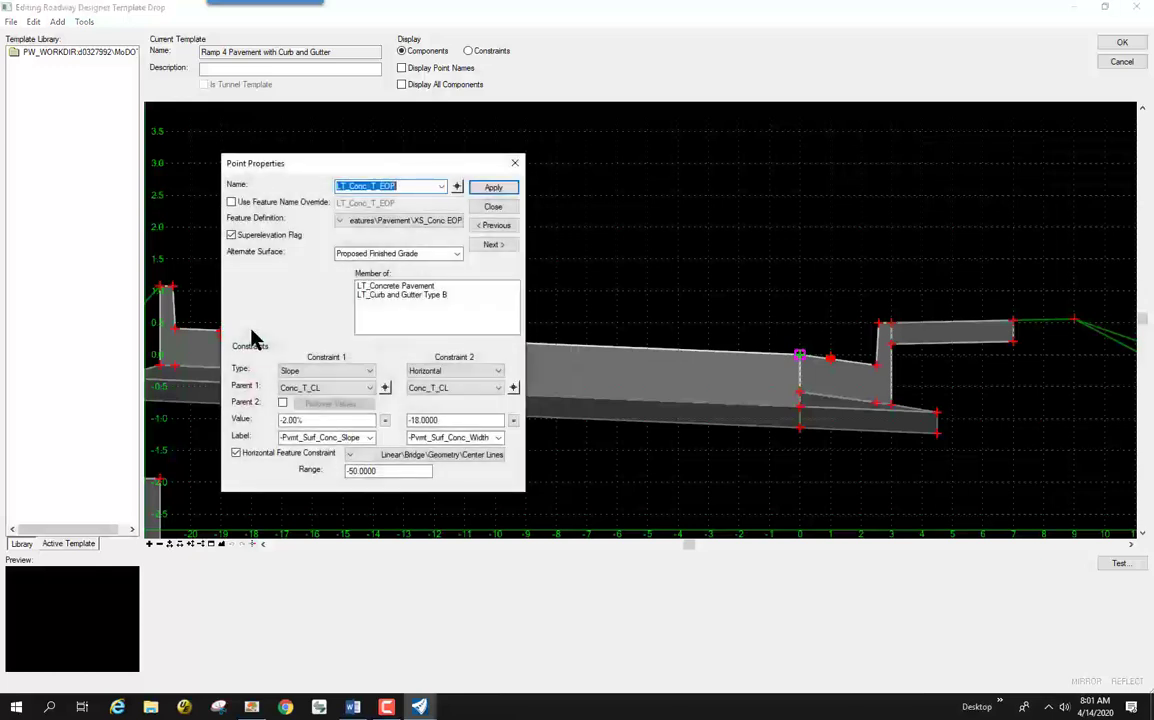
left_click_drag(299, 166, 455, 165)
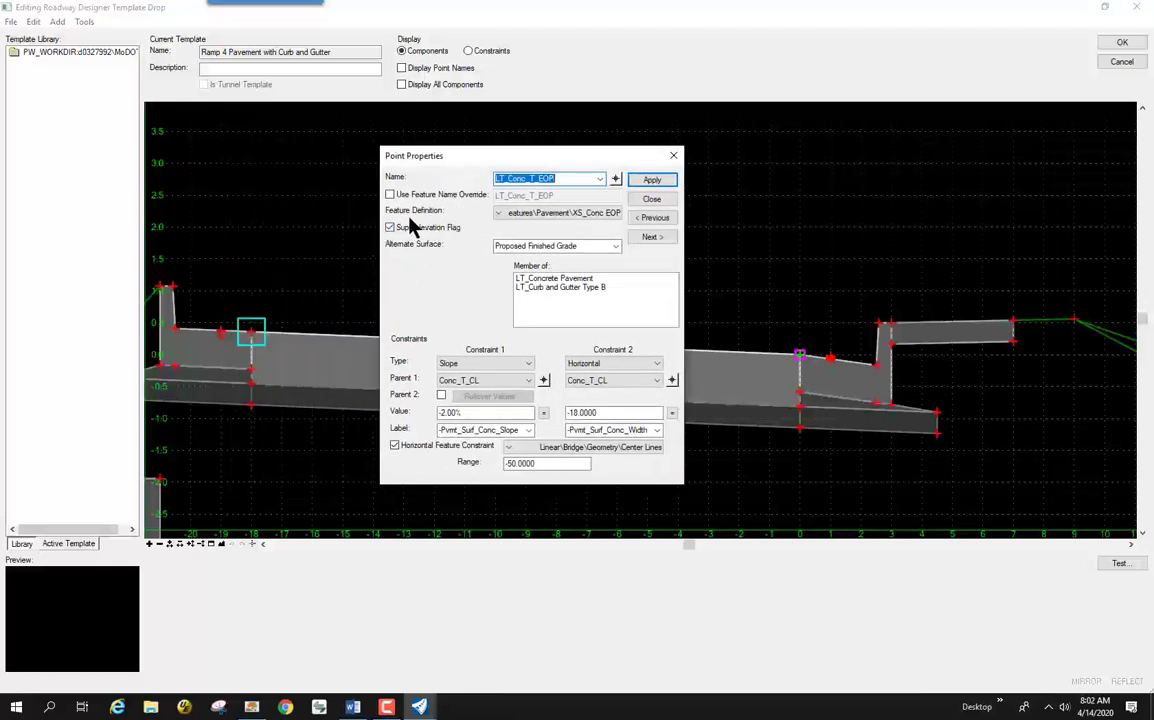
left_click(651, 198)
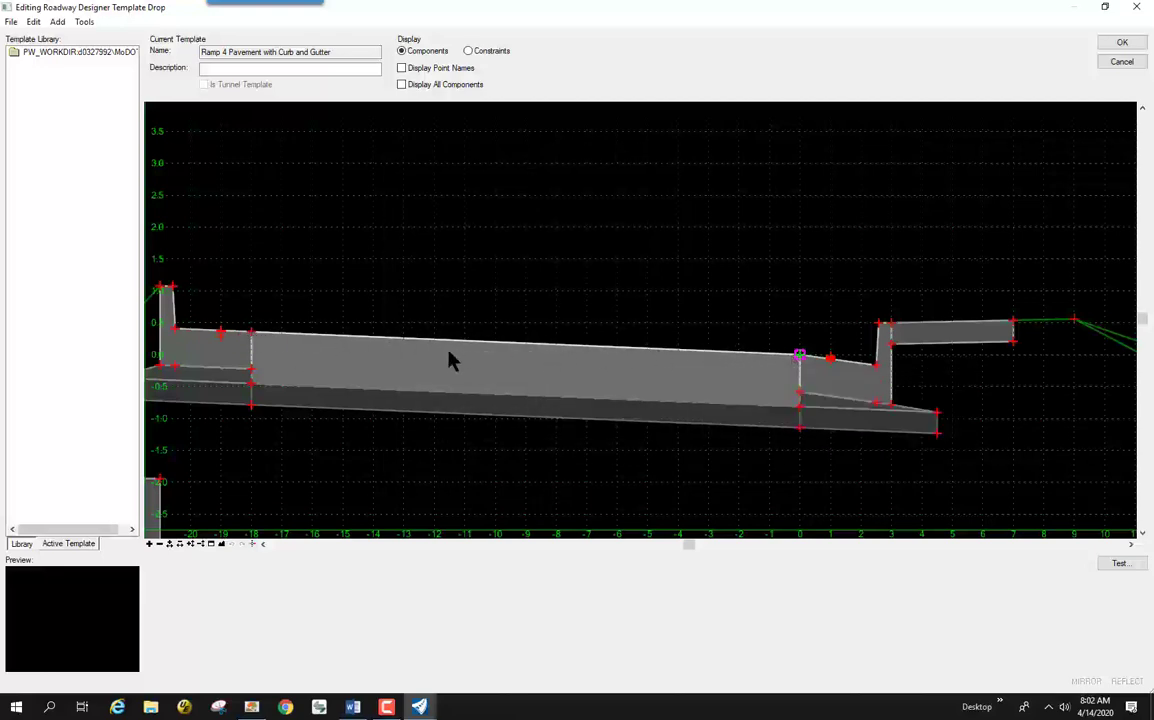
double_click(251, 332)
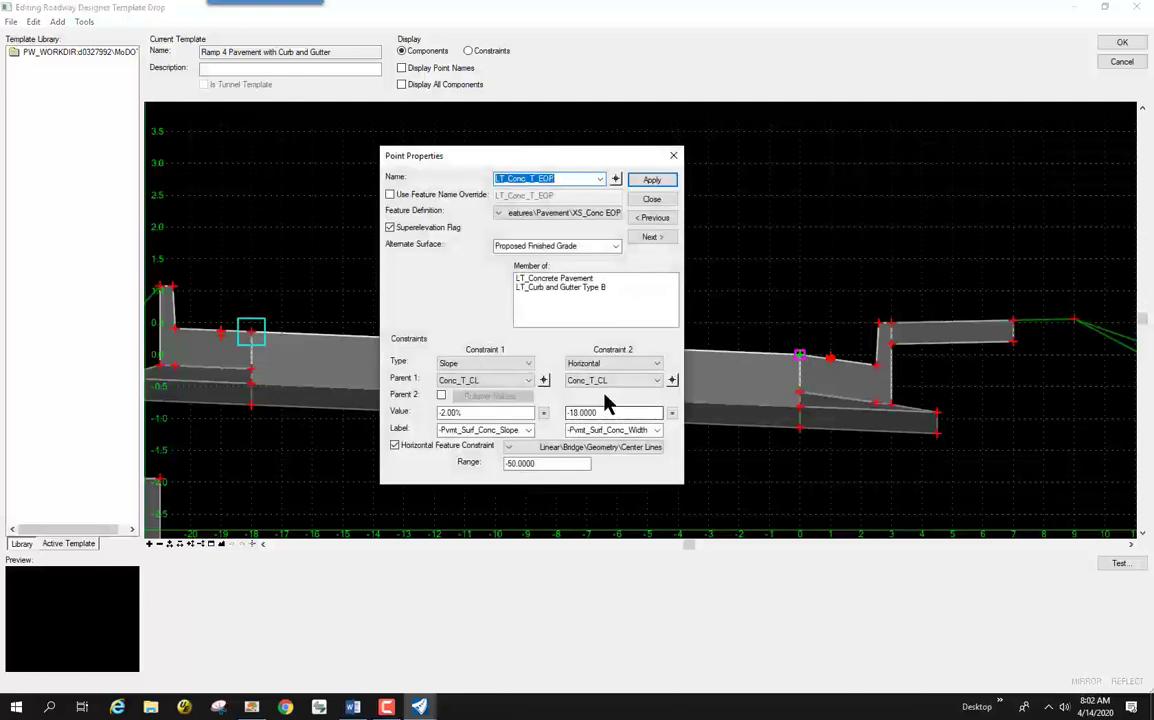
left_click(649, 201)
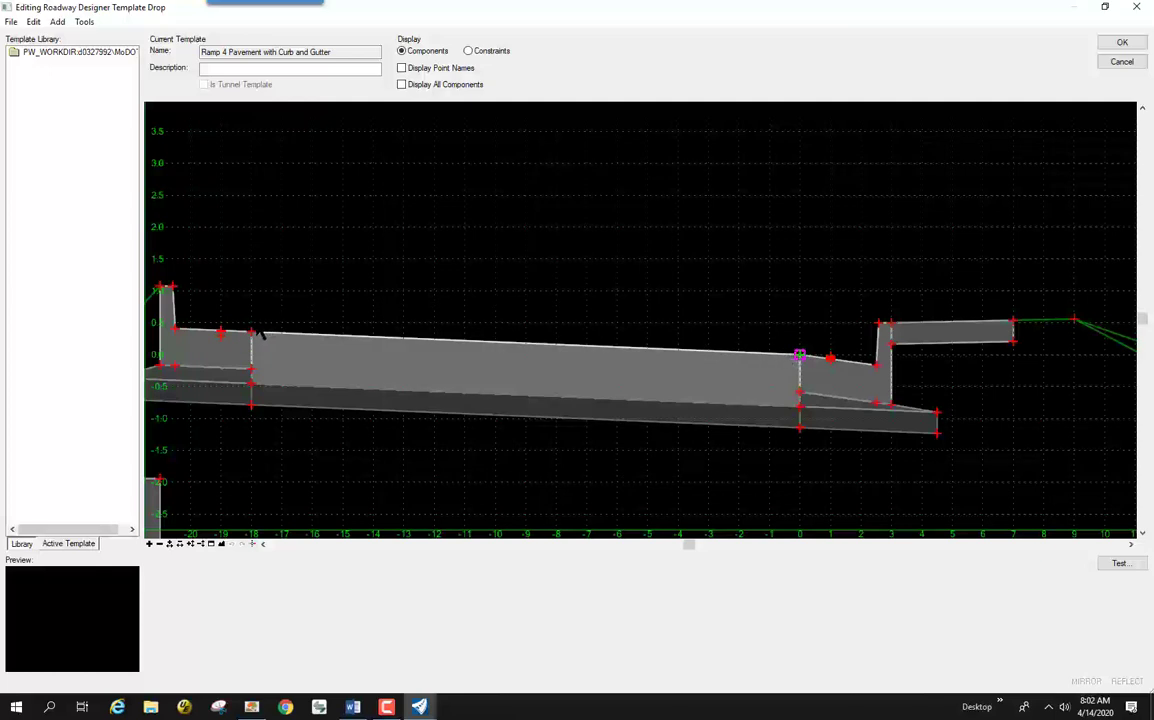
left_click(1122, 64)
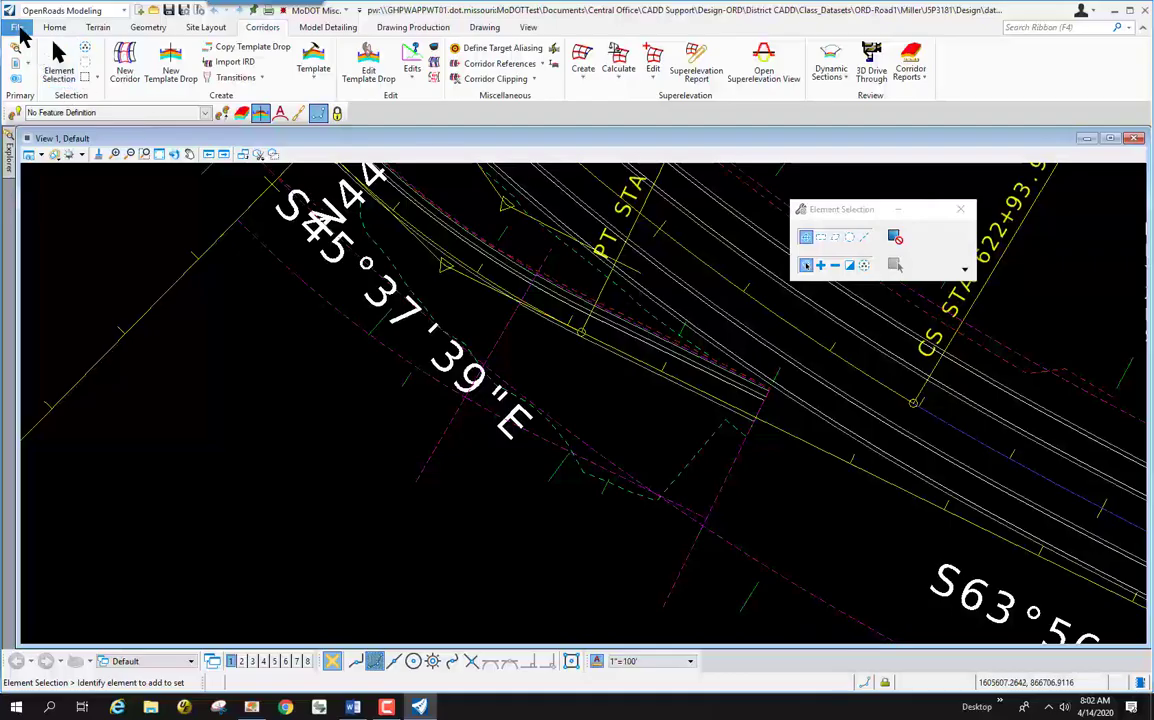
Step: Start a new document in data-6 without a wizard, based on MoDOT_Design_Seed_2D.dgn, and name it Superelevatio_J5P3181.dgn.dgn
left_click(18, 27)
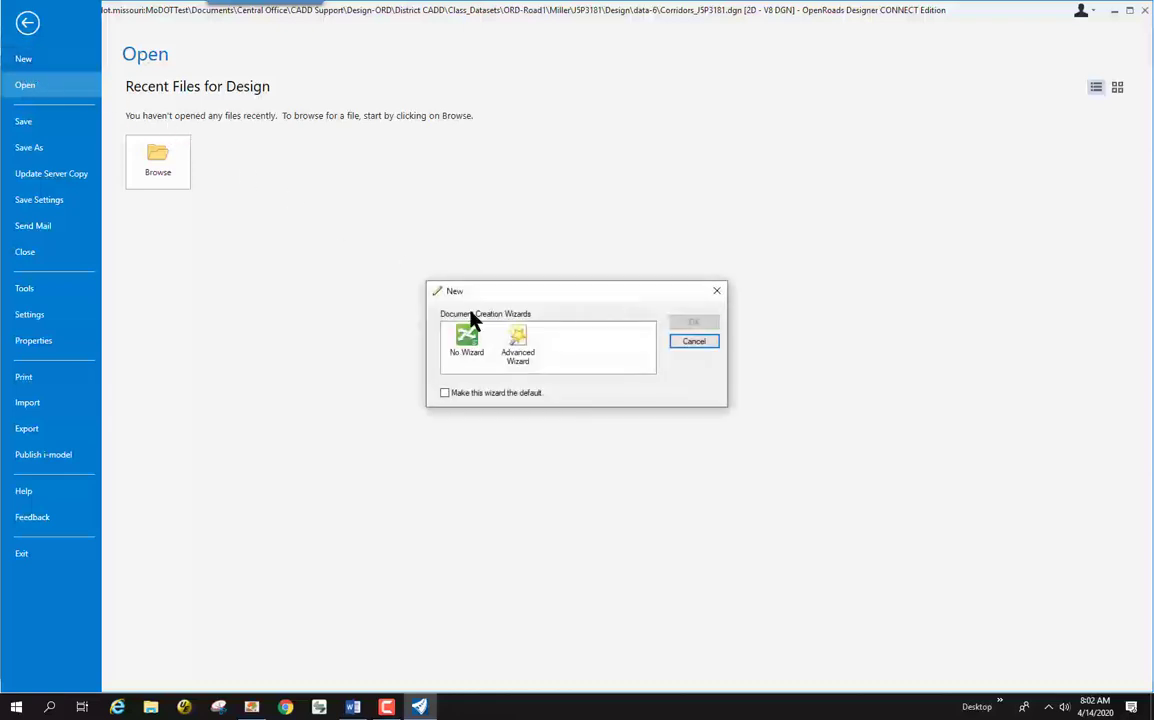
left_click(466, 336)
left_click(686, 323)
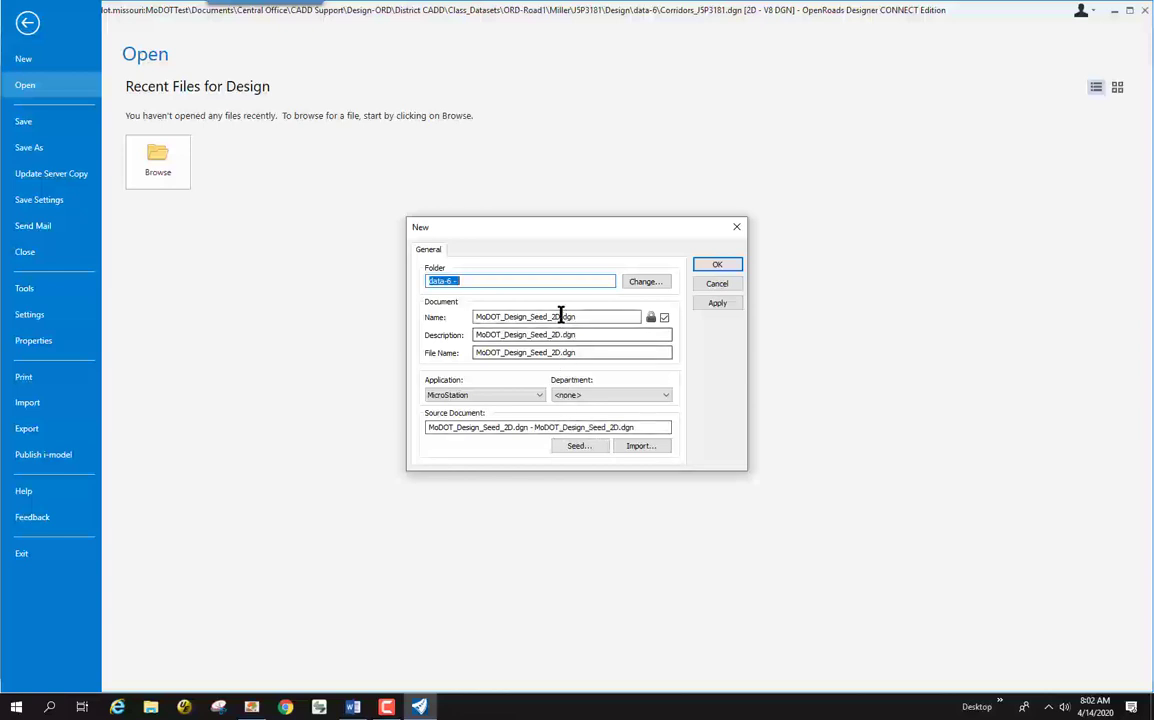
left_click_drag(560, 317, 435, 317)
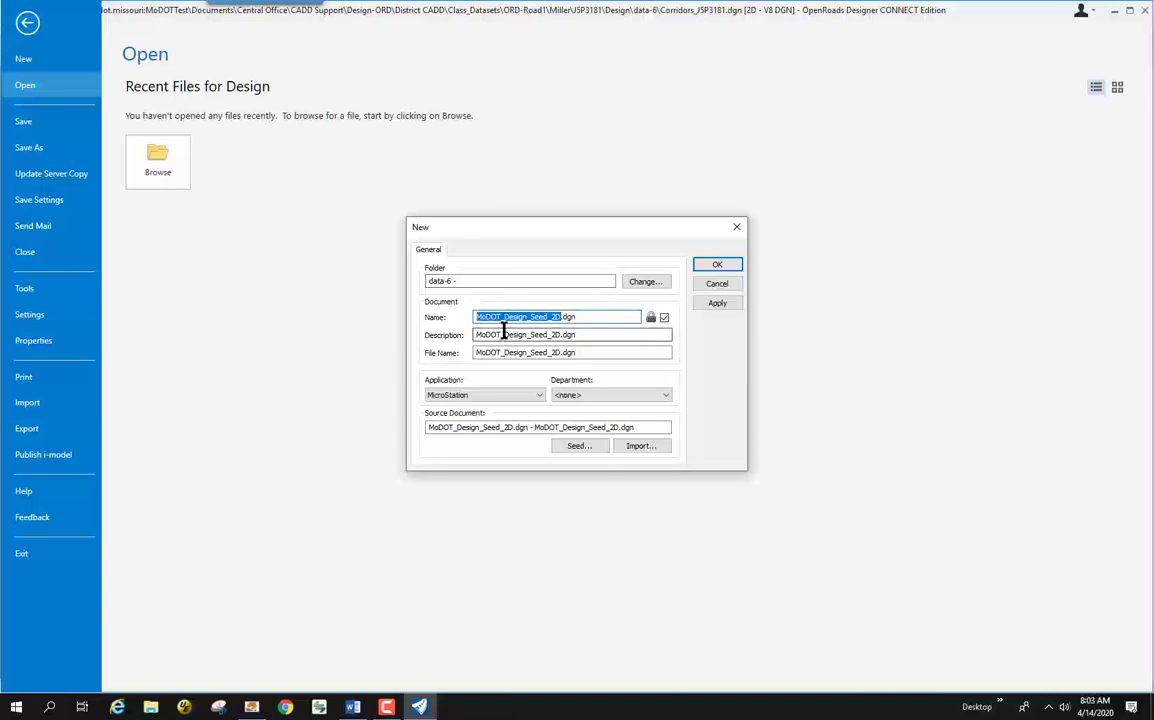
type("5uperele")
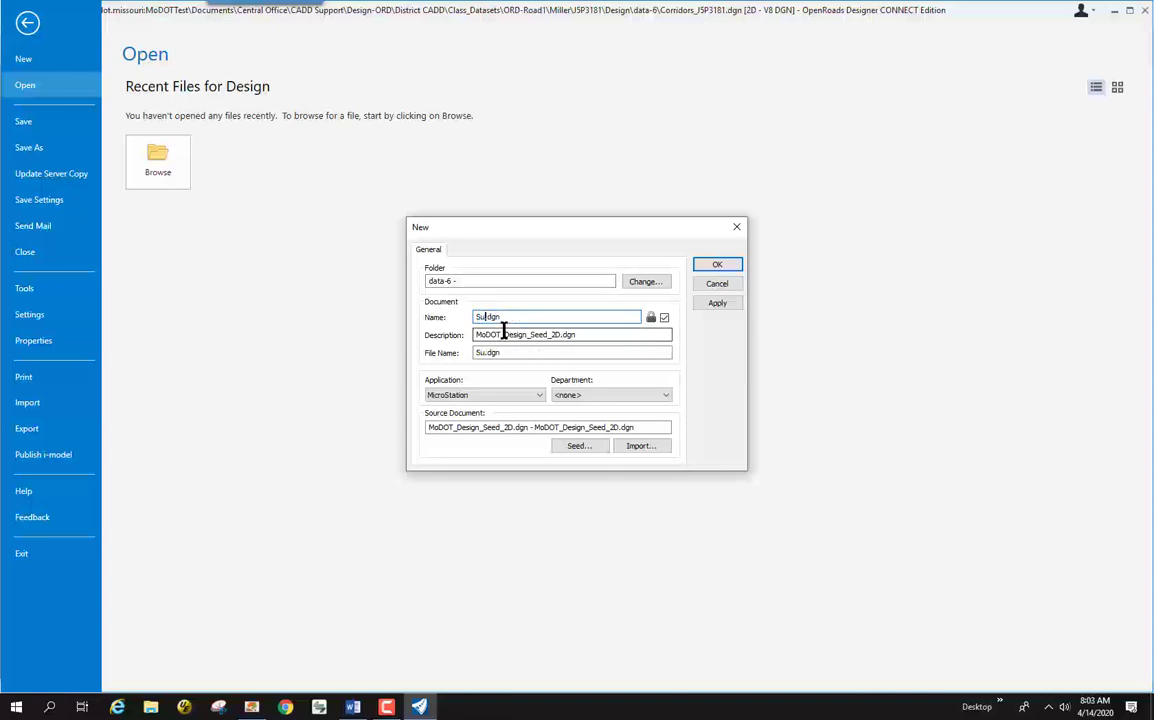
type("vatio_J5P3181.dgn")
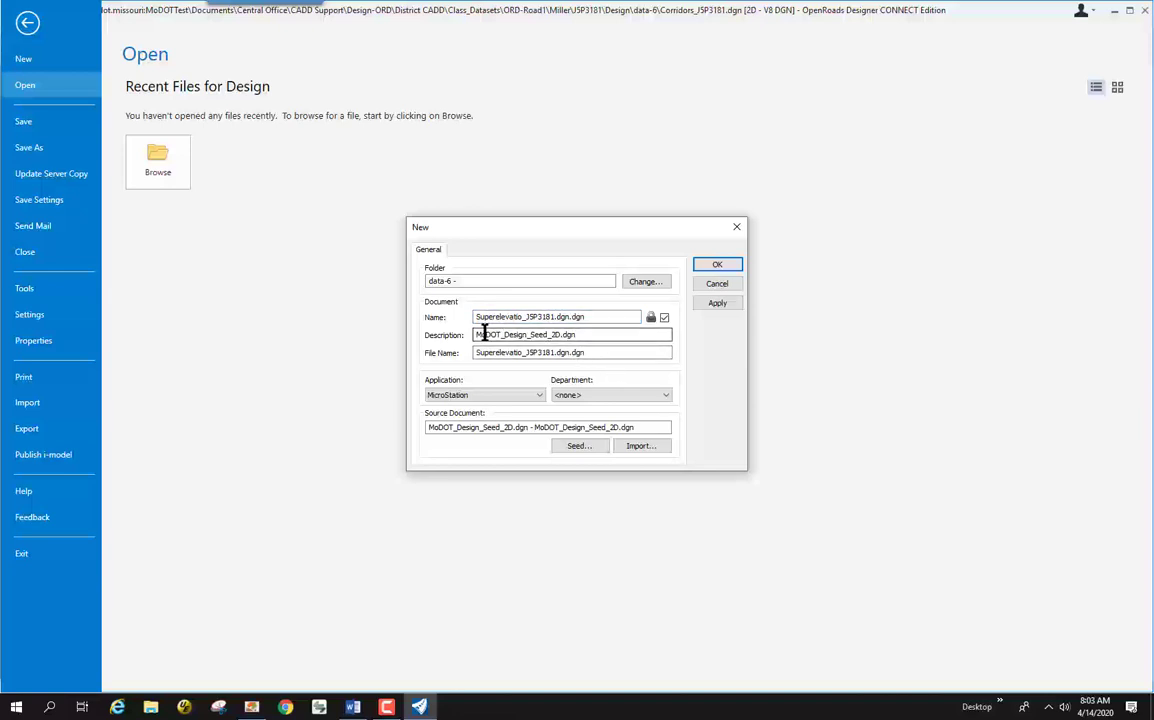
Step: Create the new document with the seed's description kept and check in Corridors_J5P3181.dgn
double_click(583, 334)
left_click(583, 334)
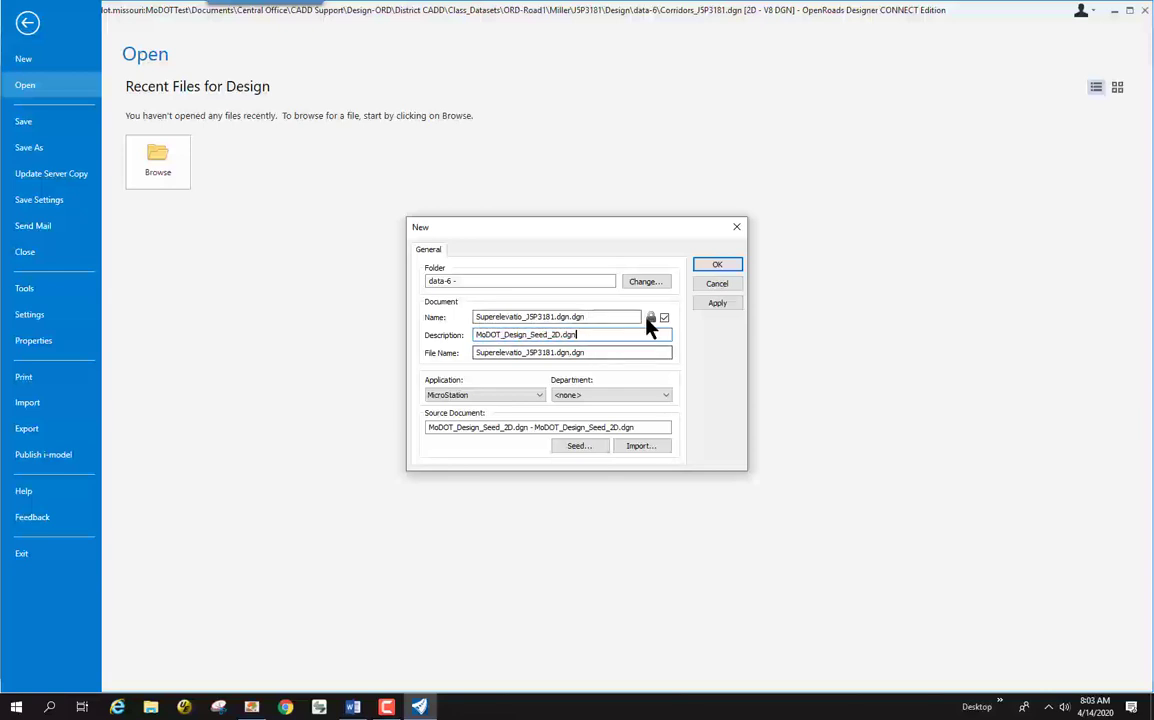
left_click(716, 265)
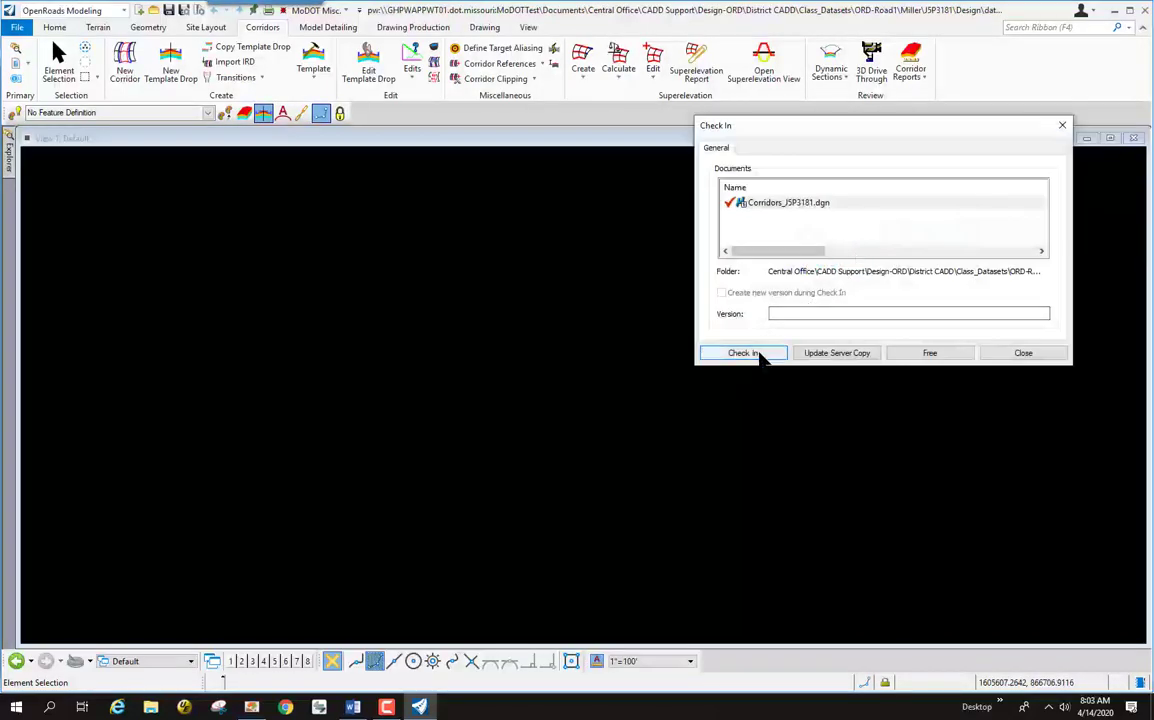
left_click(758, 355)
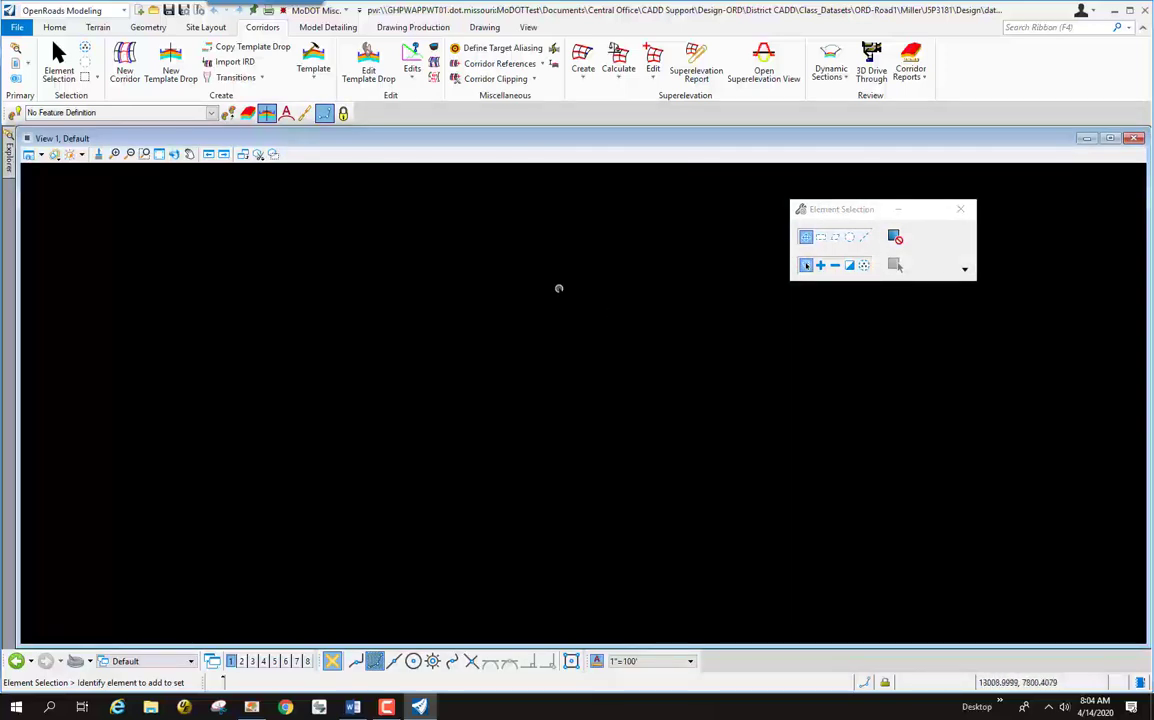
Step: Assign the geographic coordinate system from the Default model of Civil Geometry J5P3181.dgn in the data-6 folder
left_click(124, 12)
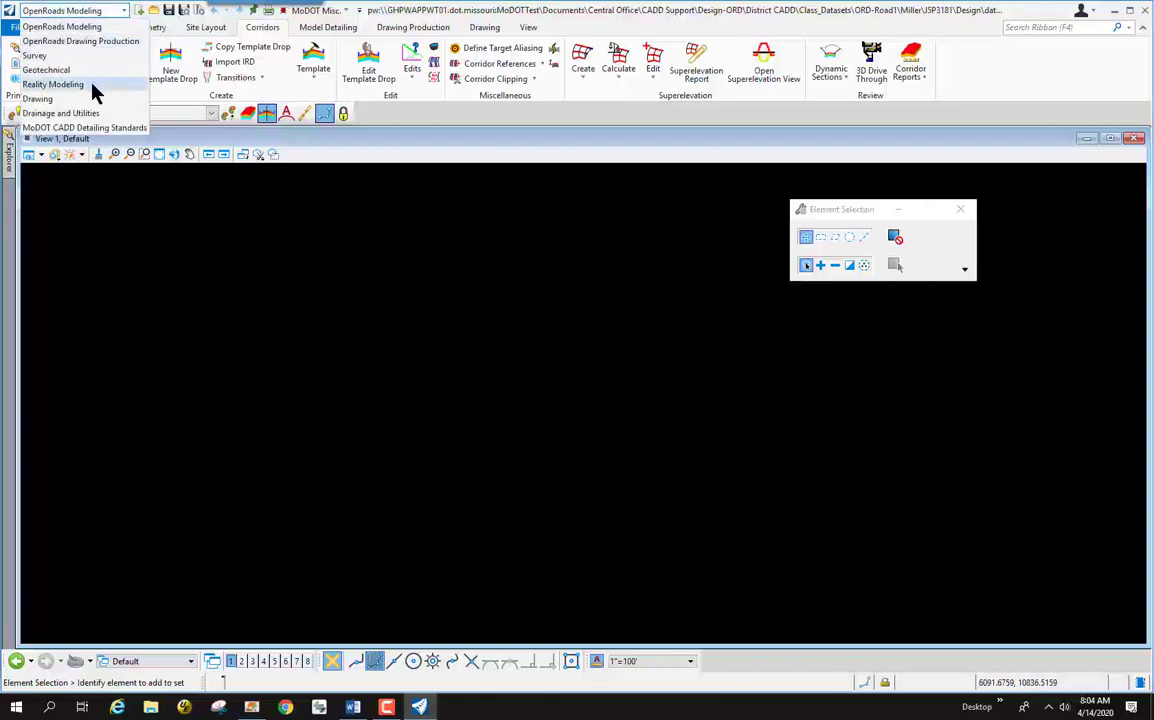
left_click(91, 86)
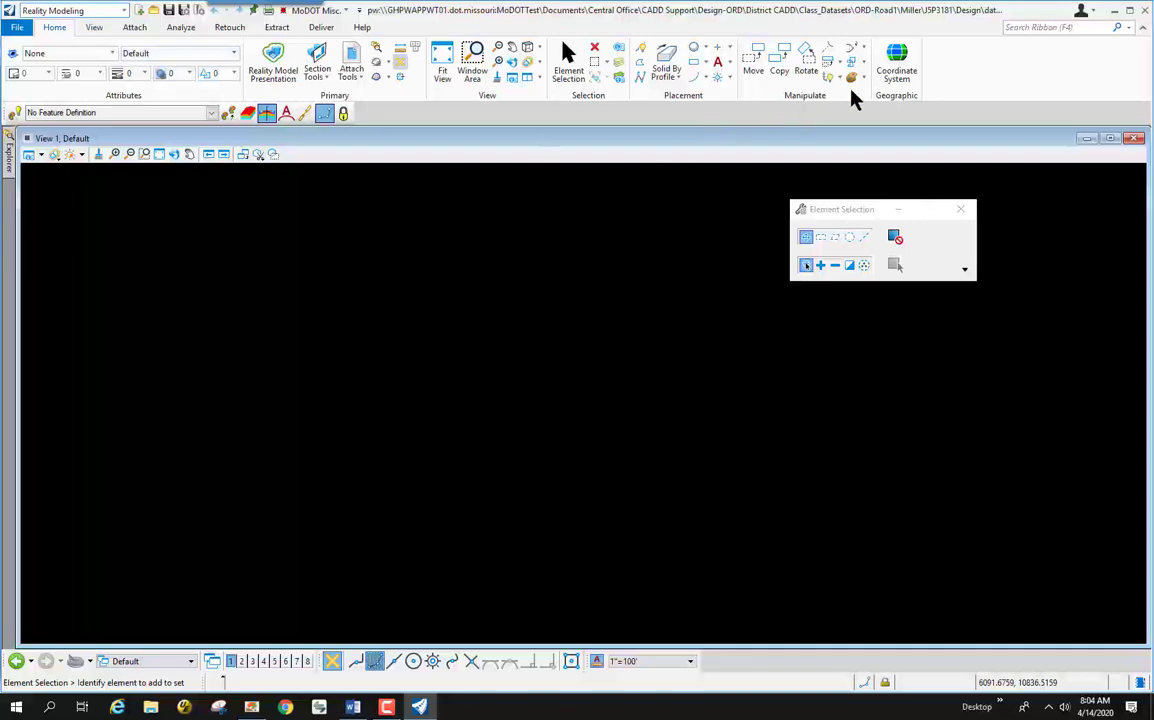
left_click(900, 62)
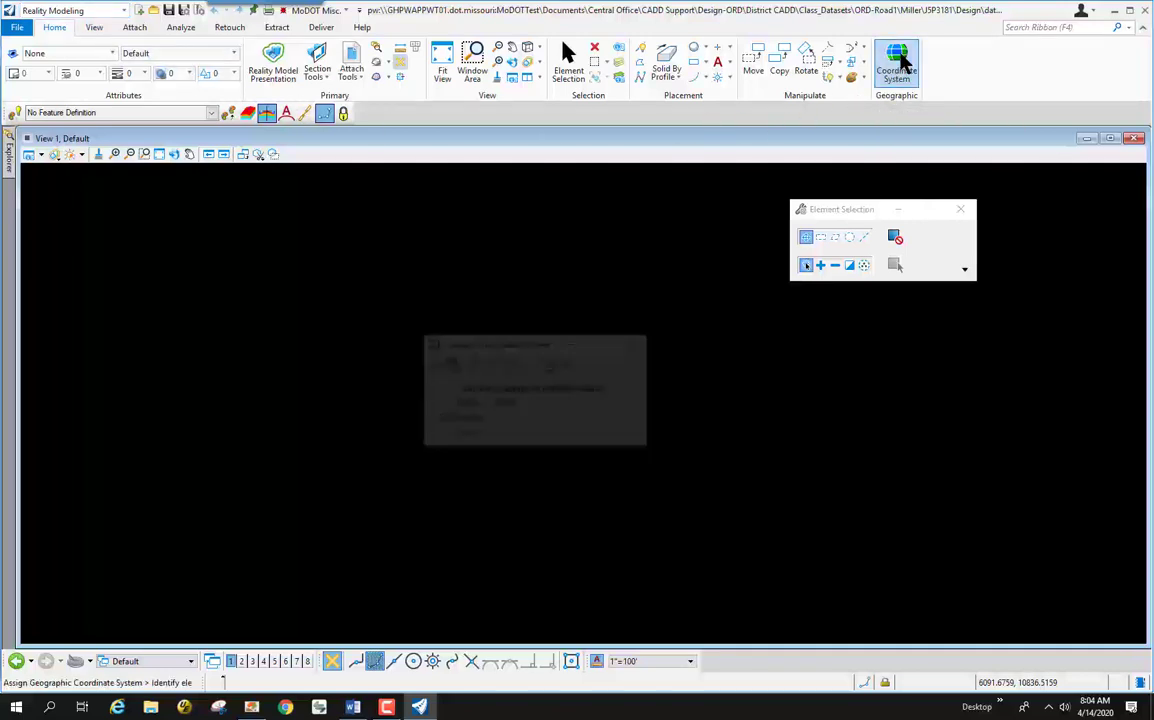
left_click_drag(494, 340, 383, 244)
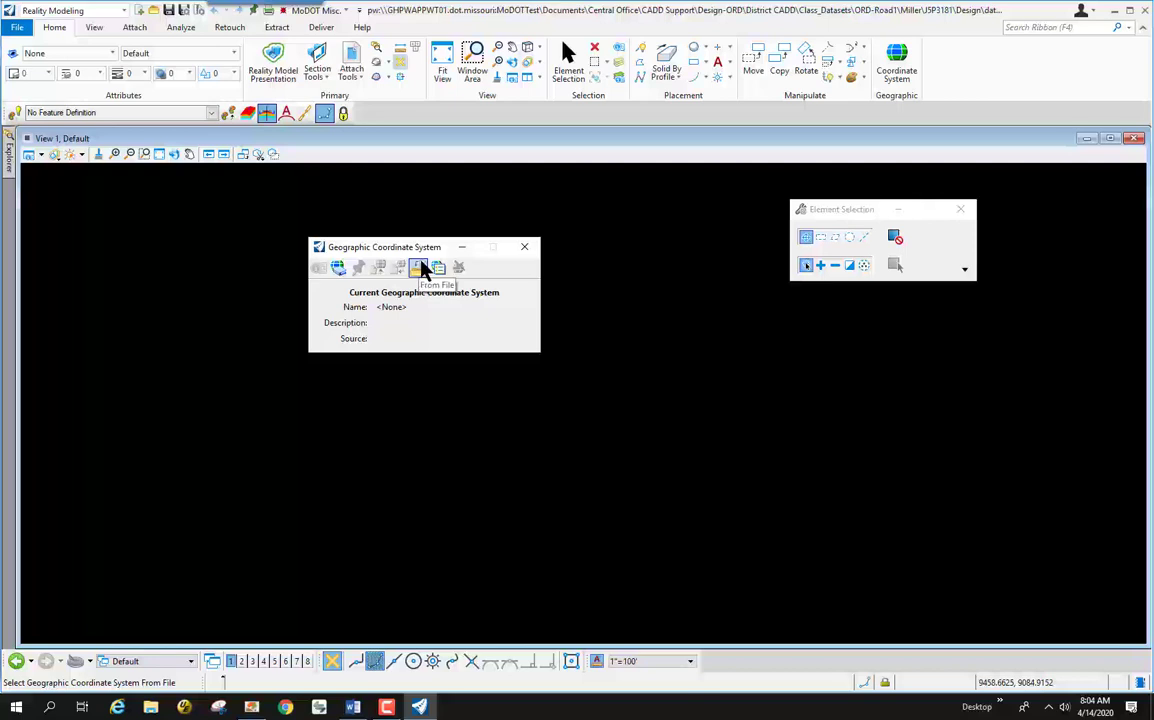
left_click(419, 267)
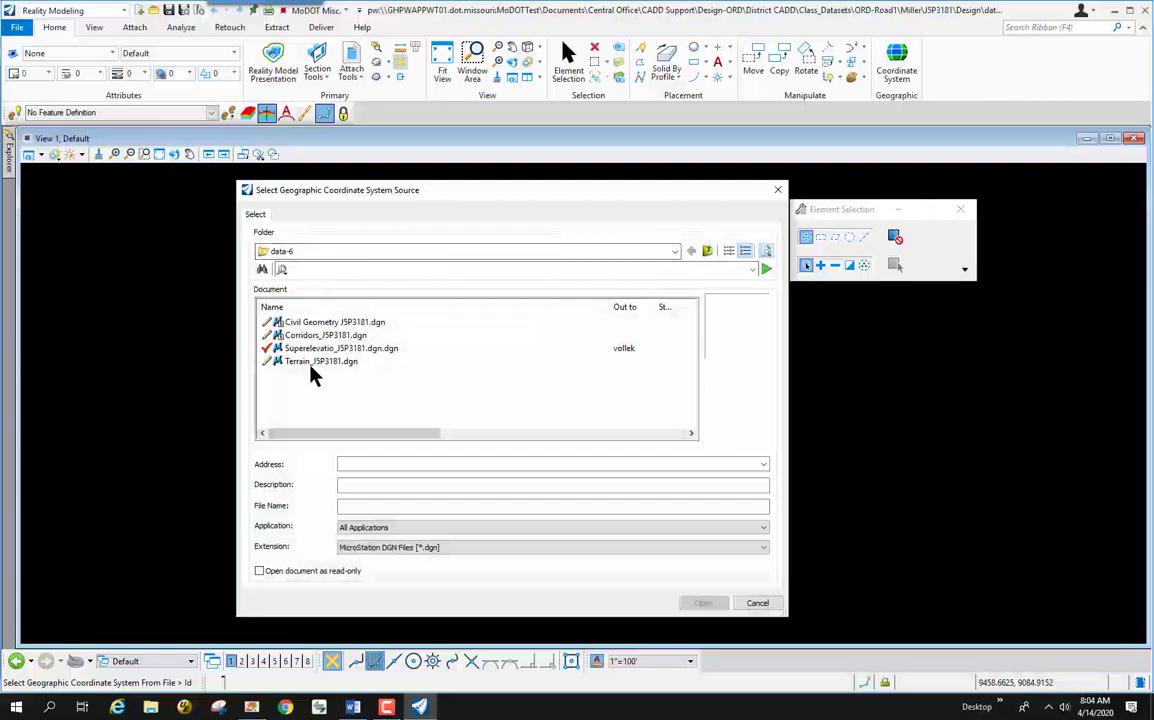
double_click(316, 324)
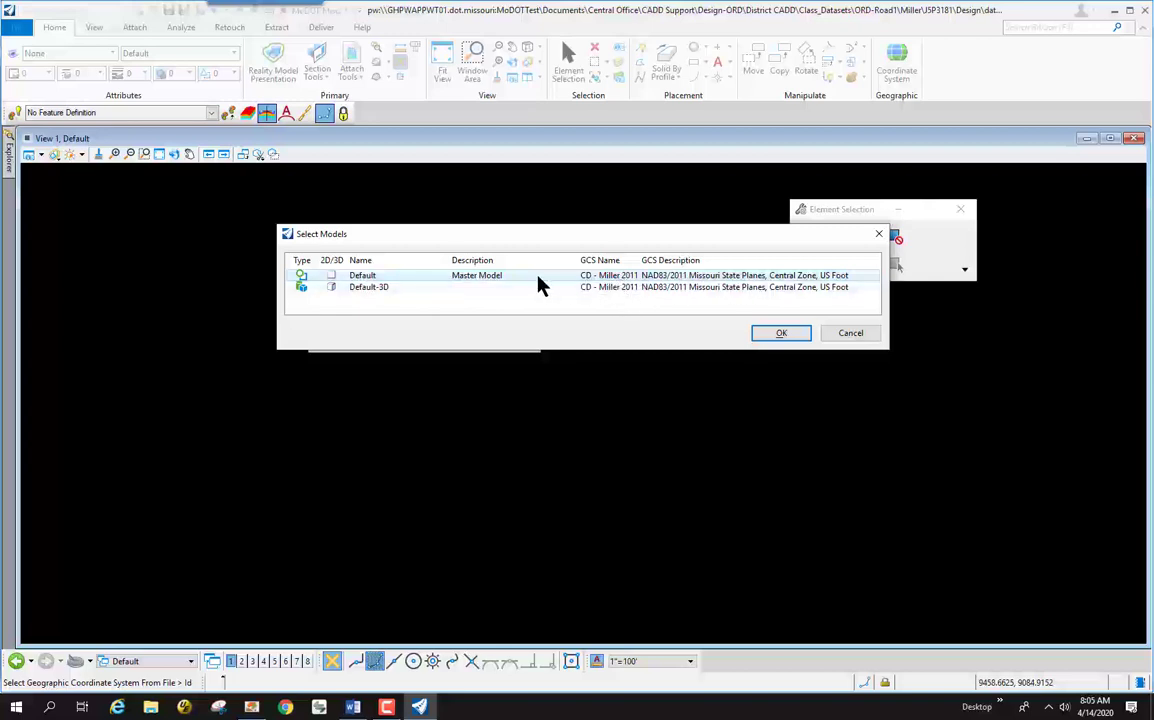
left_click(623, 279)
left_click(772, 332)
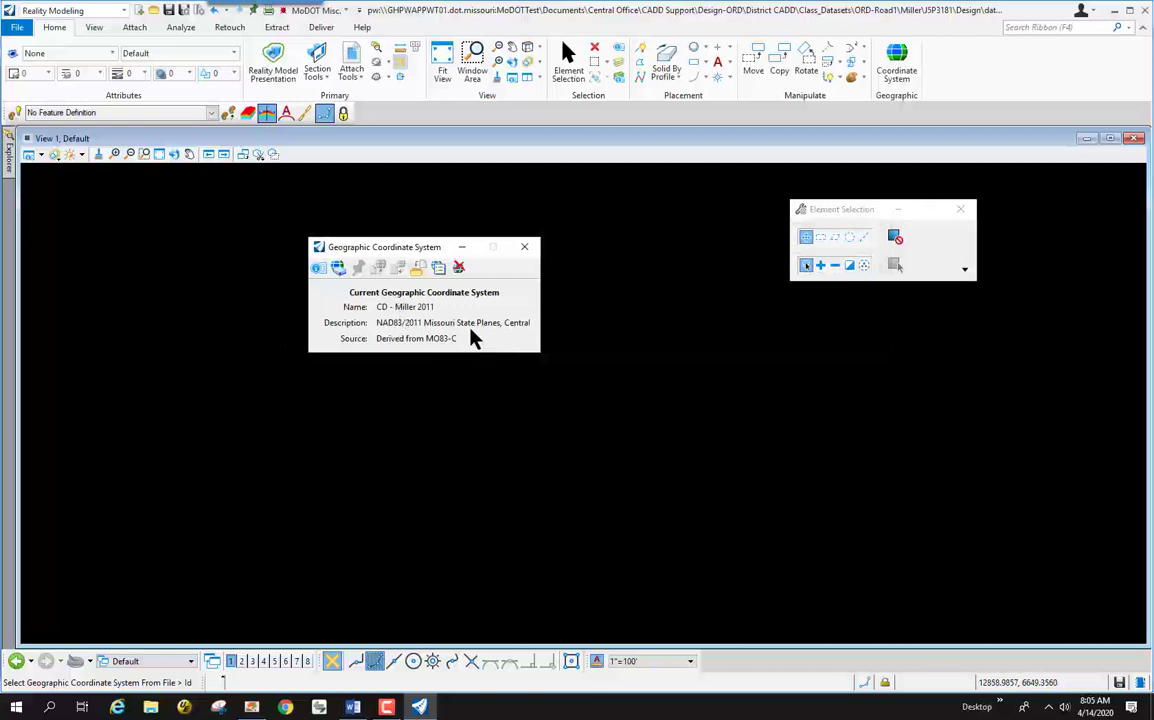
left_click_drag(424, 255, 399, 340)
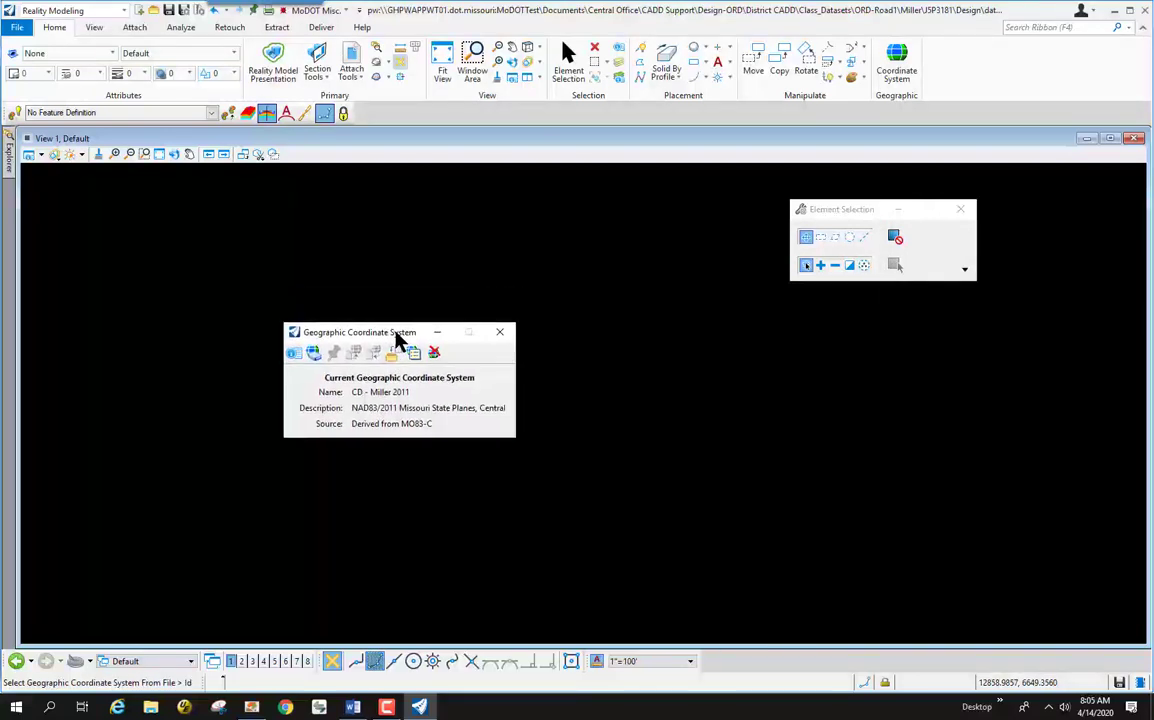
left_click(500, 336)
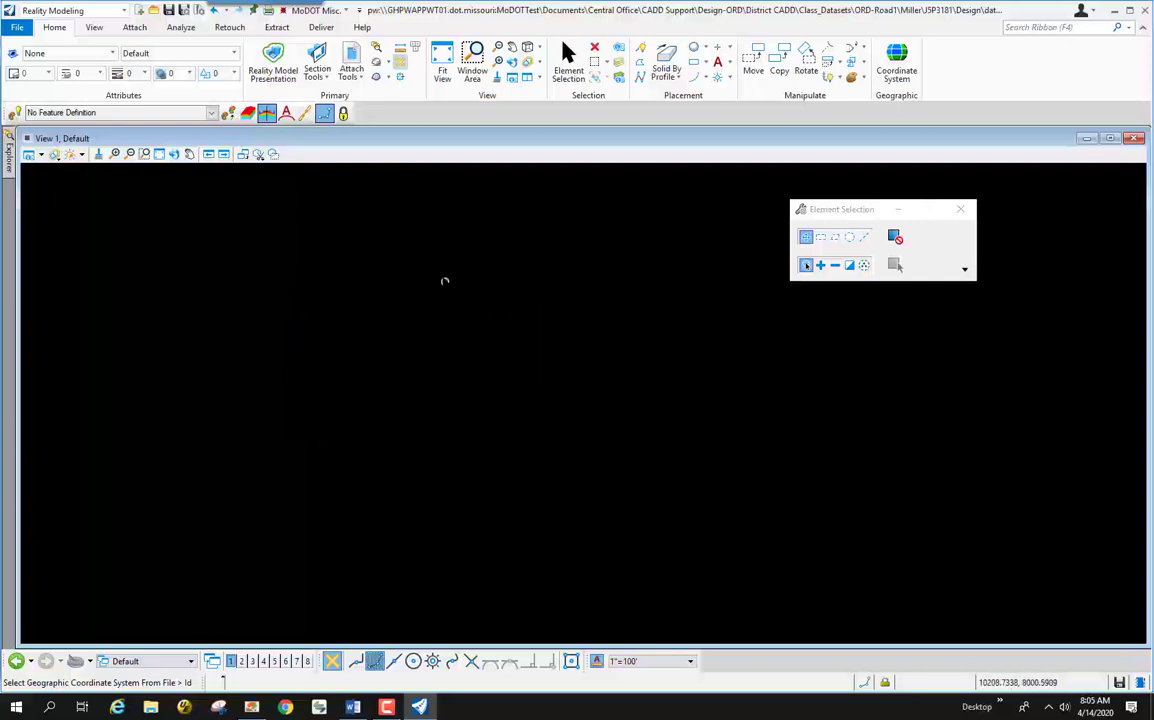
Step: Attach the Default model of Civil Geometry J5P3181.dgn from data-6 as a reference with Coincident - World orientation
left_click(354, 60)
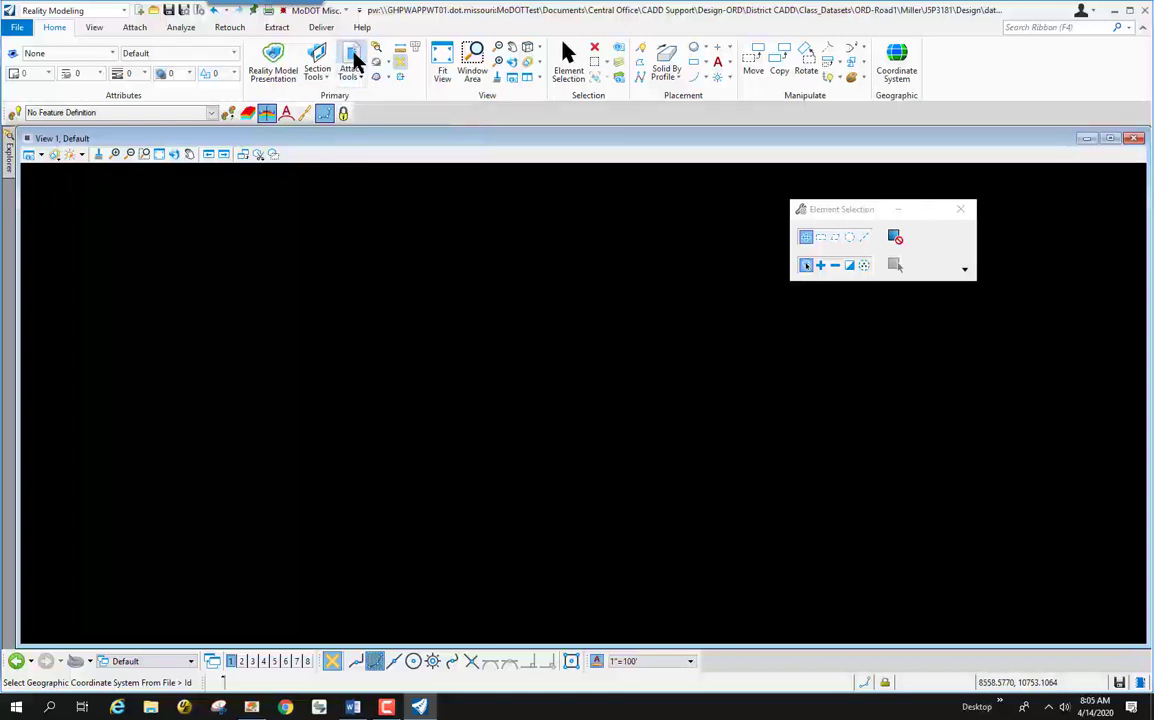
left_click(285, 195)
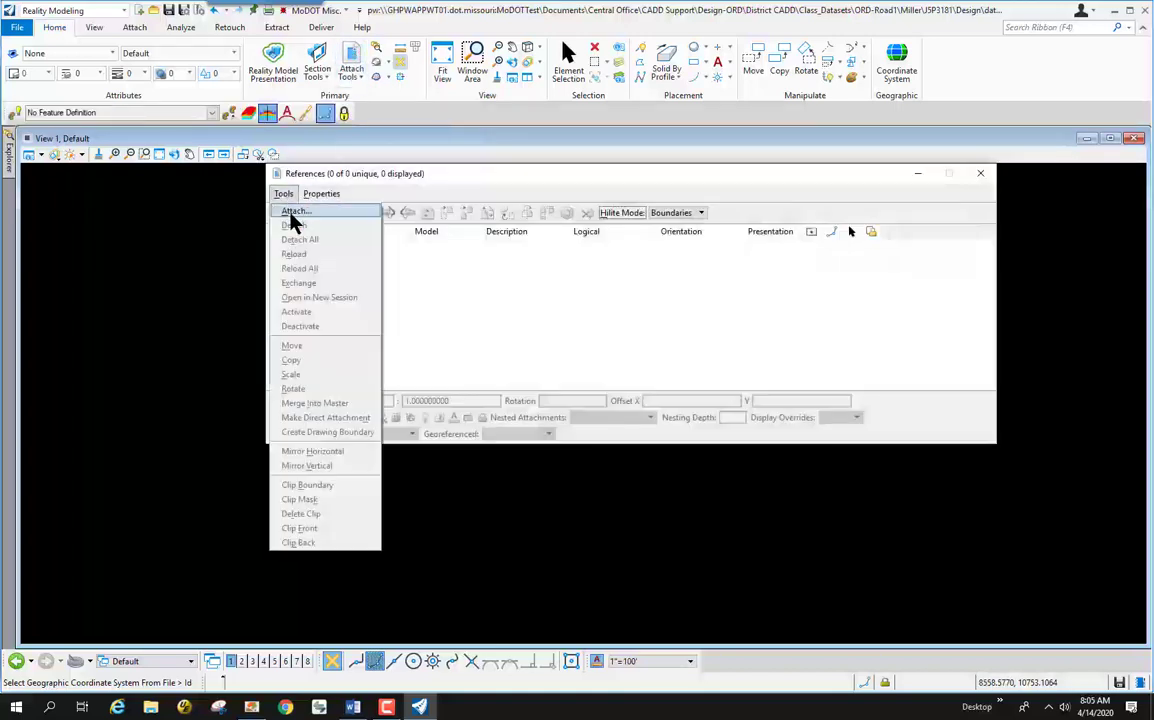
left_click(294, 221)
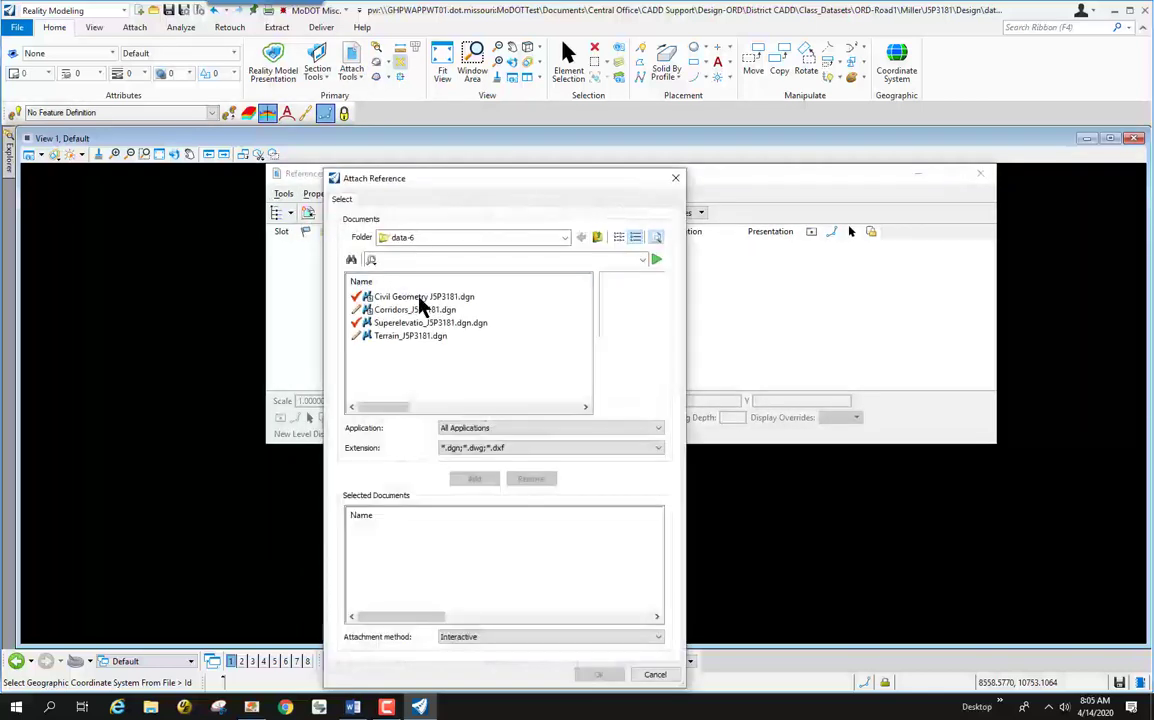
left_click(419, 298)
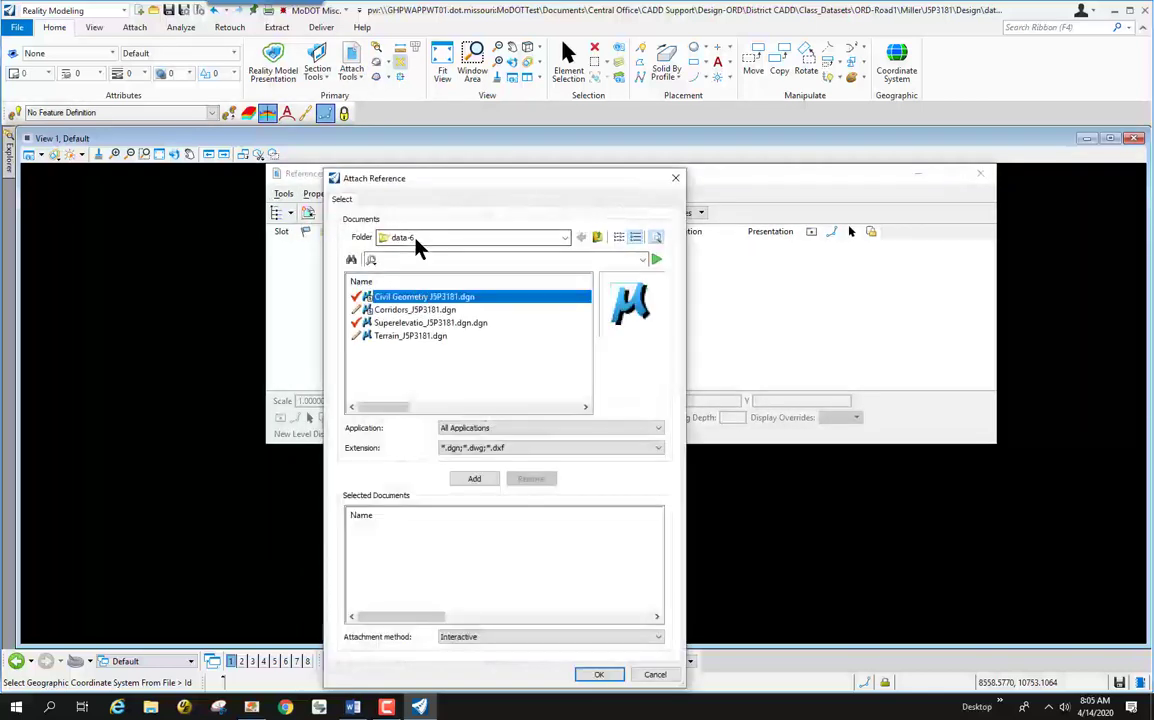
left_click(604, 675)
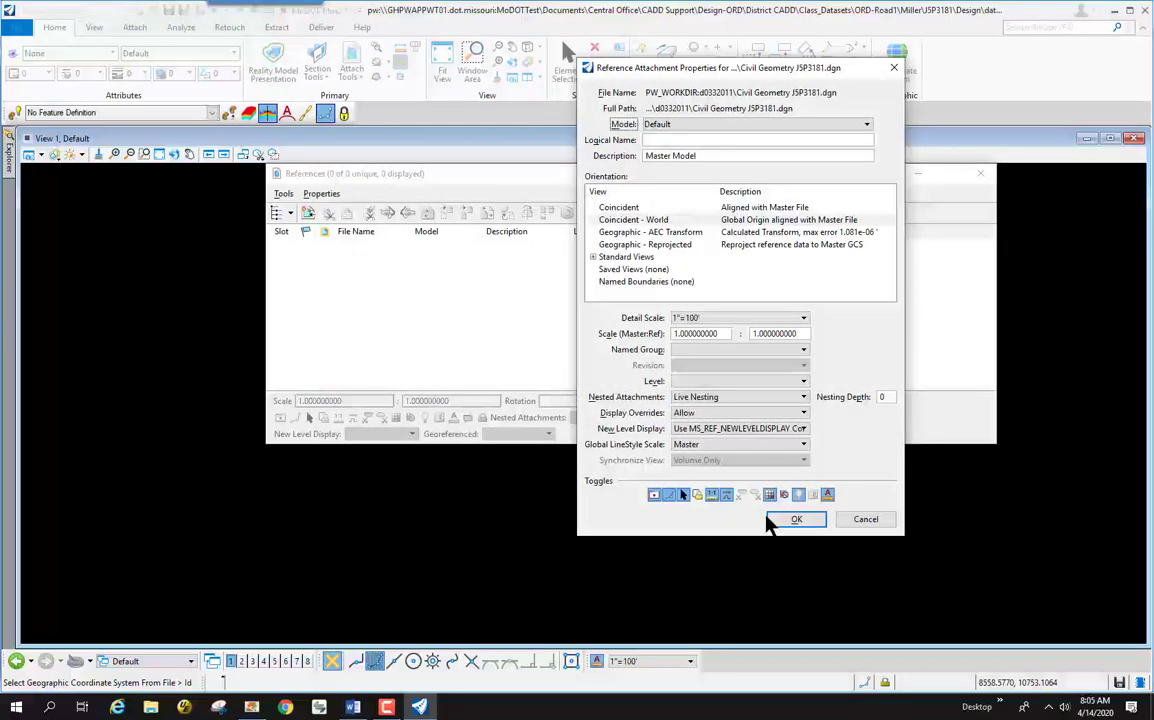
left_click(796, 520)
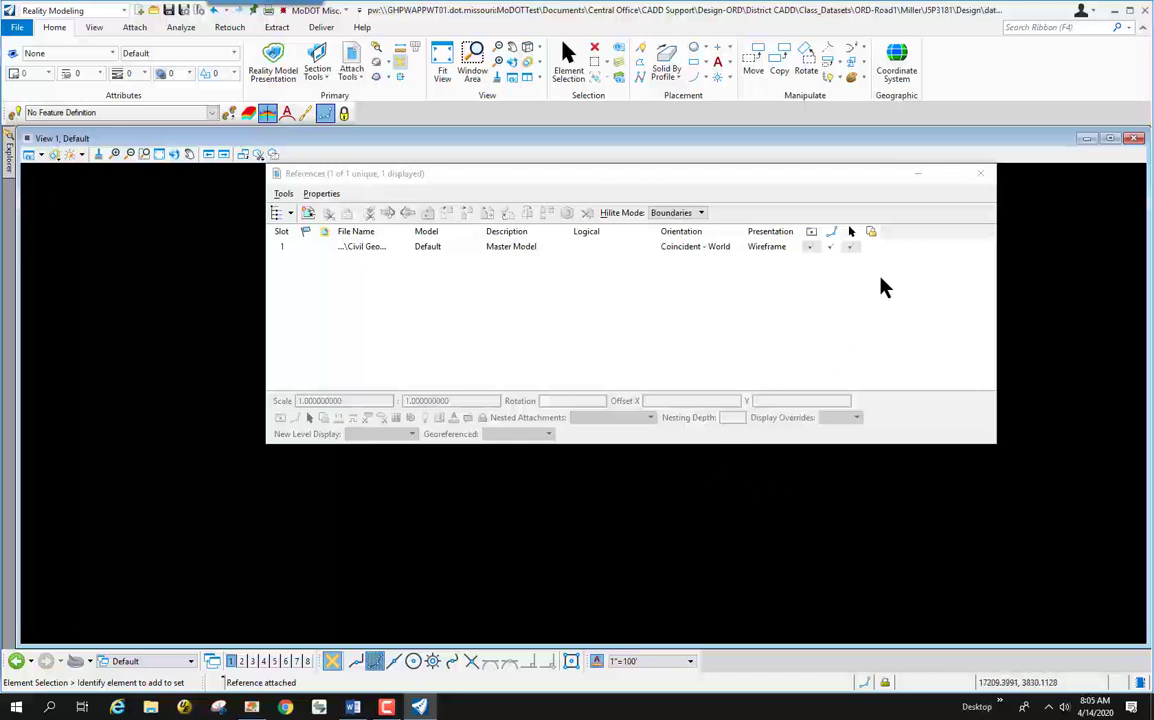
left_click(980, 173)
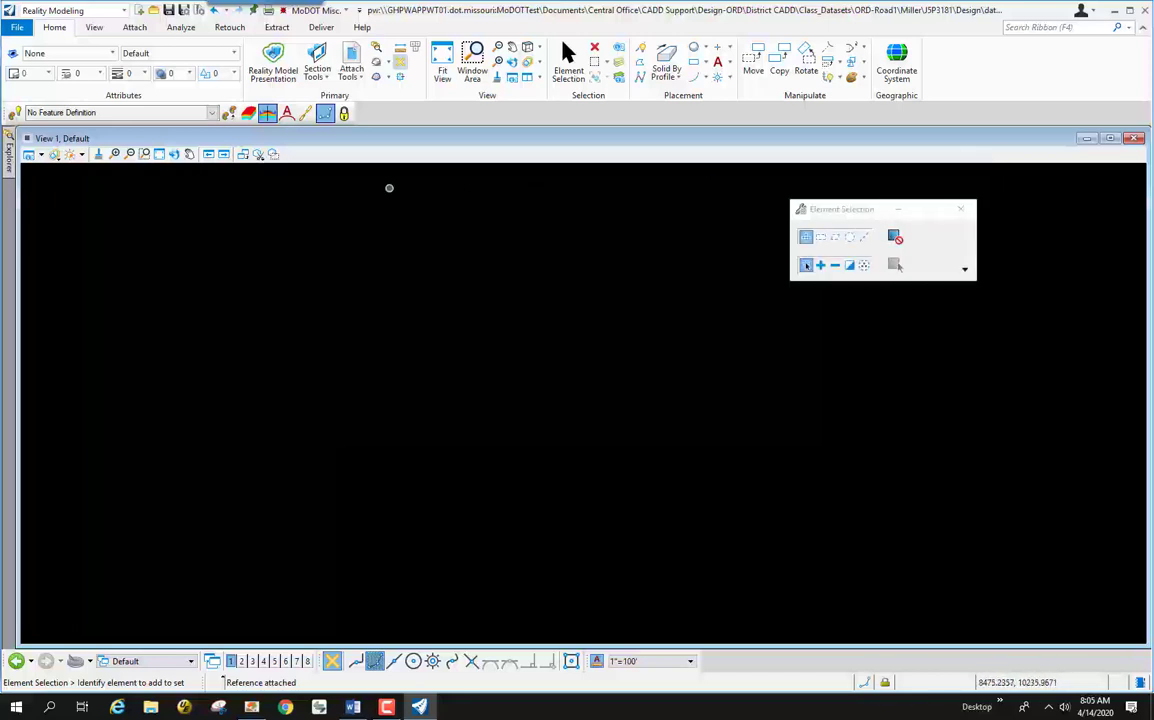
Step: Start a superelevation section named Ramp 4 with the Superelevation feature definition on the ramp alignment running along bearing S63°56'17"E
left_click(159, 154)
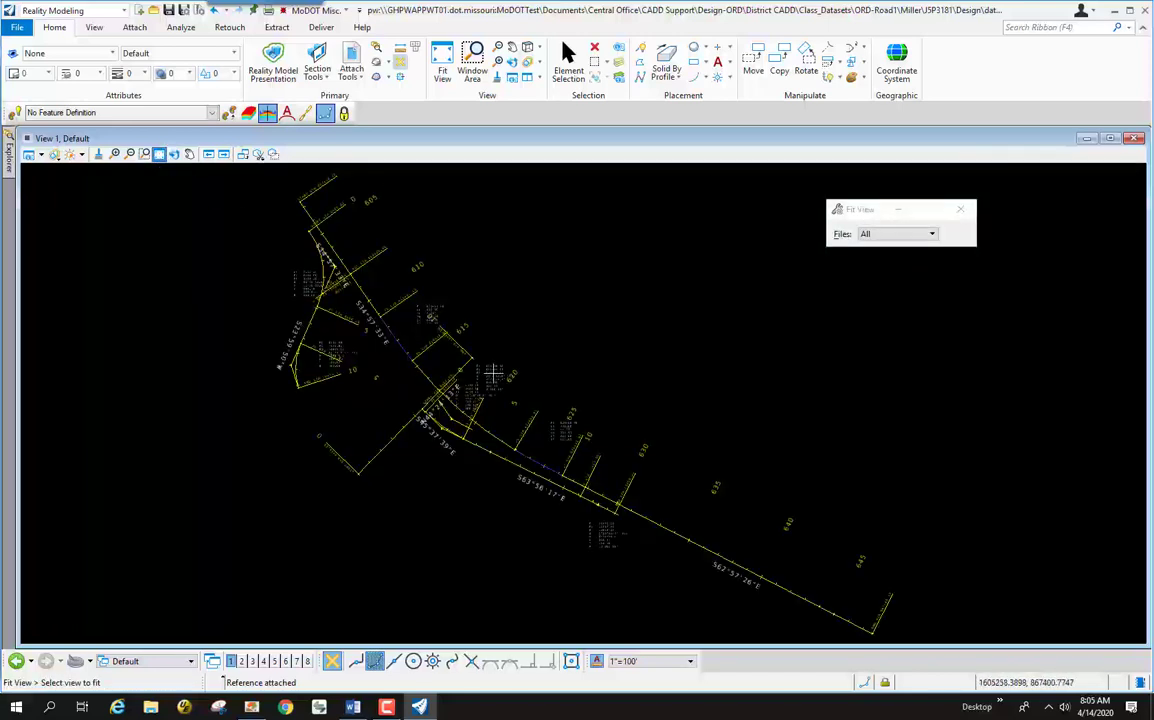
scroll(508, 516, "up", 3)
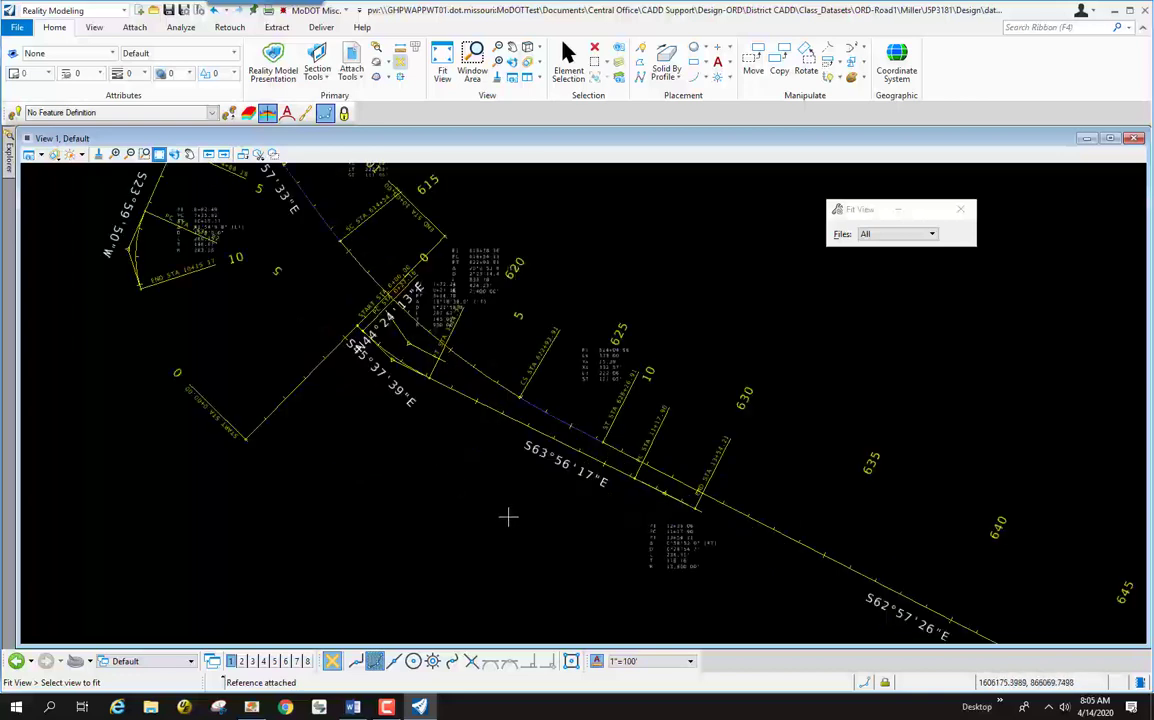
scroll(438, 404, "up", 2)
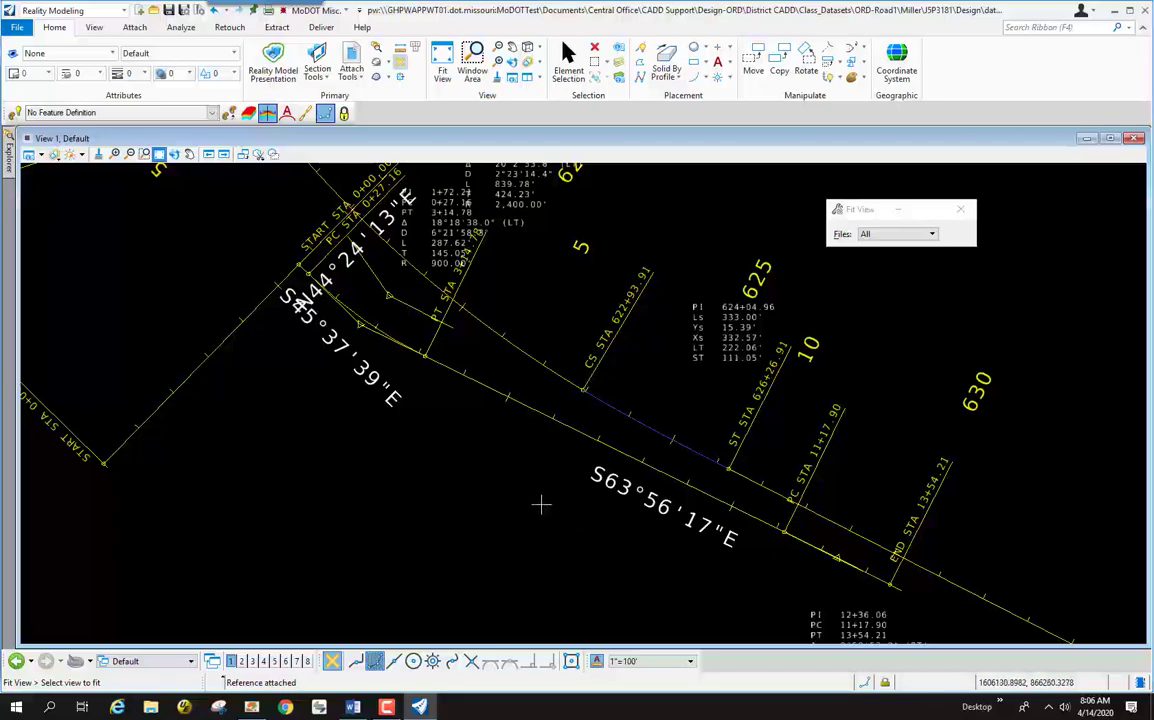
left_click(124, 11)
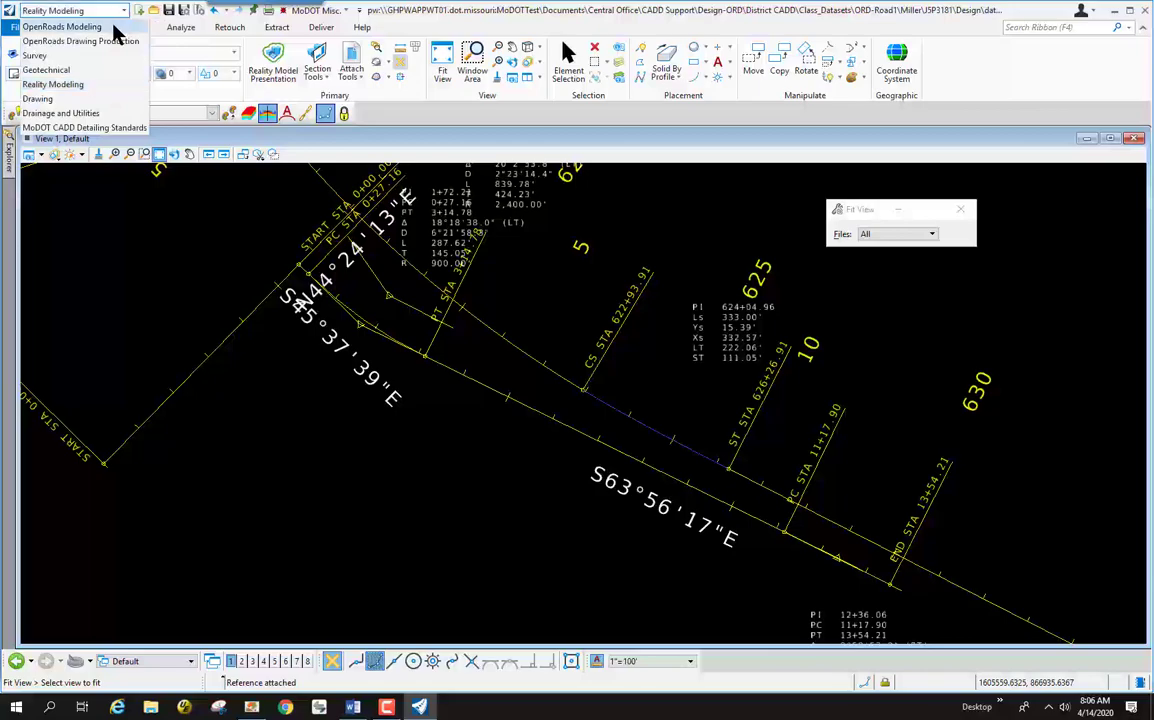
left_click(113, 27)
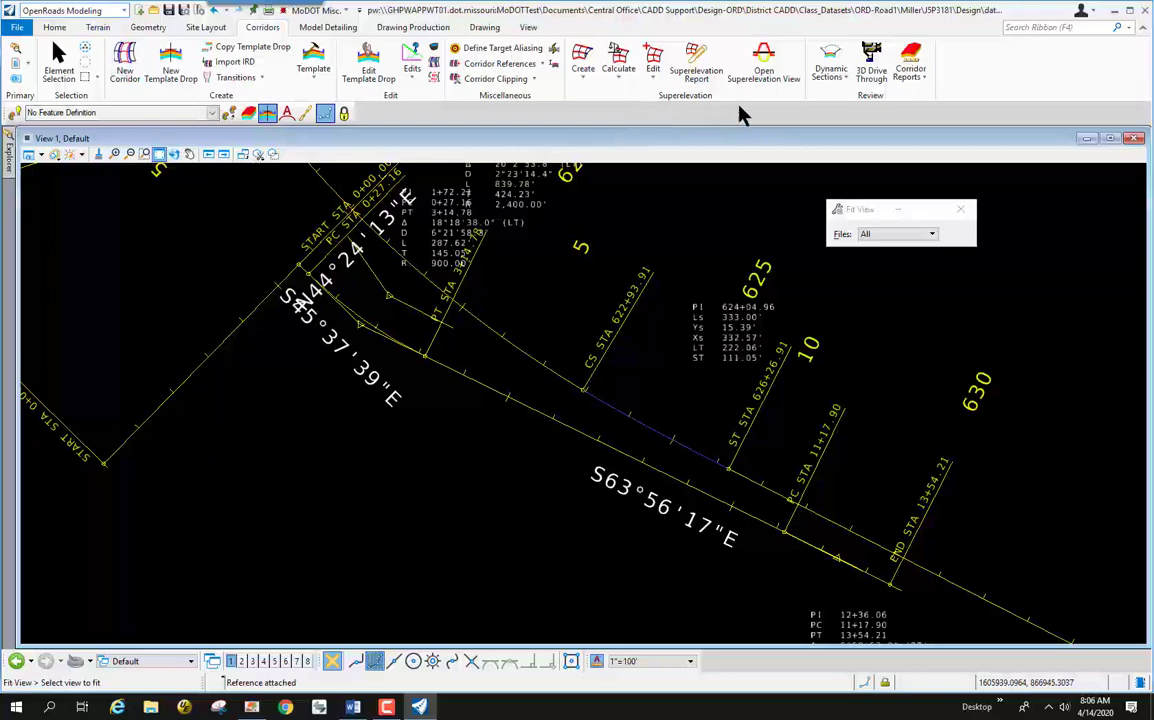
left_click(581, 78)
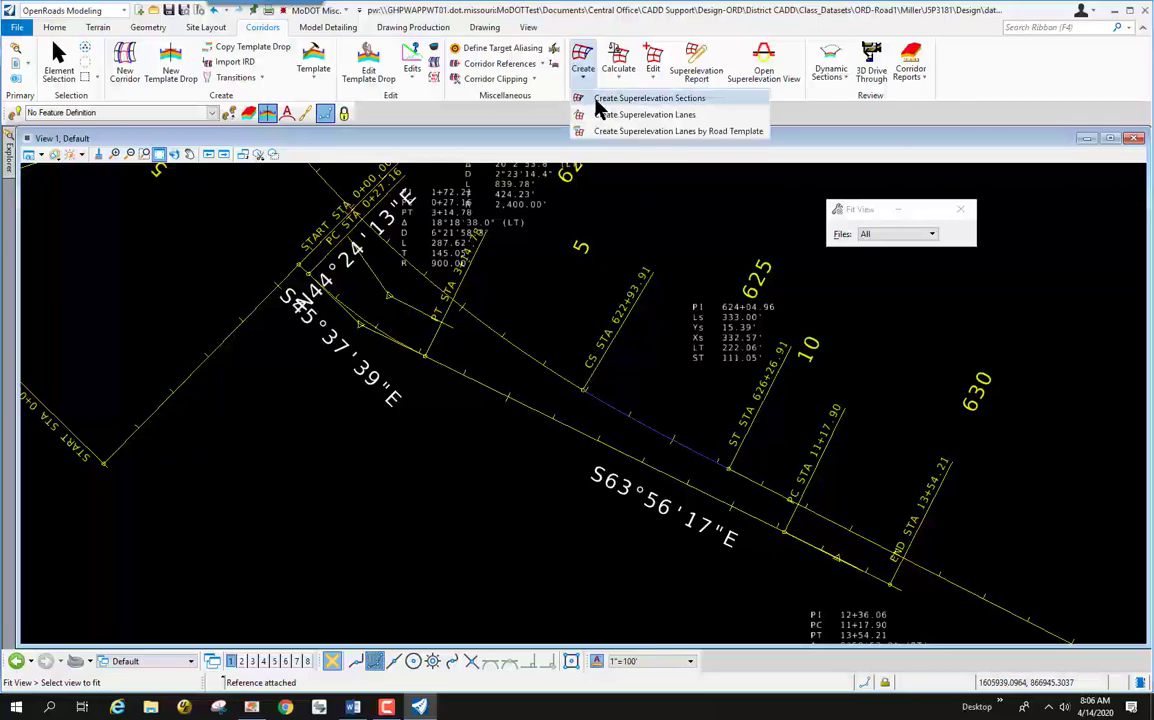
left_click(597, 100)
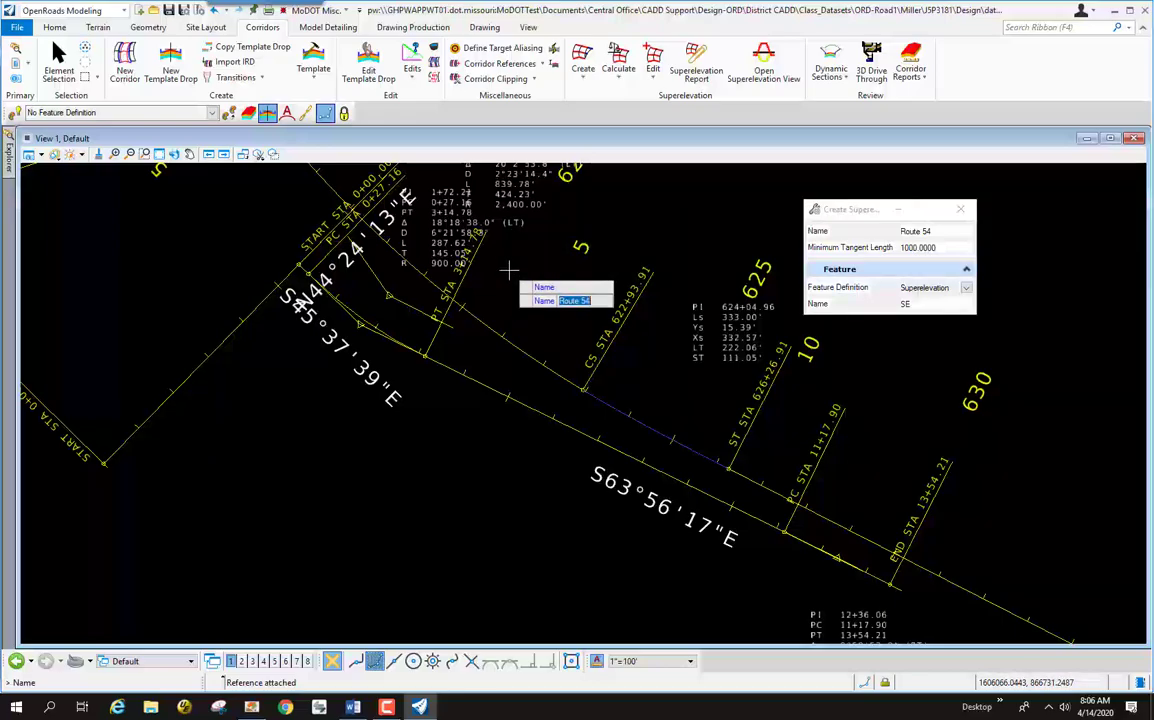
type("Ramp 4")
key("Return")
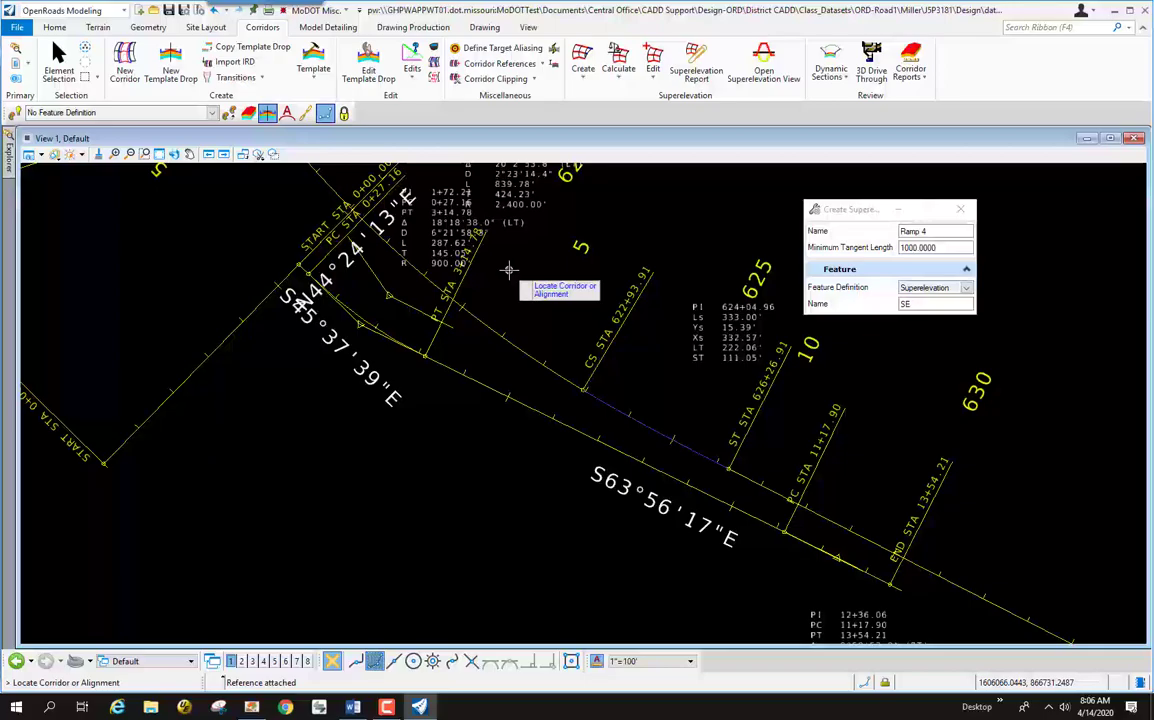
left_click(481, 385)
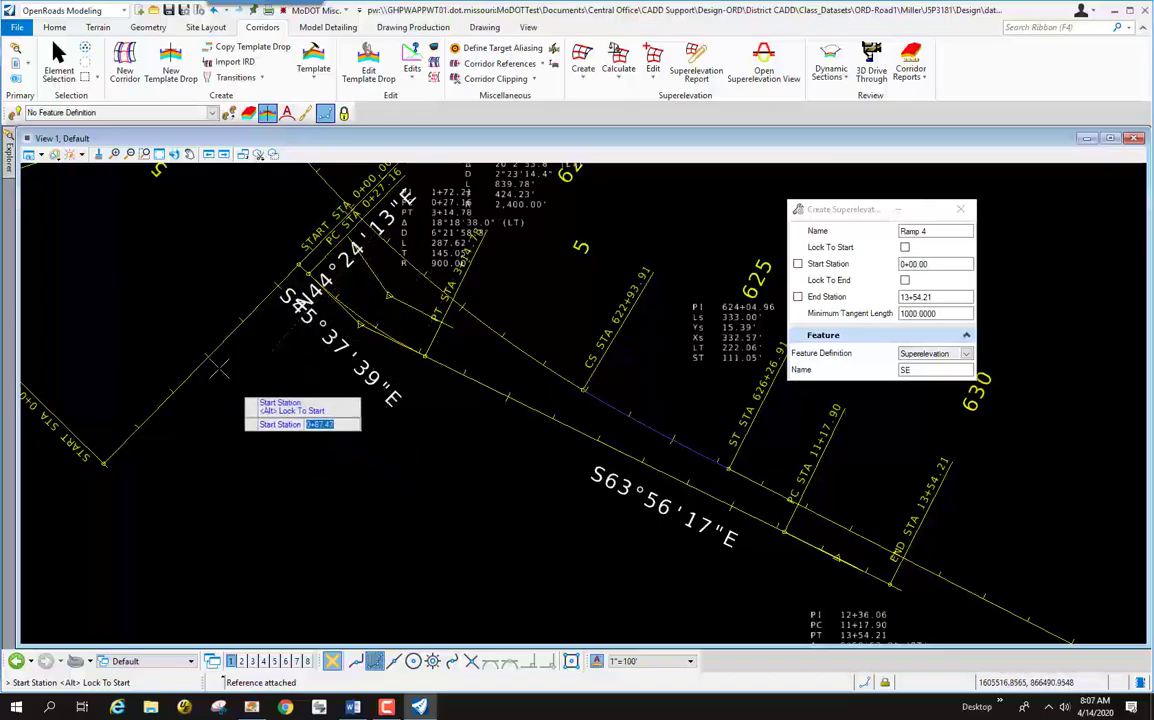
Step: Start the Ramp 4 section at station 0+00.00, lock its end to the alignment's end, and accept a 1000 minimum tangent length
left_click(141, 278)
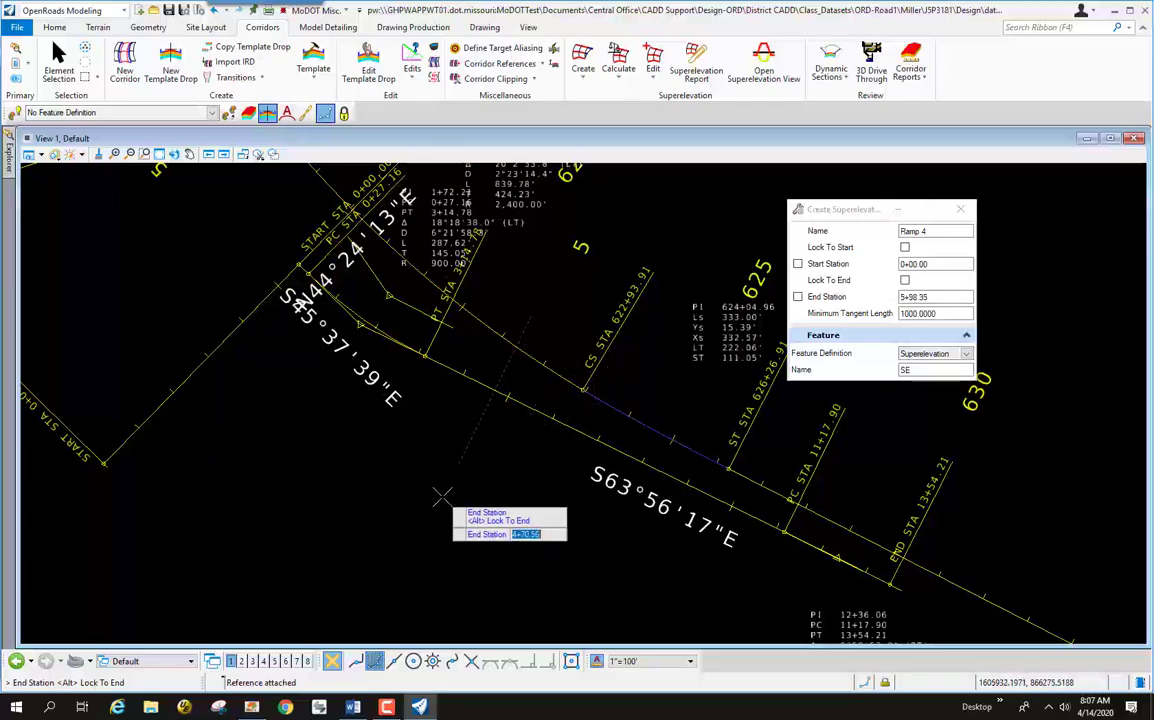
key("alt")
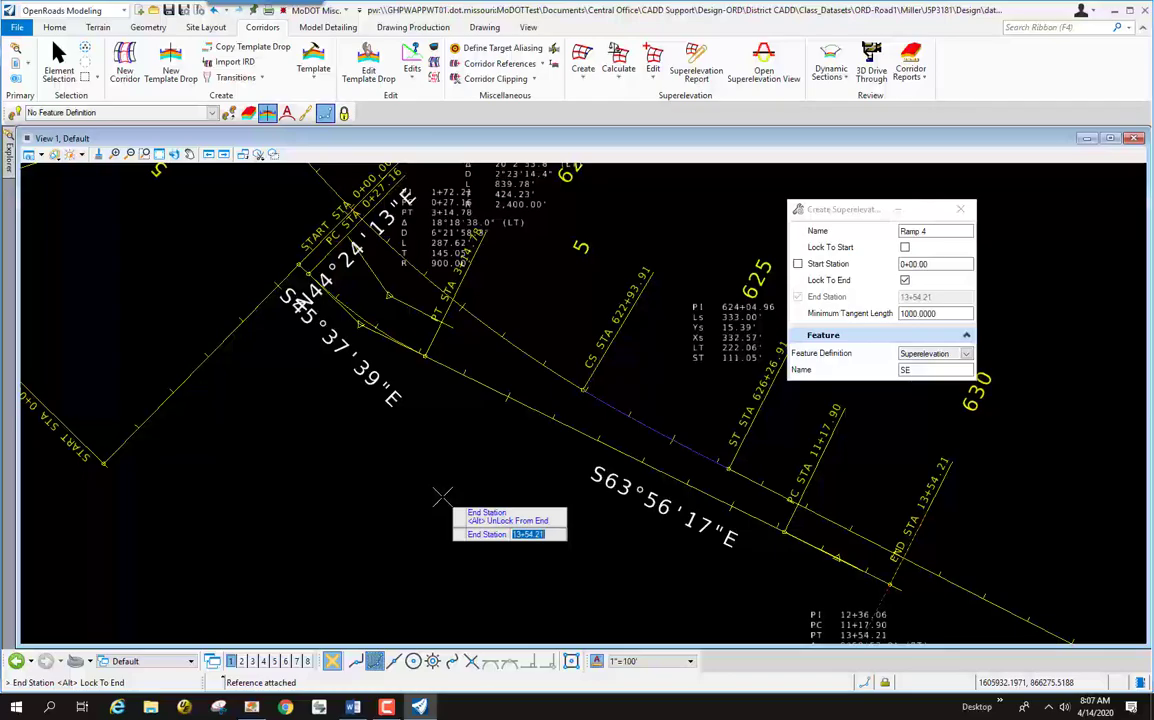
left_click(441, 497)
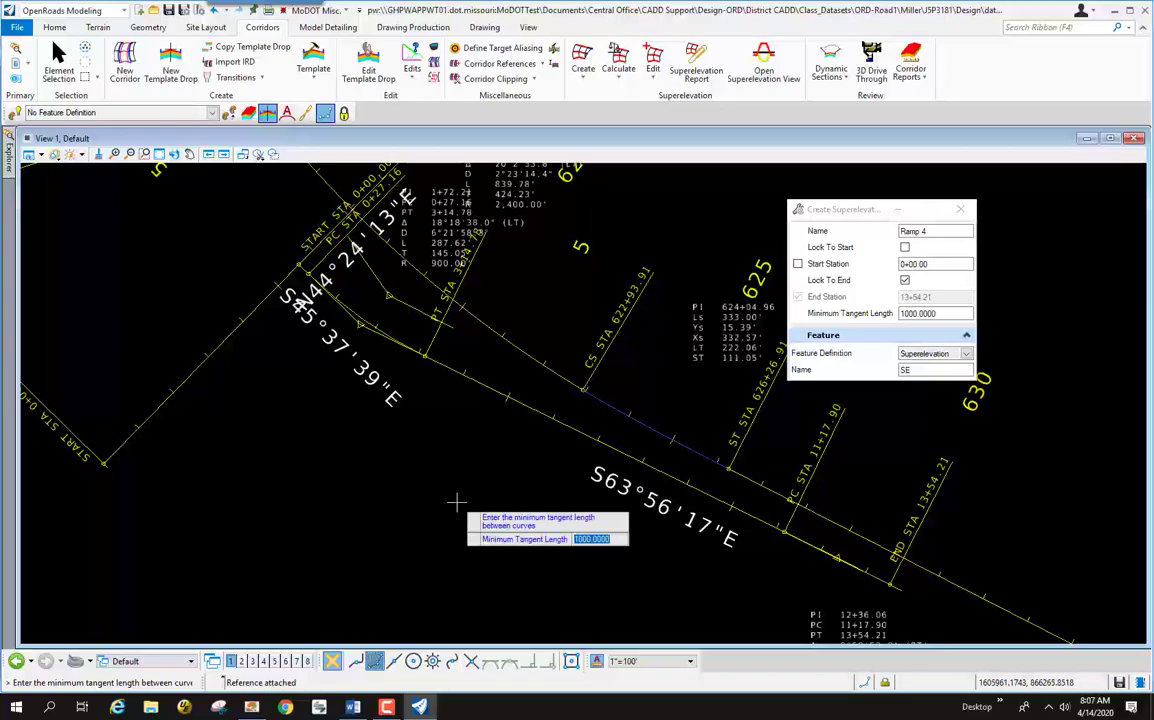
left_click(440, 505)
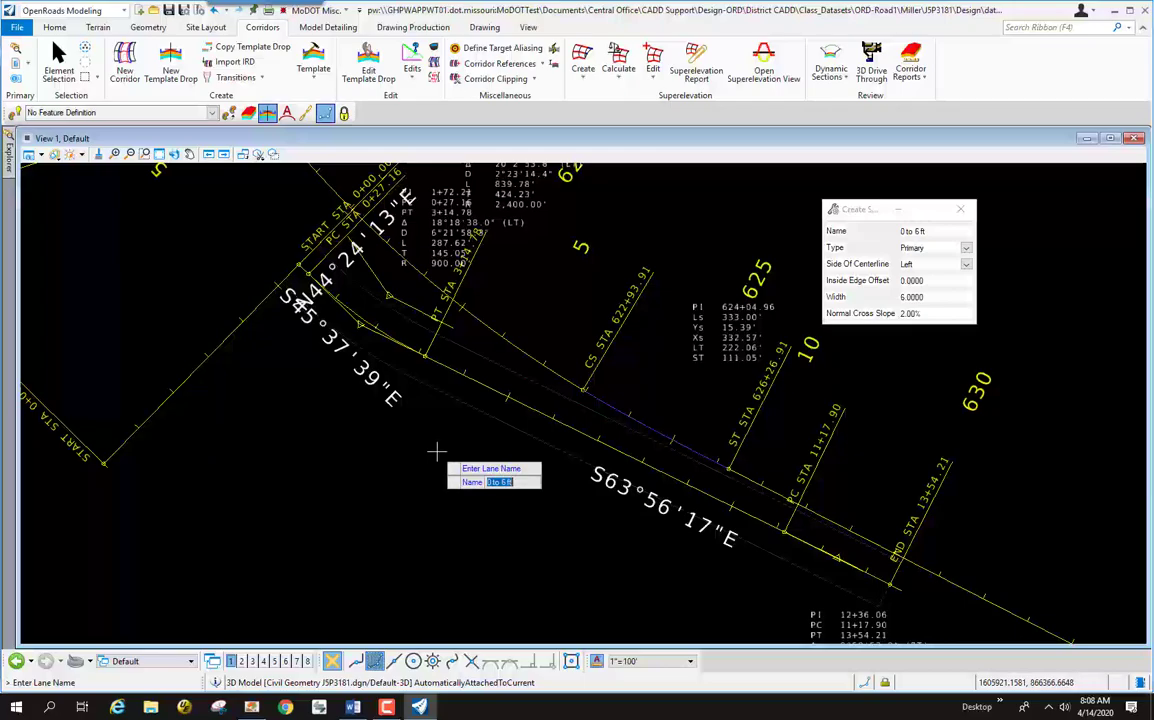
Step: Create the primary lane "0 to 6 ft" on the left side with inside edge offset 0, width 6 and 2.00% normal cross slope
key("Return")
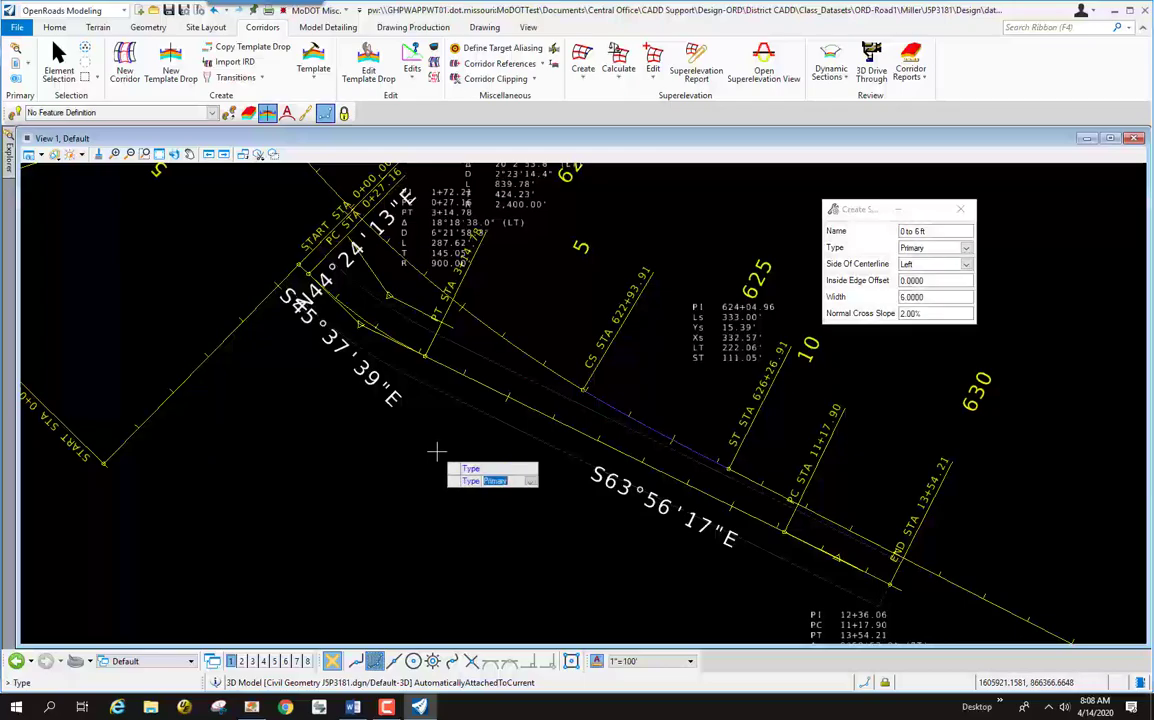
key("Return")
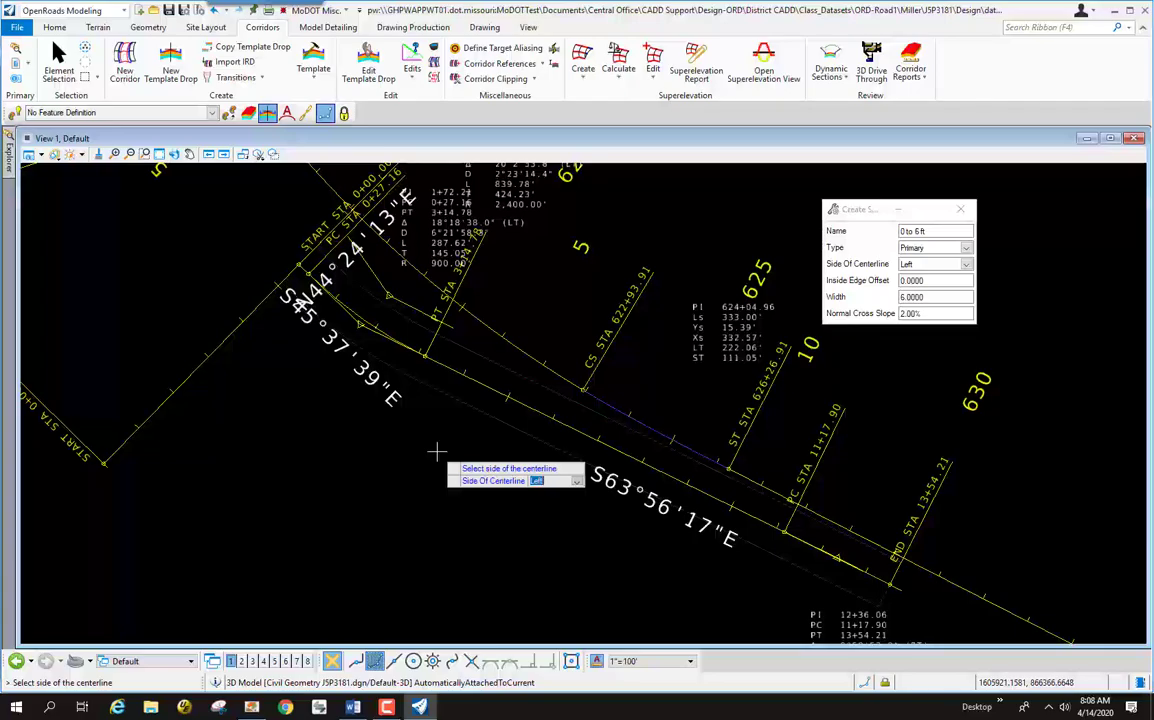
key("Return")
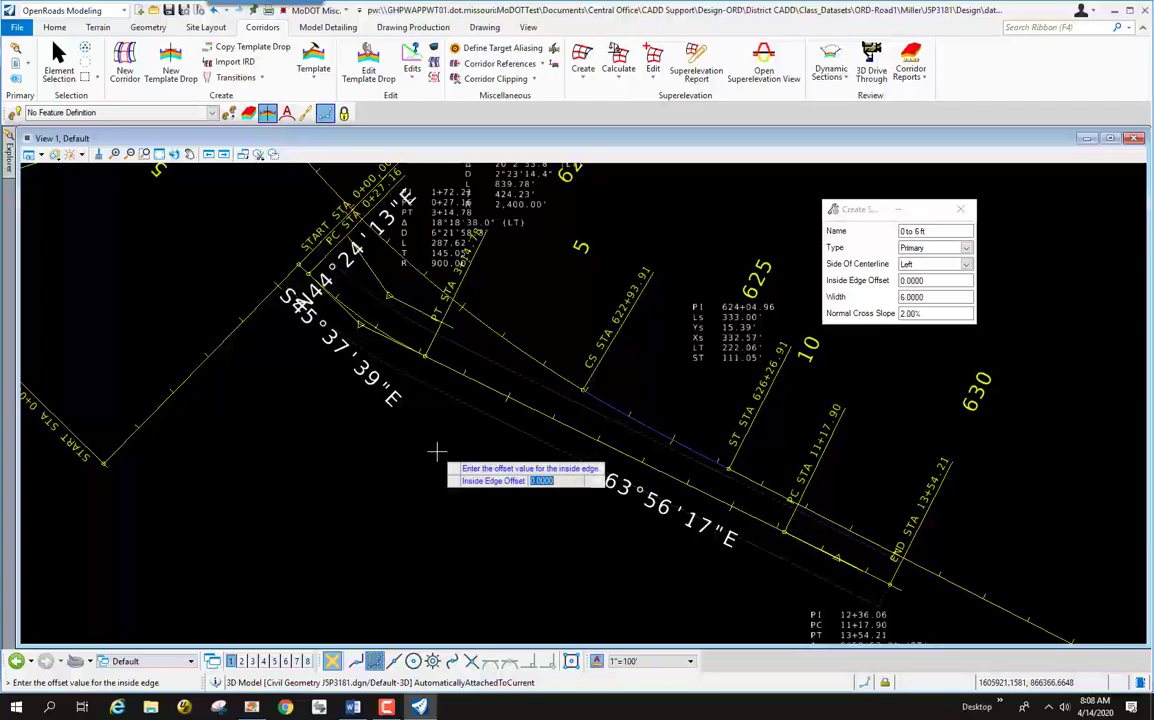
key("Return")
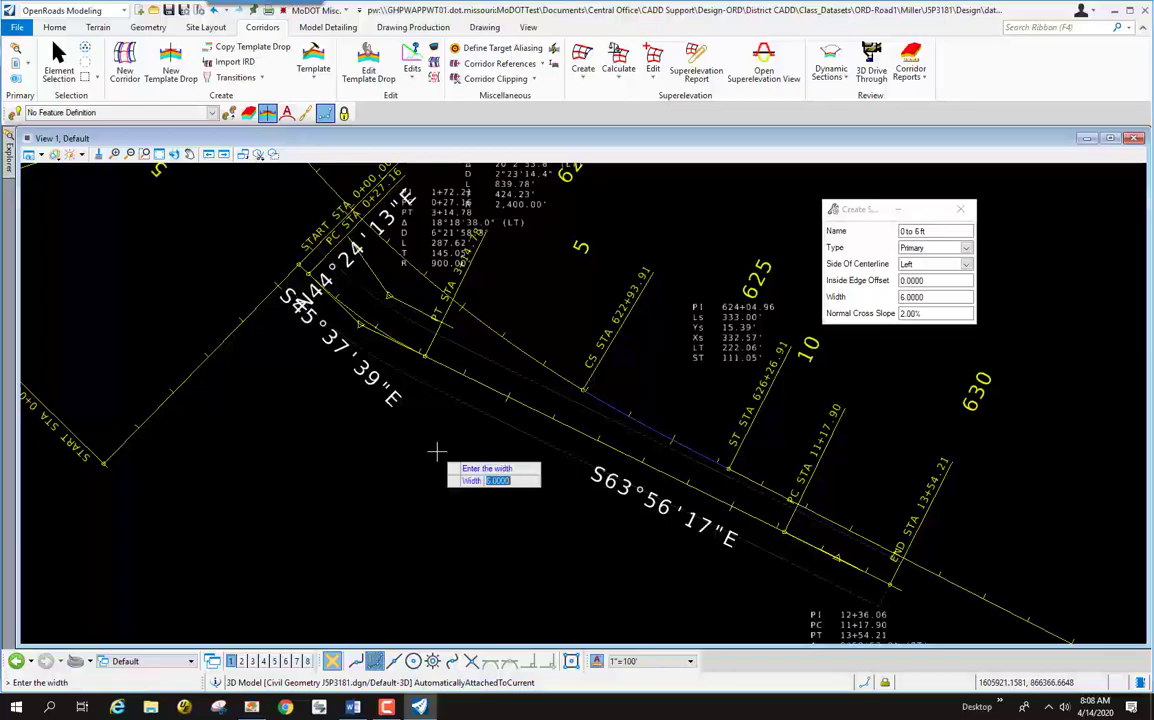
key("Return")
key("Return")
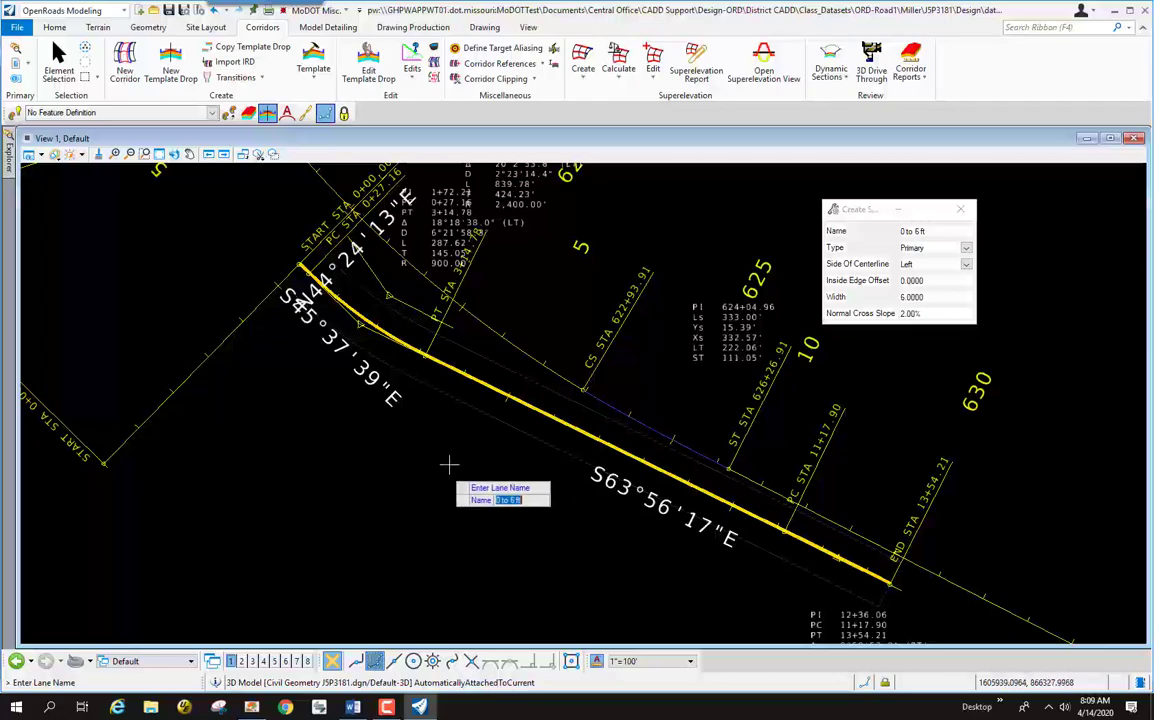
scroll(433, 370, "up", 5)
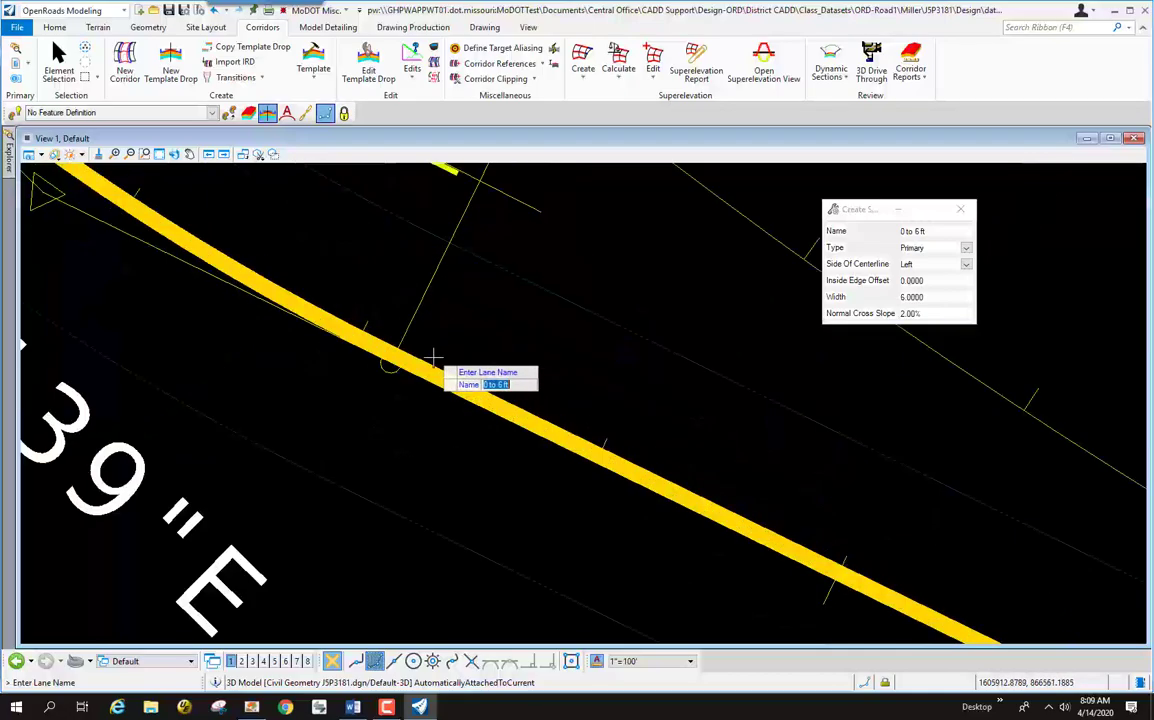
Step: Start a second superelevation lane named "6 to 18ft" as a Primary lane on the left side of the centerline
scroll(433, 370, "down", 5)
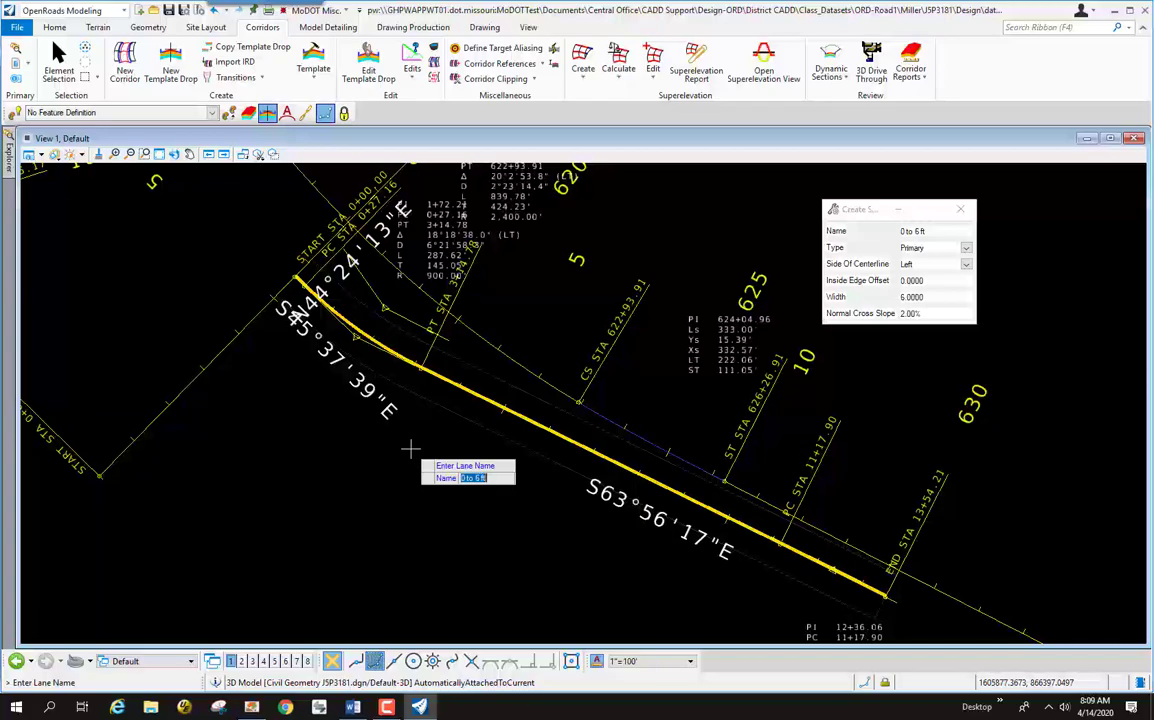
type("6 ft")
type("o 18")
type("ft")
key("Return")
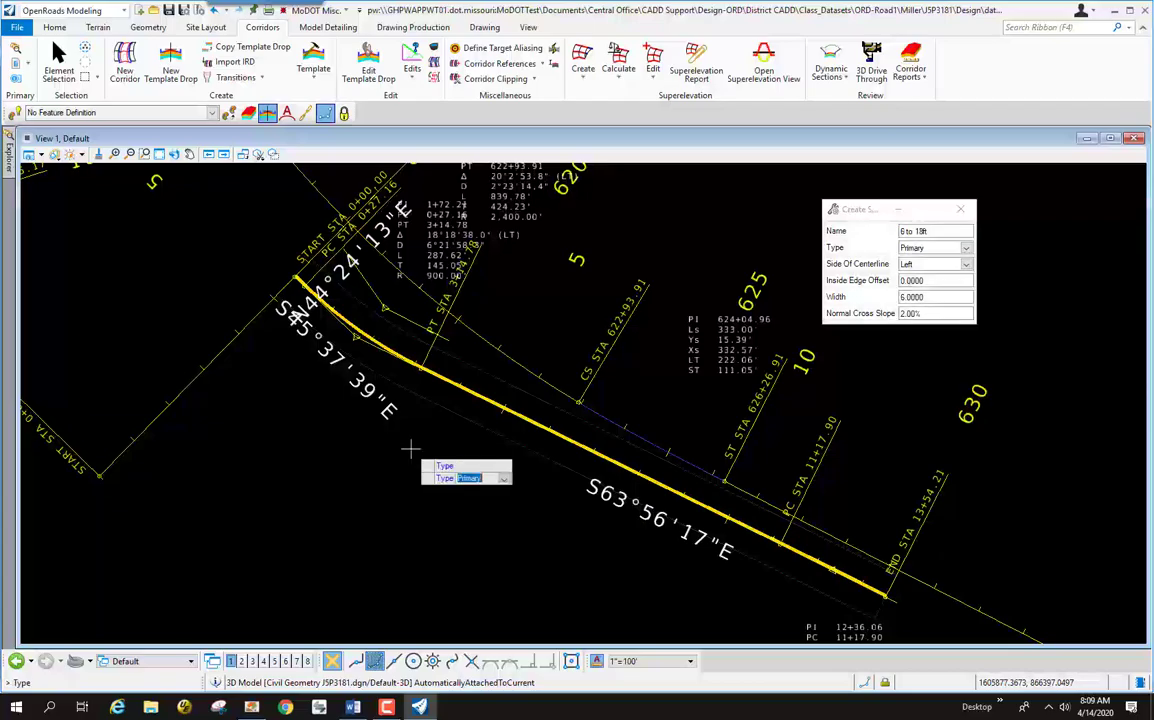
key("Return")
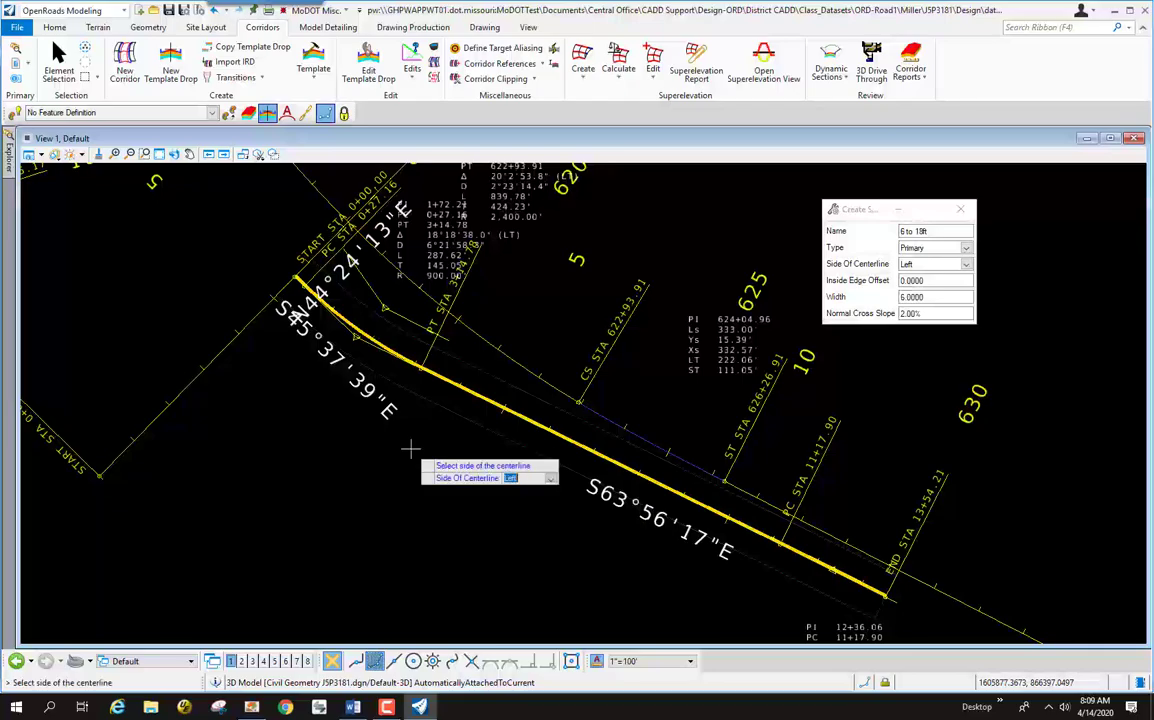
key("Return")
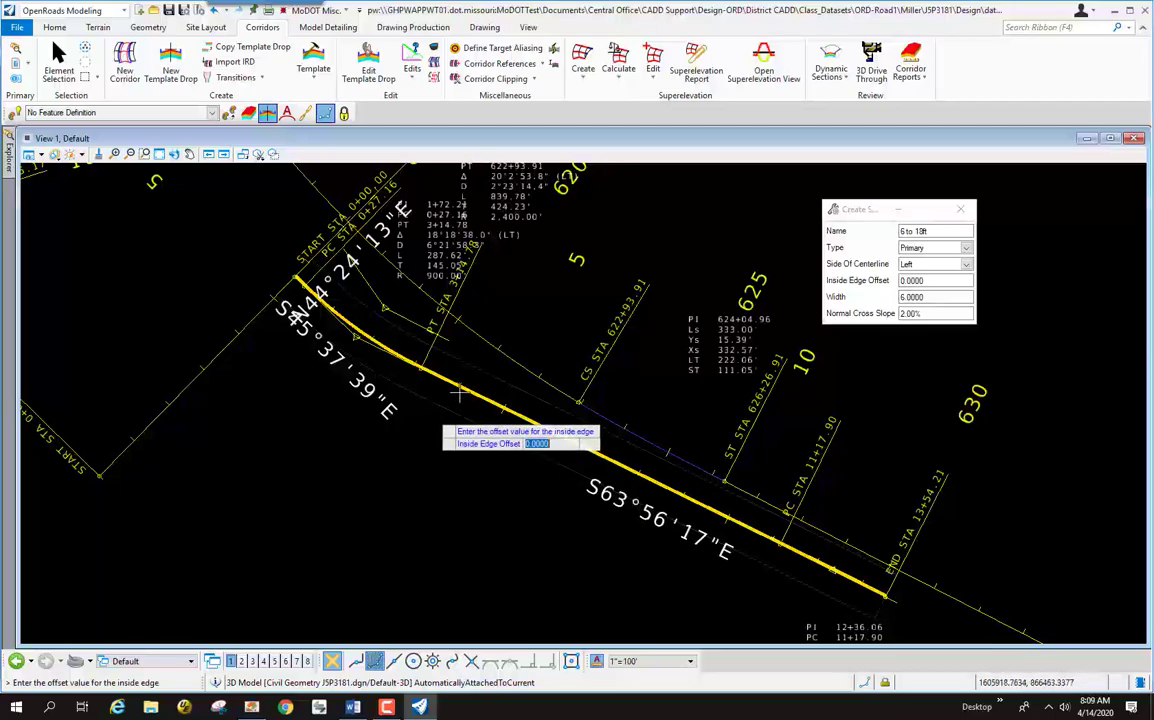
Step: Give the lane an inside edge offset of 6, a width of 12 and 2.00% normal cross slope, and end lane creation
scroll(457, 393, "up", 4)
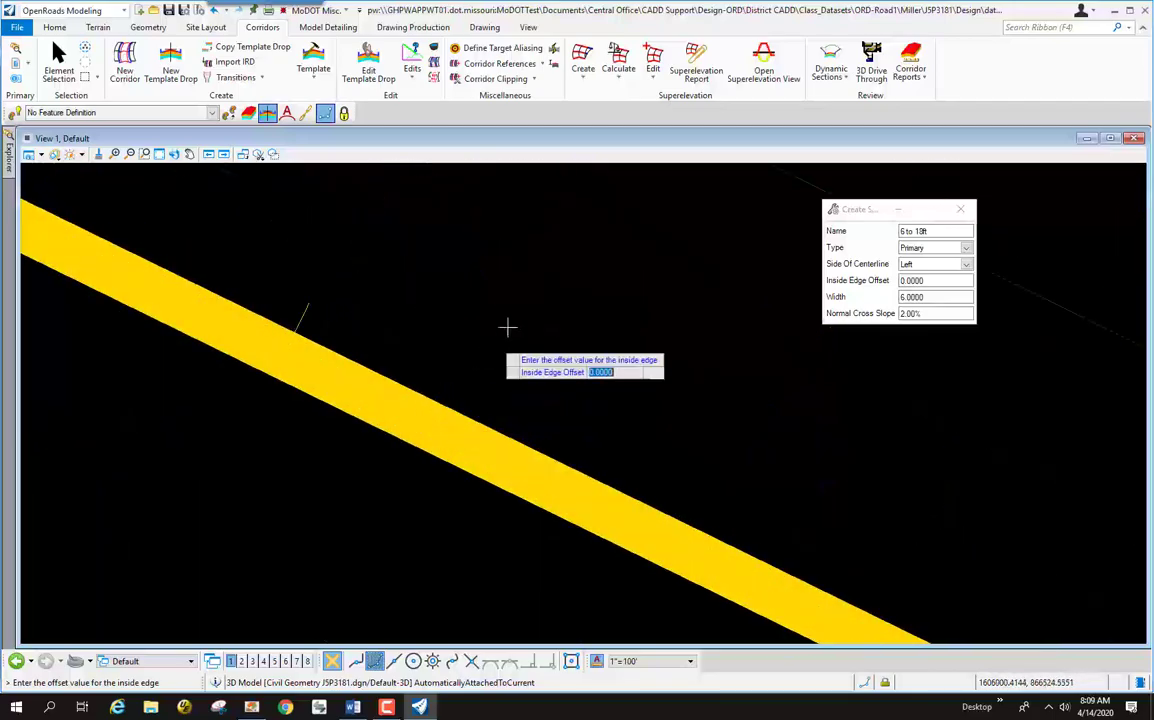
type("6")
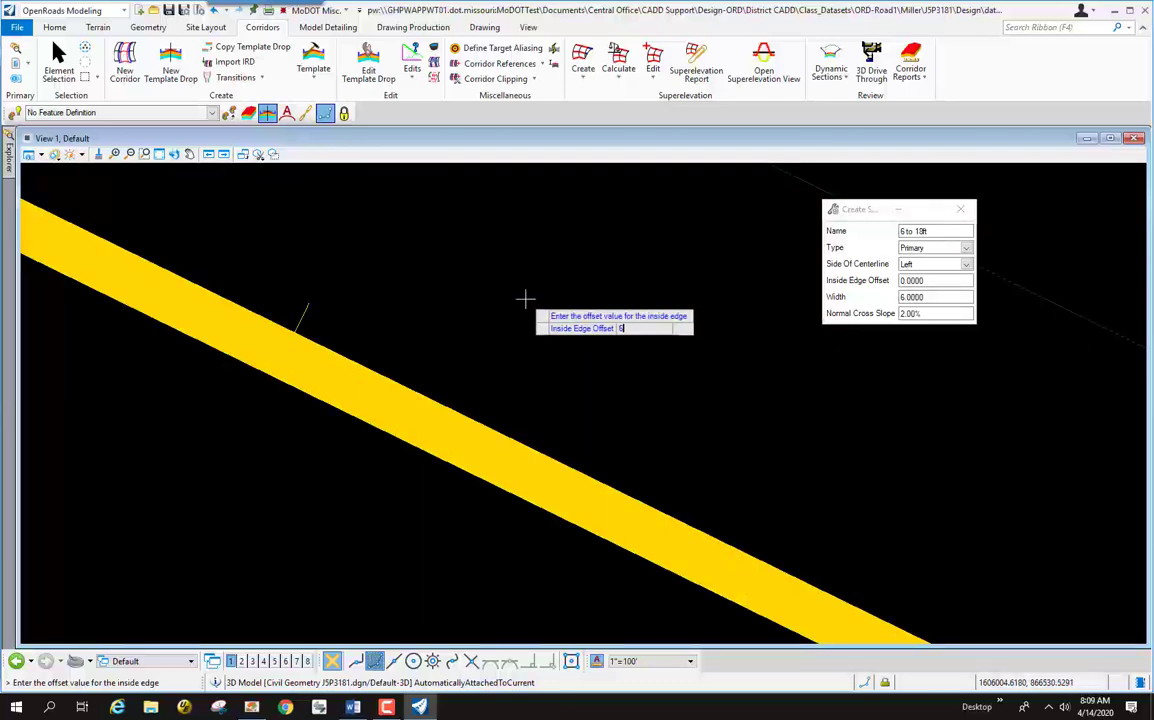
key("Return")
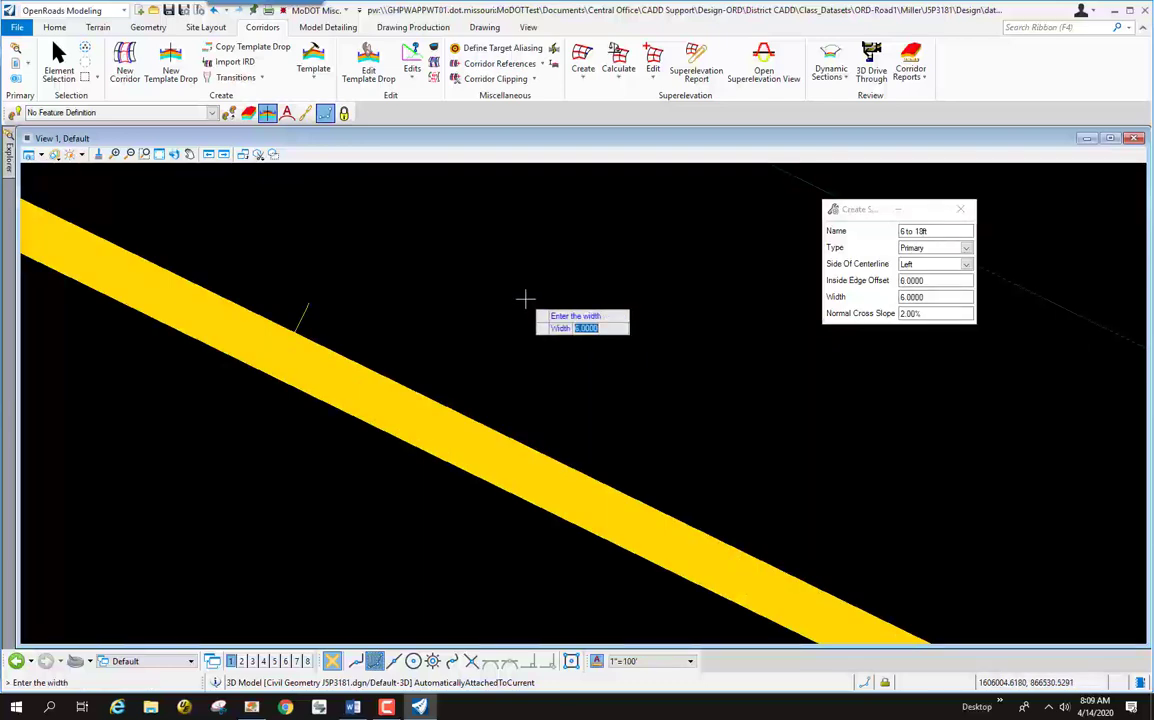
type("12")
key("Return")
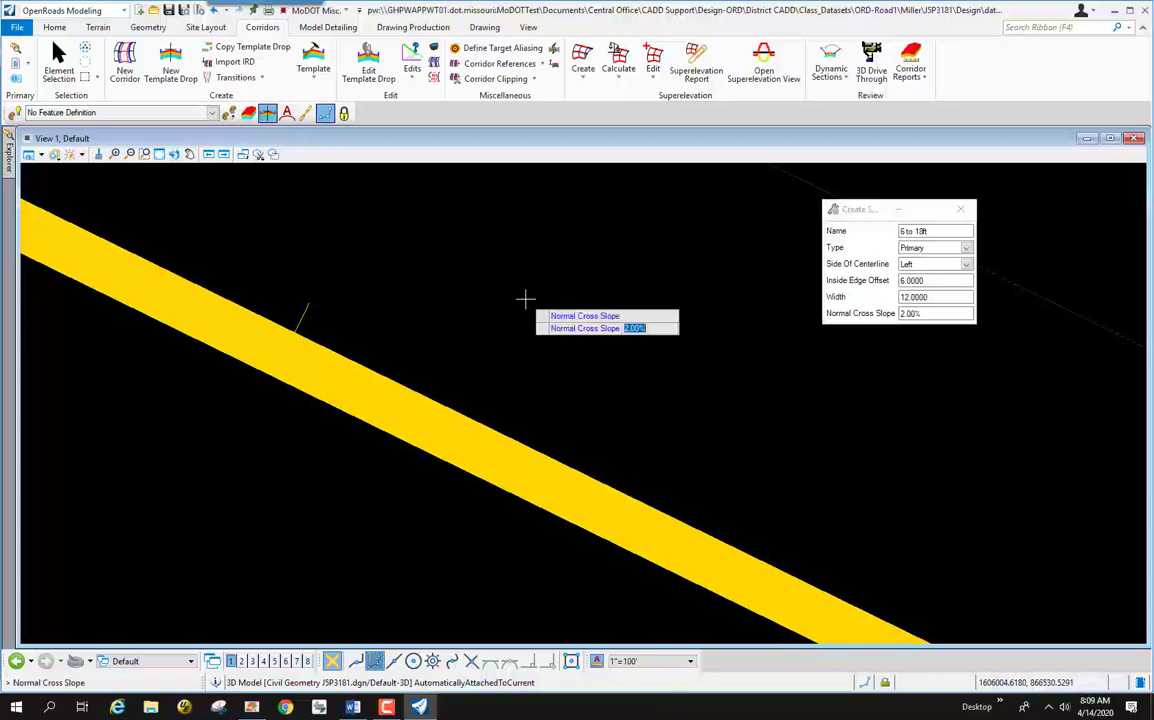
key("Return")
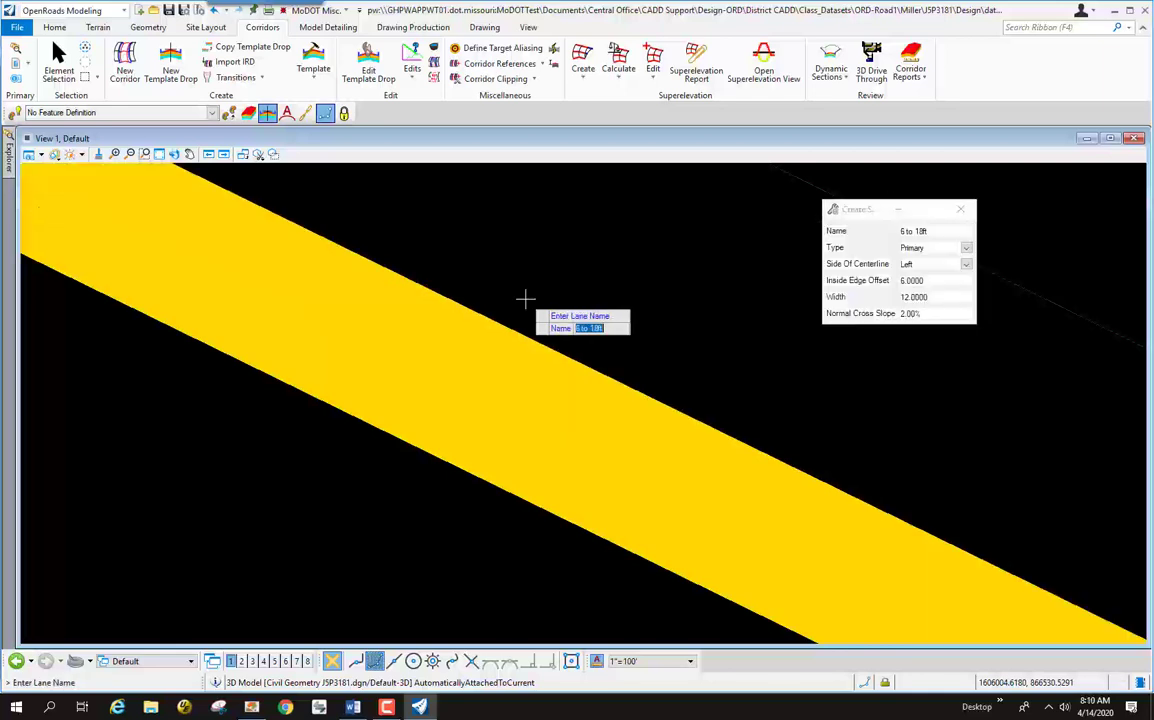
scroll(538, 315, "down", 2)
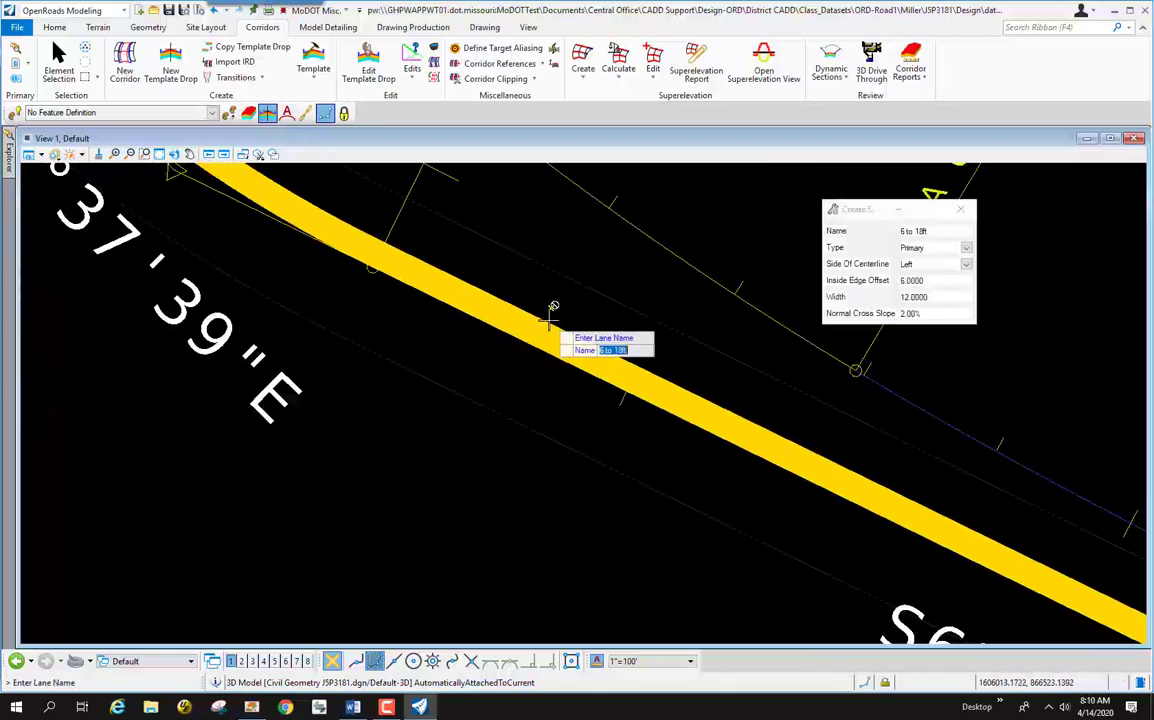
scroll(498, 311, "up", 2)
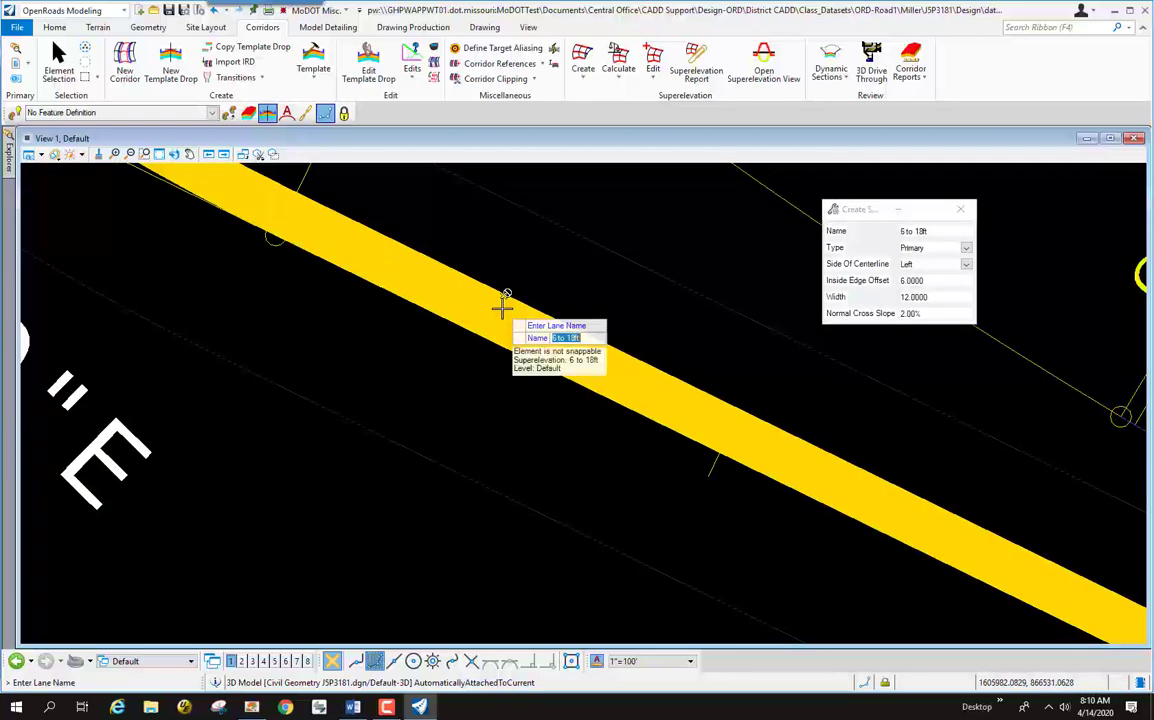
left_click(506, 304)
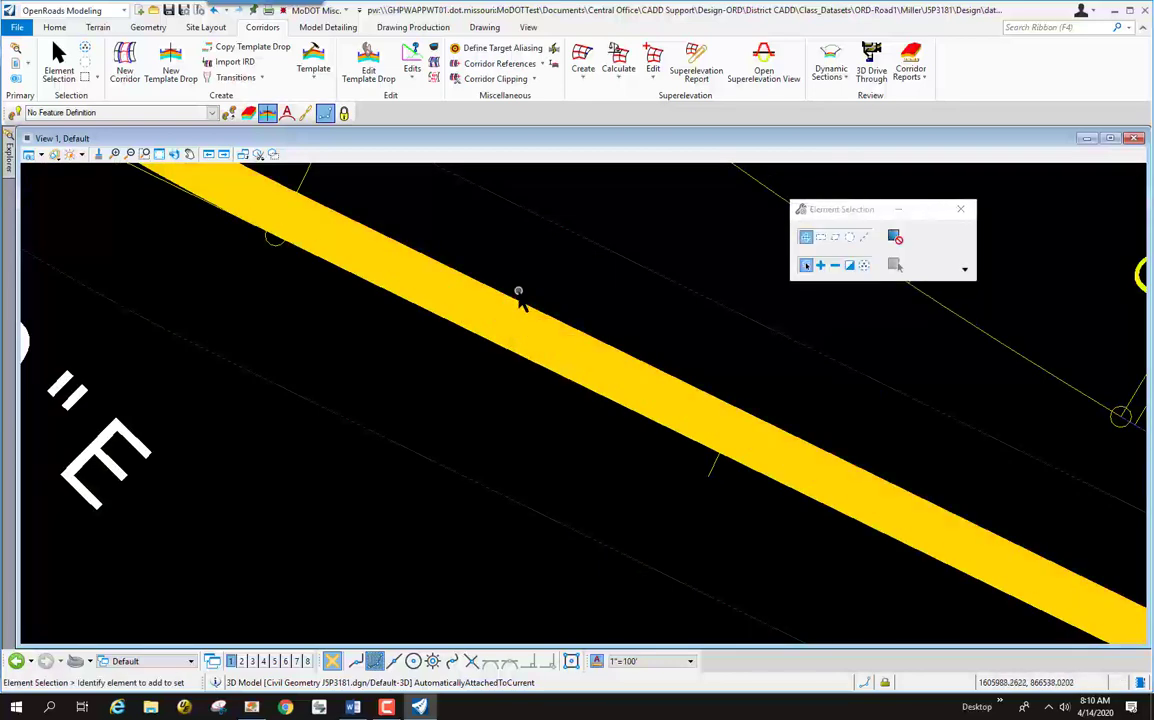
Step: Select the Ramp 4 superelevation section and examine the offsets and widths of its two lanes near the start station
scroll(567, 348, "down", 3)
scroll(395, 258, "up", 3)
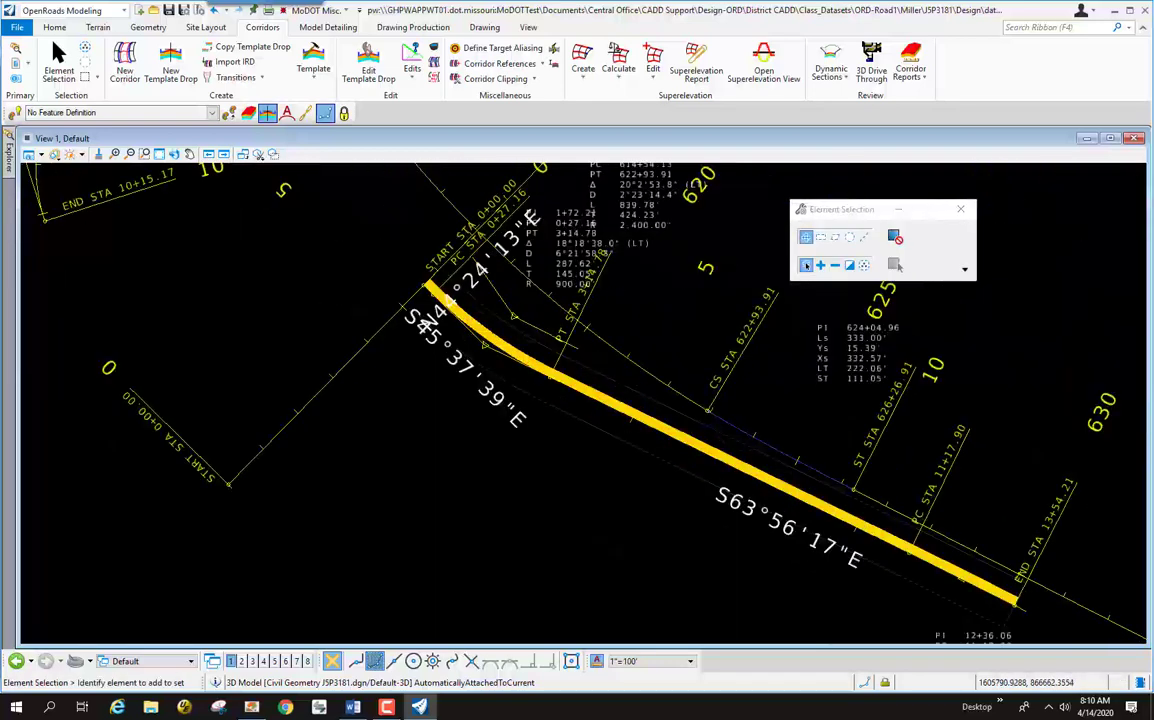
scroll(390, 258, "up", 2)
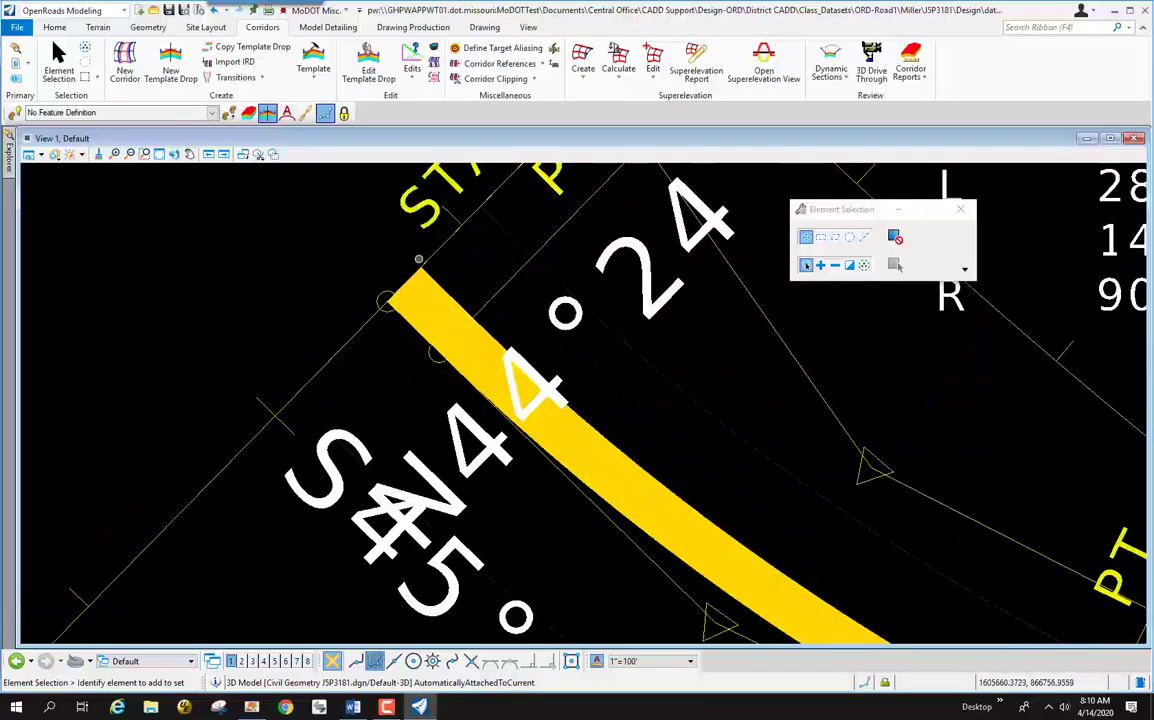
left_click(550, 270)
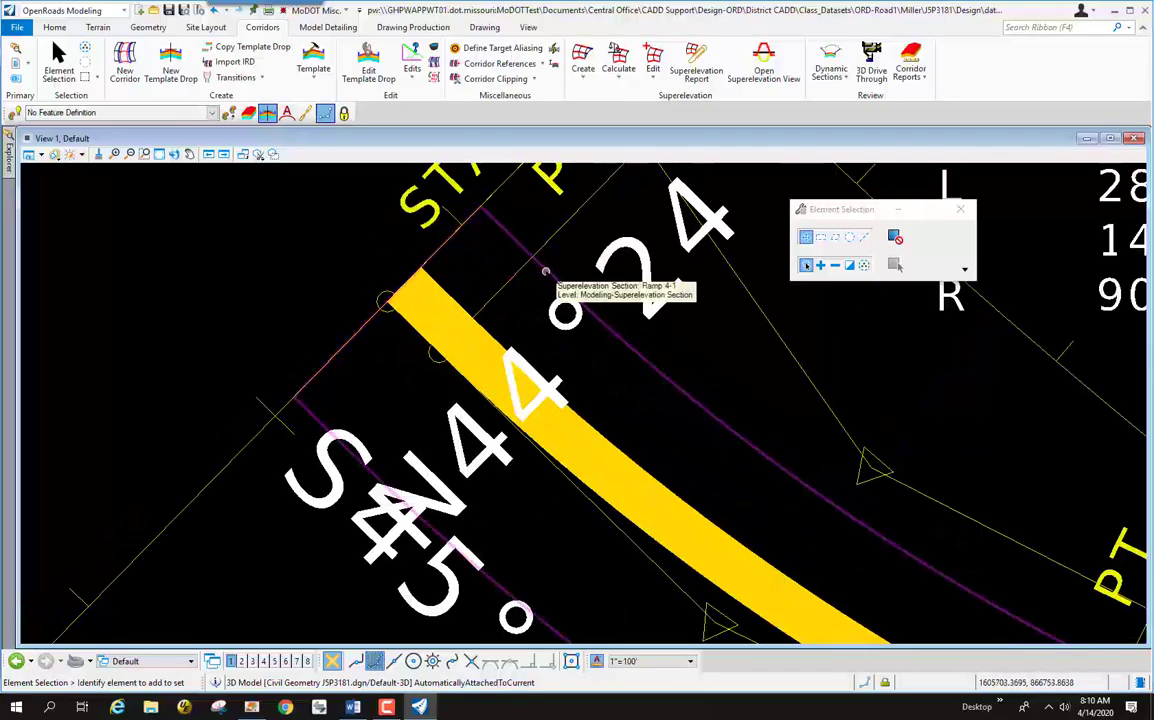
scroll(420, 310, "up", 3)
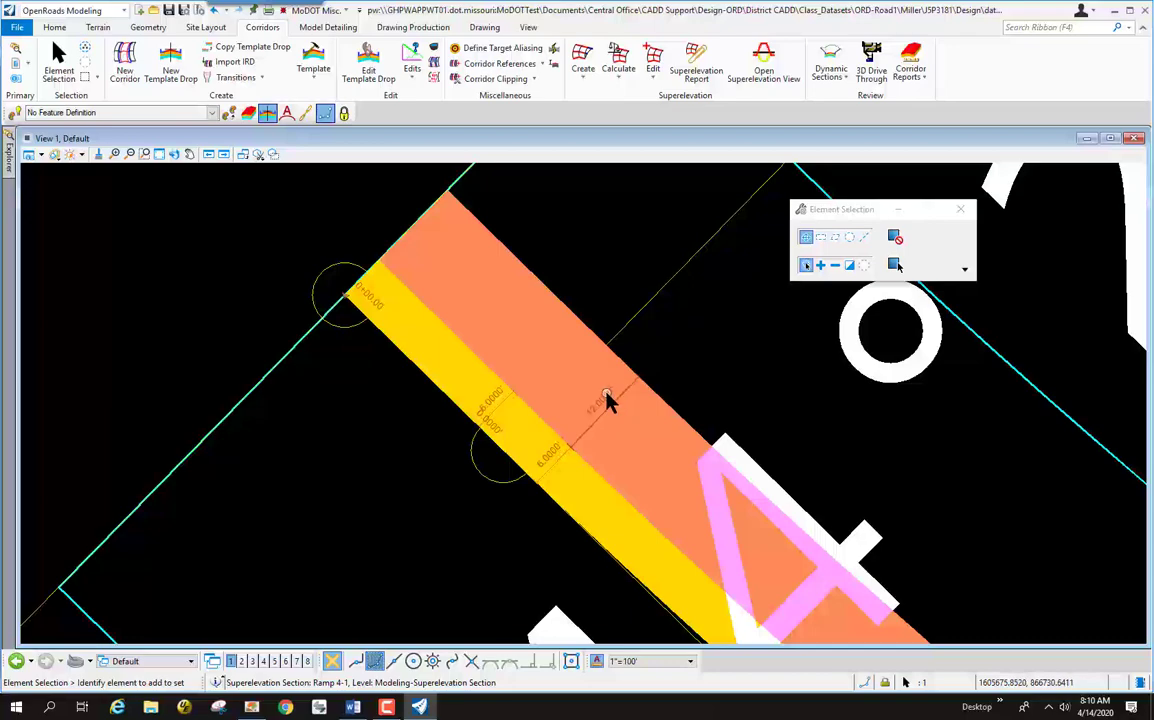
scroll(325, 390, "down", 2)
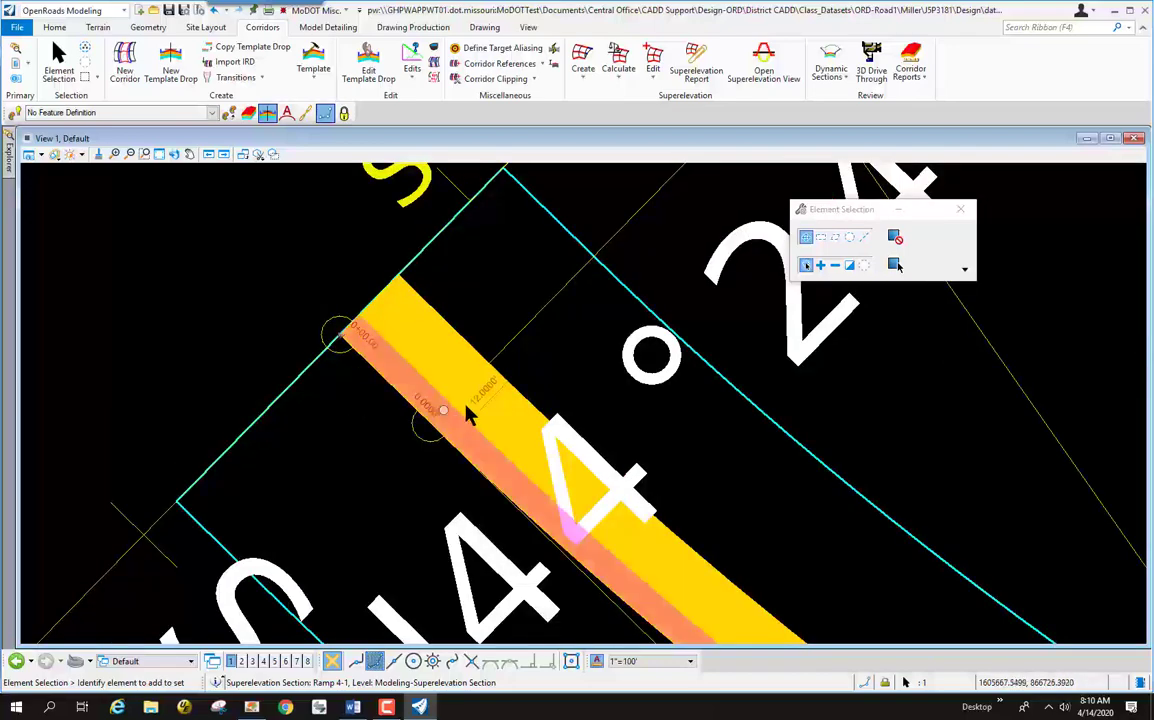
scroll(468, 410, "up", 2)
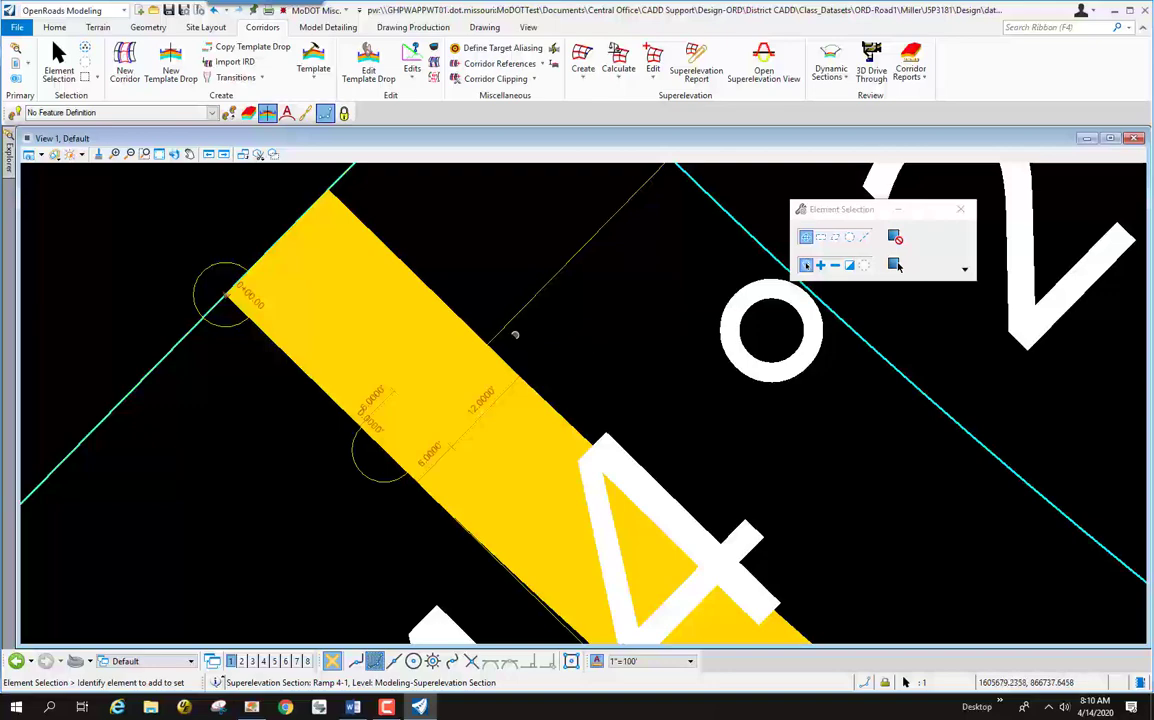
scroll(638, 446, "down", 6)
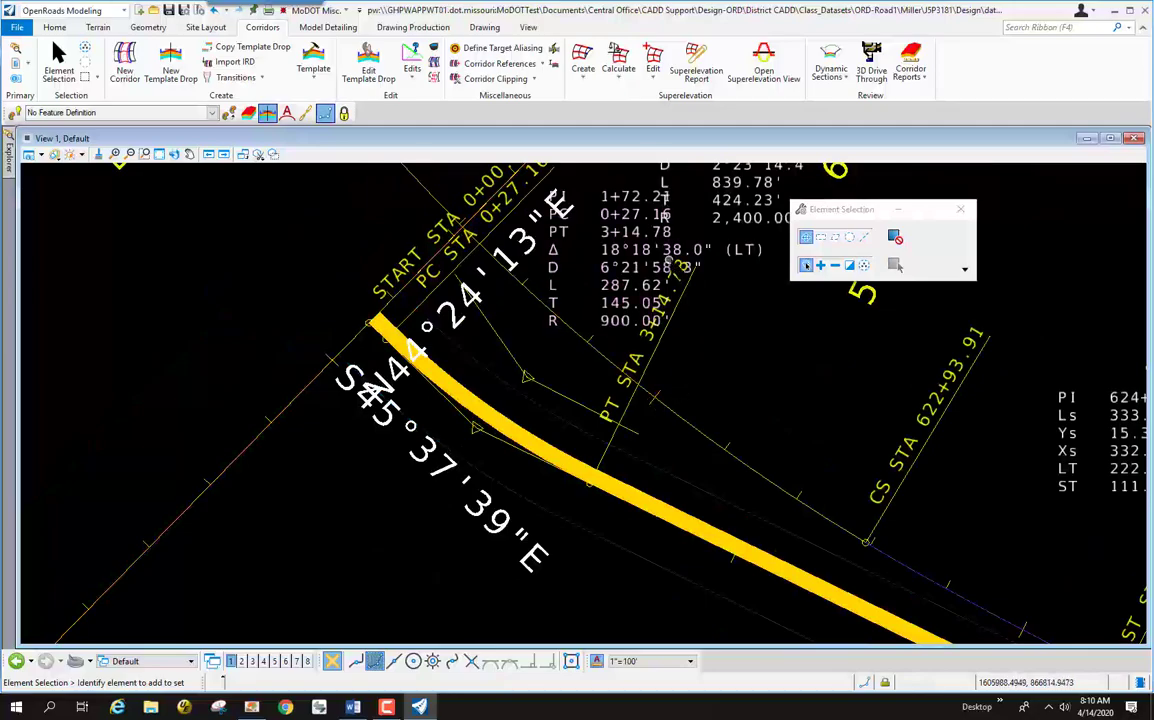
Step: Open the MoDOT.xml rules file in the superelevation rule file editor
left_click(619, 80)
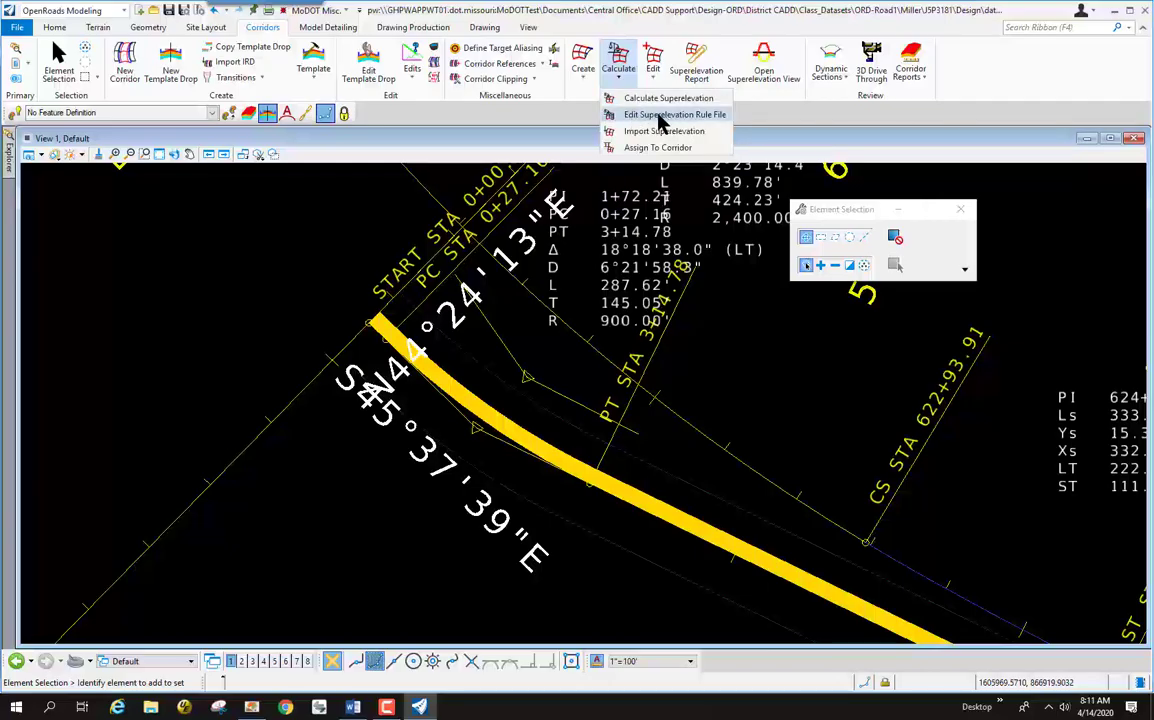
left_click(648, 118)
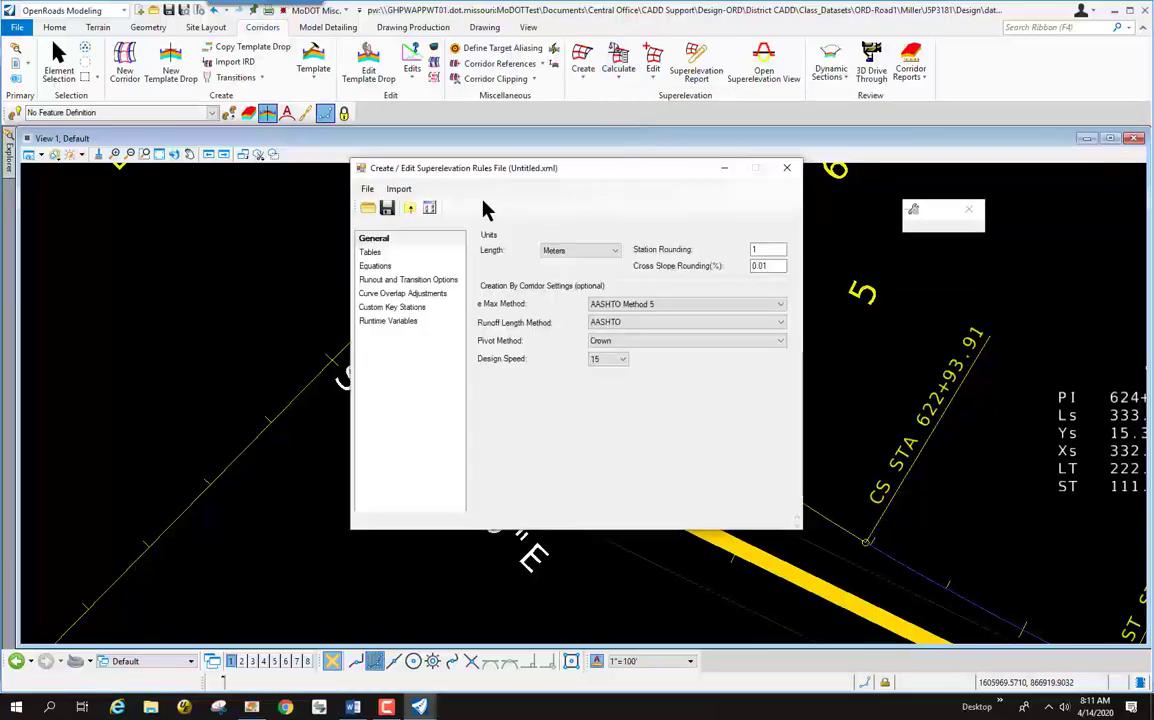
left_click(368, 207)
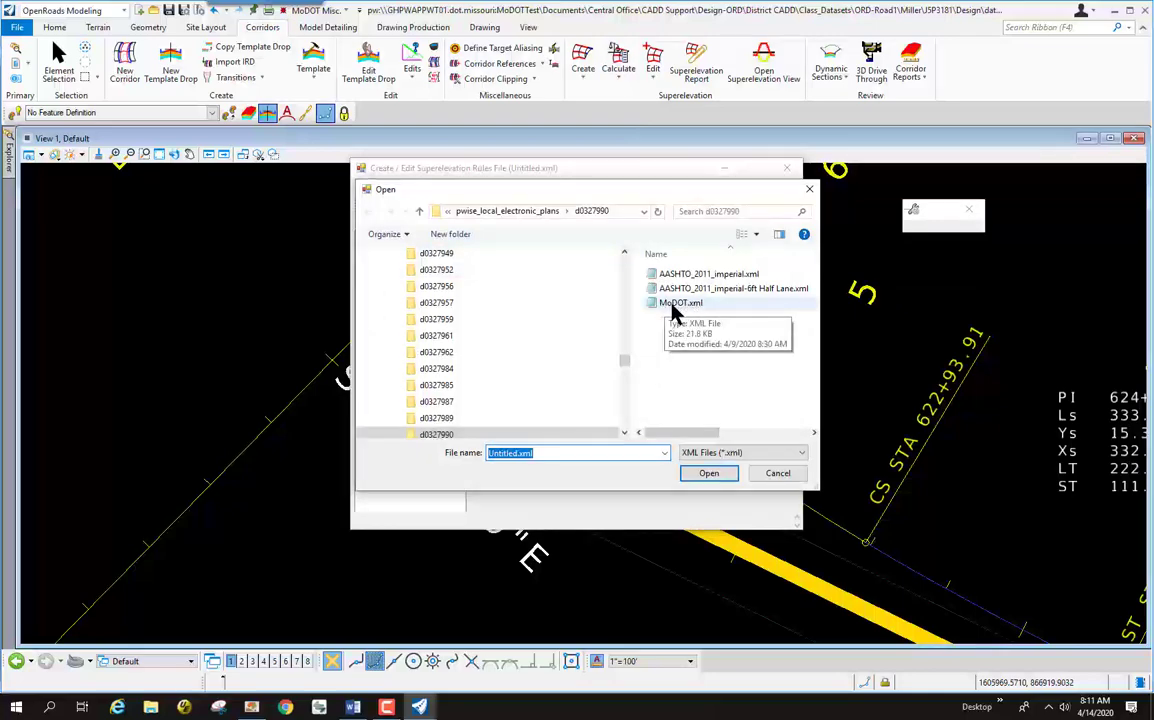
double_click(674, 304)
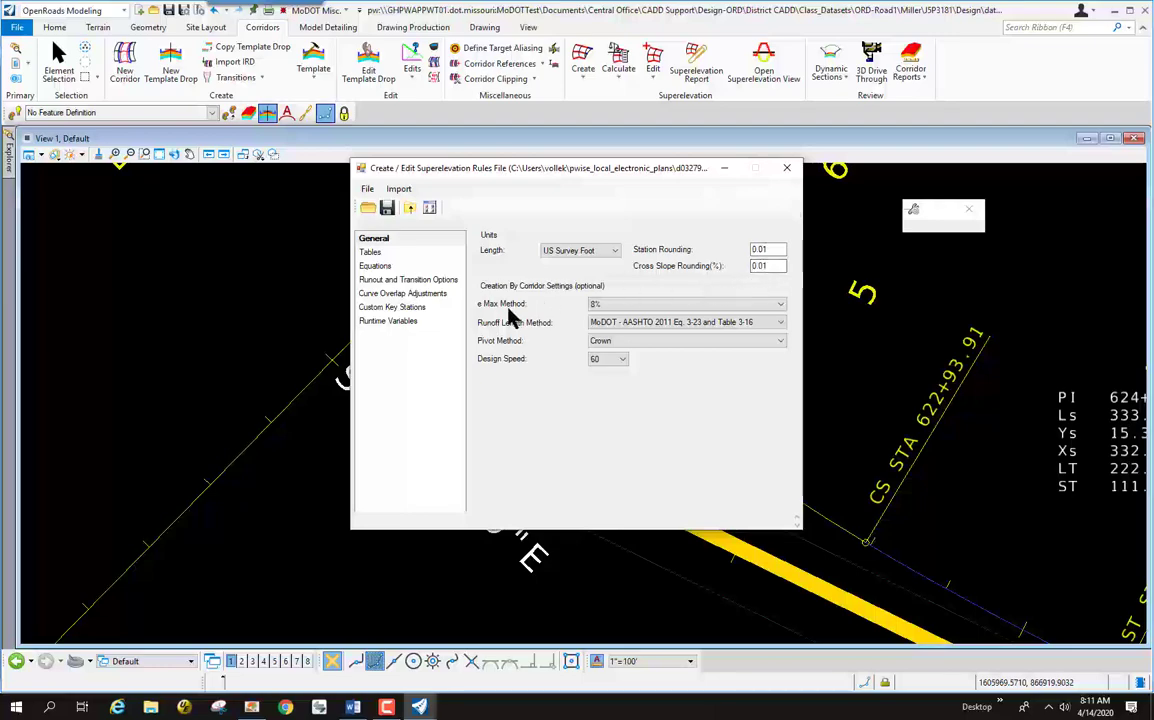
Step: Review the rule file's general e Max, runoff length, pivot method and design speed options, keeping the Crown pivot method
left_click(664, 307)
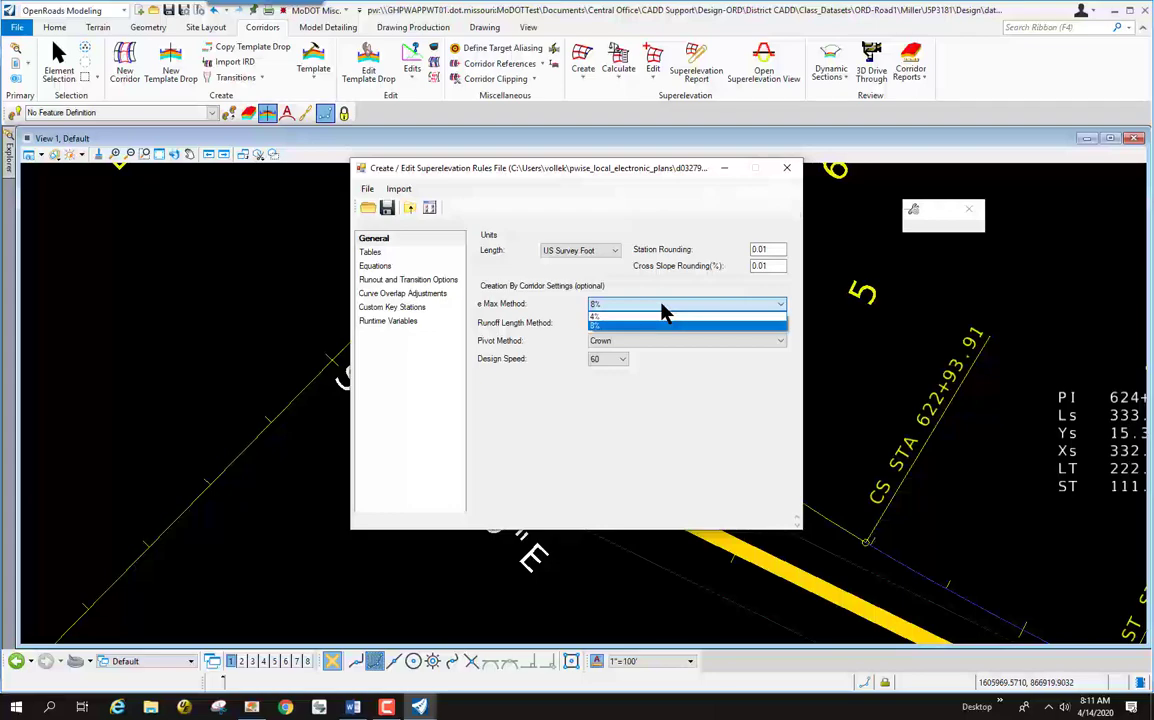
left_click(661, 304)
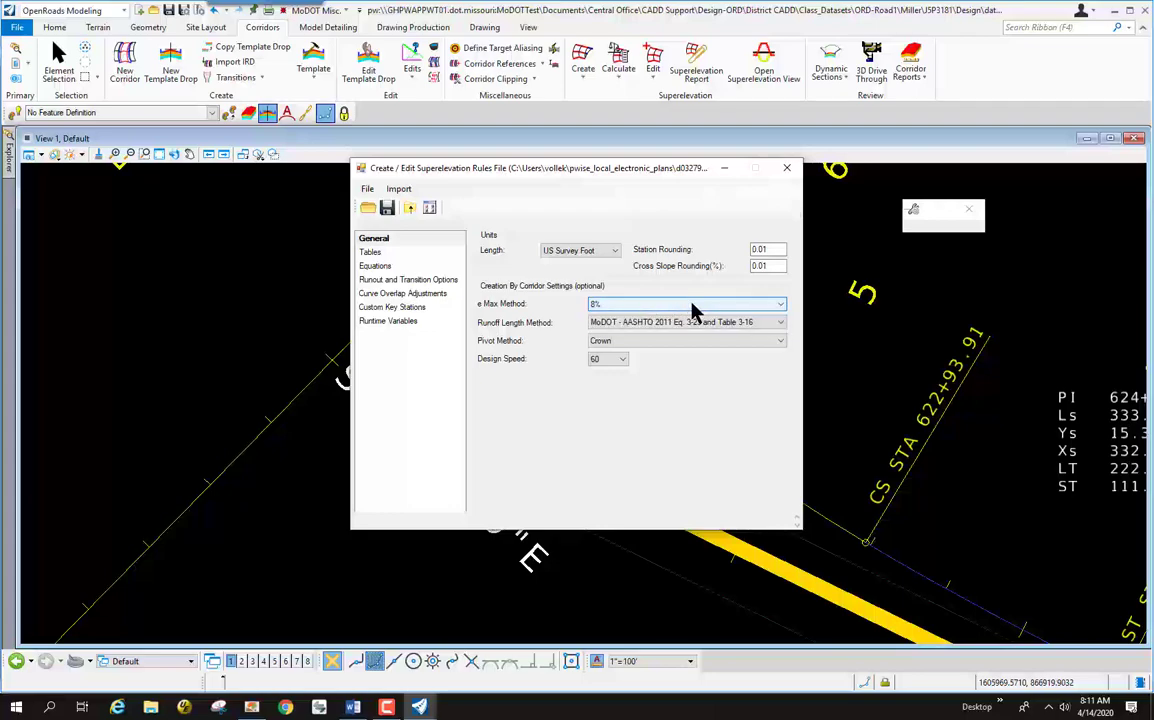
left_click(695, 305)
left_click(692, 304)
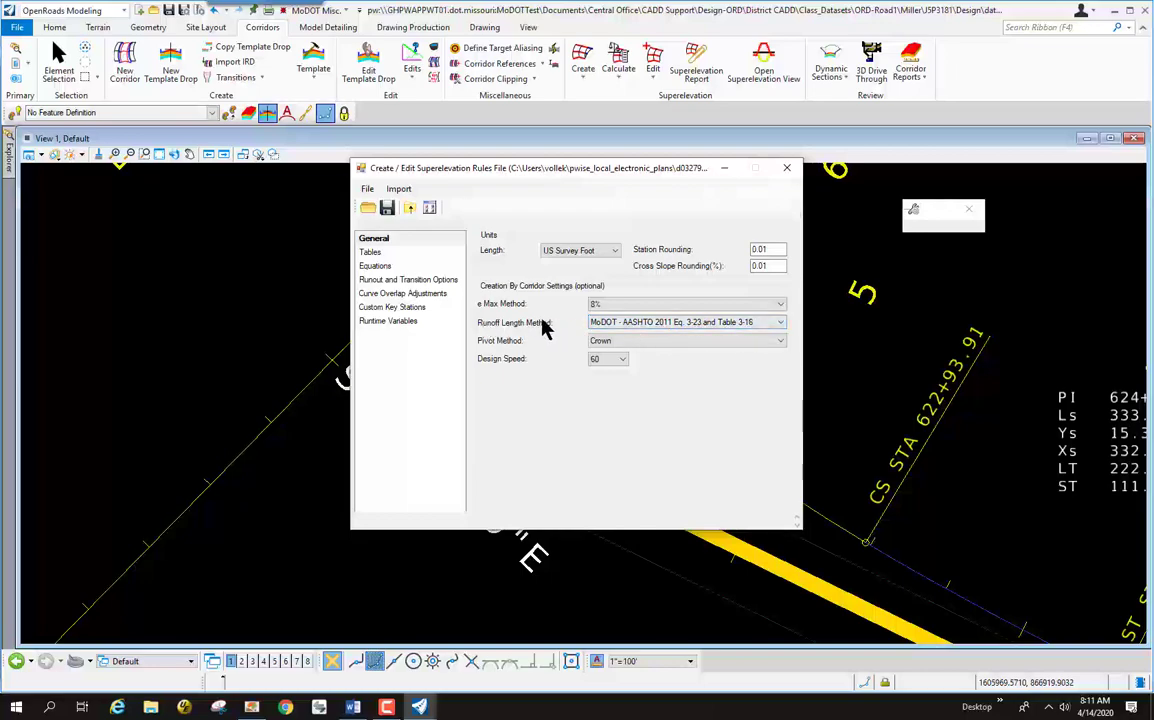
left_click(752, 341)
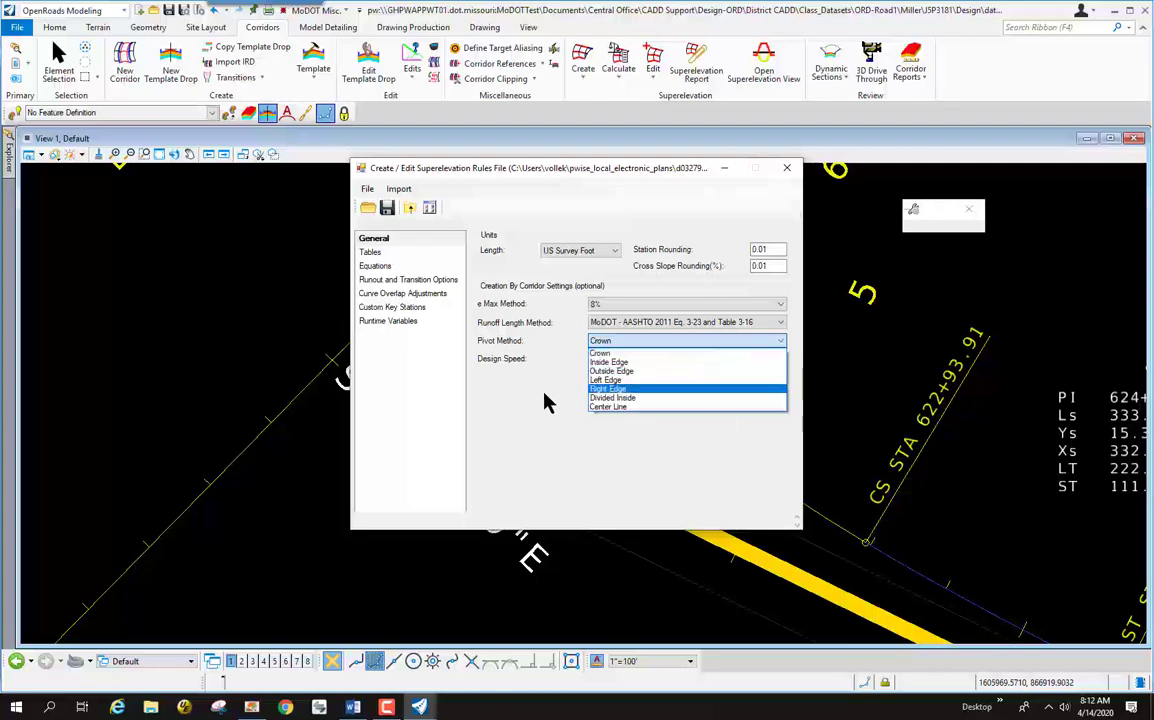
left_click(612, 353)
left_click(622, 360)
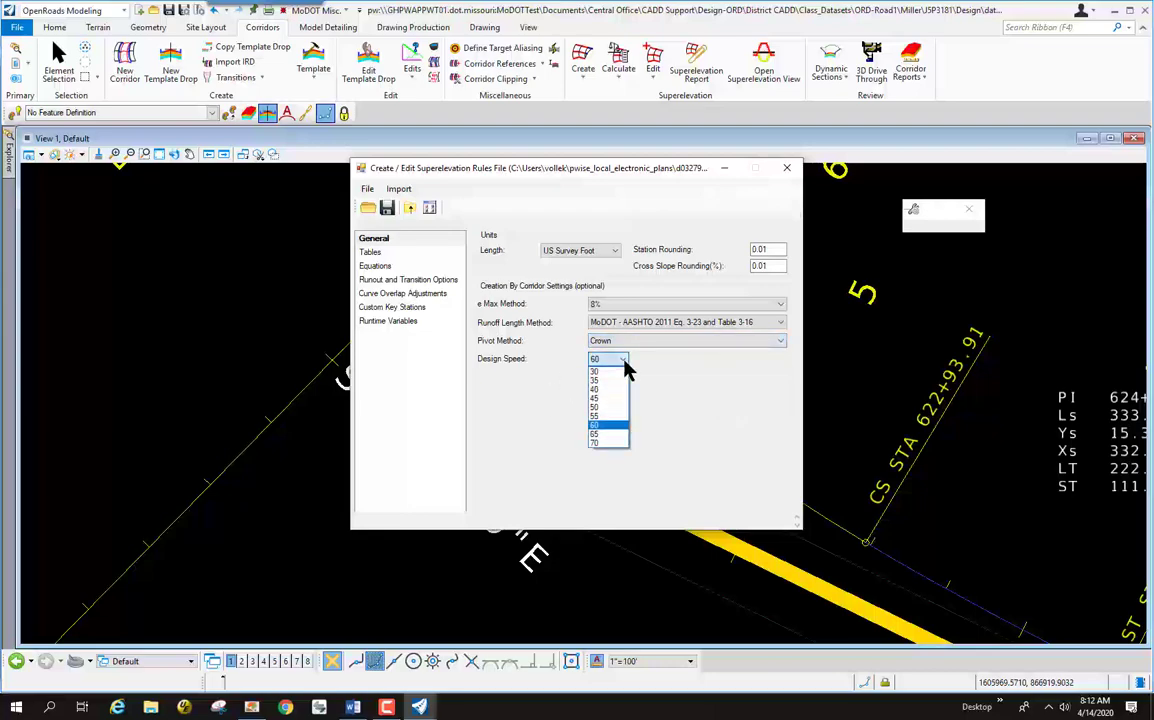
left_click(530, 413)
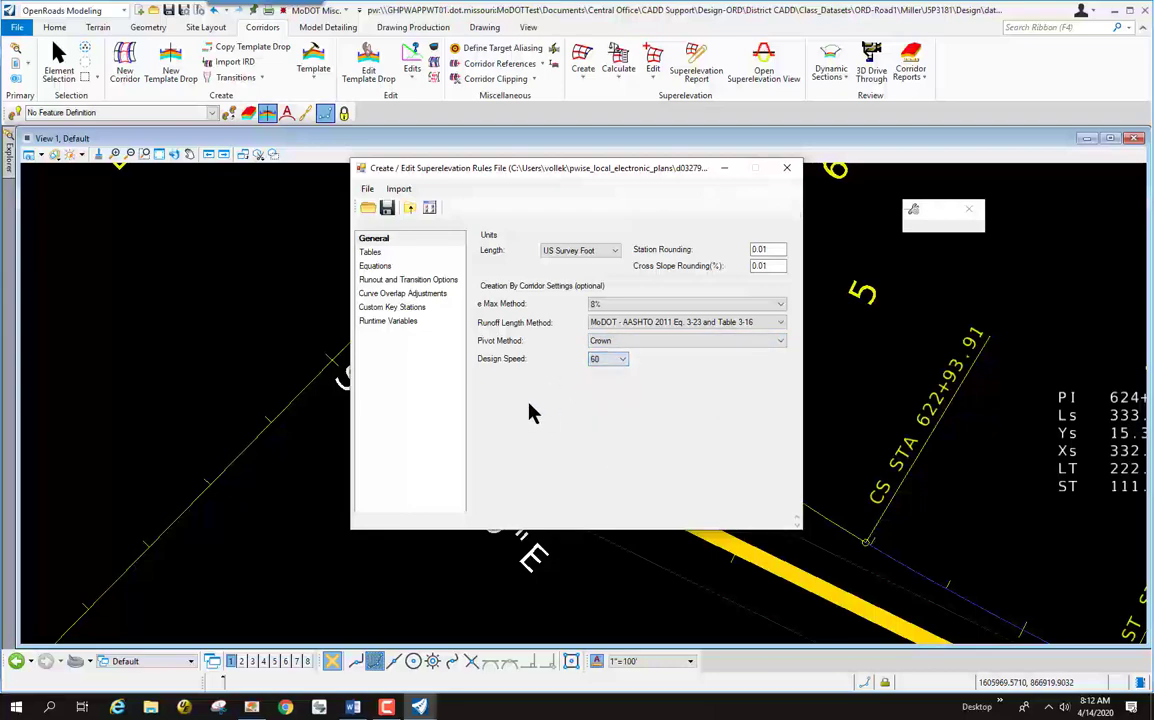
Step: Review the rule file's equations, runout and transition options, curve overlap adjustments, custom key stations and runtime variables
left_click(377, 268)
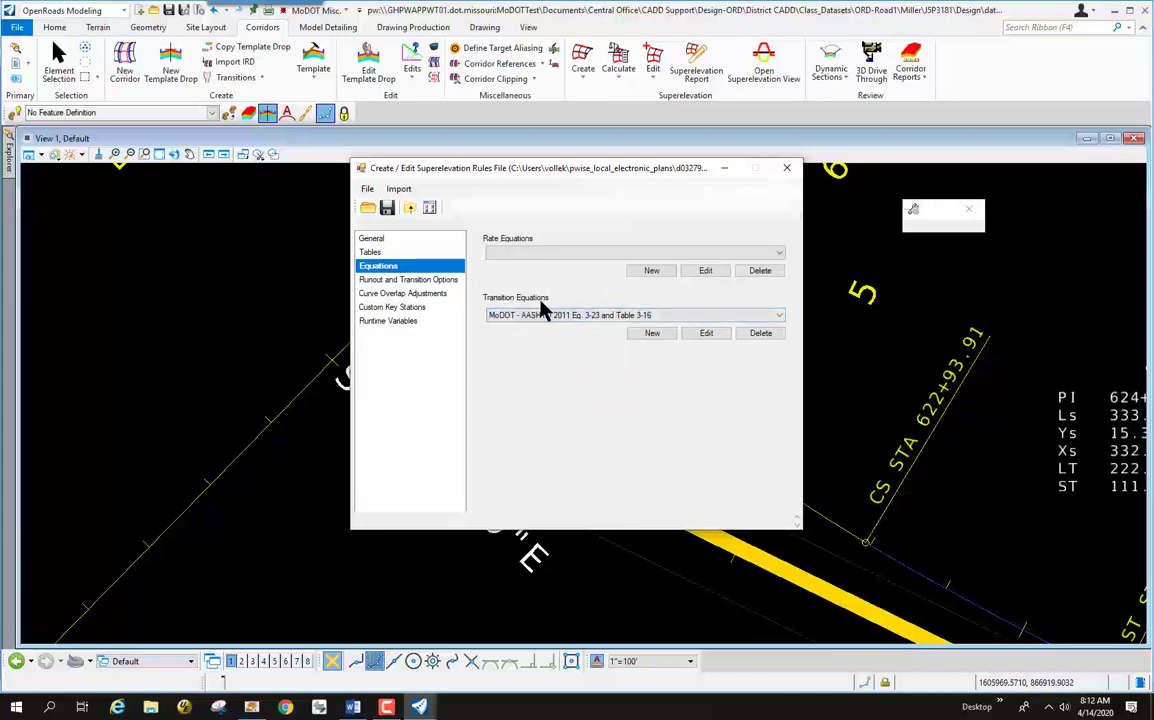
left_click(388, 280)
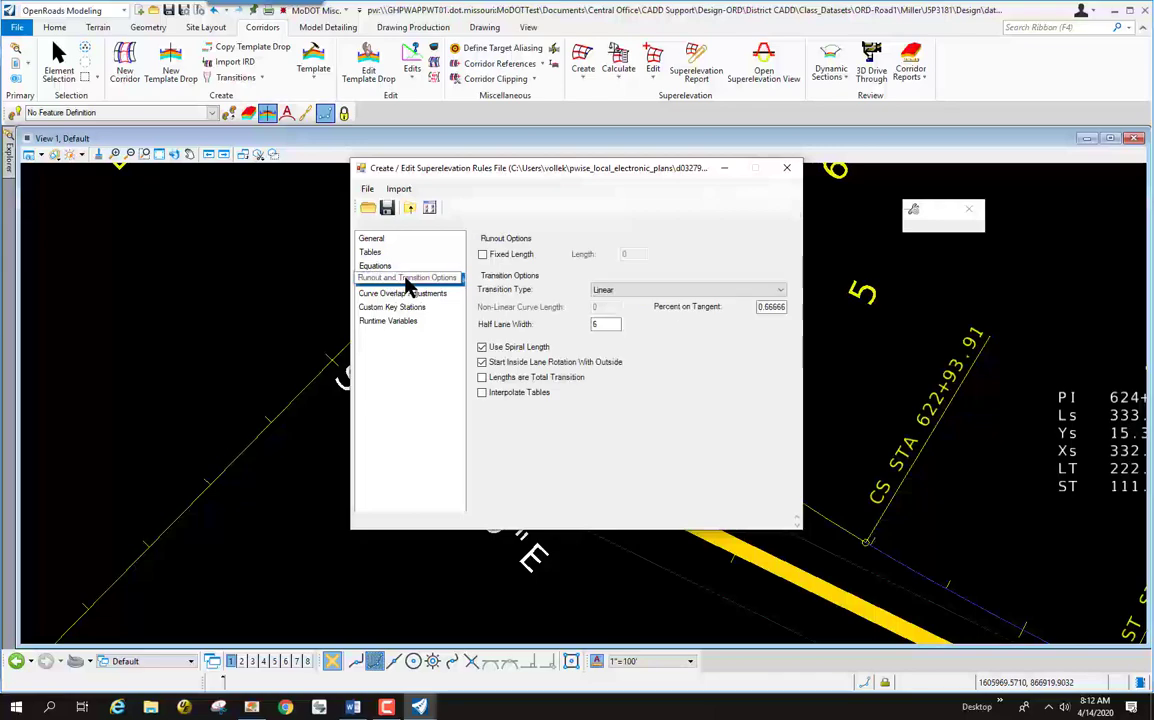
left_click(410, 280)
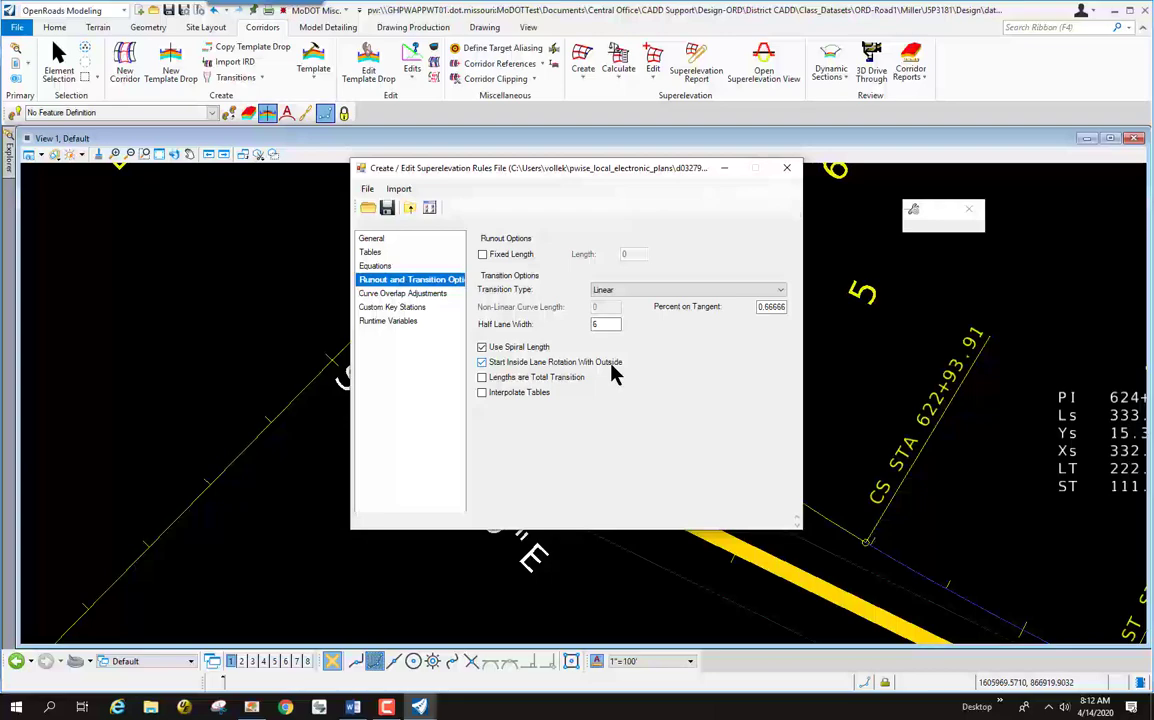
left_click(420, 294)
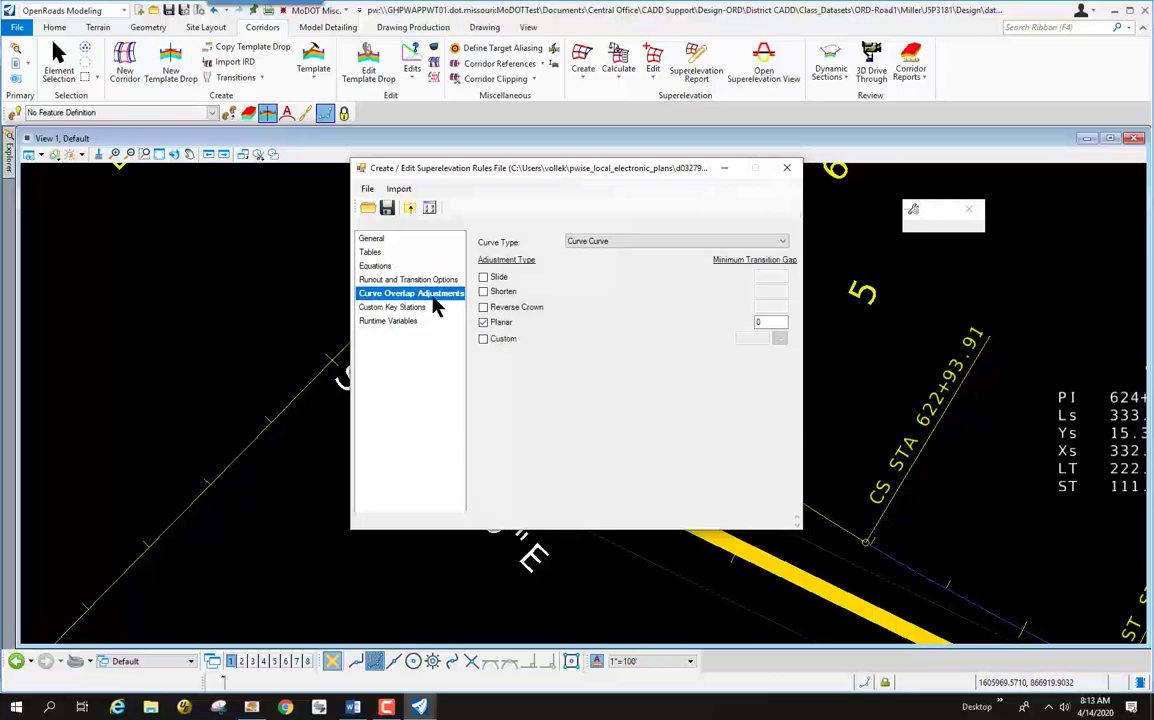
left_click(390, 308)
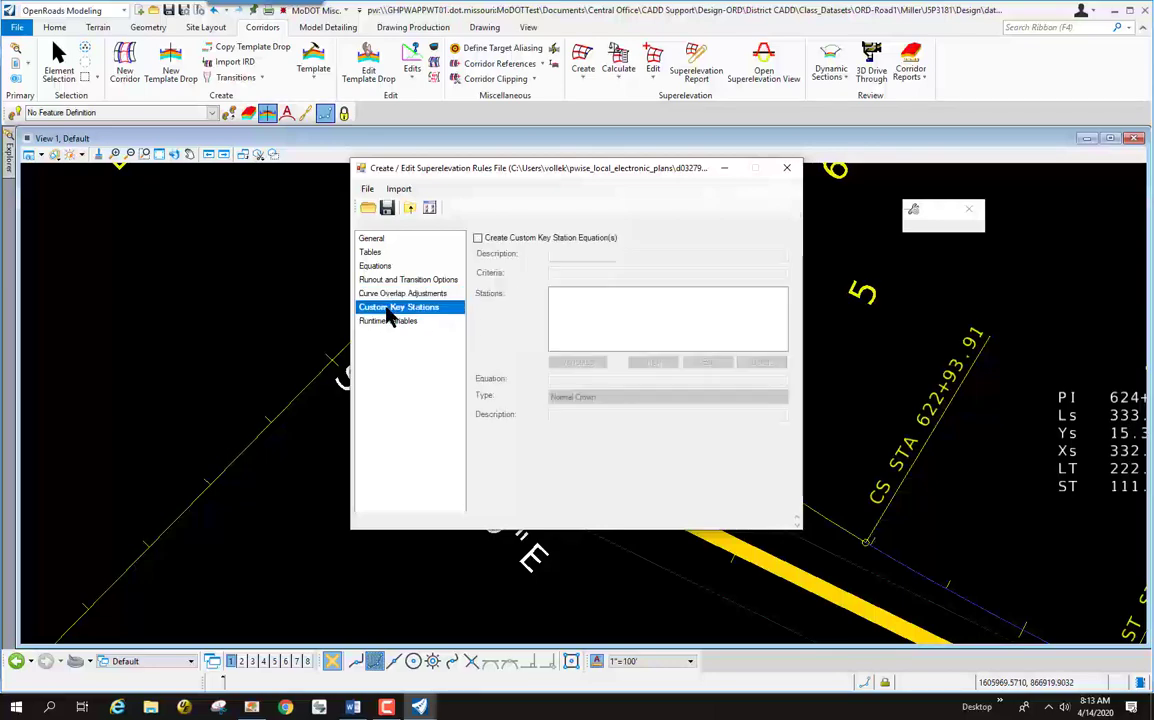
left_click(389, 321)
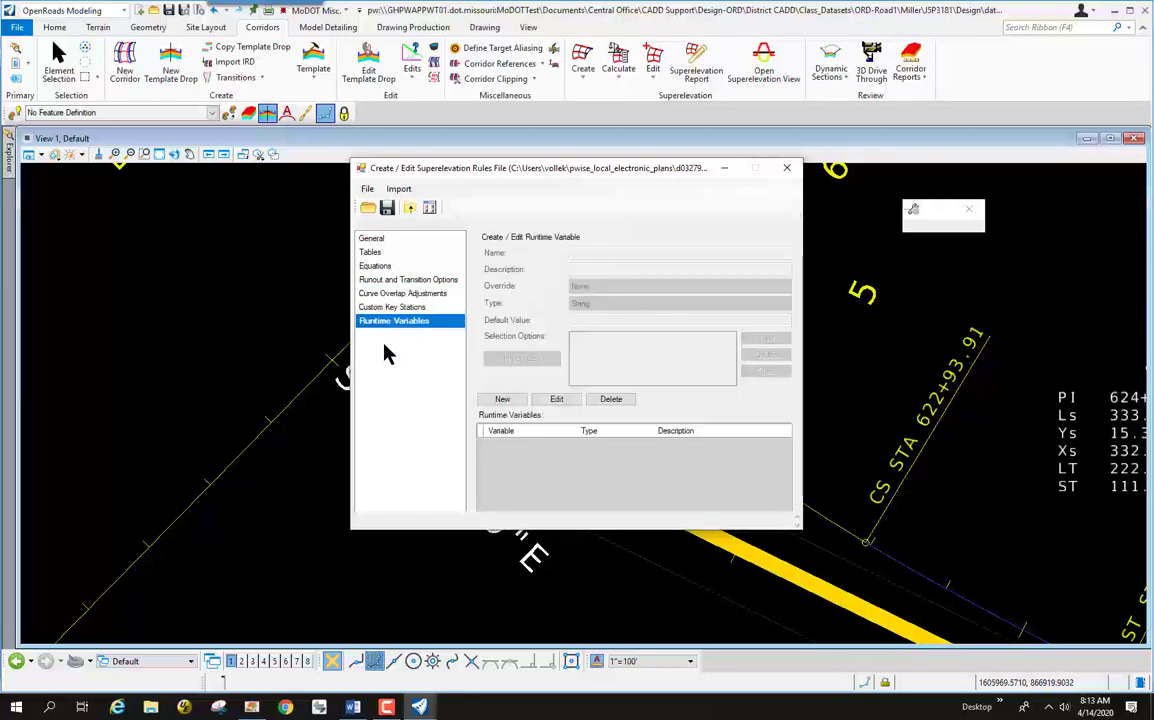
Step: Close the superelevation rules file editor
left_click_drag(729, 182, 601, 196)
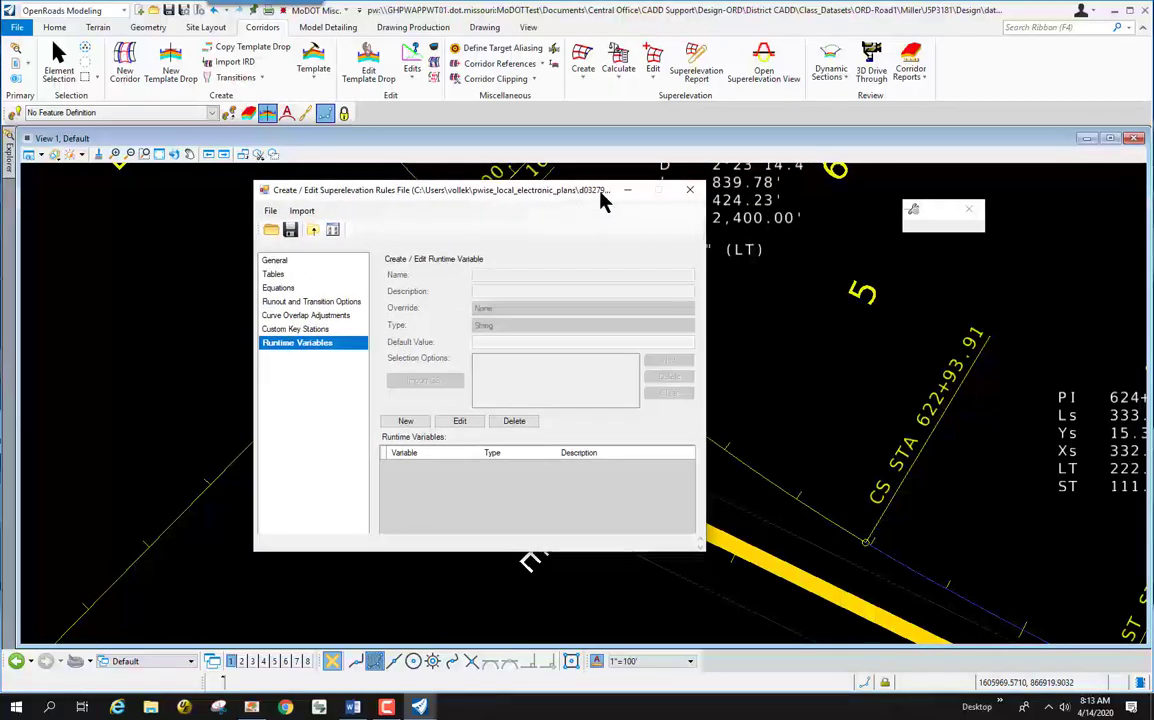
left_click(689, 191)
left_click(610, 404)
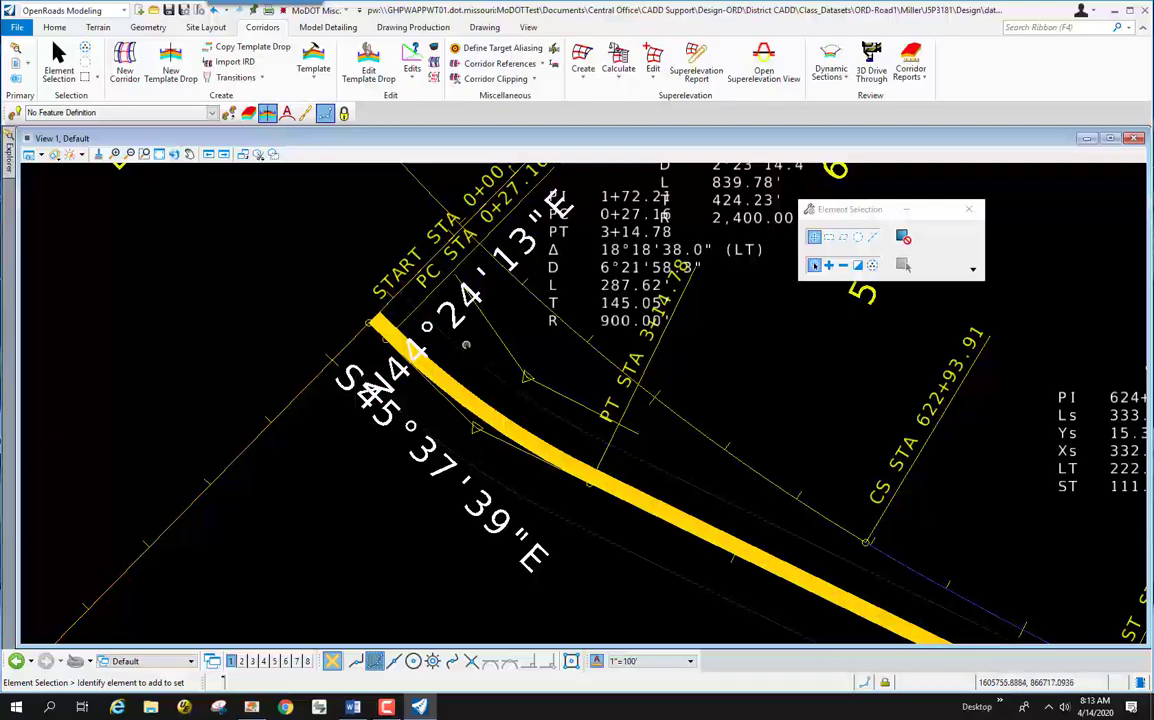
Step: Start the superelevation calculation and choose the Ramp 4 section as the only section to calculate
left_click(617, 79)
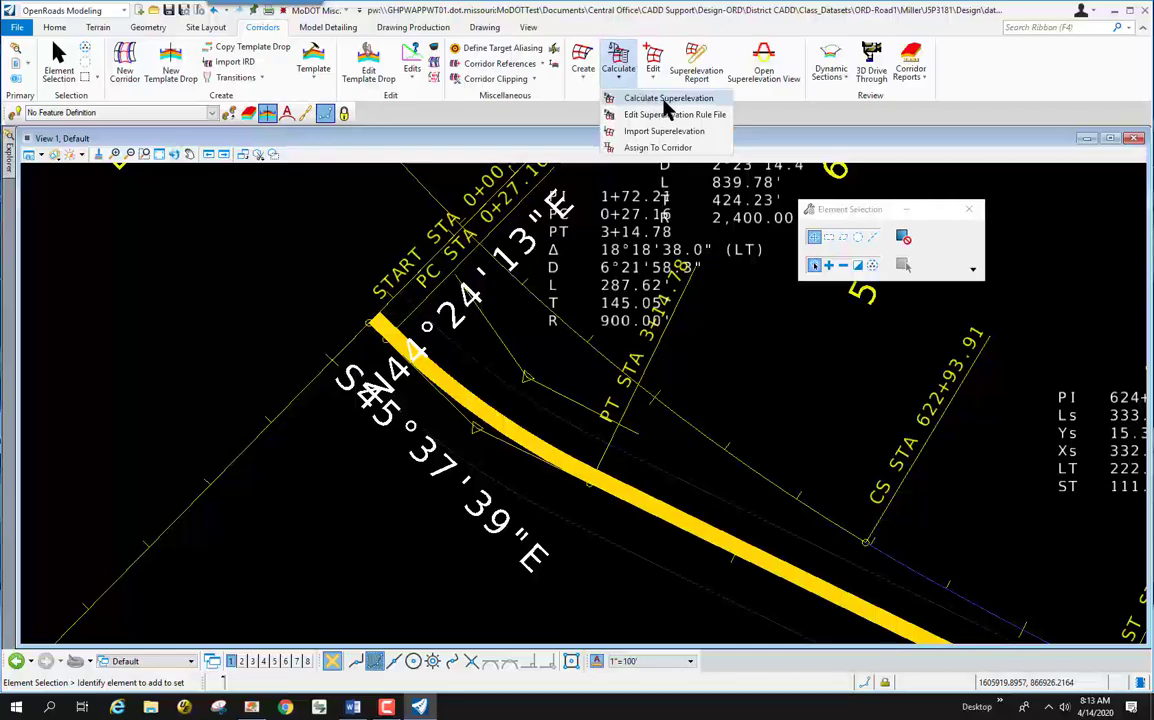
left_click(667, 99)
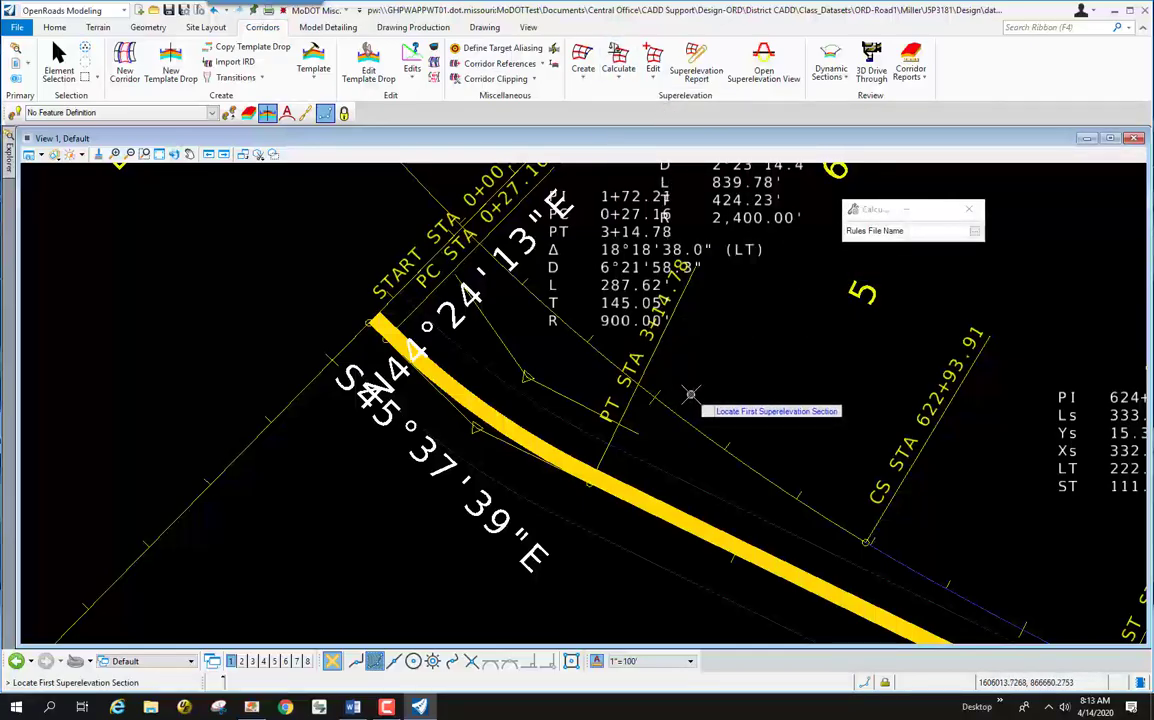
scroll(325, 355, "down", 2)
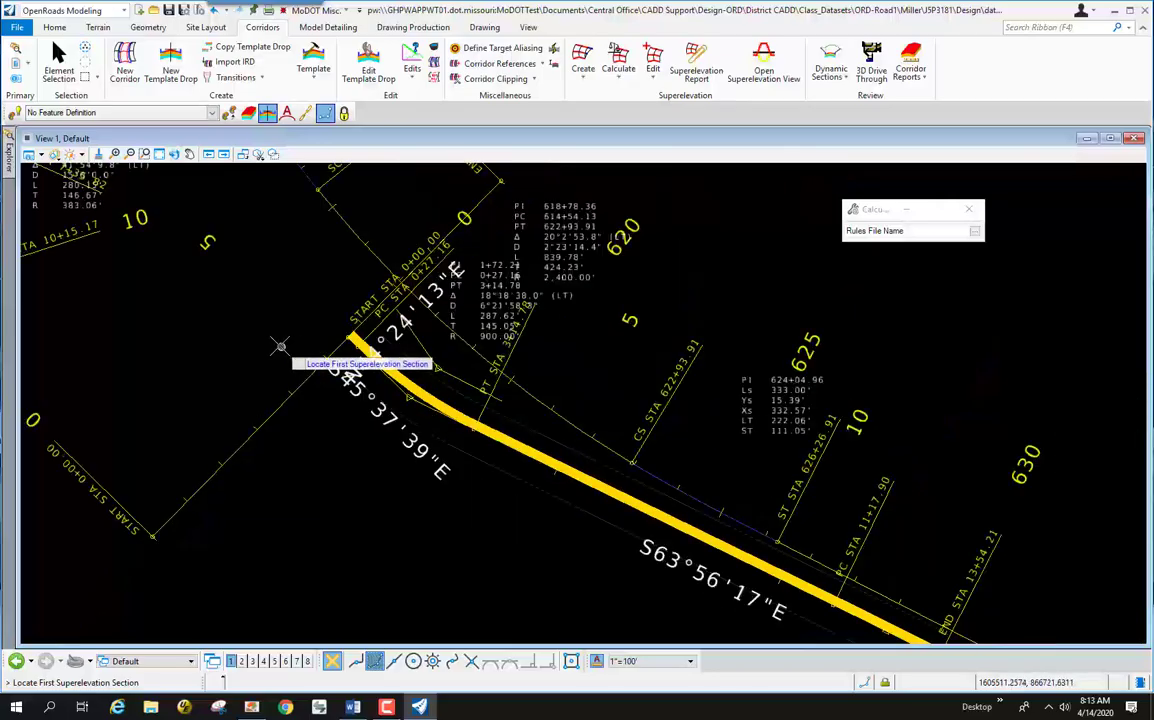
scroll(281, 347, "down", 2)
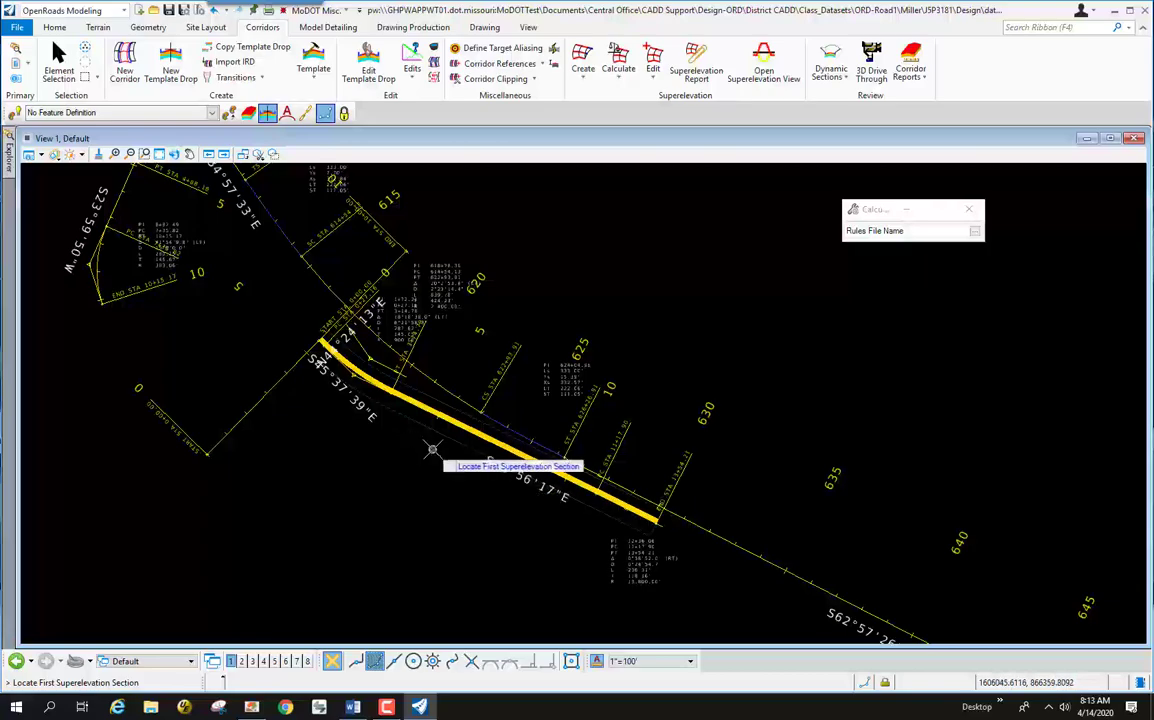
left_click(437, 396)
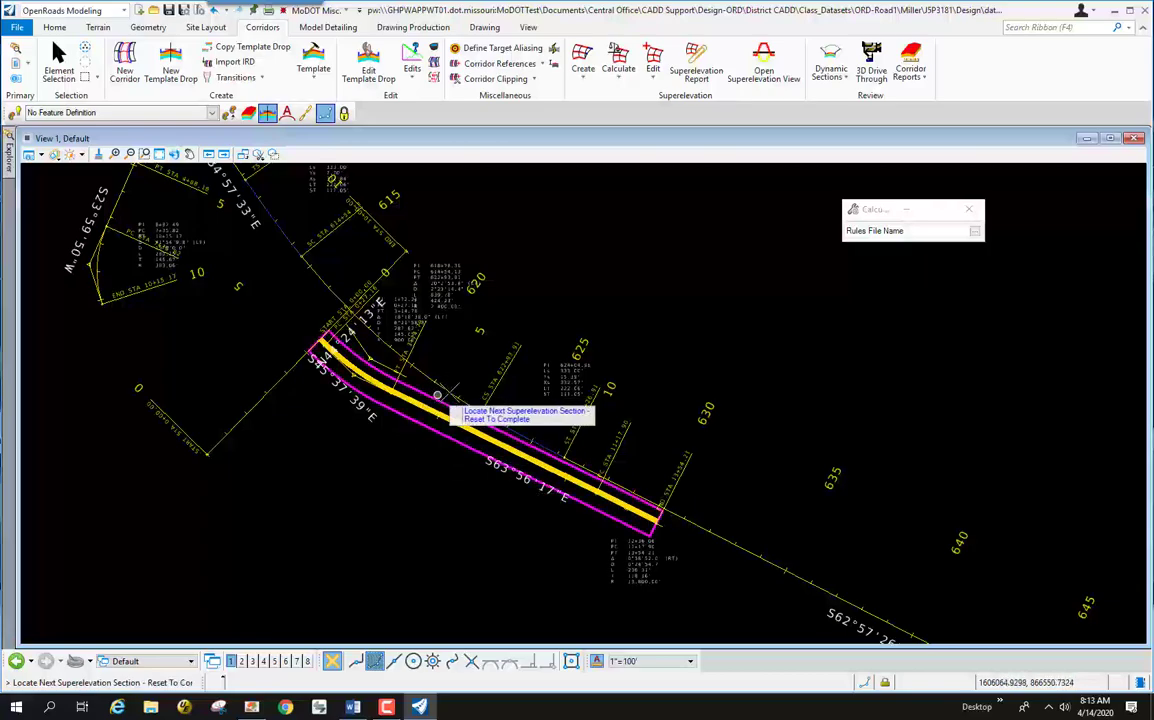
right_click(592, 265)
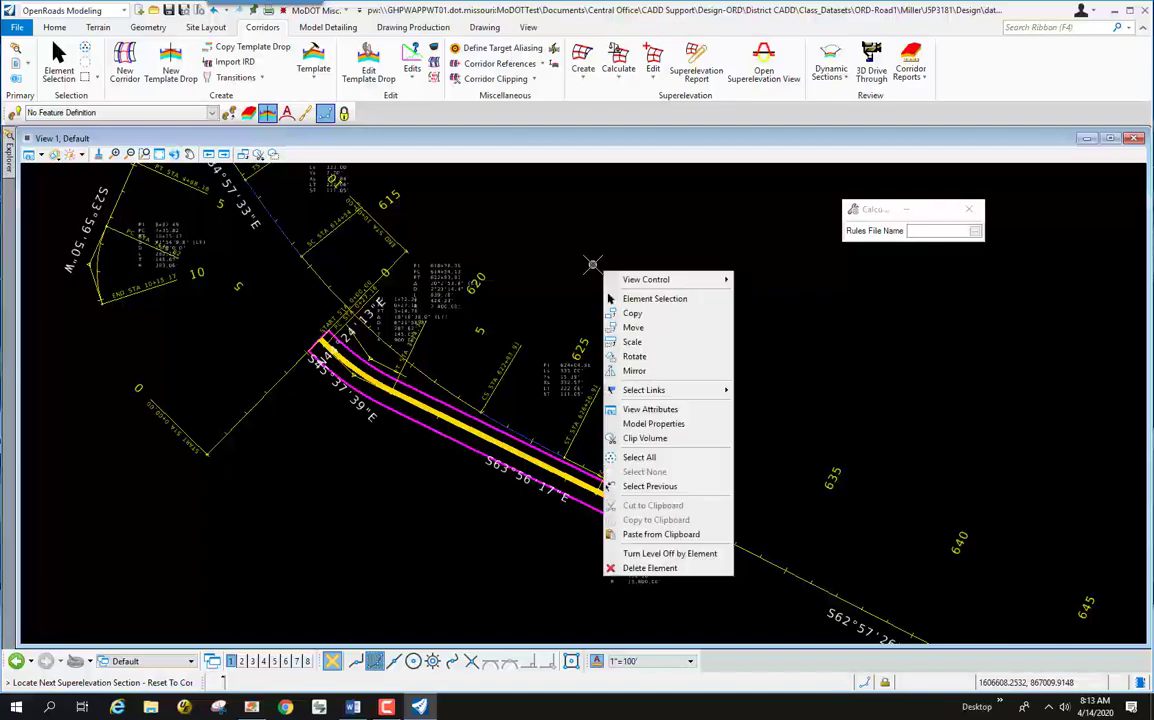
left_click(578, 261)
right_click(574, 260)
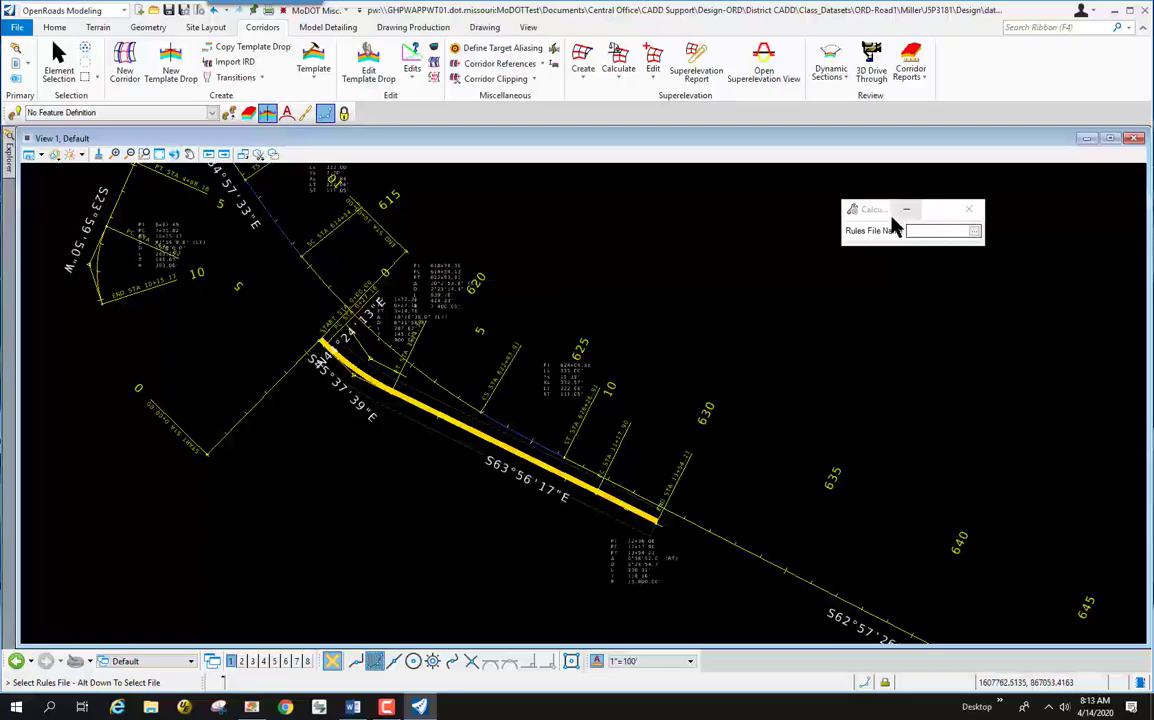
Step: Load MoDOT.xml as the rules file for the superelevation calculation
left_click_drag(861, 212, 641, 218)
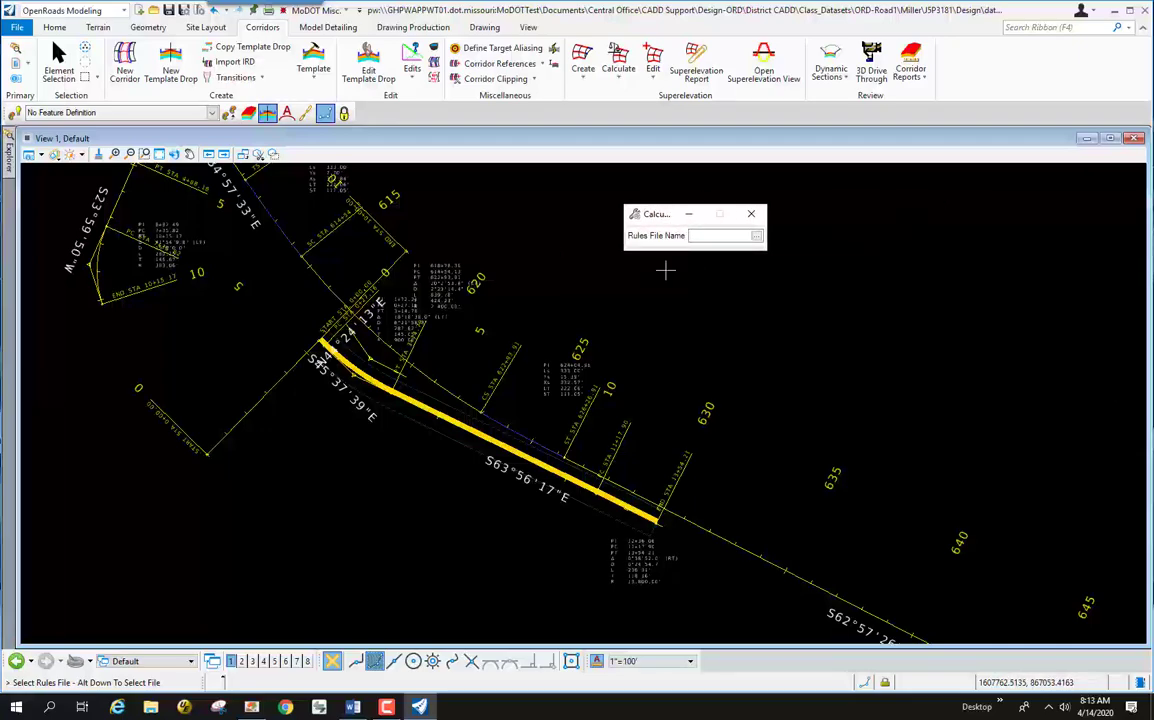
left_click(757, 236)
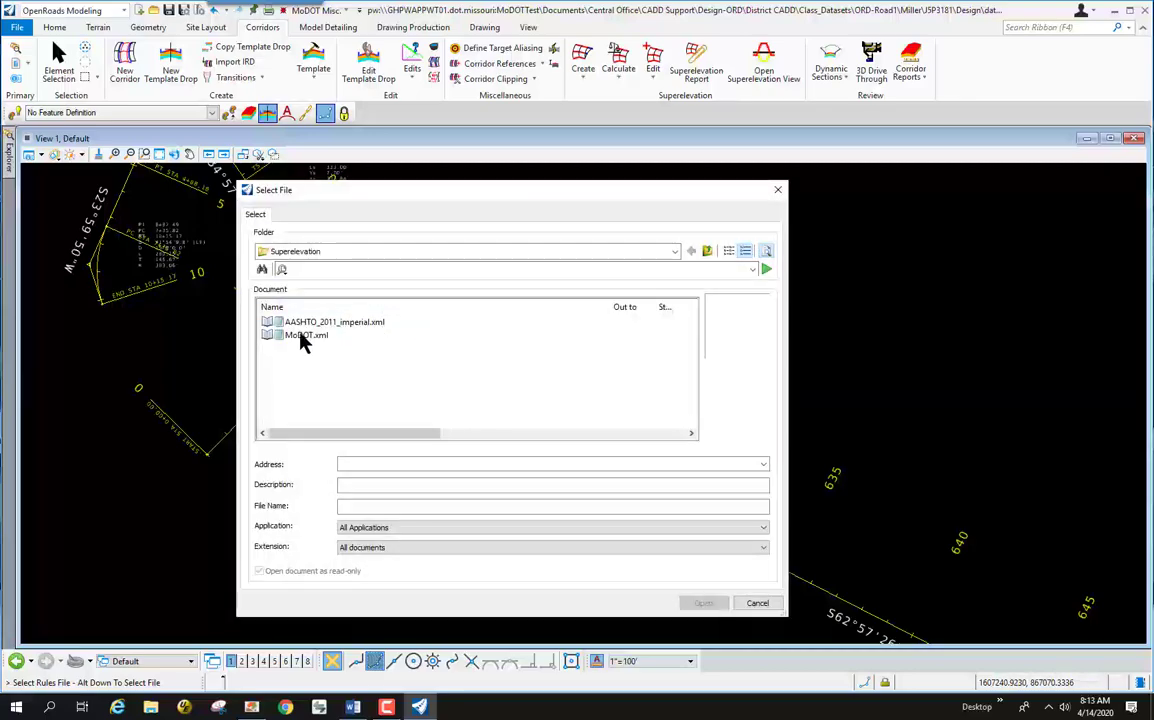
left_click(303, 336)
left_click(705, 604)
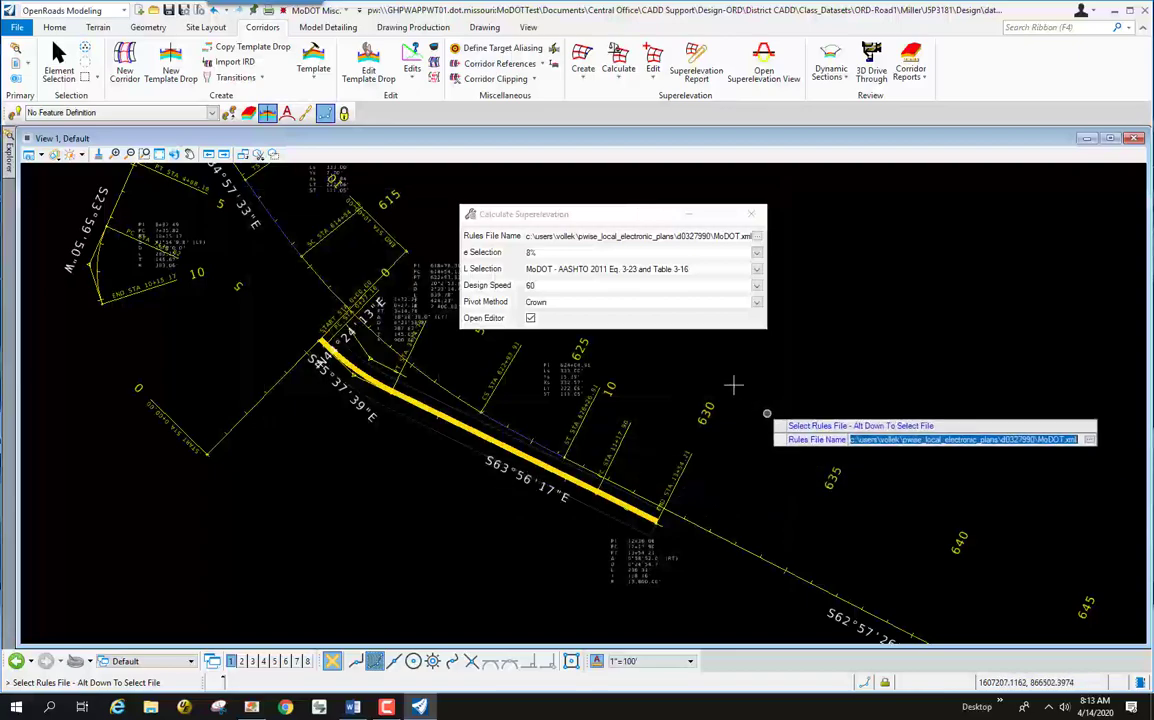
Step: Keep the L selection at MoDOT - AASHTO 2011 Eq. 3-23 and Table 3-16 and set the design speed to 50
left_click_drag(547, 217, 603, 228)
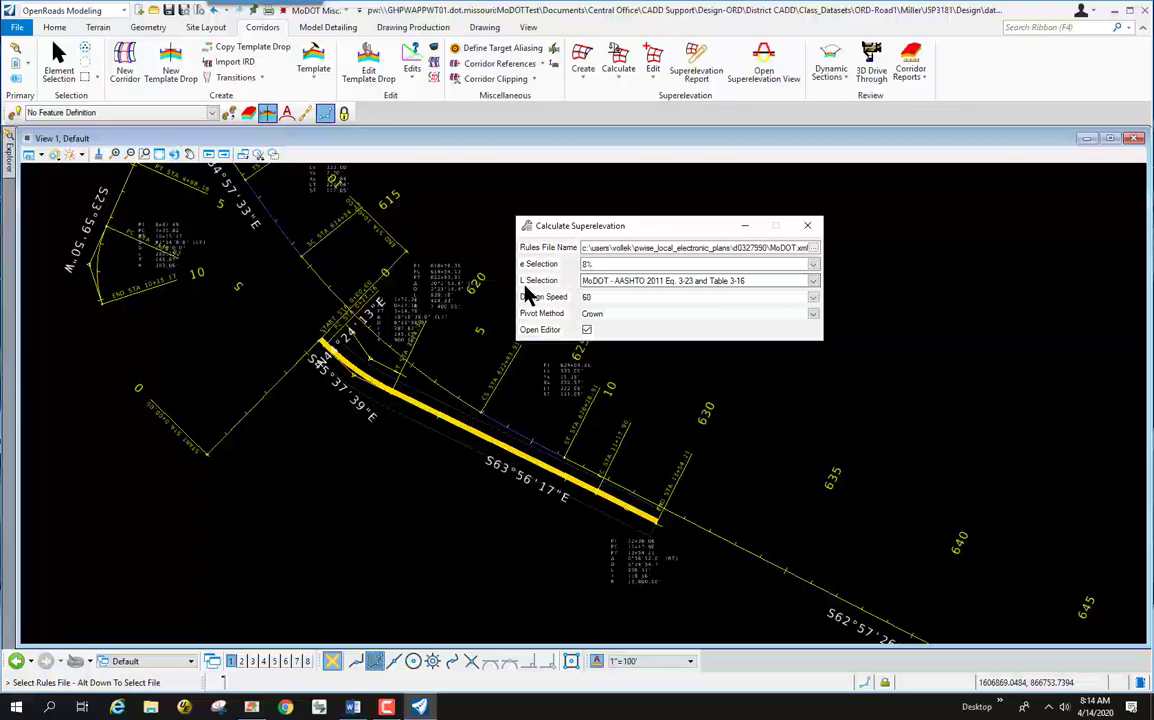
left_click(817, 283)
left_click(818, 285)
left_click(818, 285)
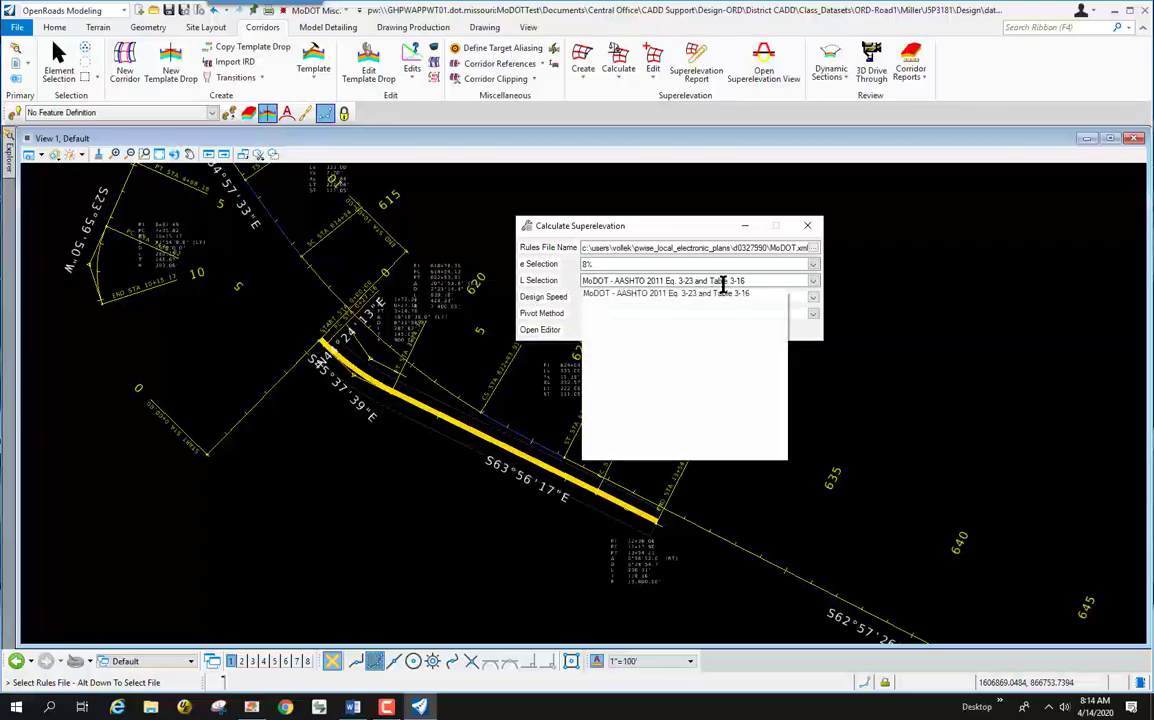
left_click(690, 292)
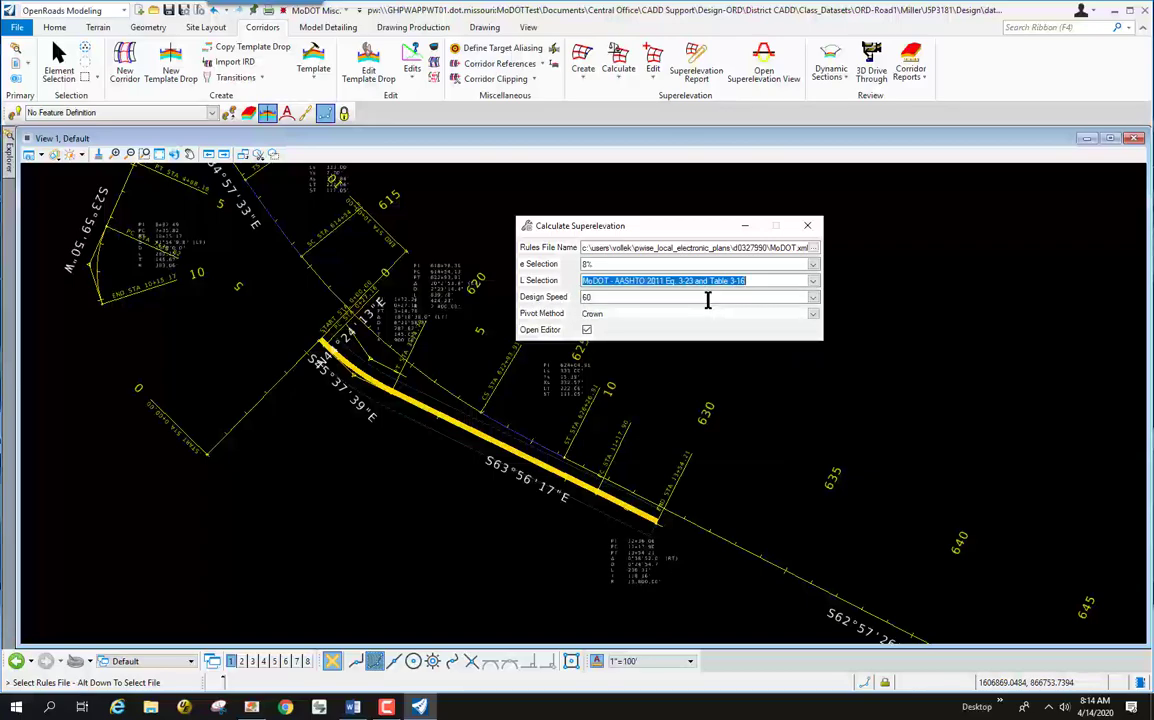
left_click(814, 298)
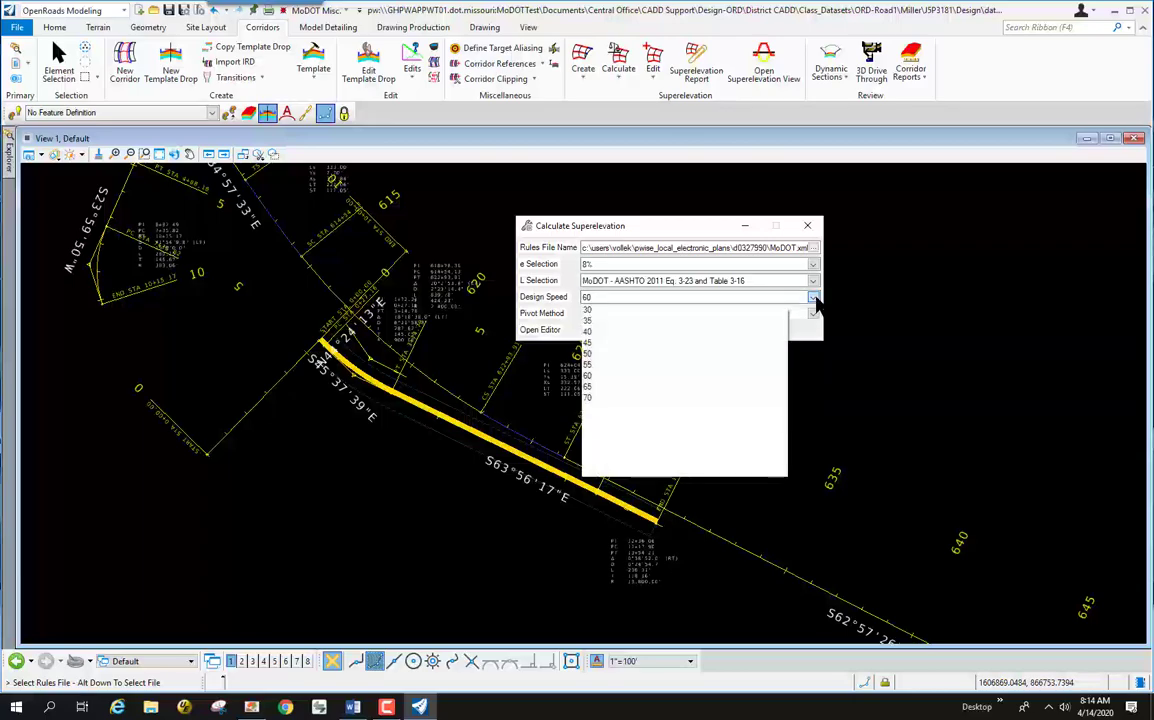
left_click(590, 353)
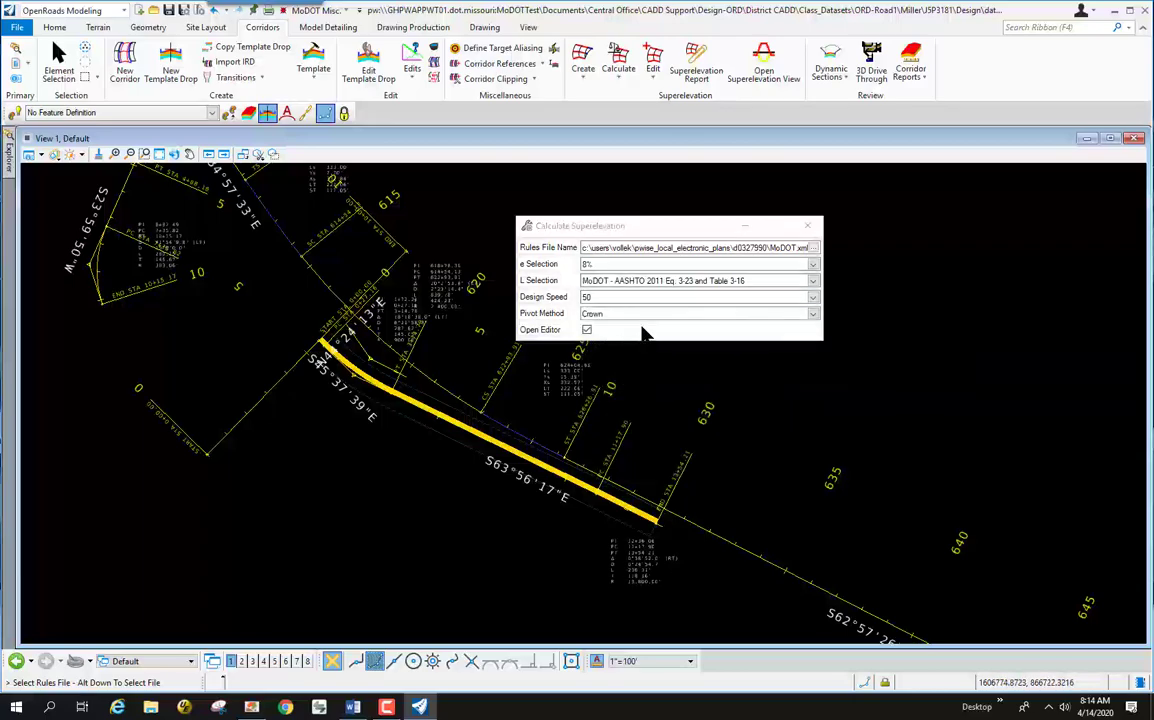
Step: Set the pivot method of the superelevation calculation to Right Edge
left_click(814, 316)
scroll(700, 321, "down", 4)
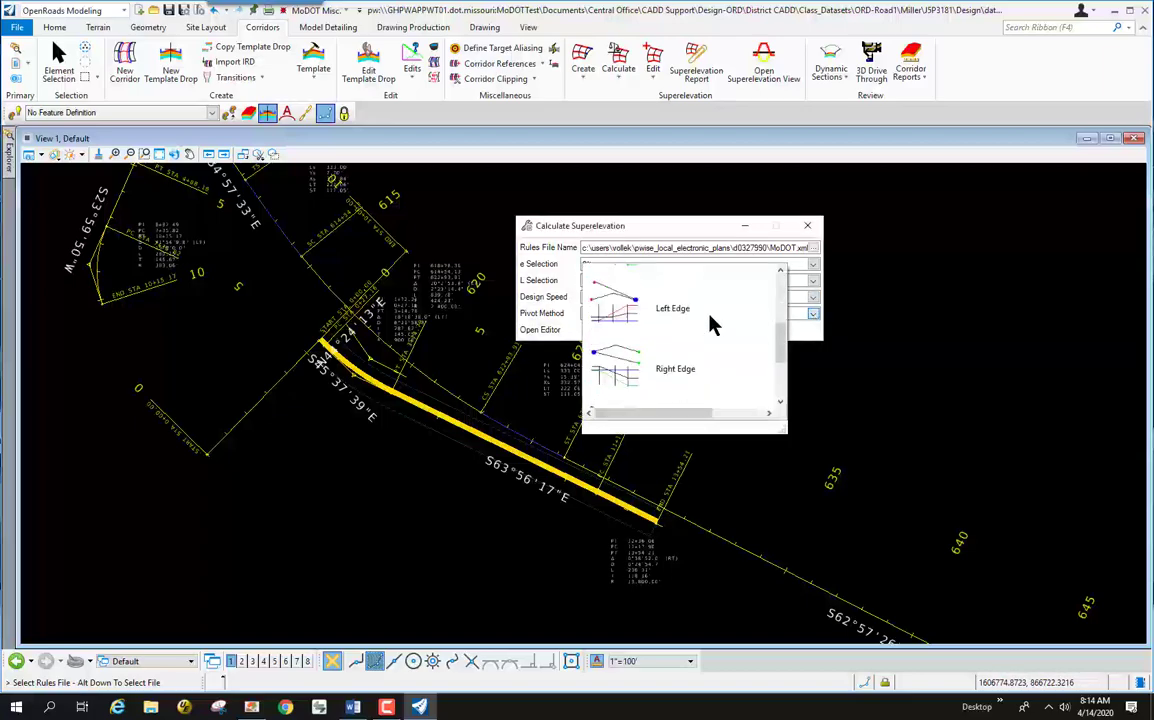
left_click(667, 366)
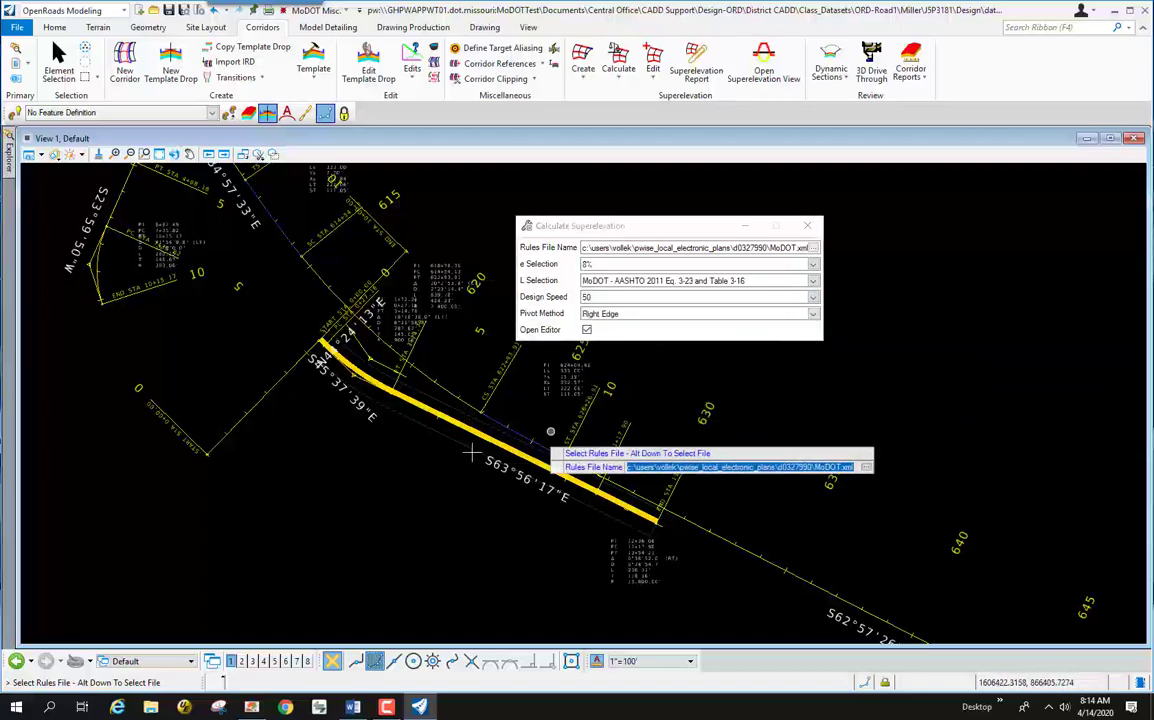
Step: Accept all calculation settings with Open Editor enabled to calculate the Ramp 4 superelevation
scroll(500, 470, "up", 3)
scroll(551, 468, "up", 2)
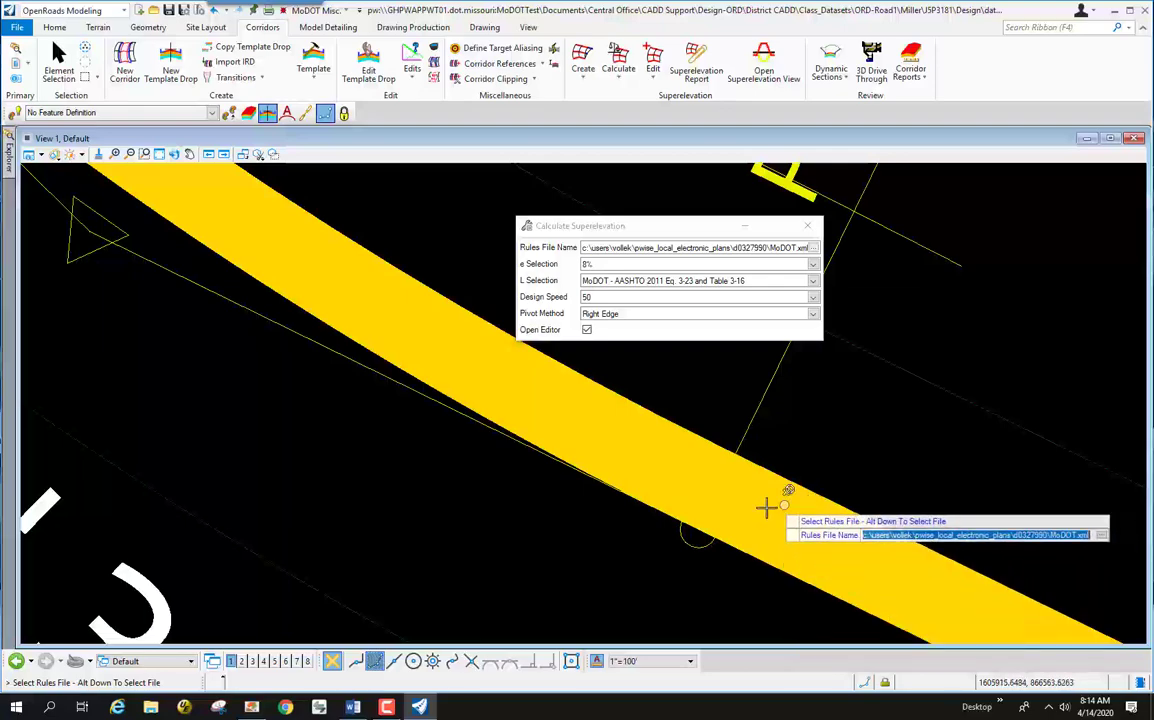
scroll(410, 342, "down", 2)
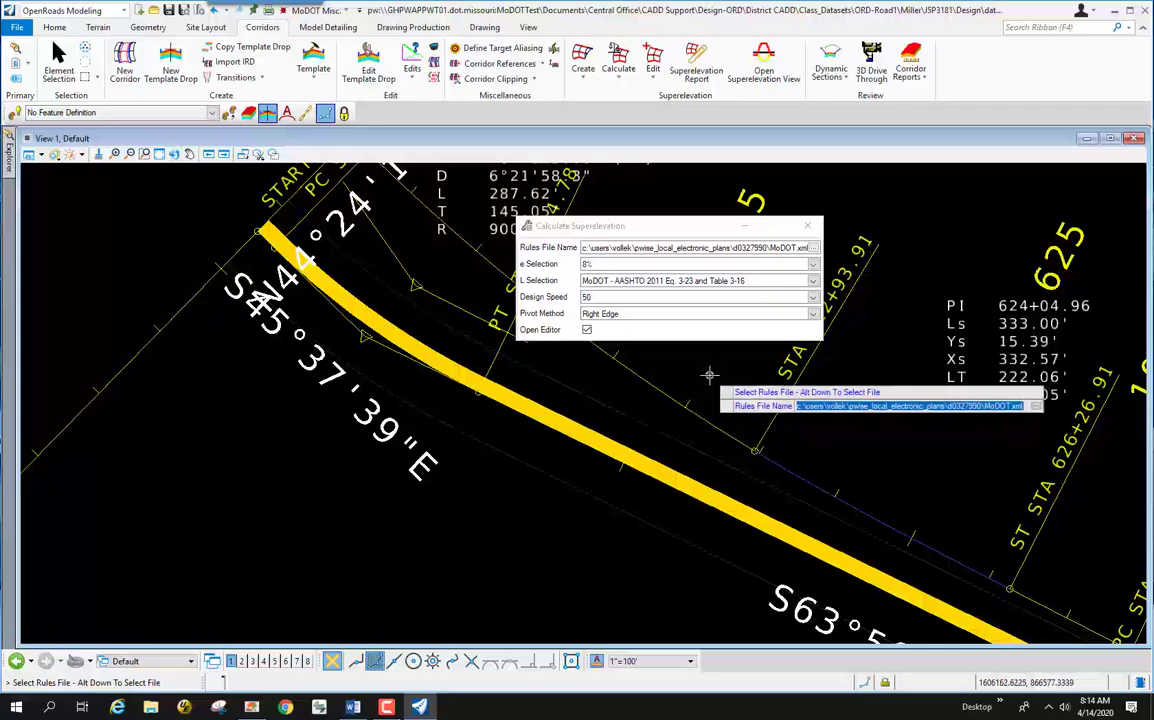
left_click(691, 368)
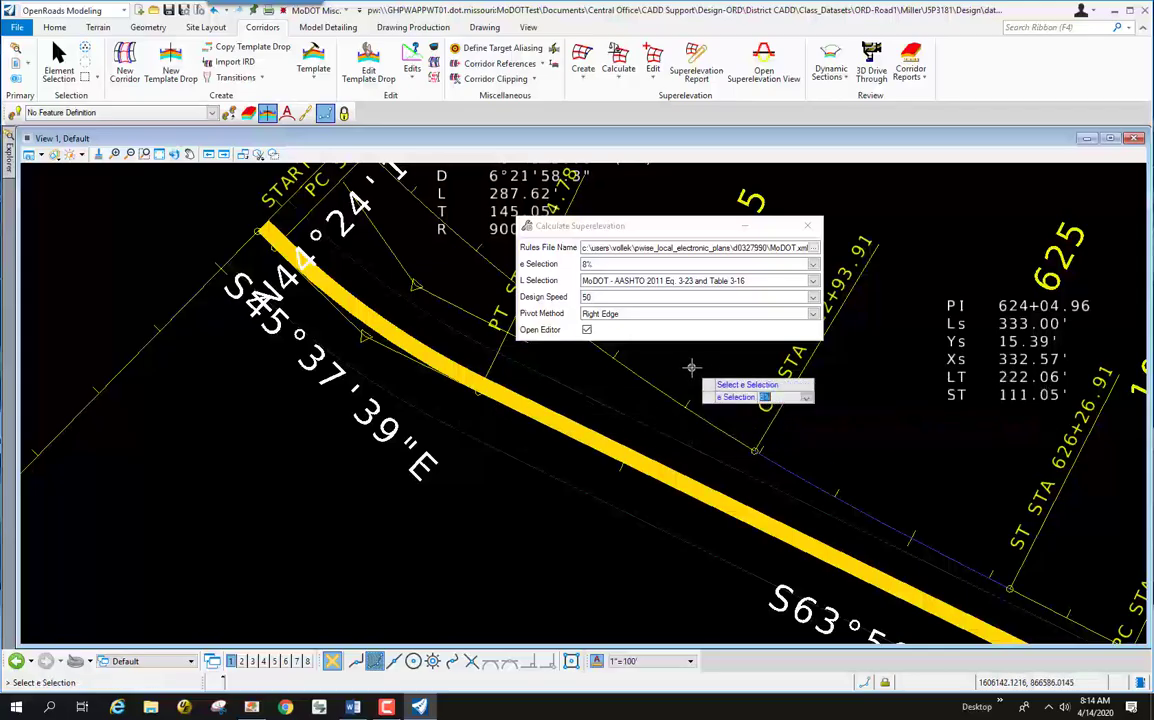
left_click(691, 368)
left_click(691, 368)
left_click(691, 368)
left_click(691, 368)
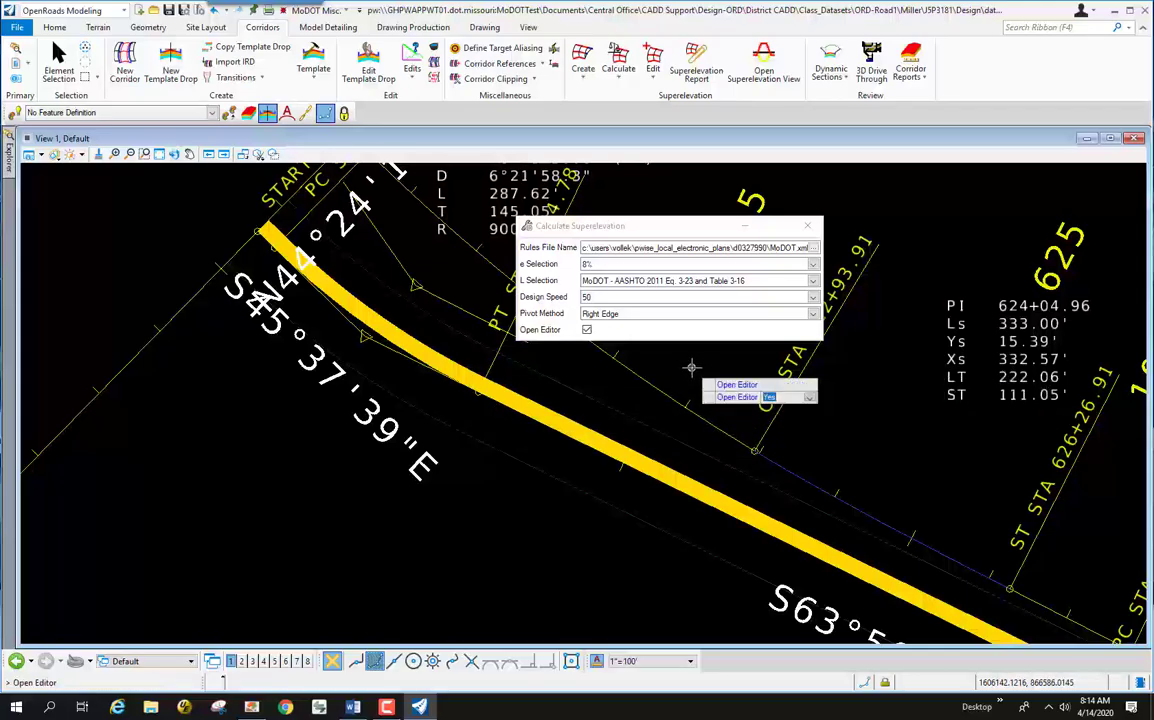
left_click(691, 368)
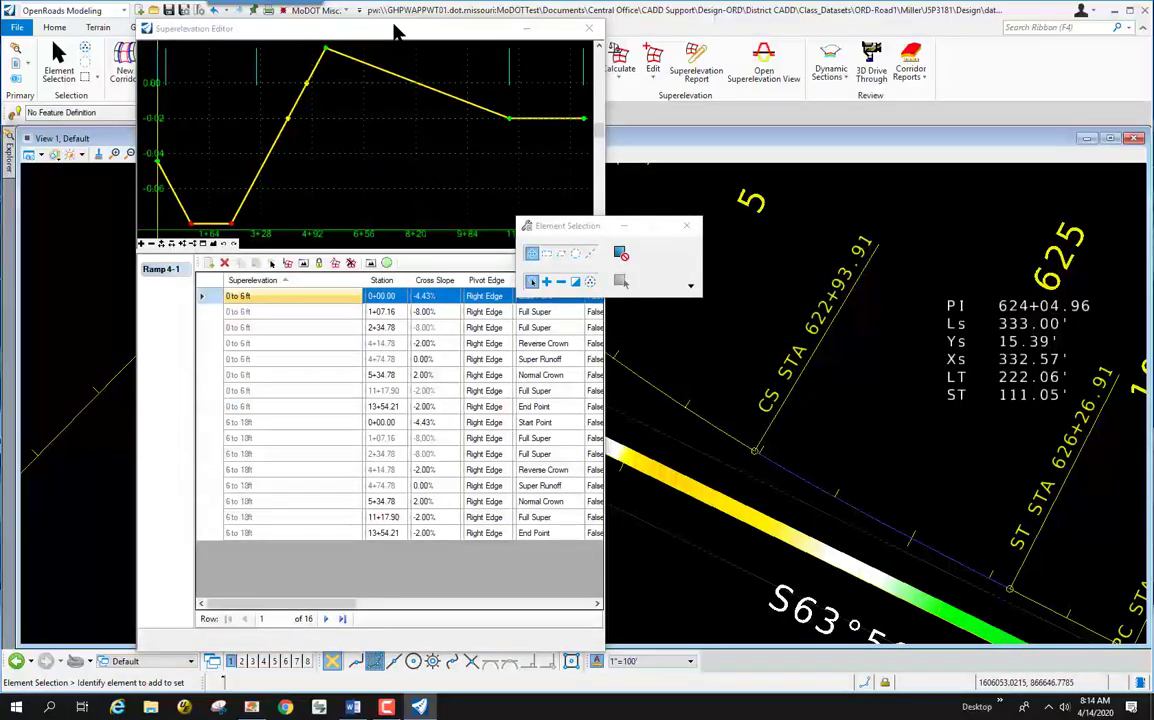
Step: Examine the superelevation colouring along Ramp 4 and the stations and cross slopes listed for both lanes in the Superelevation Editor
left_click_drag(395, 33, 540, 621)
scroll(525, 400, "down", 4)
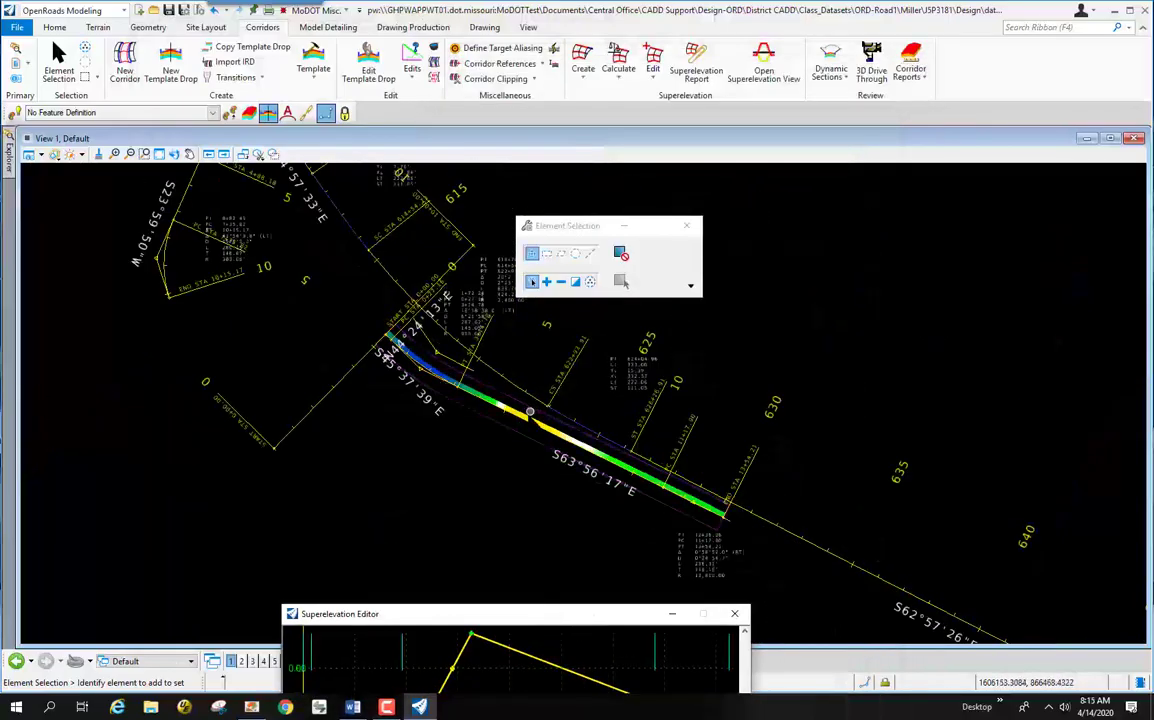
scroll(529, 411, "up", 3)
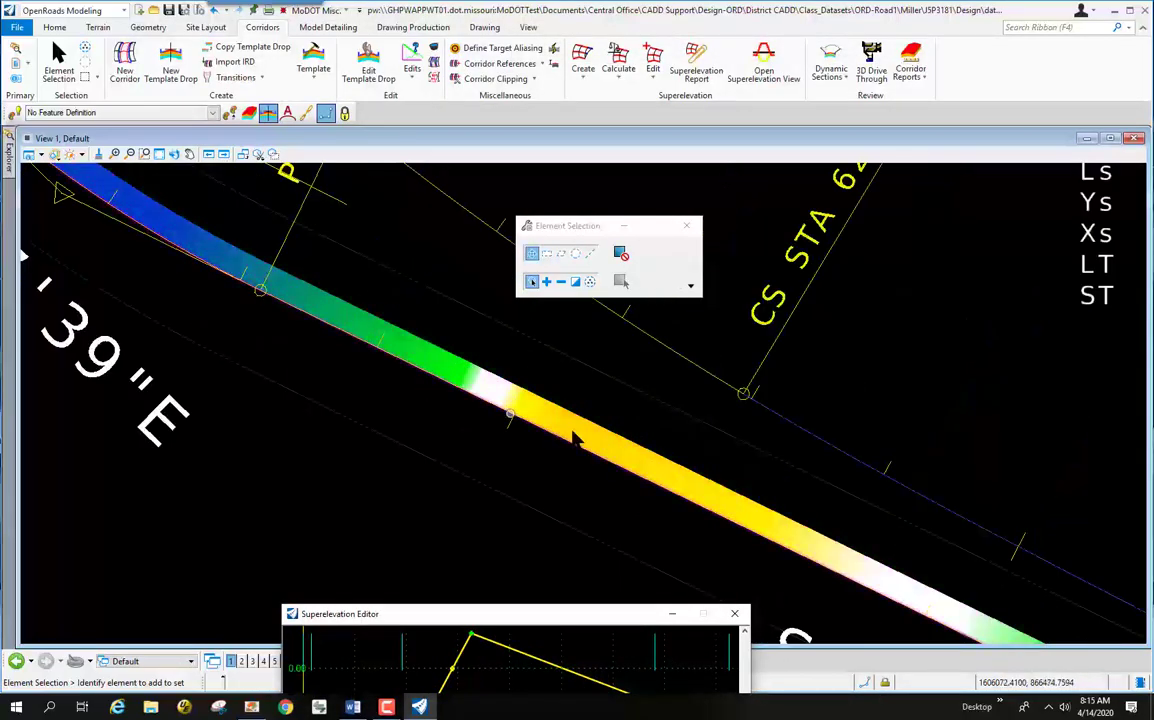
scroll(574, 440, "down", 3)
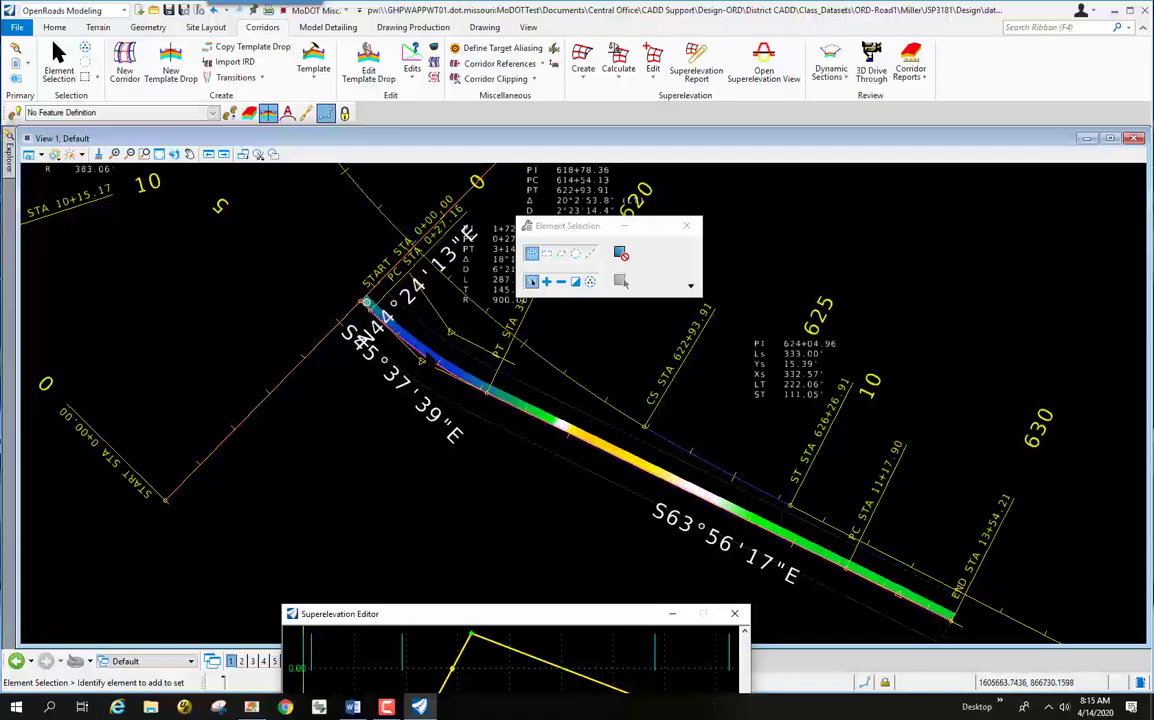
left_click_drag(500, 617, 268, 48)
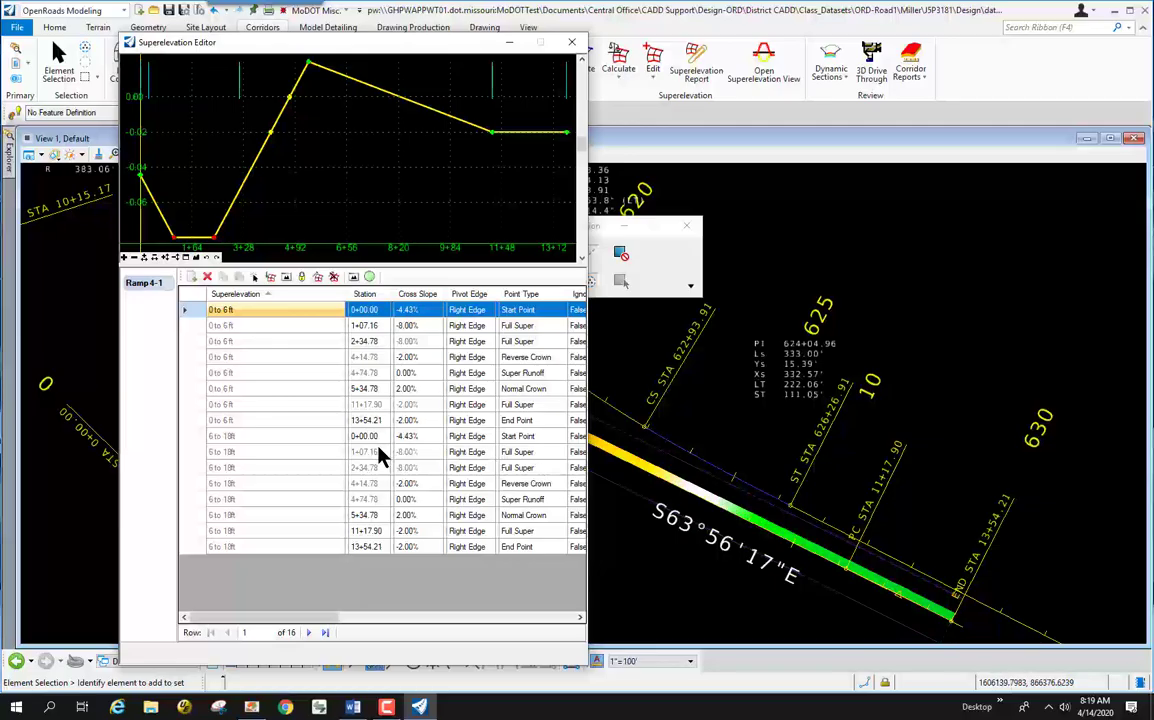
left_click_drag(400, 49, 320, 52)
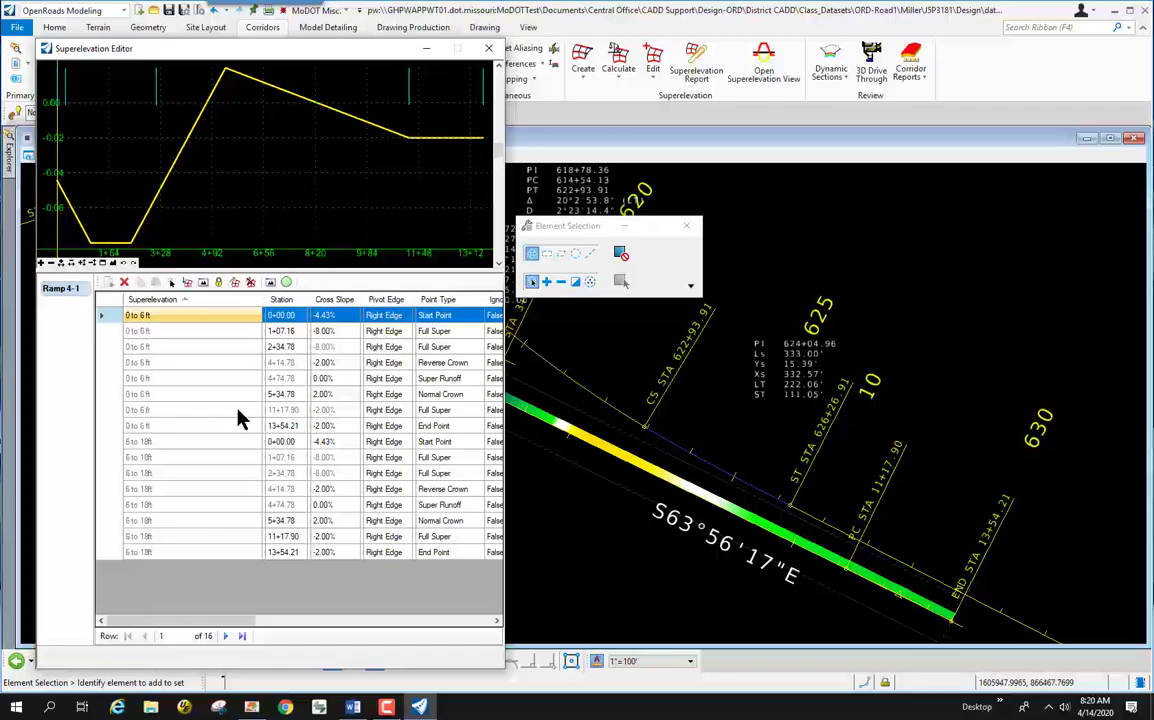
Step: Delete the 0 to 6 ft lane's Full Super point at station 11+17.90 and set the lane's End Point cross slope to 2%
left_click(107, 411)
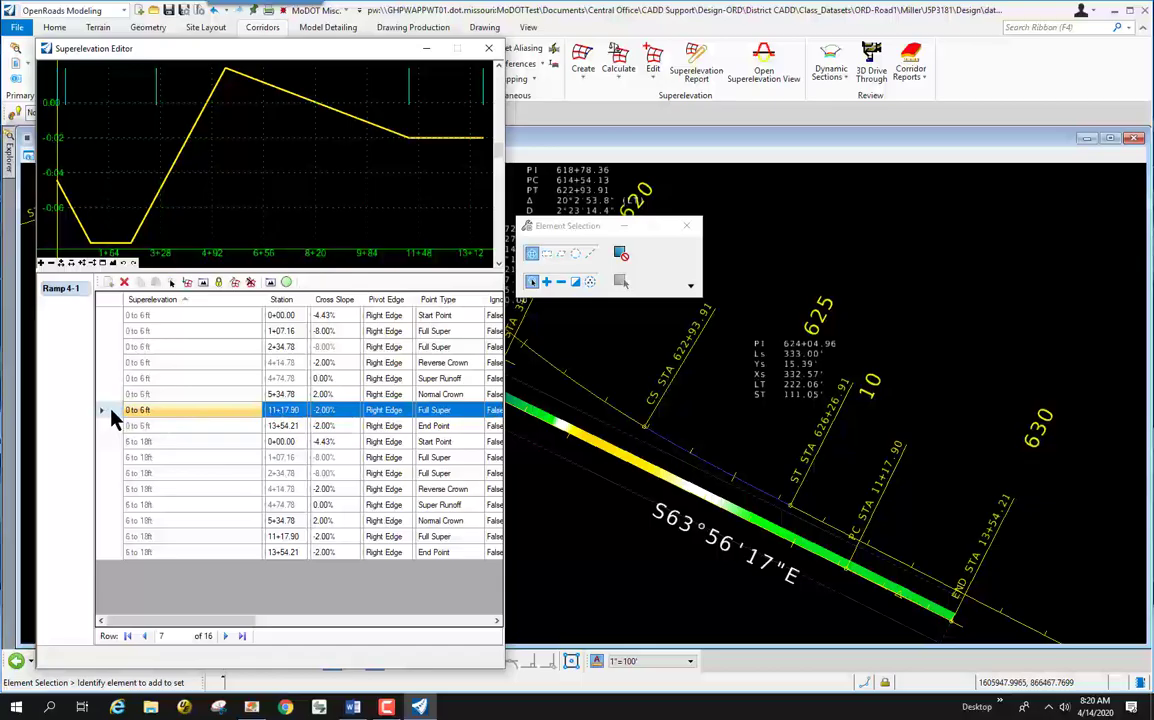
left_click(125, 283)
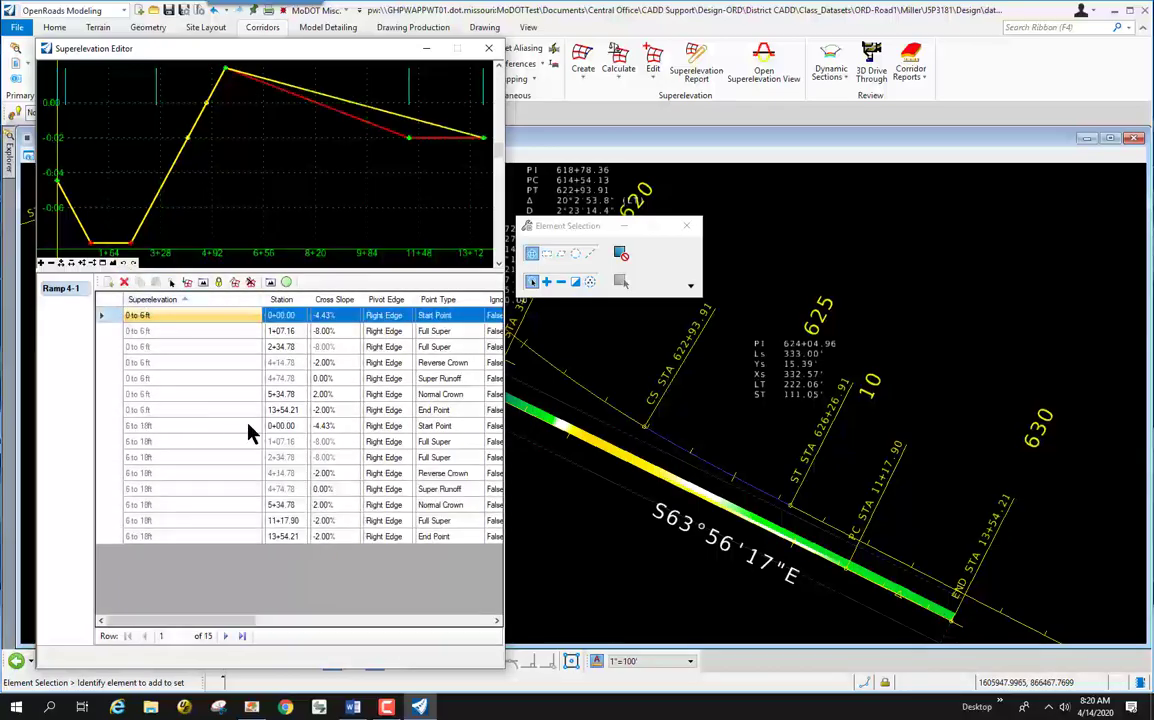
left_click(110, 410)
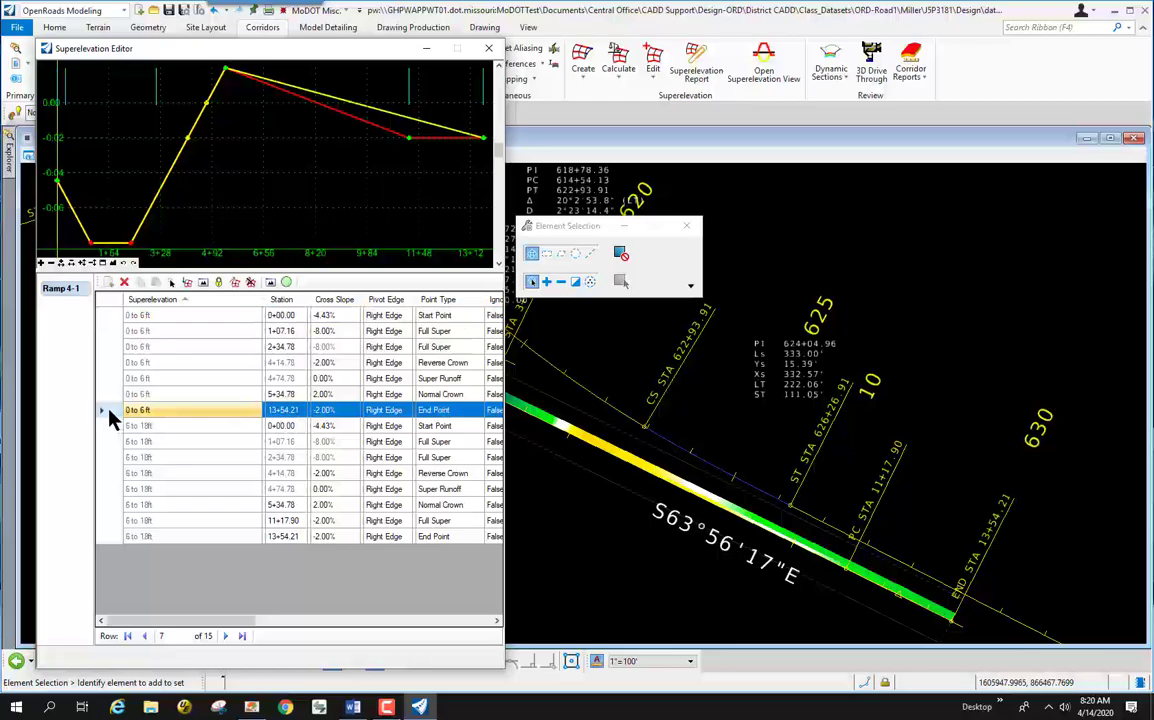
left_click(341, 411)
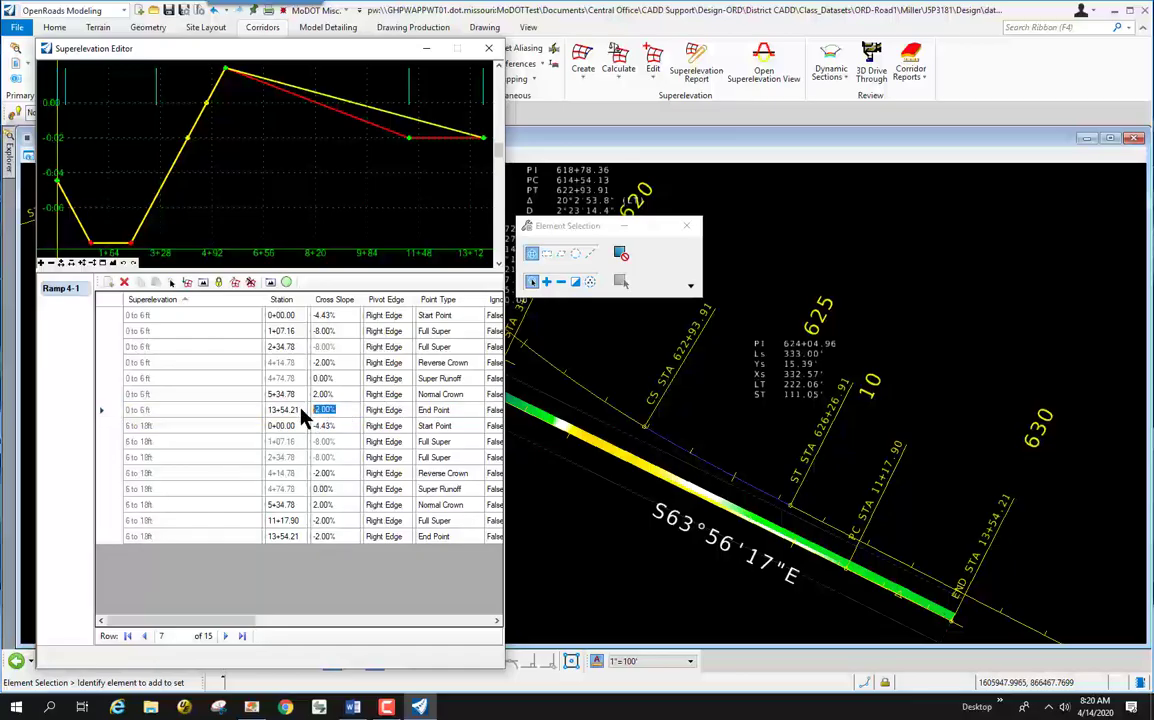
type("2")
left_click(303, 412)
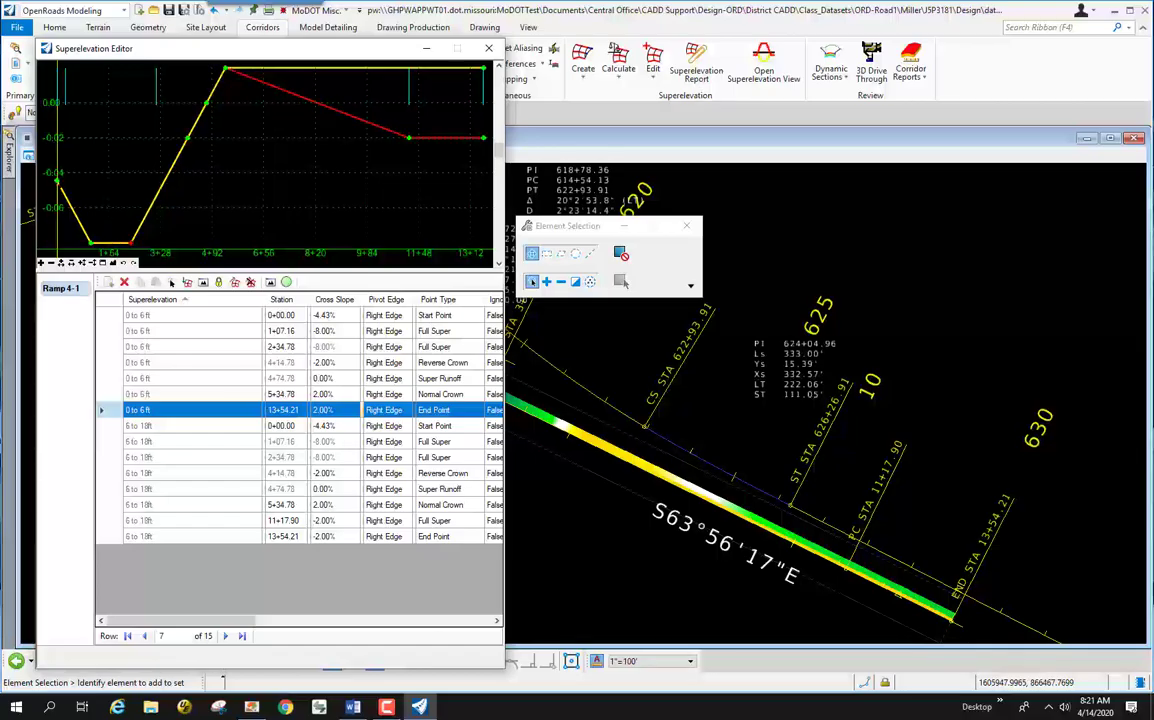
Step: Hide both child lanes of Ramp 4-1 from the Superelevation Editor's graph through its display list
right_click(279, 151)
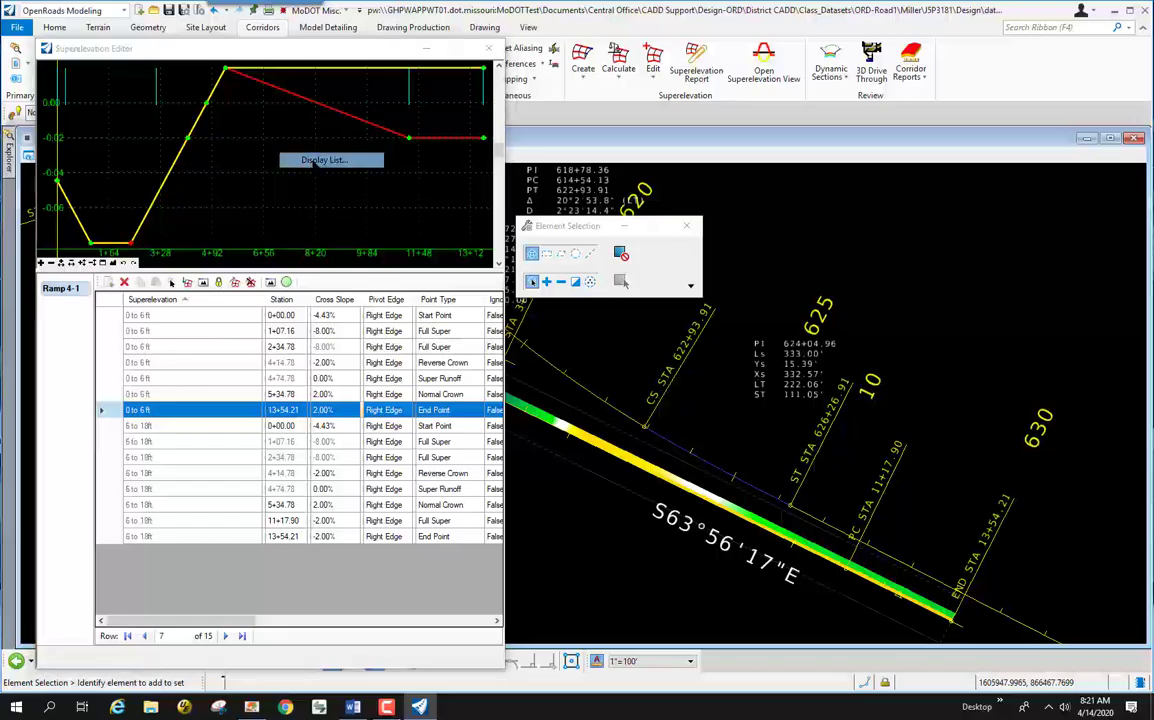
left_click(313, 162)
left_click_drag(694, 208, 410, 258)
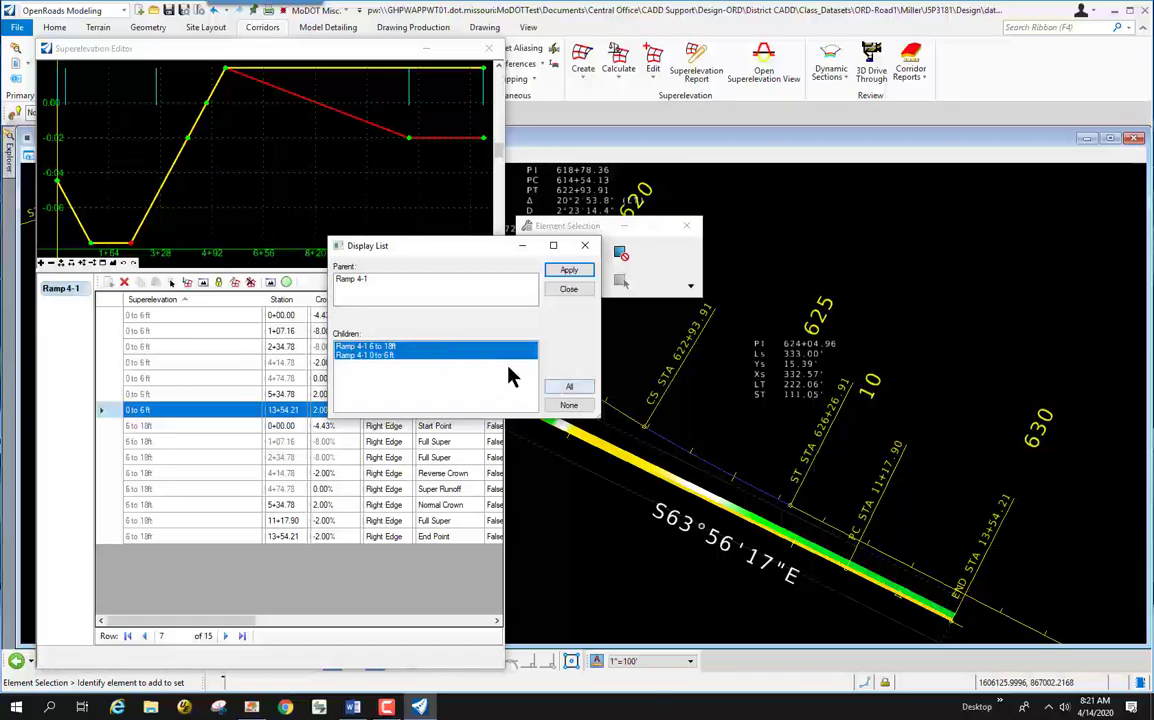
left_click(425, 355, "ctrl")
left_click(417, 355)
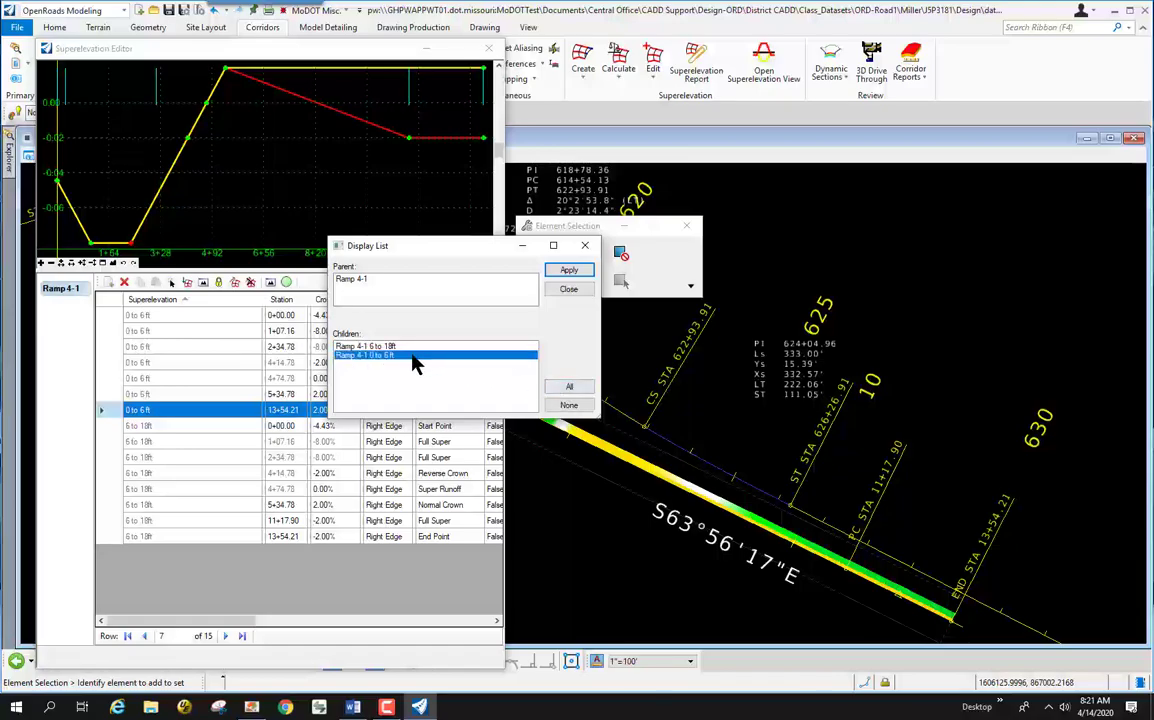
left_click(413, 347)
left_click(413, 348, "ctrl")
left_click(412, 355)
left_click(569, 405)
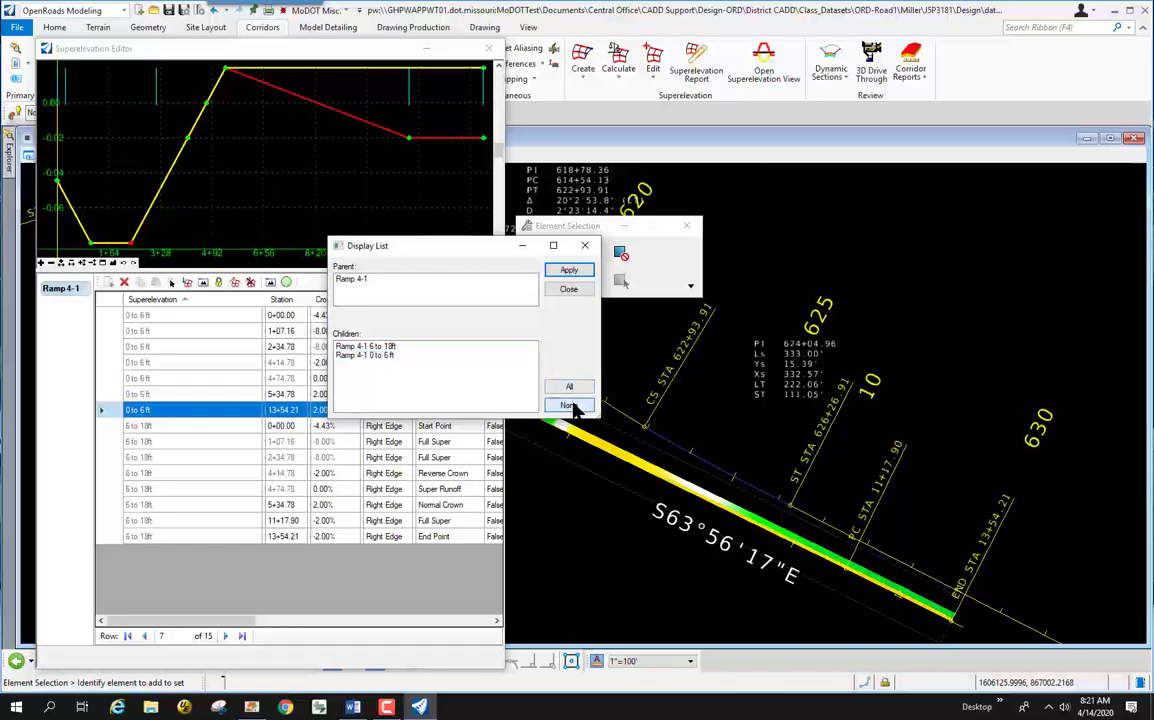
left_click(570, 271)
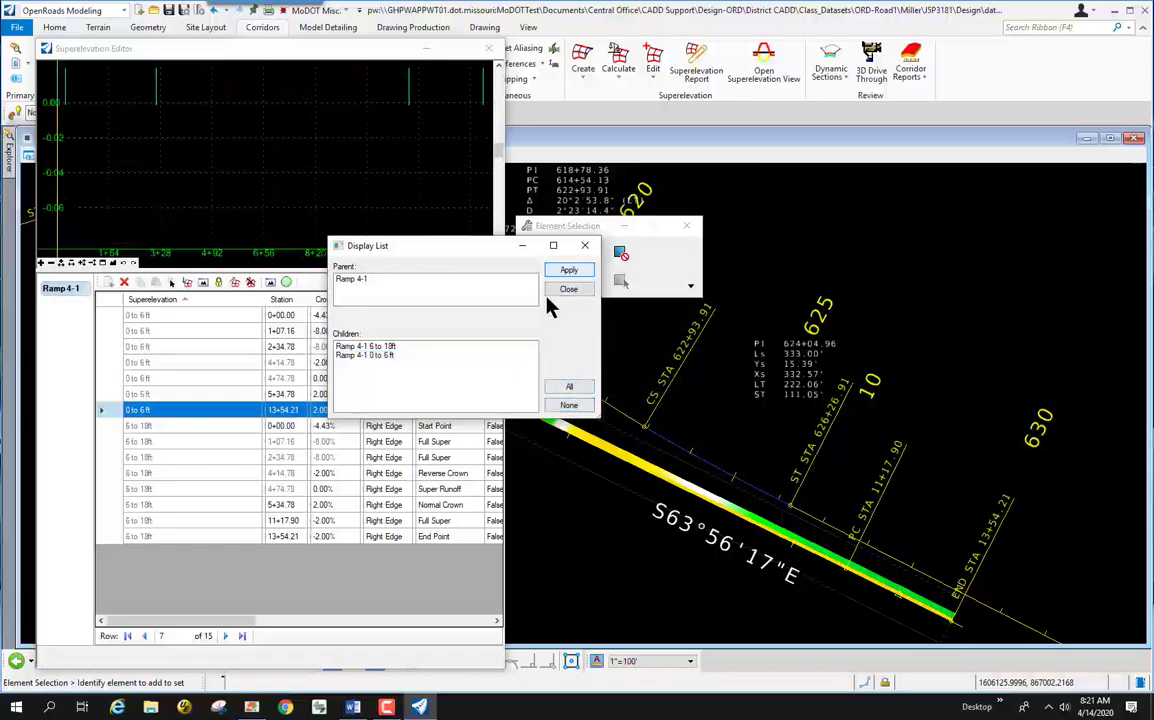
Step: View each lane alone in the superelevation graph, starting with the 6 to 18 ft lane and followed by the 0 to 6 ft lane
left_click(381, 346)
left_click(568, 274)
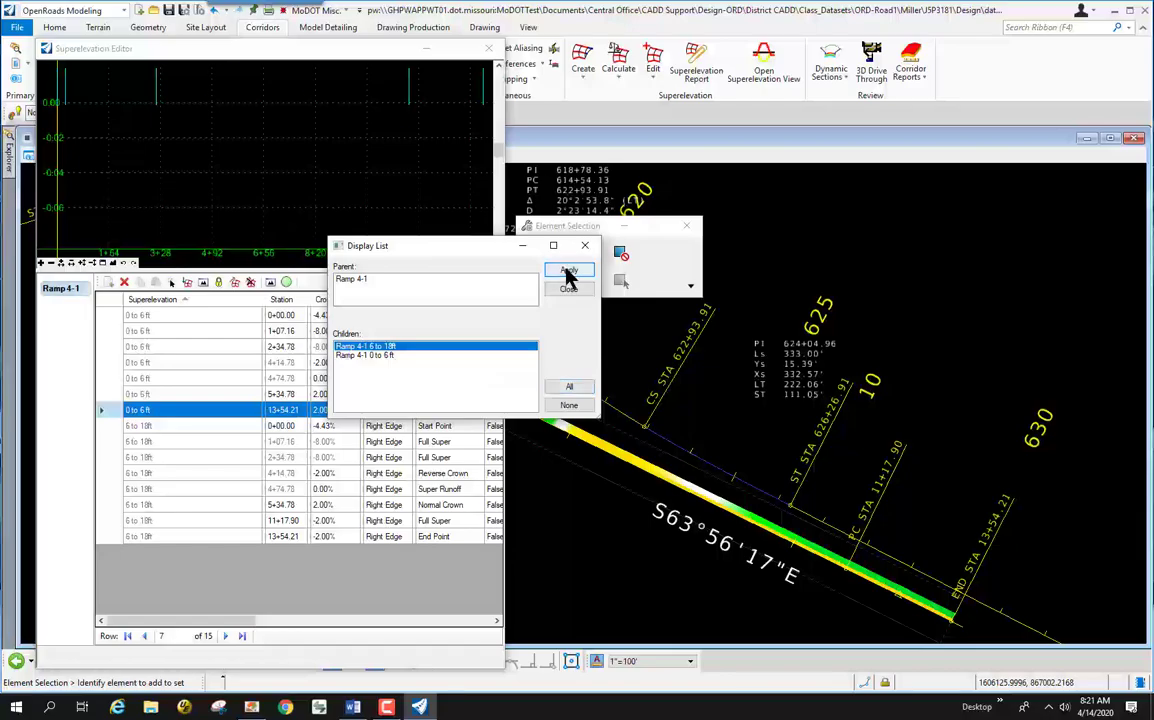
left_click(380, 356)
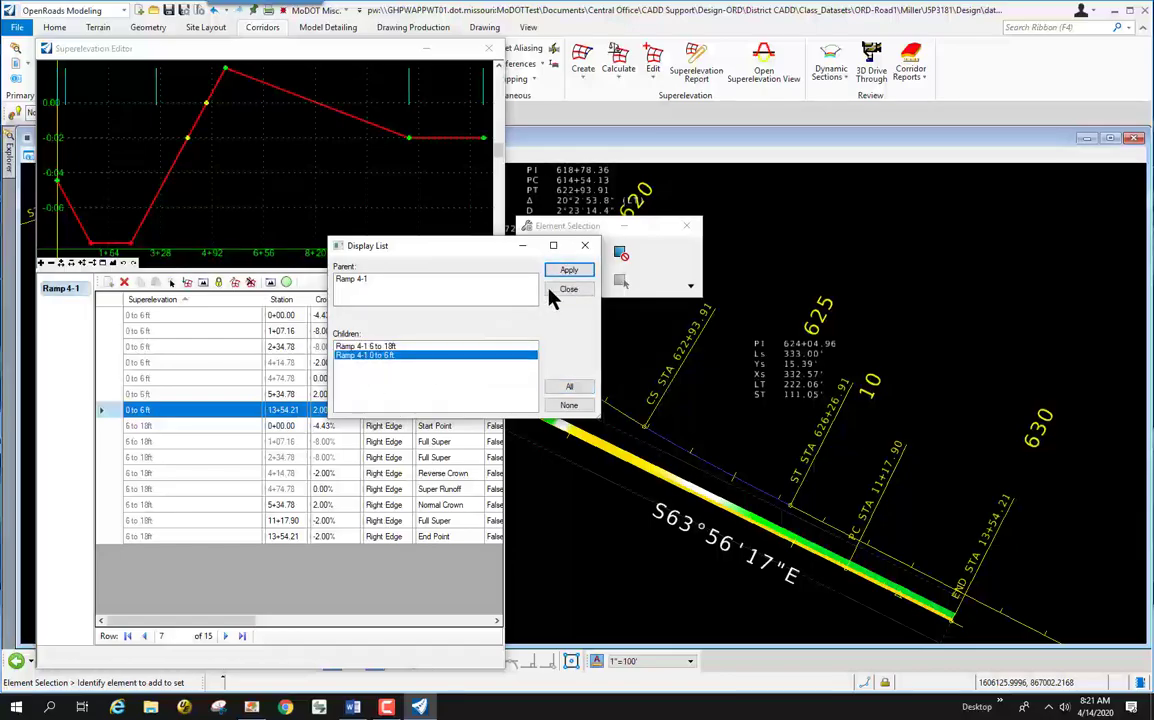
left_click(568, 272)
Step: Display all Ramp 4-1 lanes in the graph again and close the display list and the Superelevation Editor
left_click(412, 346)
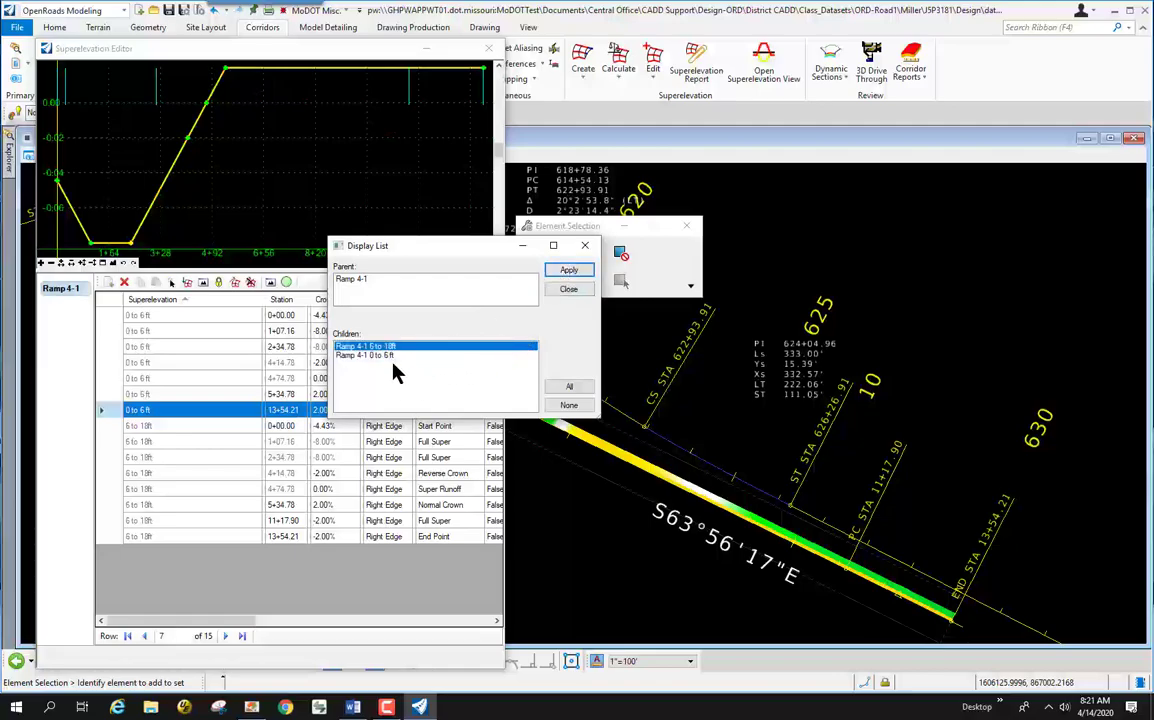
left_click(562, 389)
left_click(568, 270)
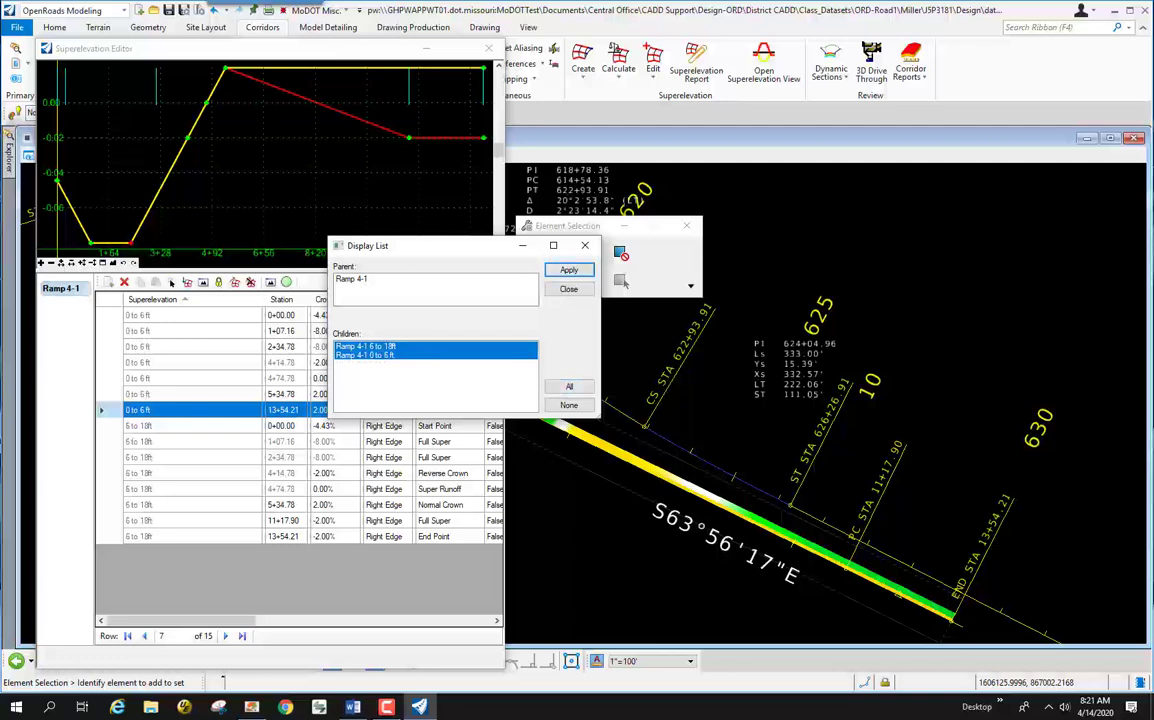
left_click(586, 246)
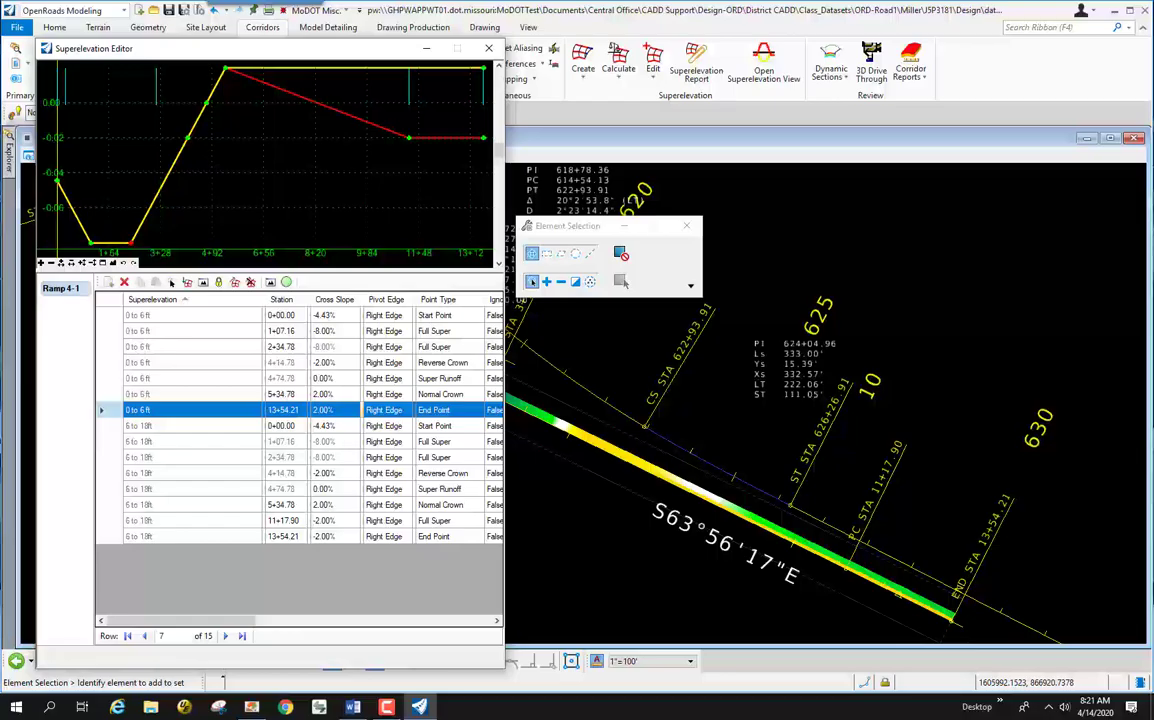
left_click(488, 48)
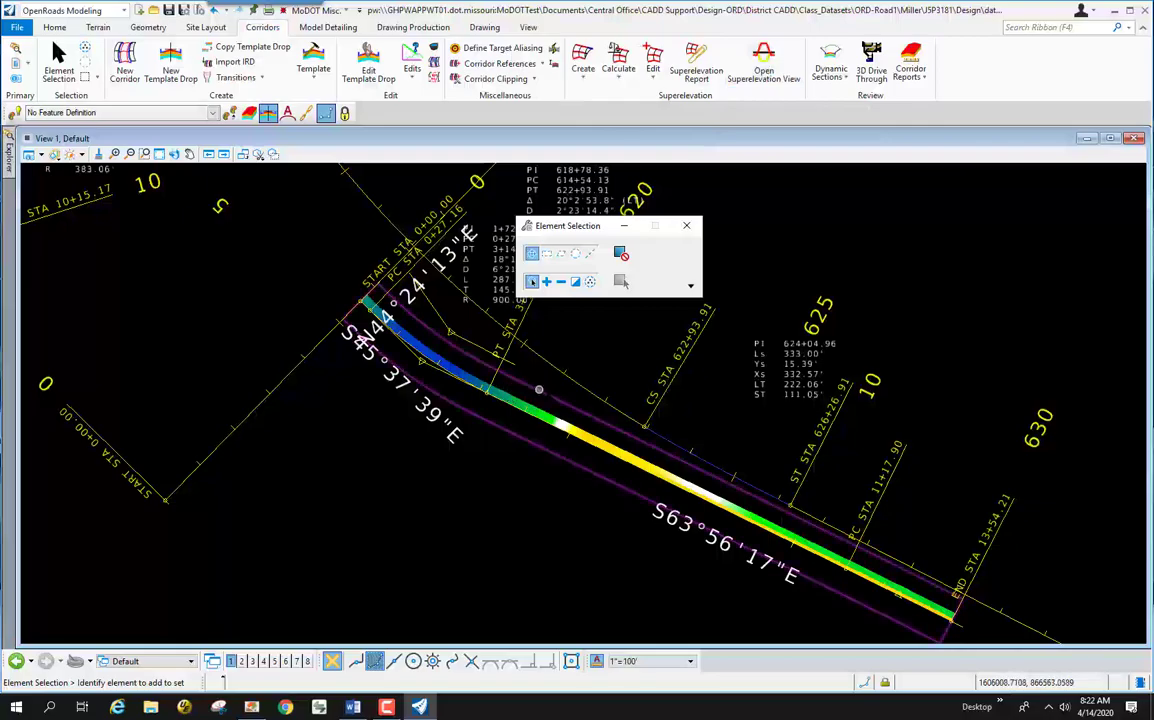
Step: Open the Ramp 4-1 section's superelevation model in View 8 and maximize that view
left_click(546, 393)
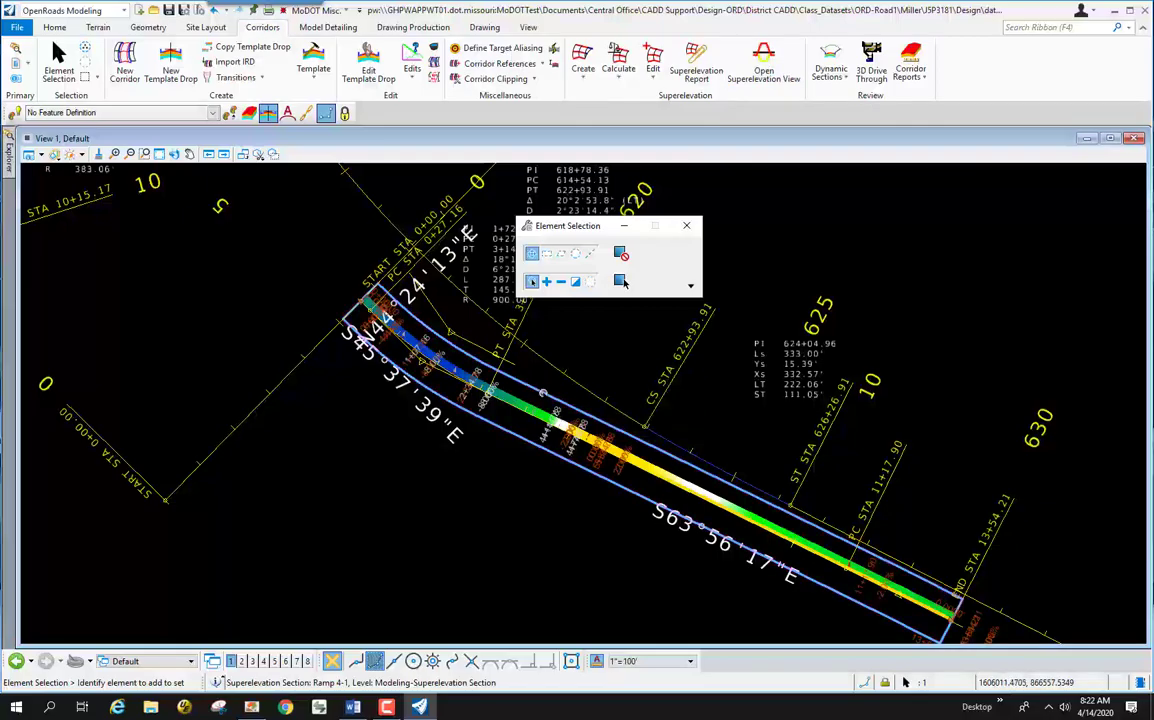
mouse_move(546, 393)
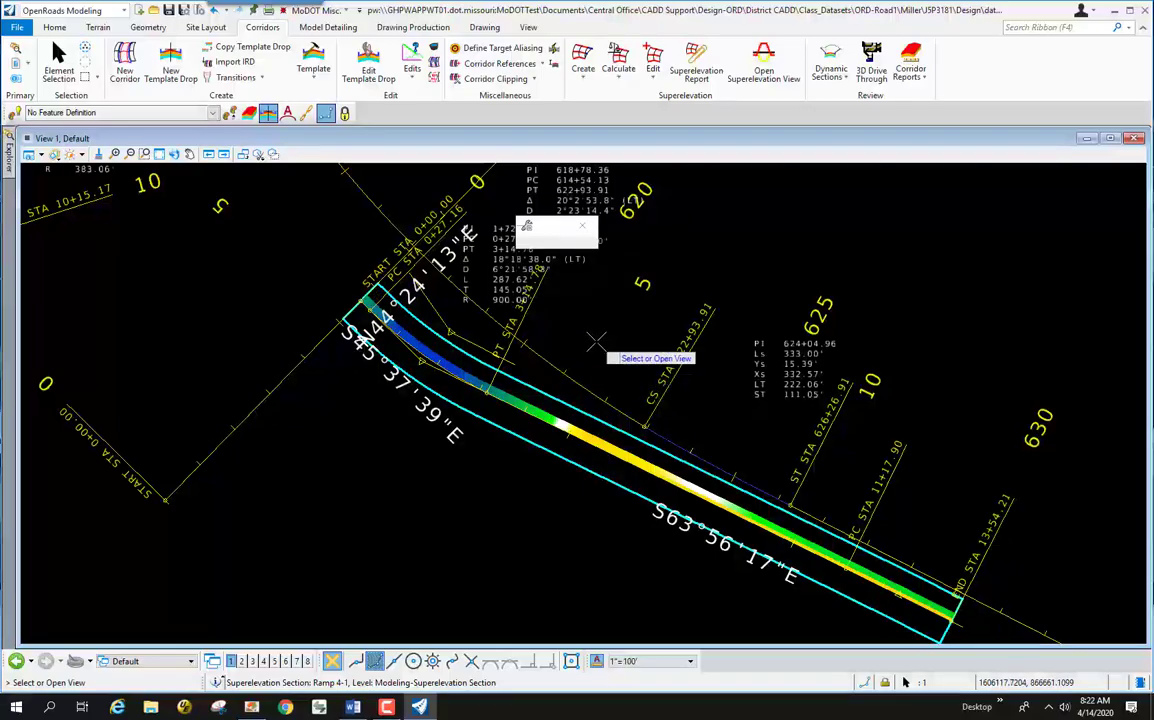
left_click(307, 662)
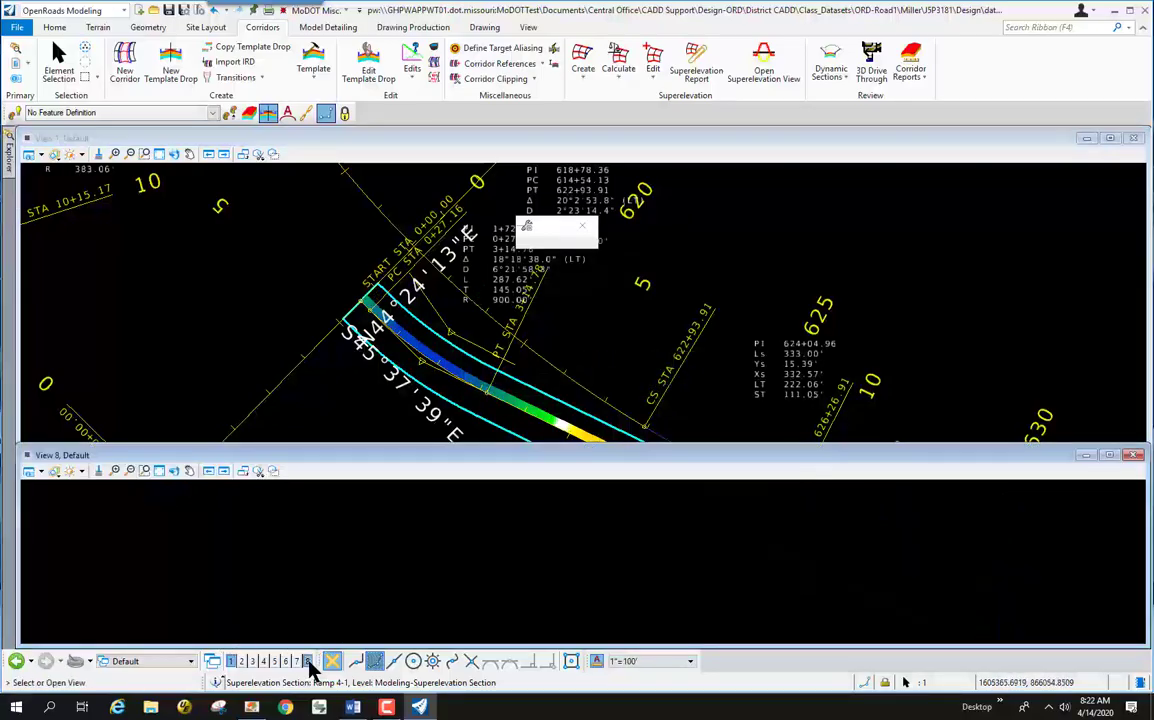
left_click(523, 525)
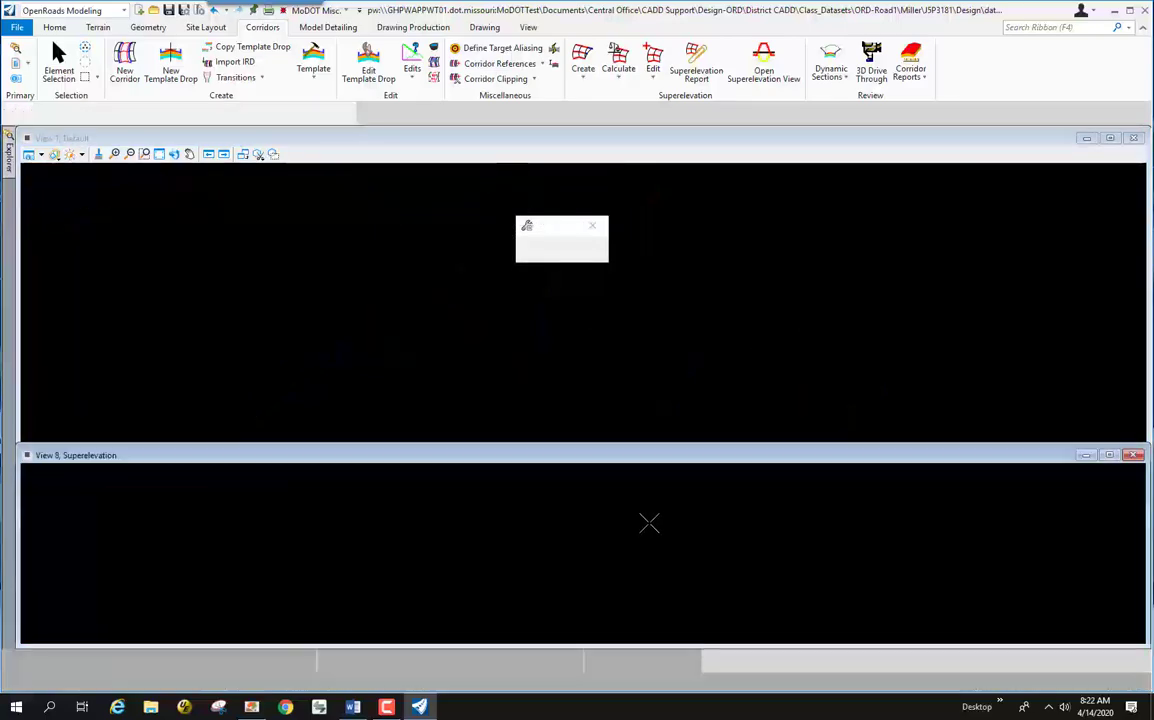
left_click(1110, 456)
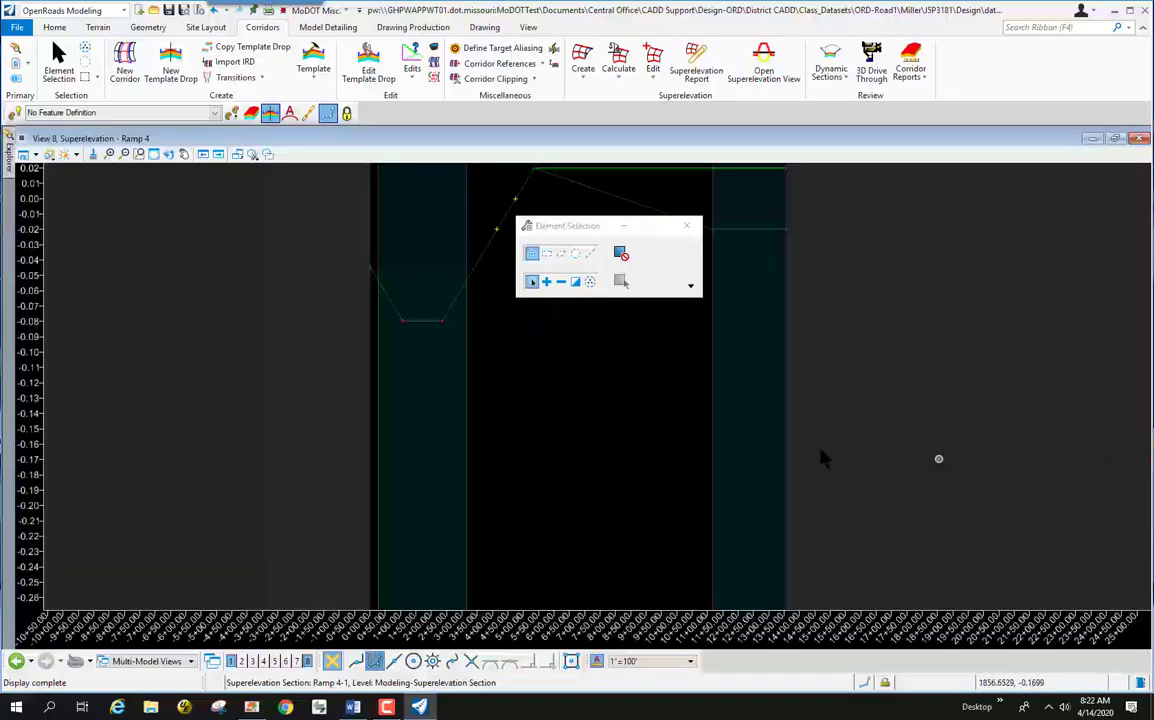
Step: Fit the whole Ramp 4 superelevation diagram in View 8 and move the floating tool settings clear of the lane lines
left_click(153, 154)
left_click(195, 172)
left_click(452, 261)
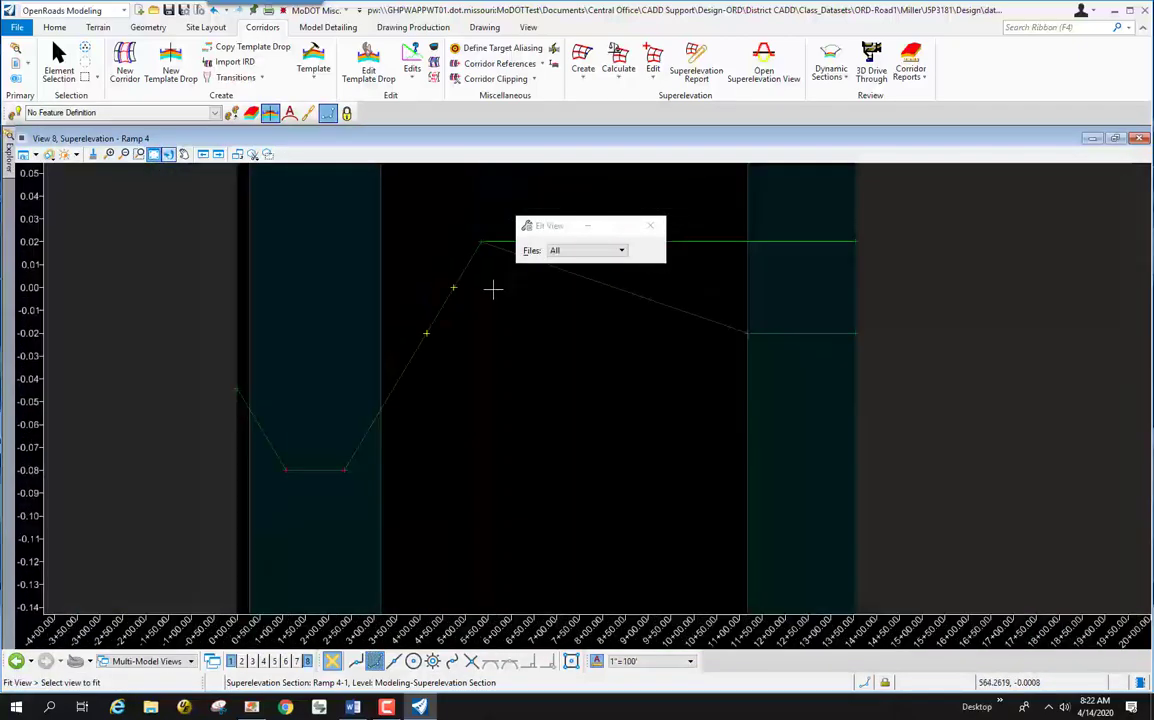
left_click_drag(572, 228, 209, 222)
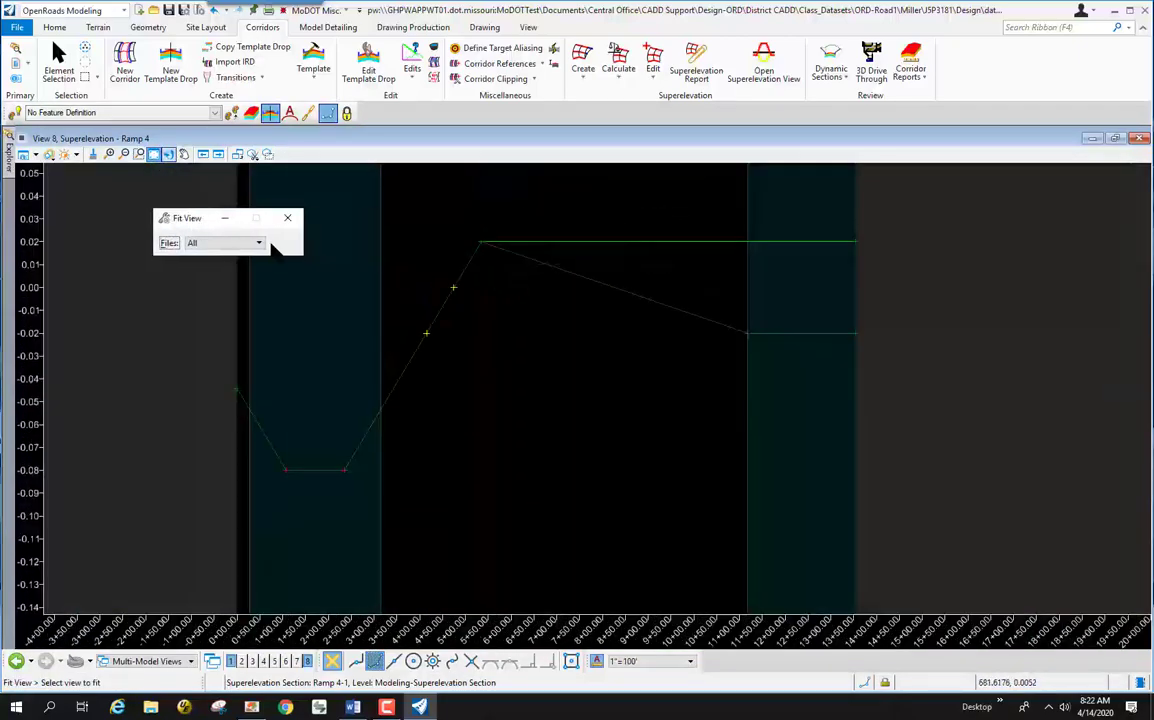
right_click(335, 268)
Step: Inspect the station and cross slope labels of the 6 to 18 ft and 0 to 6 ft lanes in the superelevation diagram
left_click(640, 296)
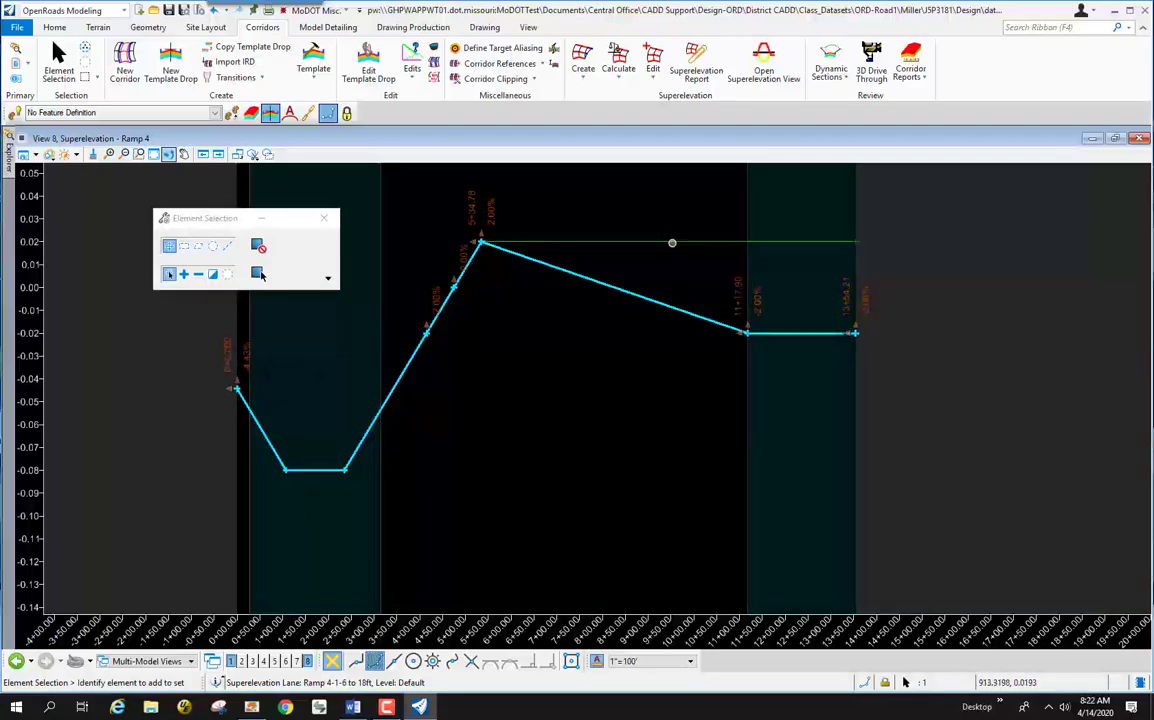
left_click(600, 240)
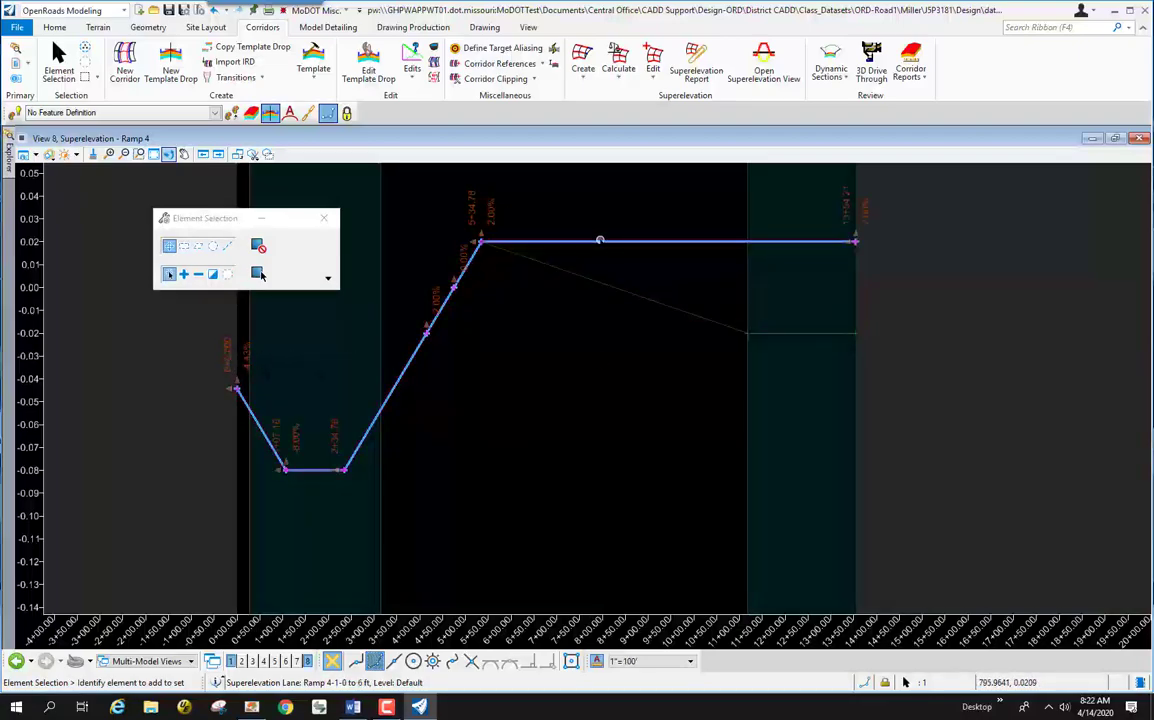
left_click(613, 288)
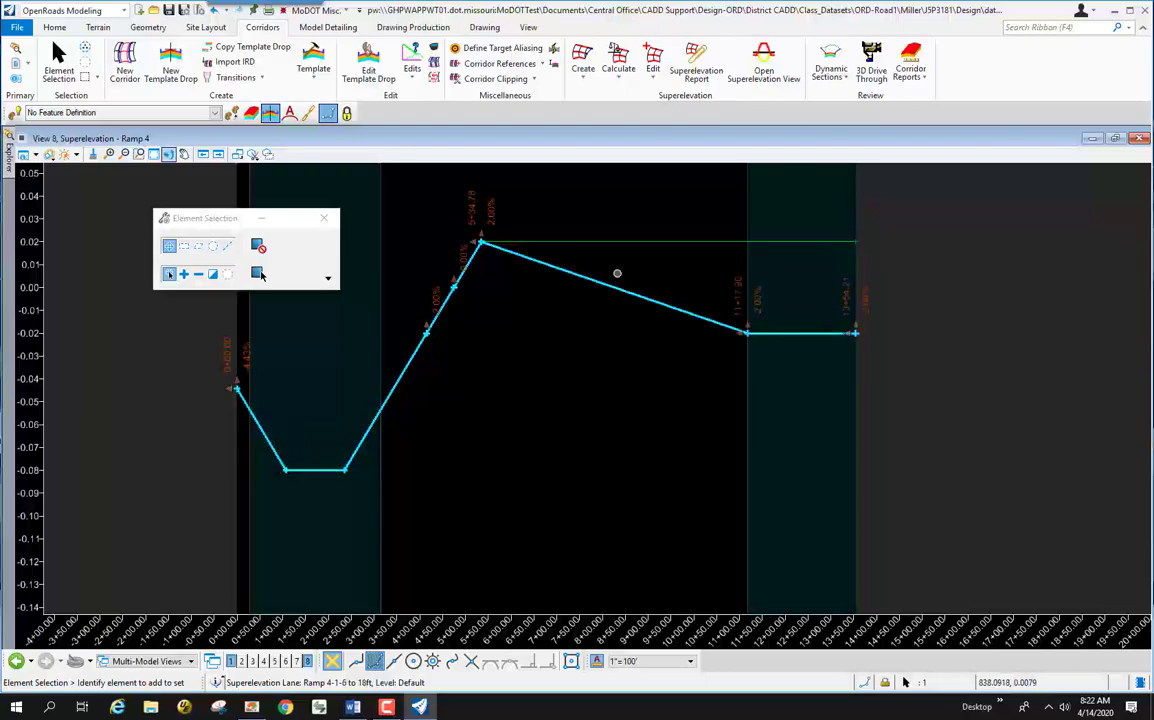
left_click(636, 240)
left_click(640, 206)
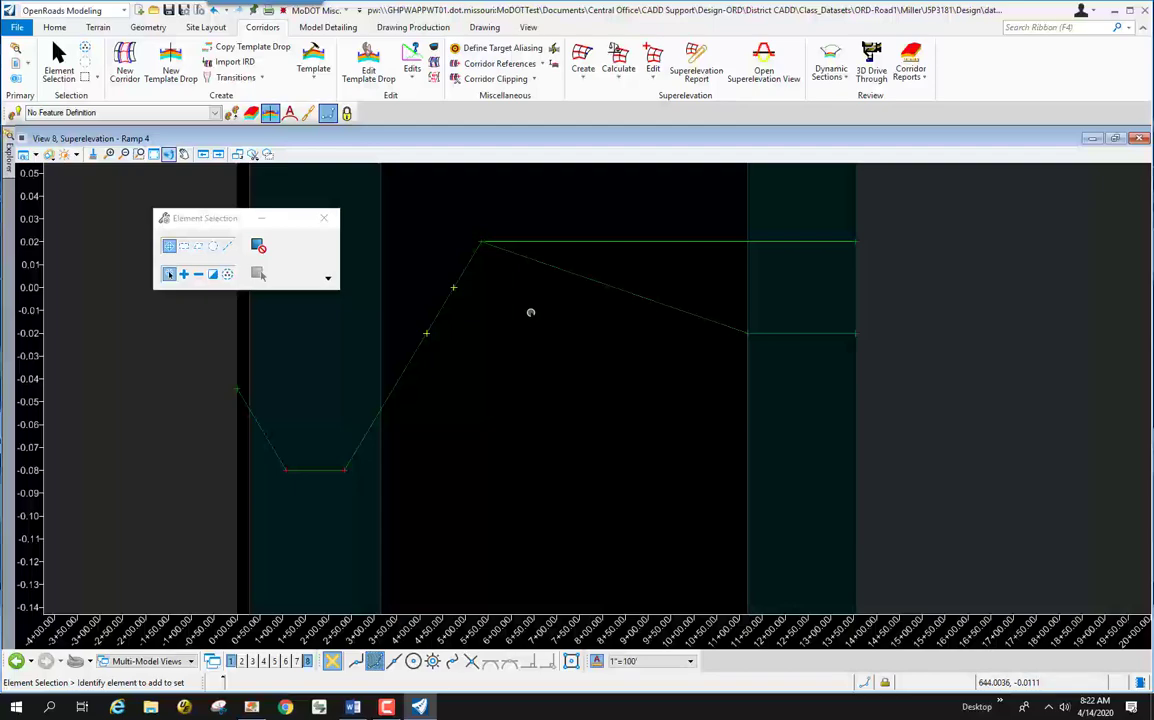
Step: Delete the 0 to 6 ft lane from the Ramp 4 superelevation diagram
left_click(598, 243)
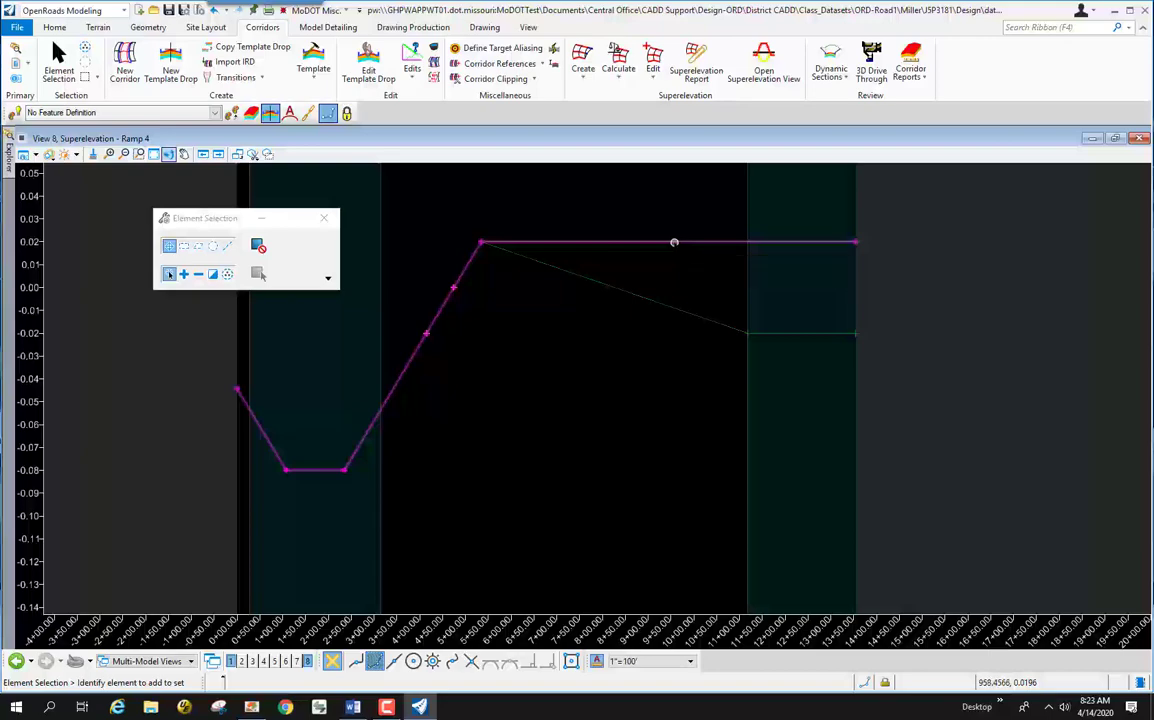
left_click(676, 242)
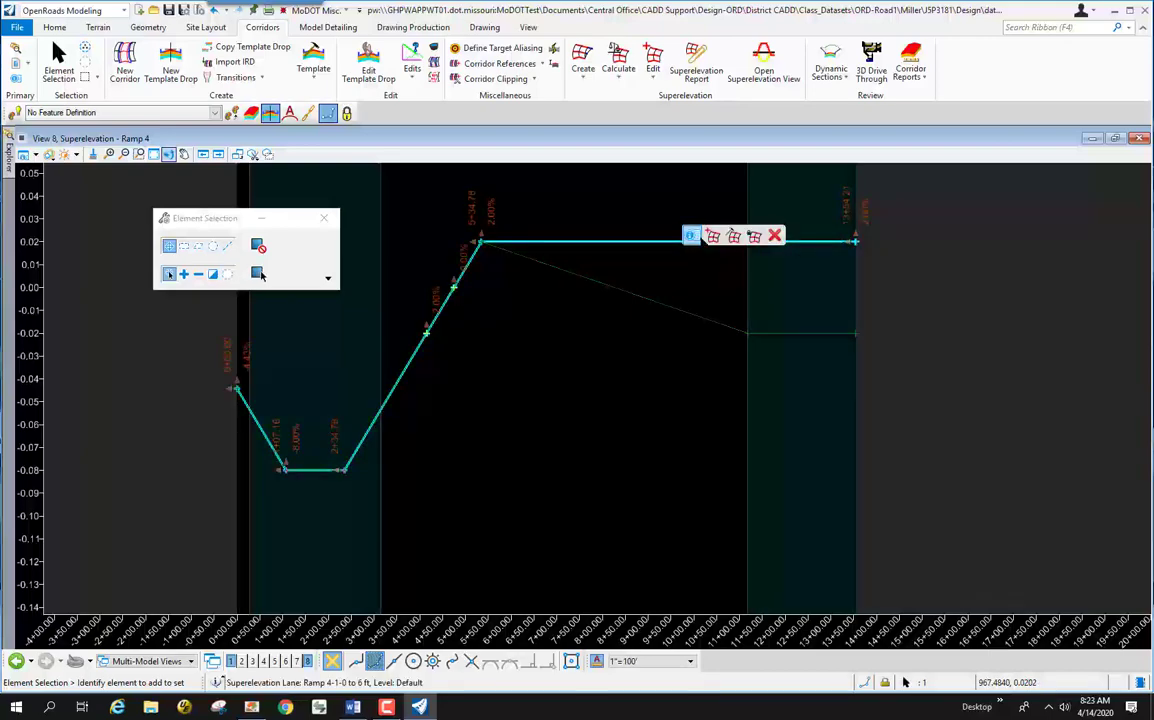
left_click(775, 236)
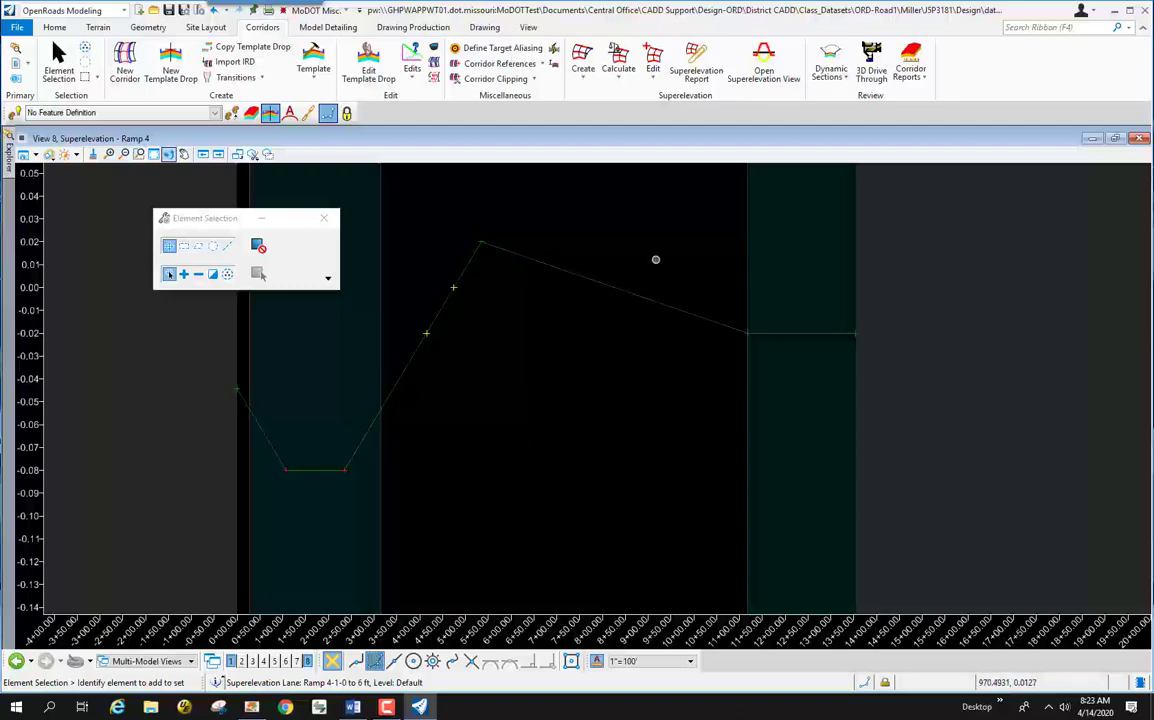
Step: Close View 8 and examine the 6 to 18 ft lane's superelevation colouring around the green-to-yellow transition in the plan view
left_click(1138, 141)
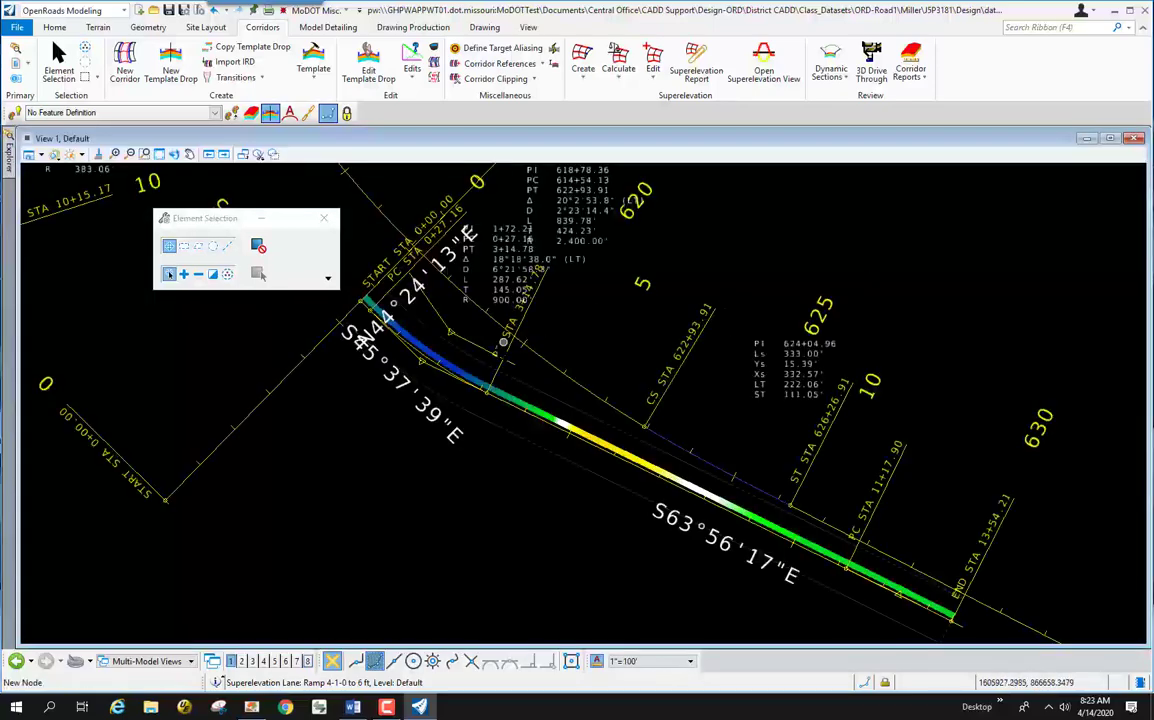
scroll(573, 430, "up", 2)
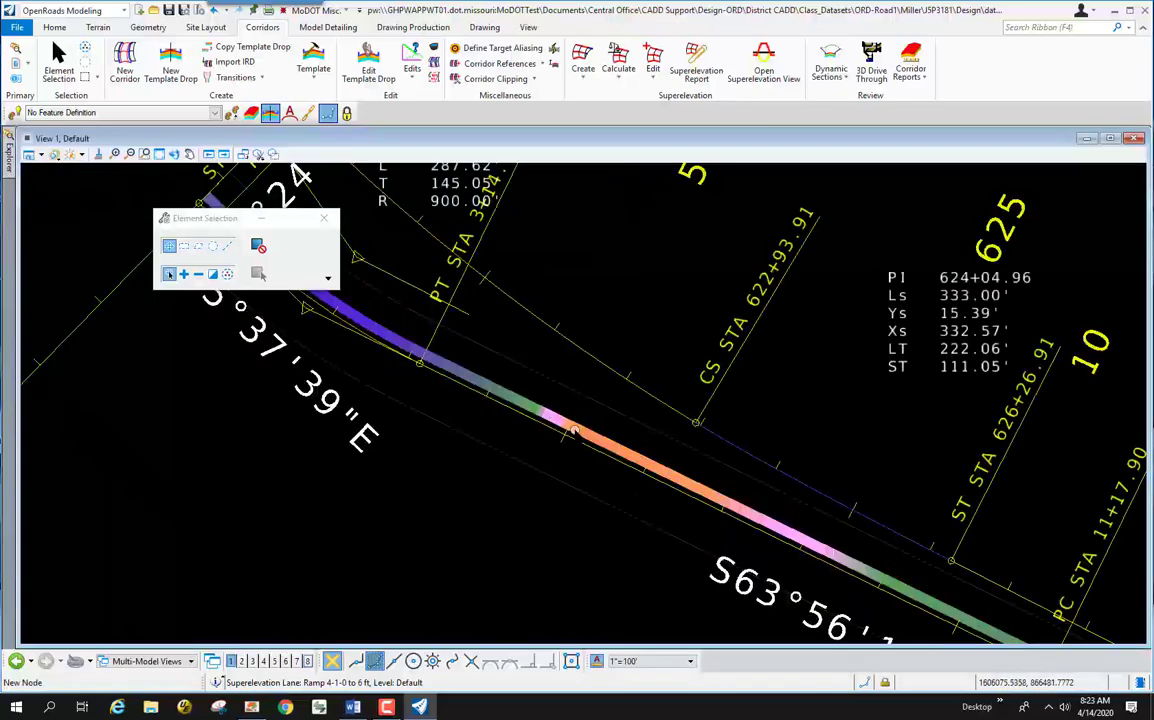
scroll(573, 430, "up", 6)
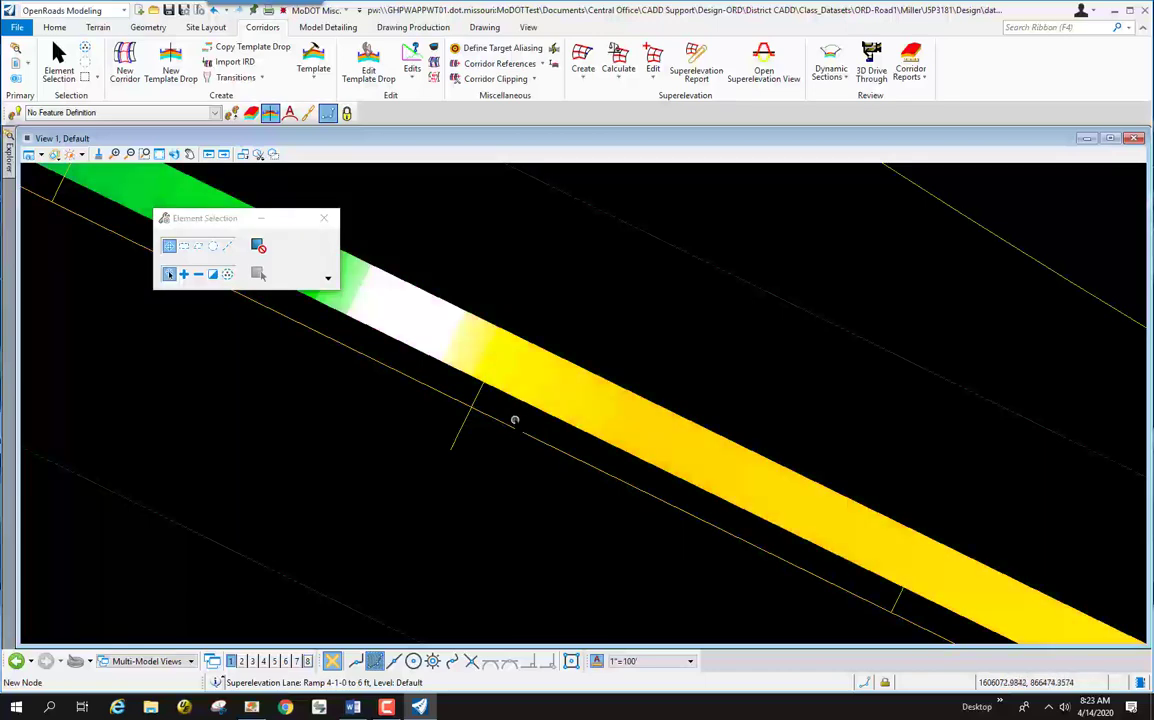
scroll(480, 412, "down", 3)
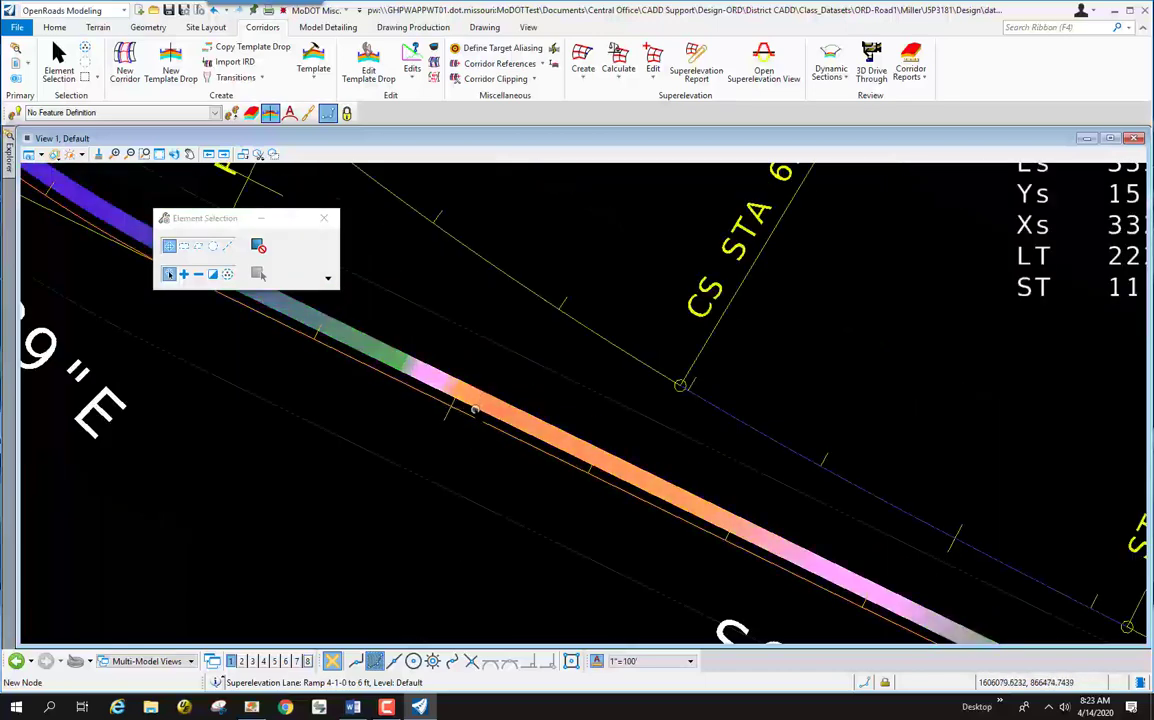
scroll(476, 410, "up", 3)
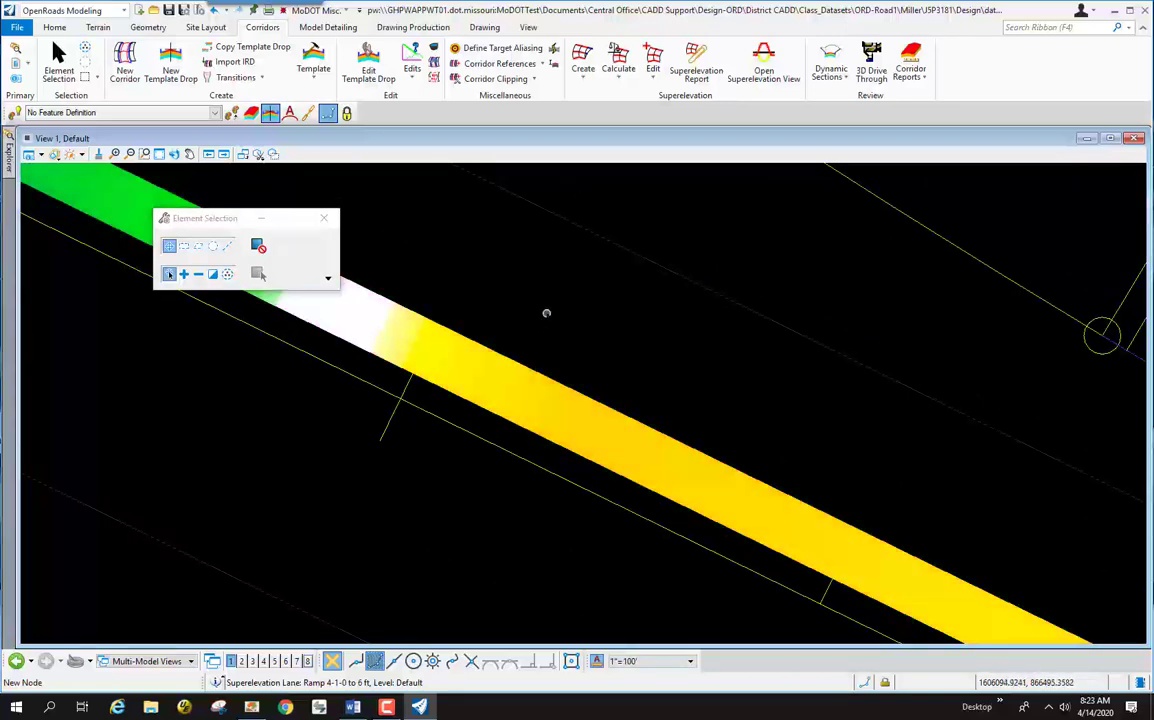
scroll(495, 378, "down", 3)
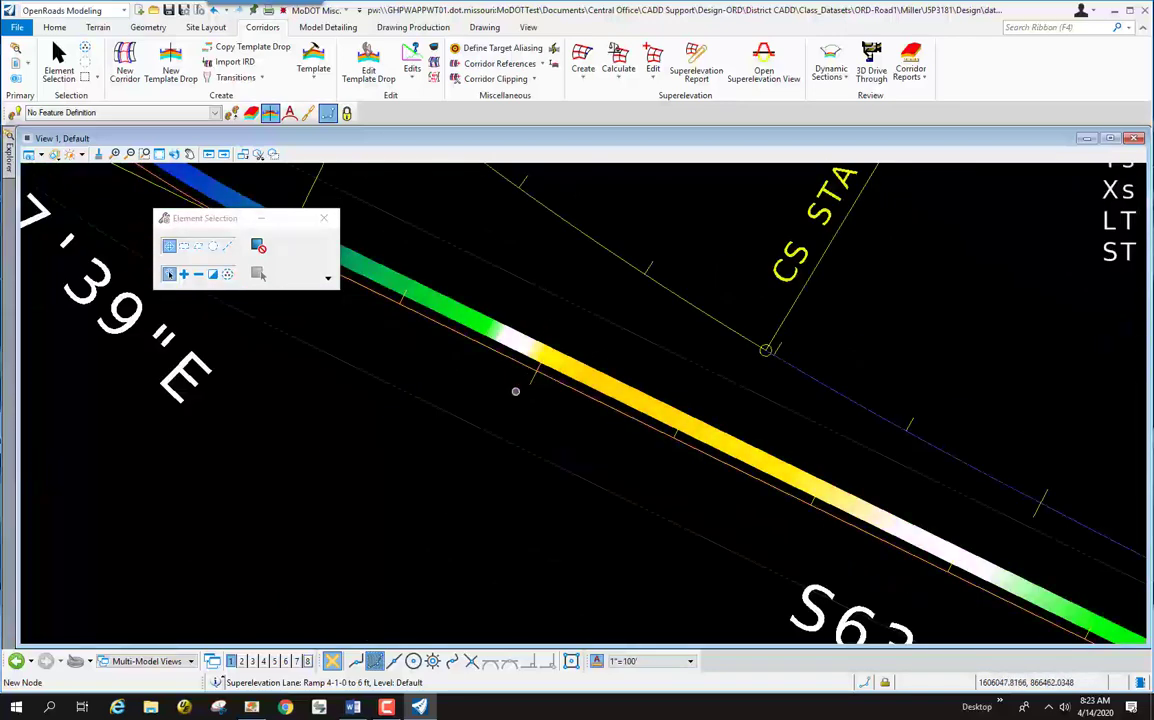
scroll(505, 320, "up", 3)
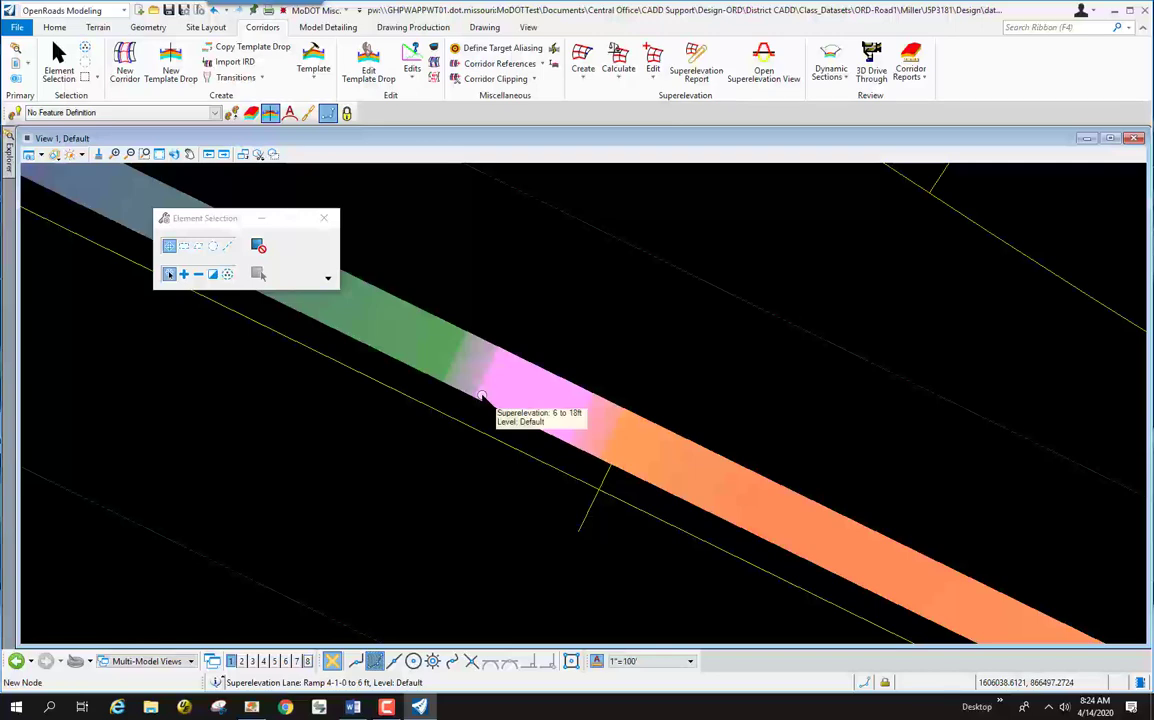
Step: Reopen the Ramp 4-1 section's superelevation model in View 8
left_click(653, 257)
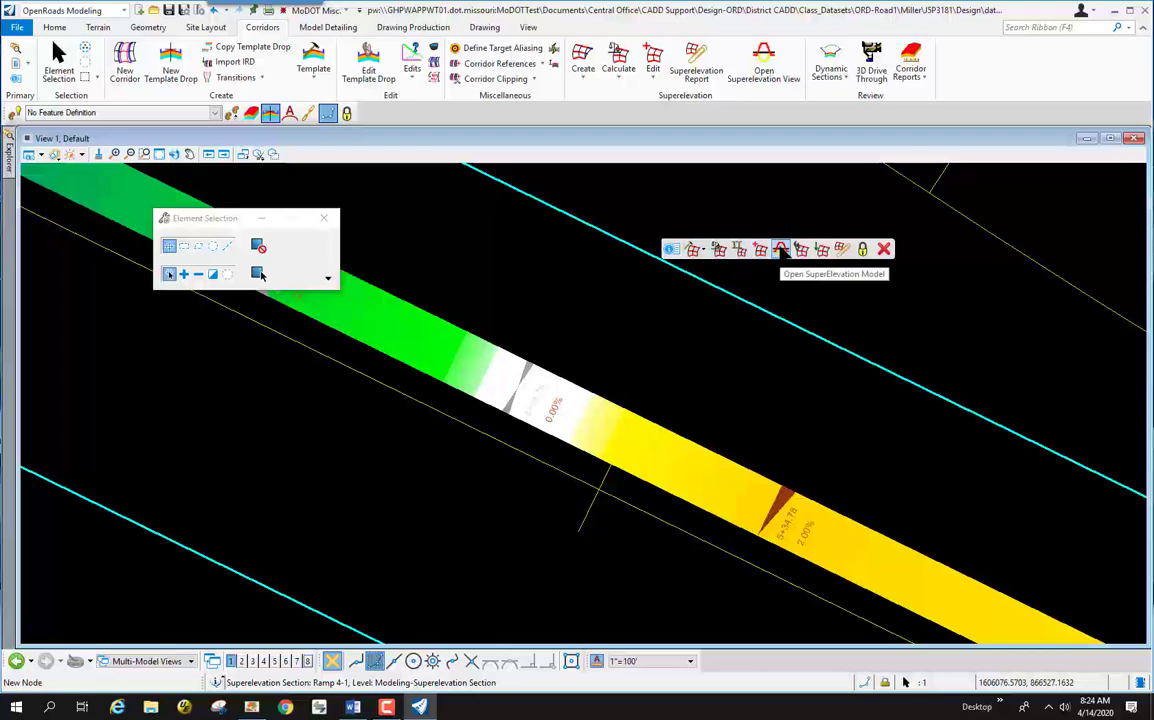
left_click(781, 250)
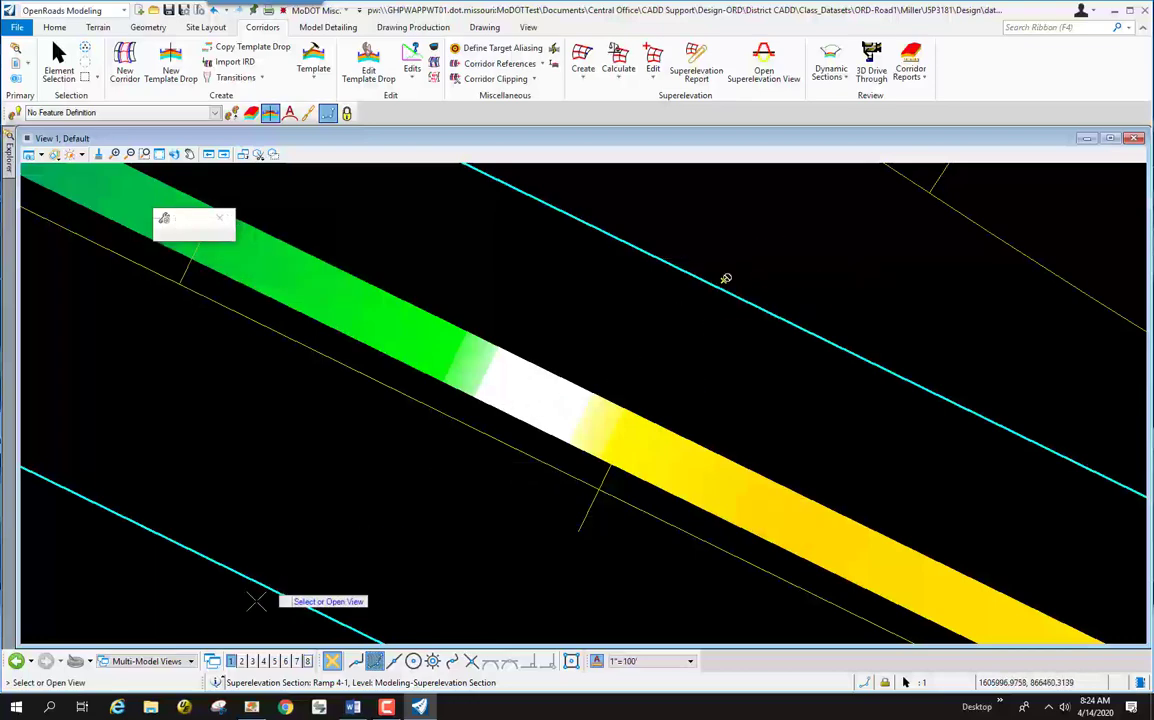
left_click(308, 662)
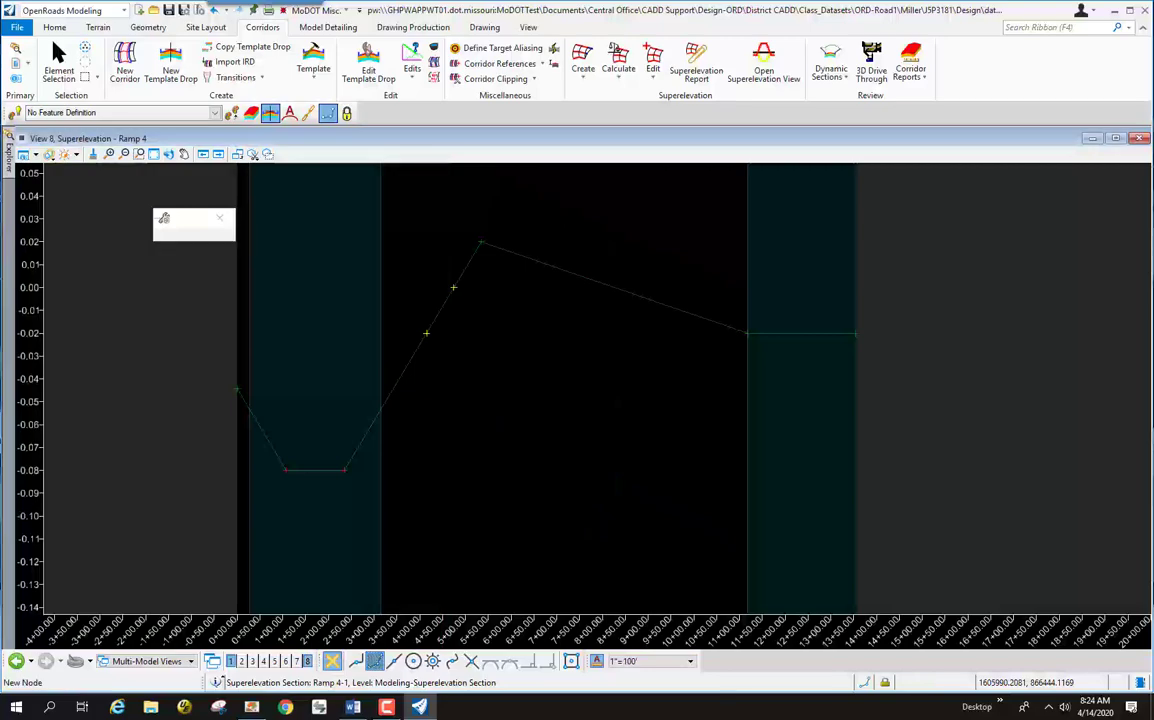
Step: Set the inside edge offset of the 6 to 18 ft lane in the superelevation diagram to 0
scroll(530, 390, "down", 2)
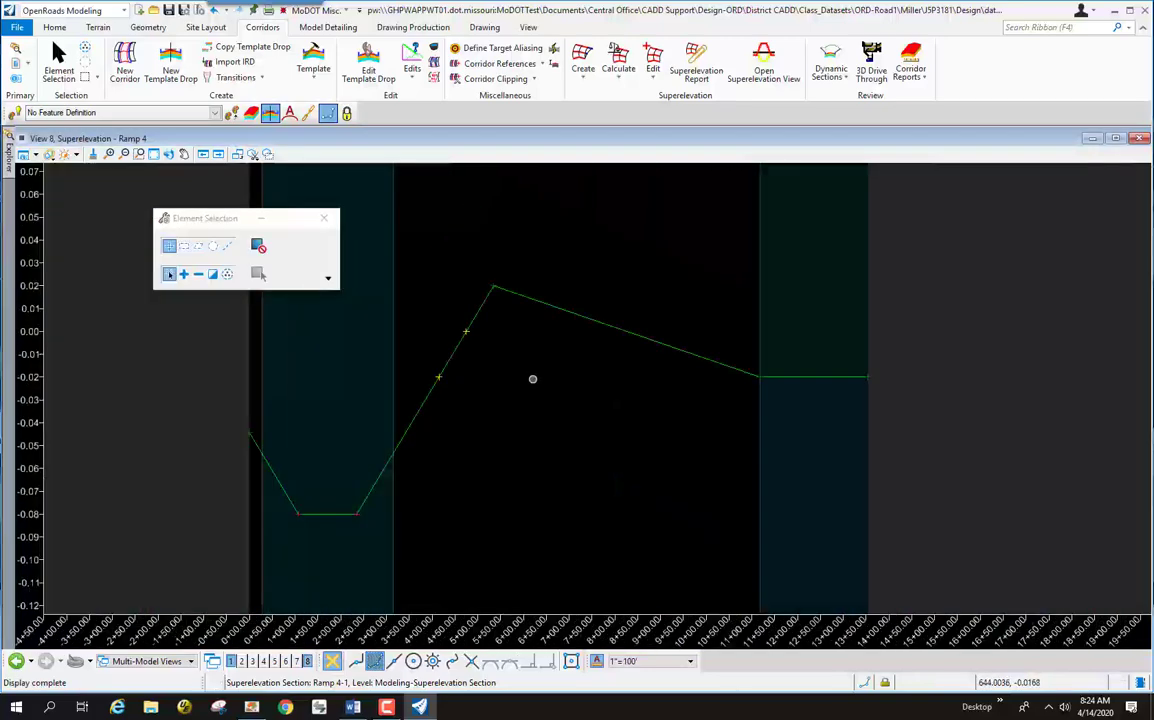
left_click(588, 317)
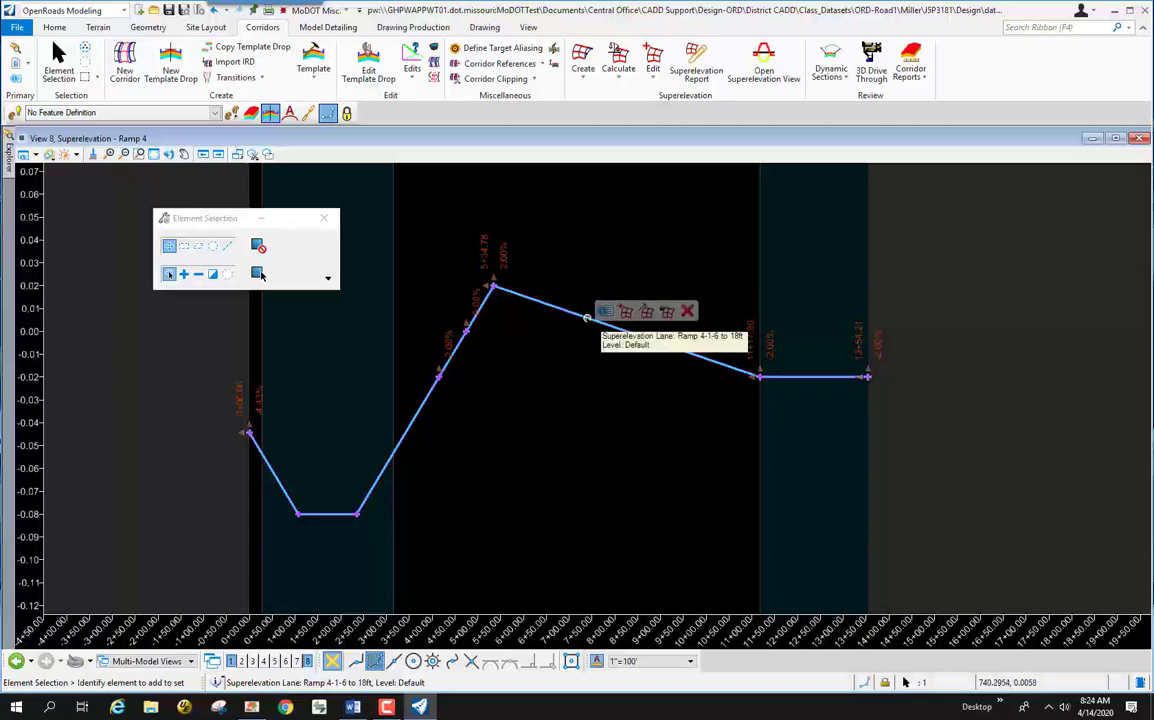
mouse_move(606, 313)
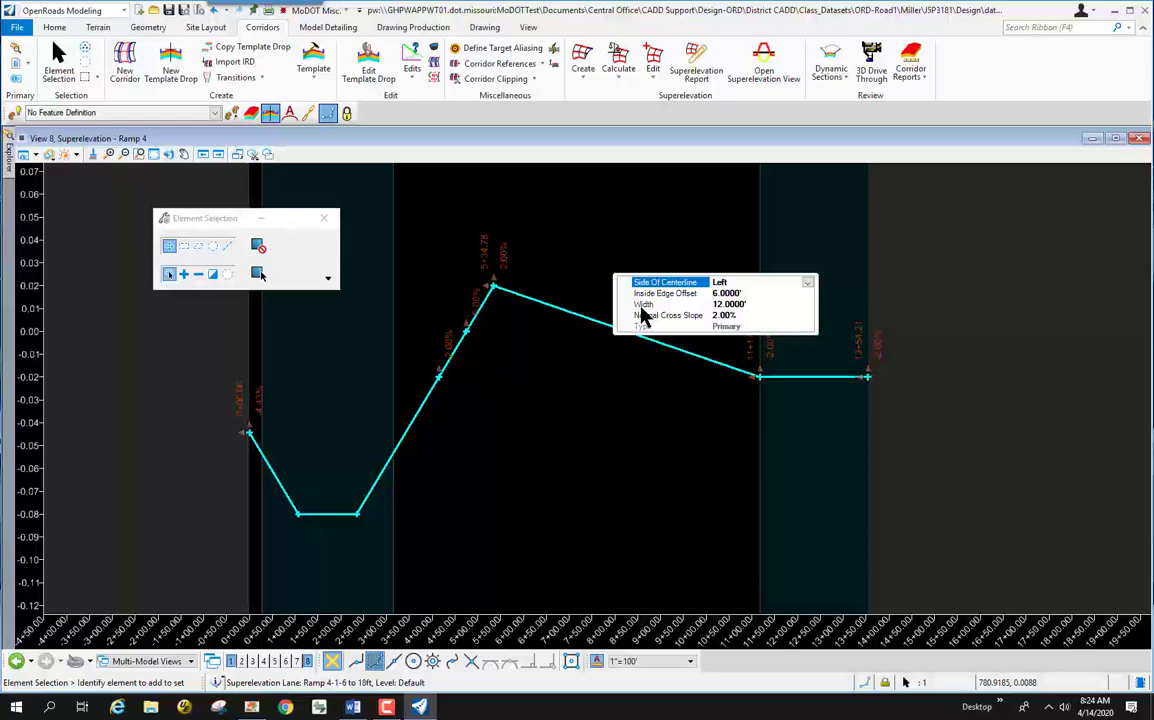
left_click(680, 293)
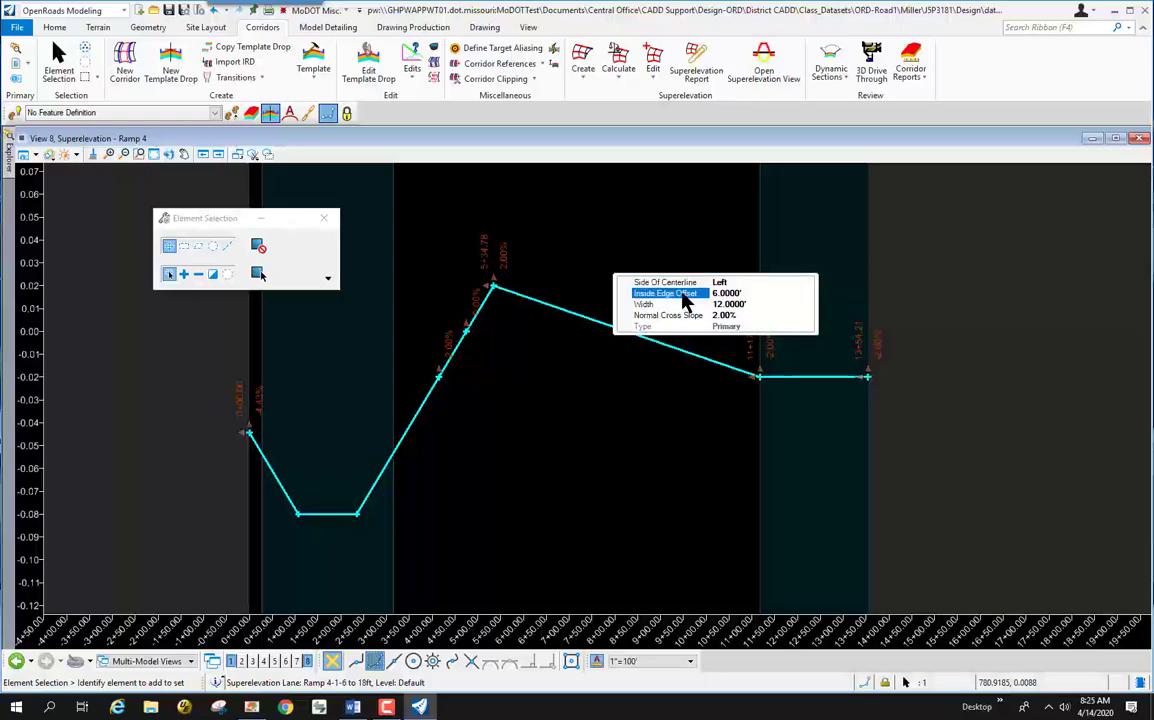
left_click(743, 293)
type("0")
key("Return")
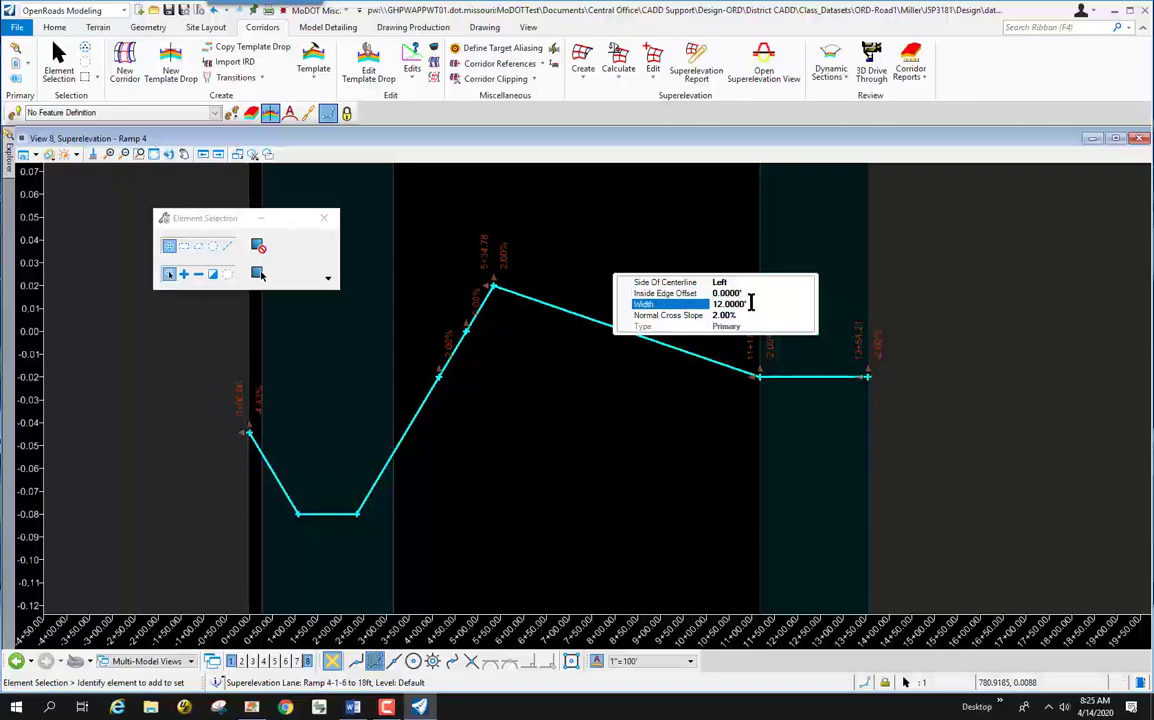
Step: Set the same lane's width to 18 feet and clear the selection
left_click(750, 302)
type("18")
key("Return")
left_click(1029, 179)
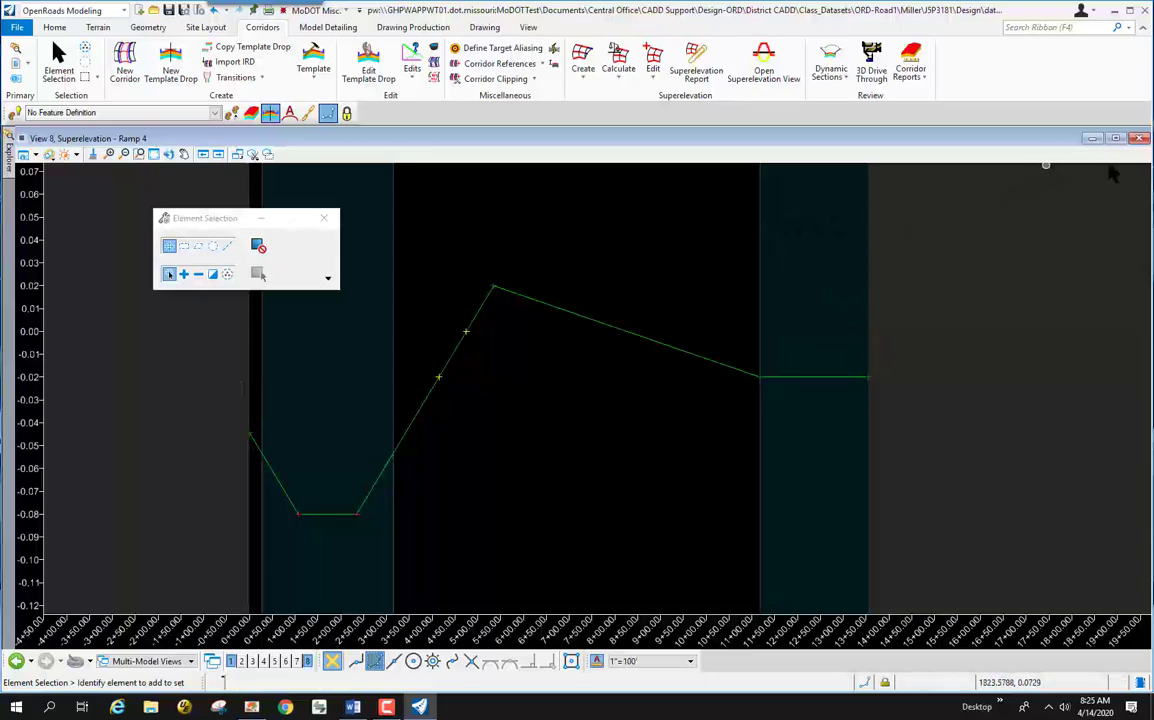
Step: Close View 8 and examine the widened lane's extents, colouring and station labels along the Ramp 4 curve in the plan view
left_click(1138, 138)
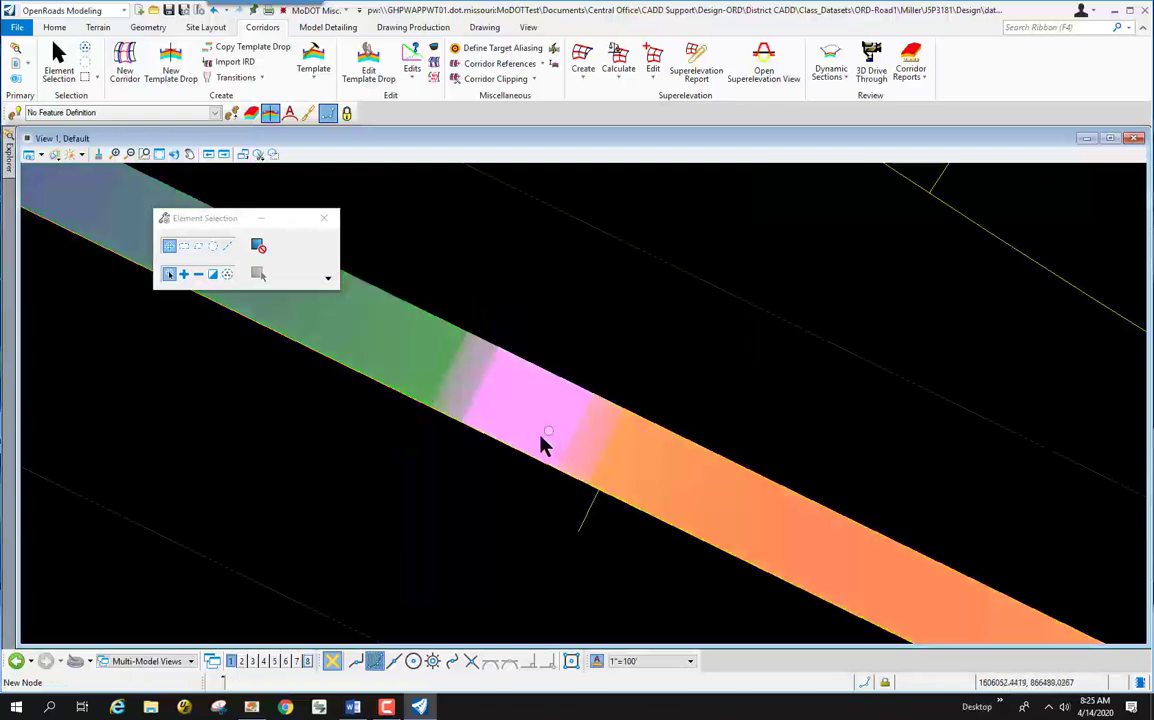
scroll(540, 444, "down", 6)
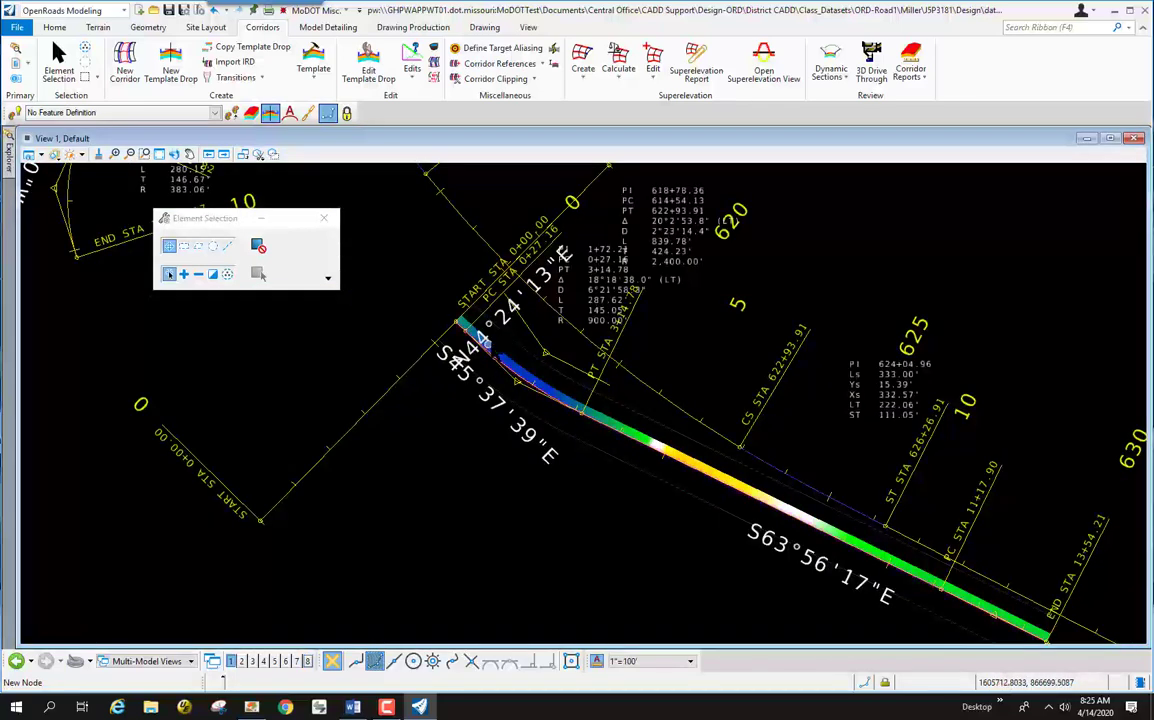
scroll(455, 318, "up", 4)
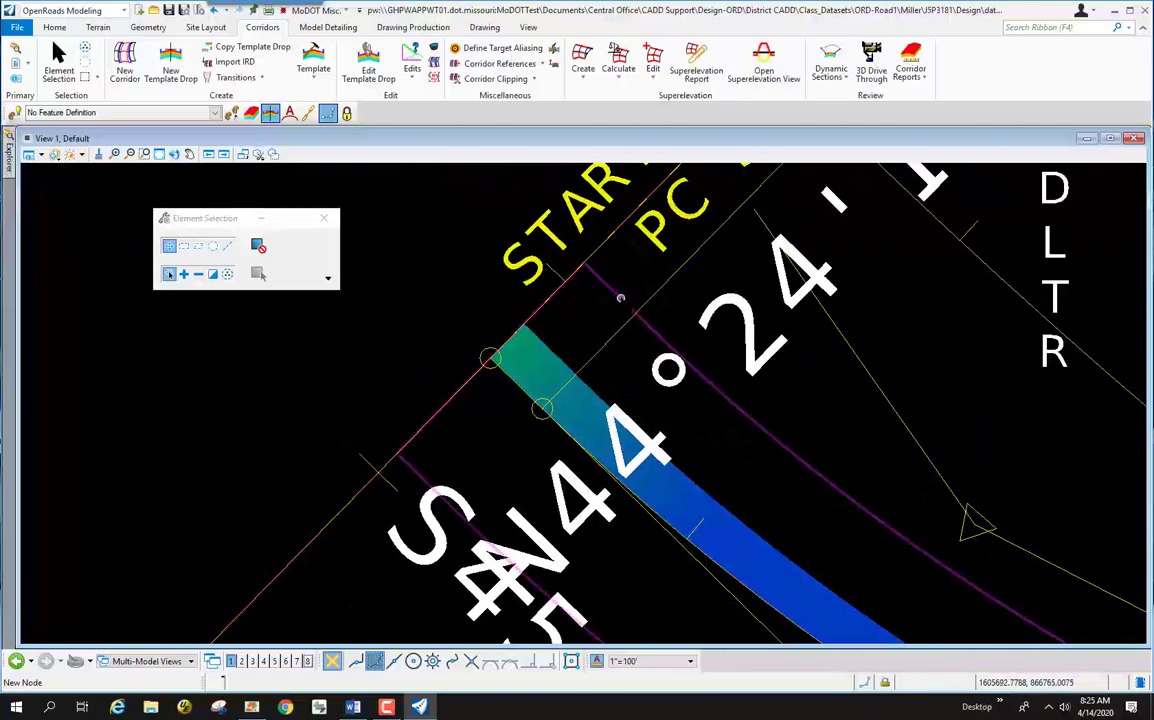
scroll(515, 355, "up", 2)
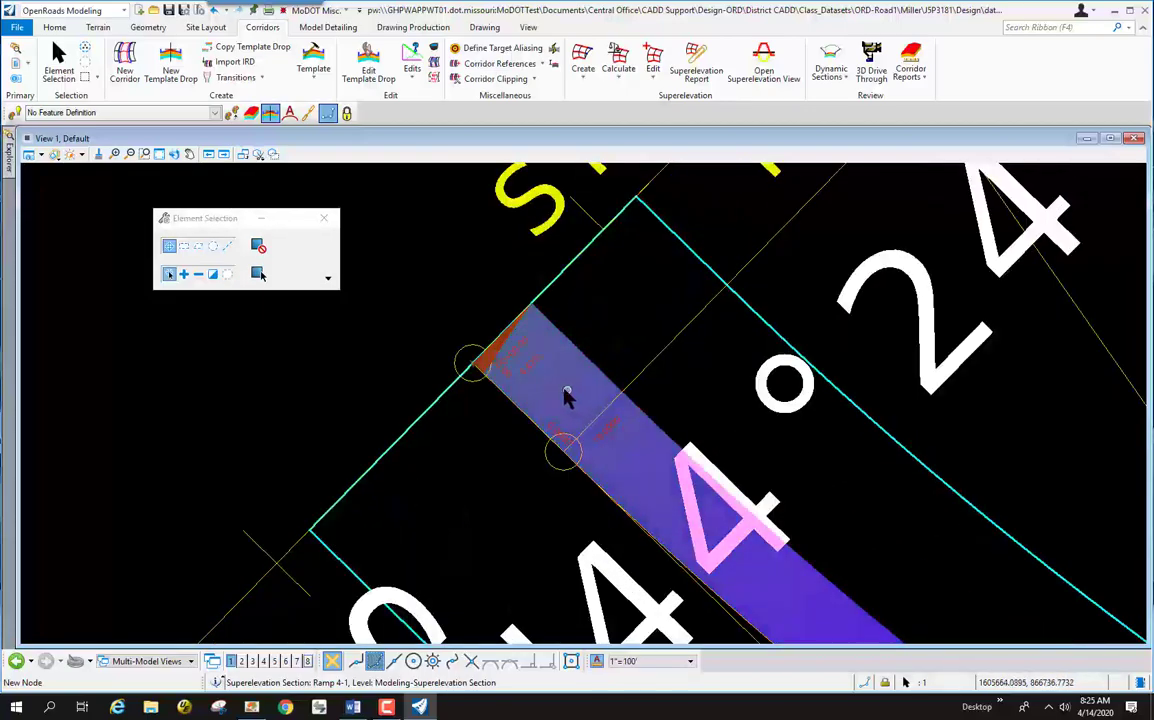
scroll(567, 397, "up", 2)
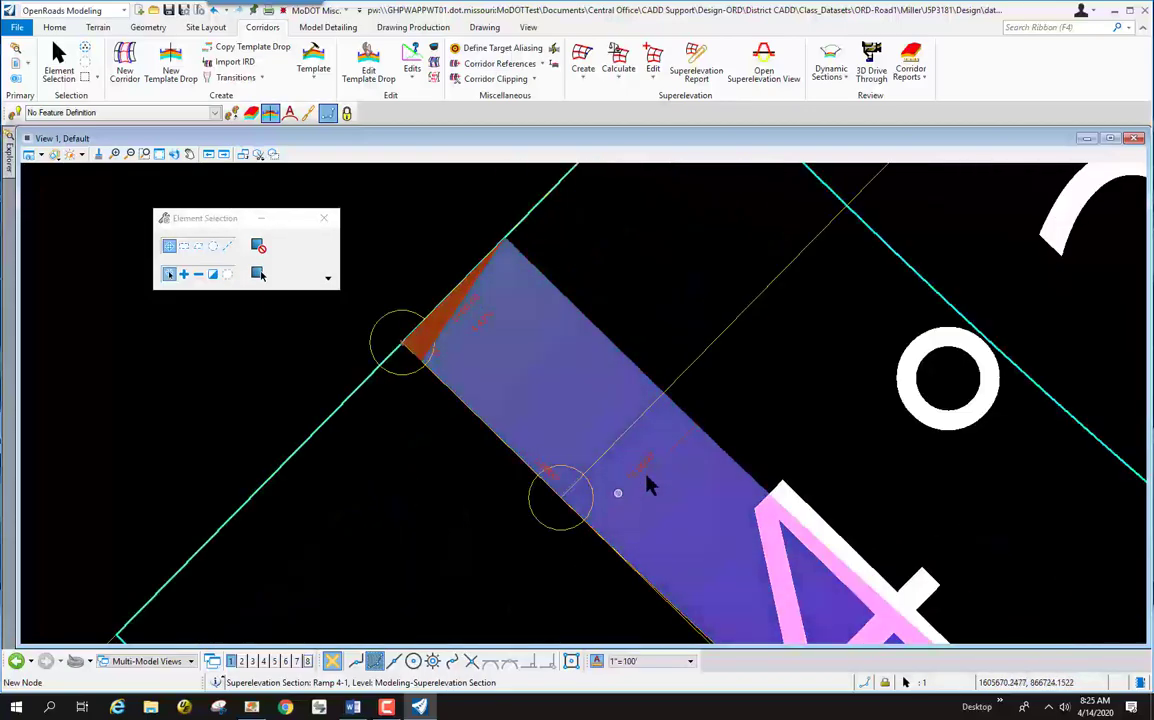
scroll(410, 425, "down", 5)
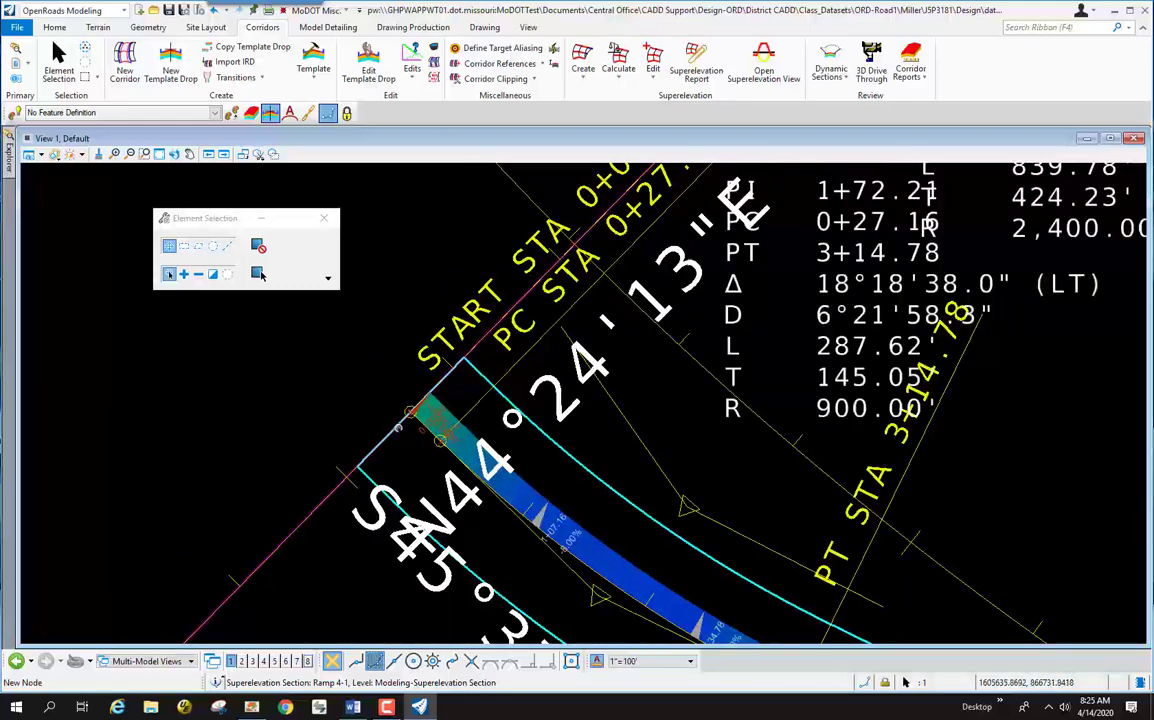
mouse_move(398, 427)
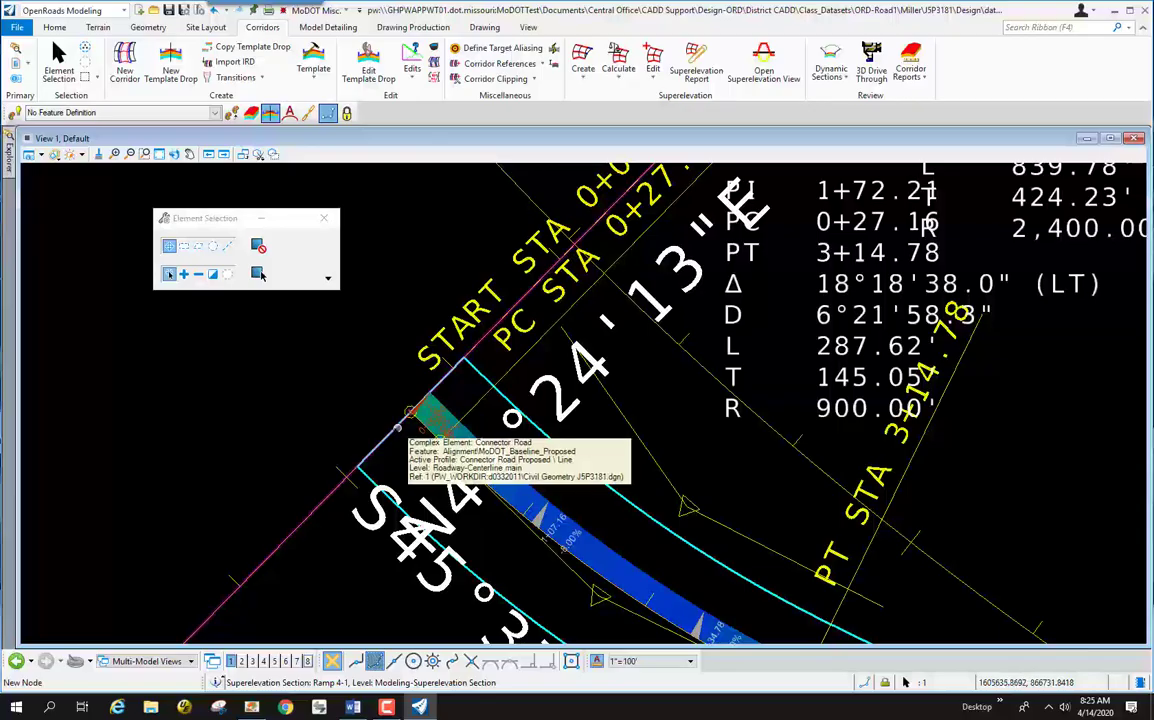
scroll(398, 427, "down", 3)
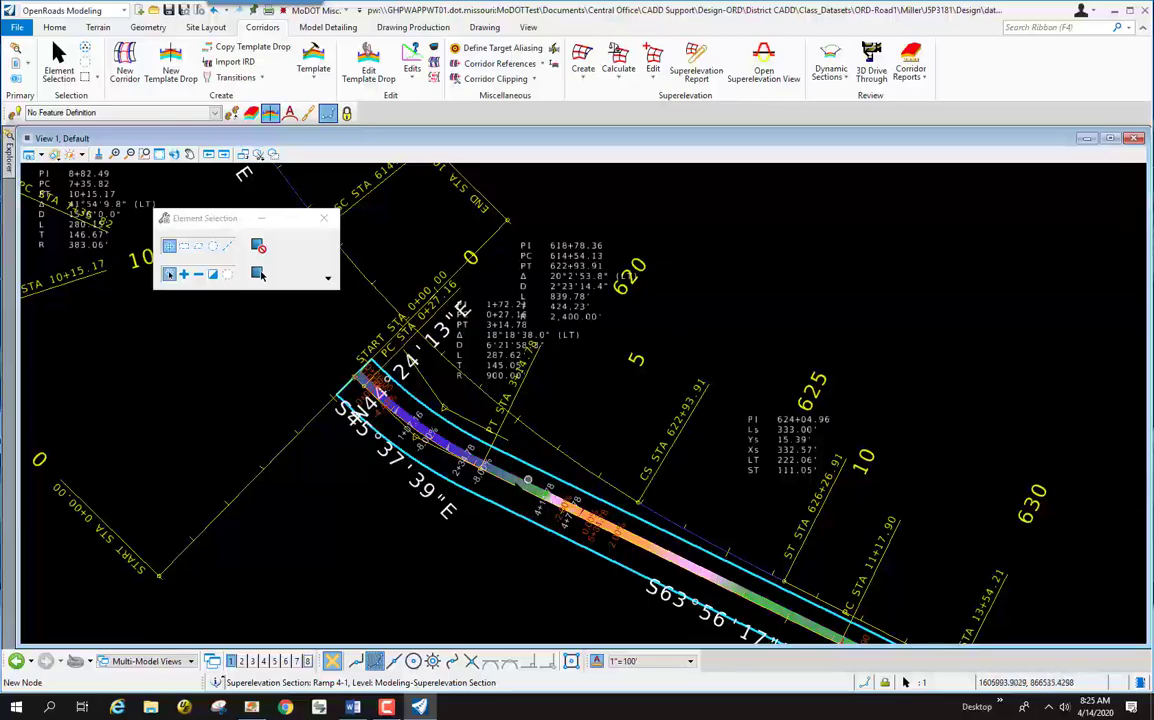
scroll(505, 476, "up", 2)
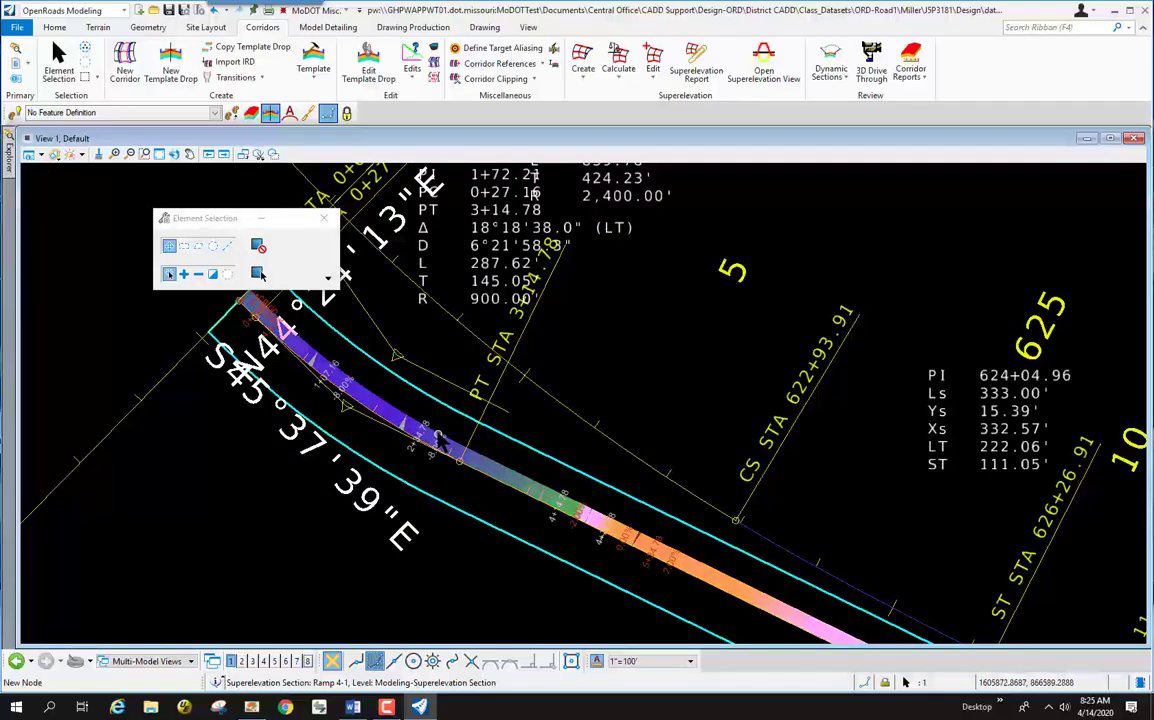
scroll(420, 436, "up", 2)
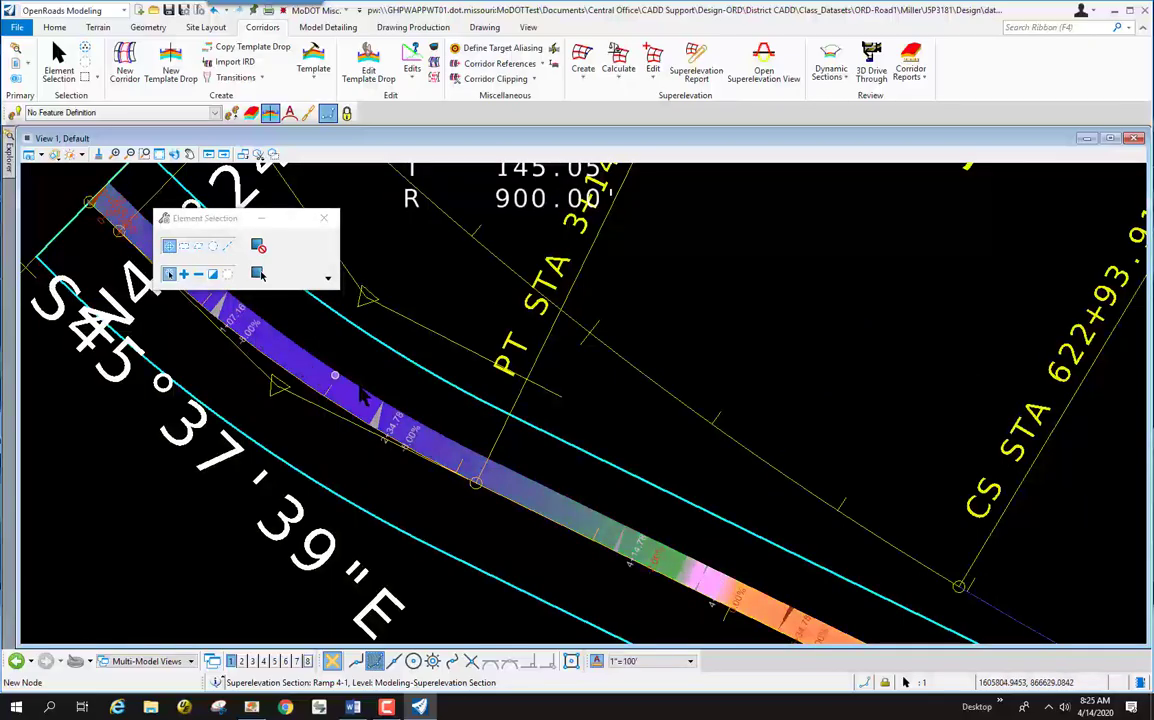
scroll(372, 400, "up", 5)
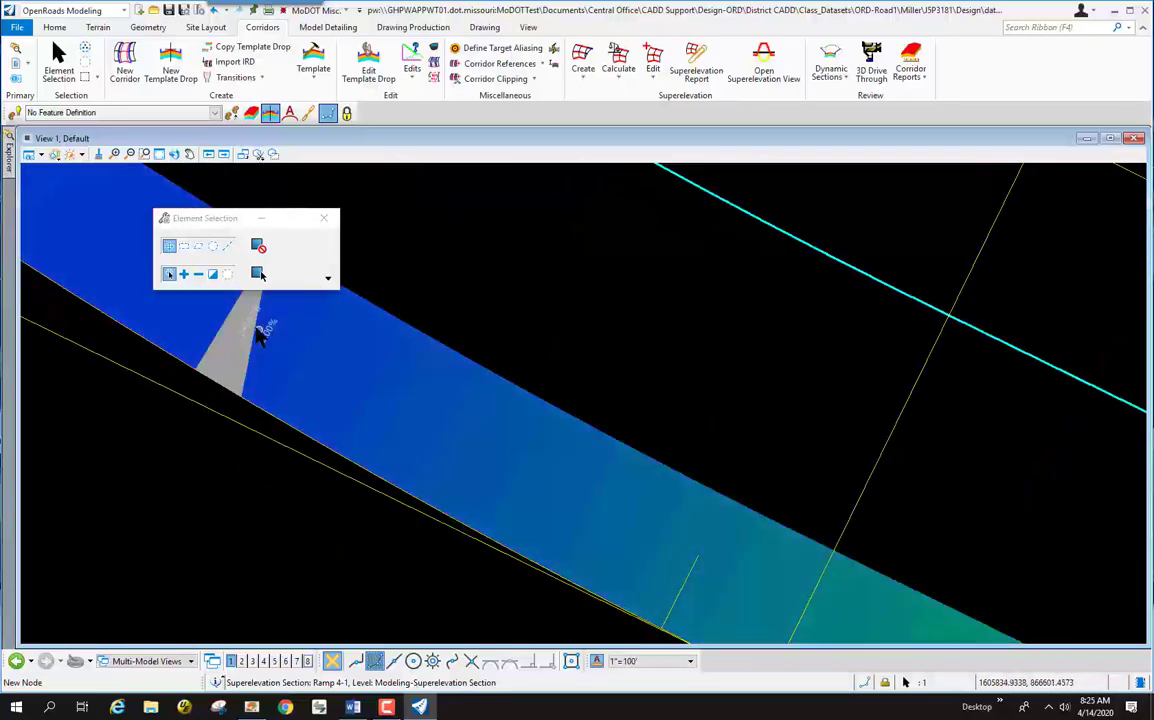
scroll(493, 430, "down", 3)
scroll(493, 430, "down", 2)
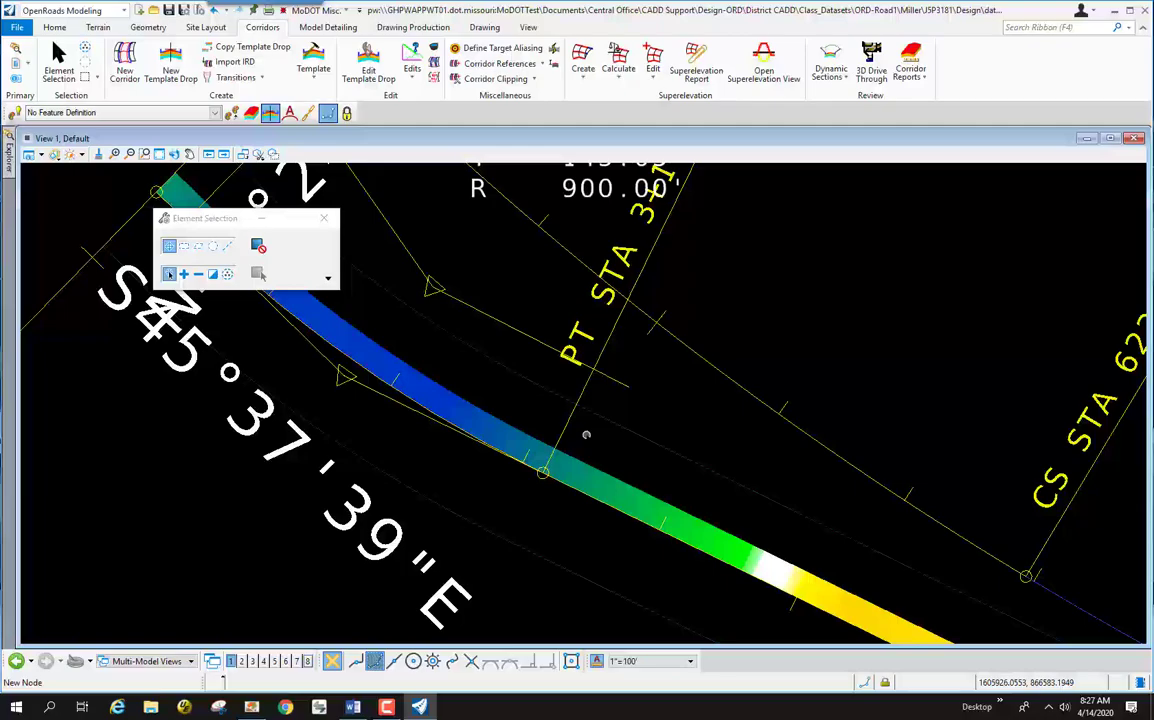
Step: Open the 6 to 18ft lane's name for editing from the plan view
left_click(590, 473)
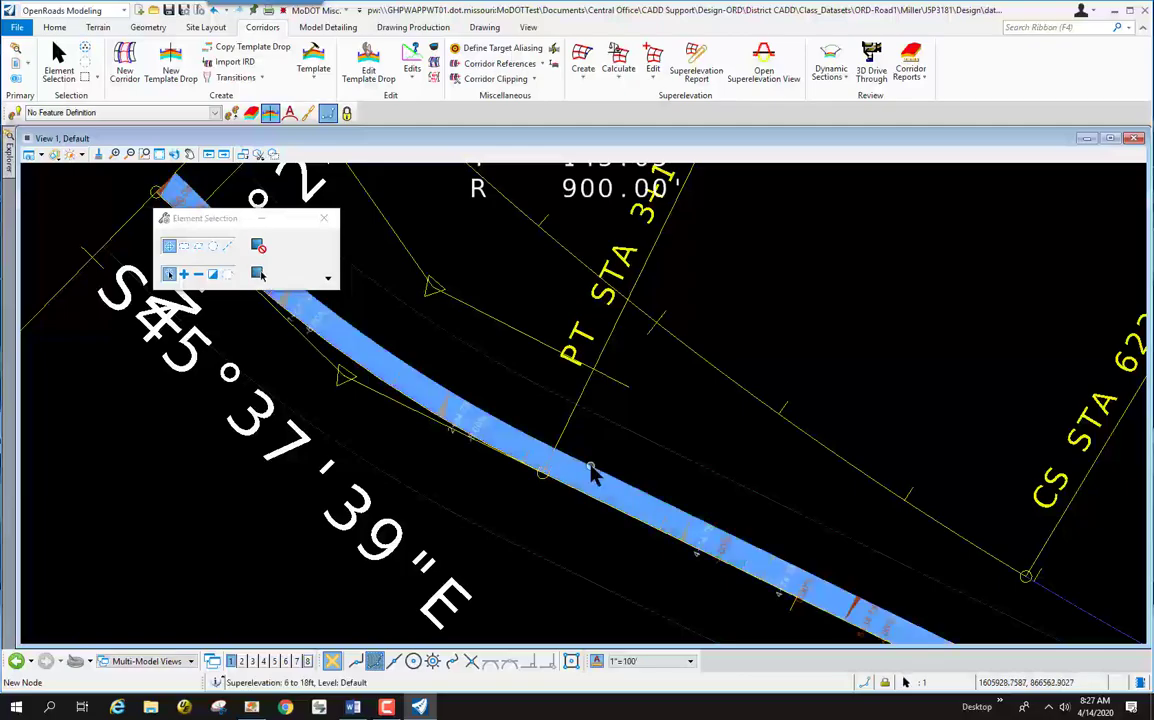
mouse_move(590, 473)
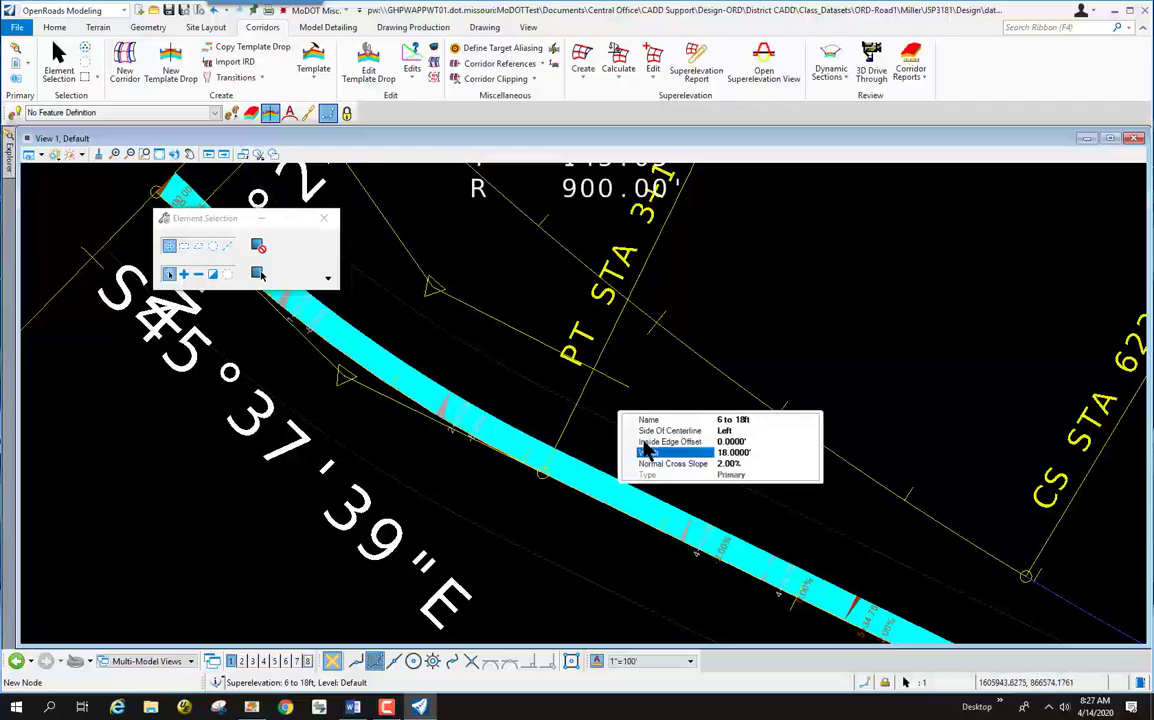
left_click(735, 419)
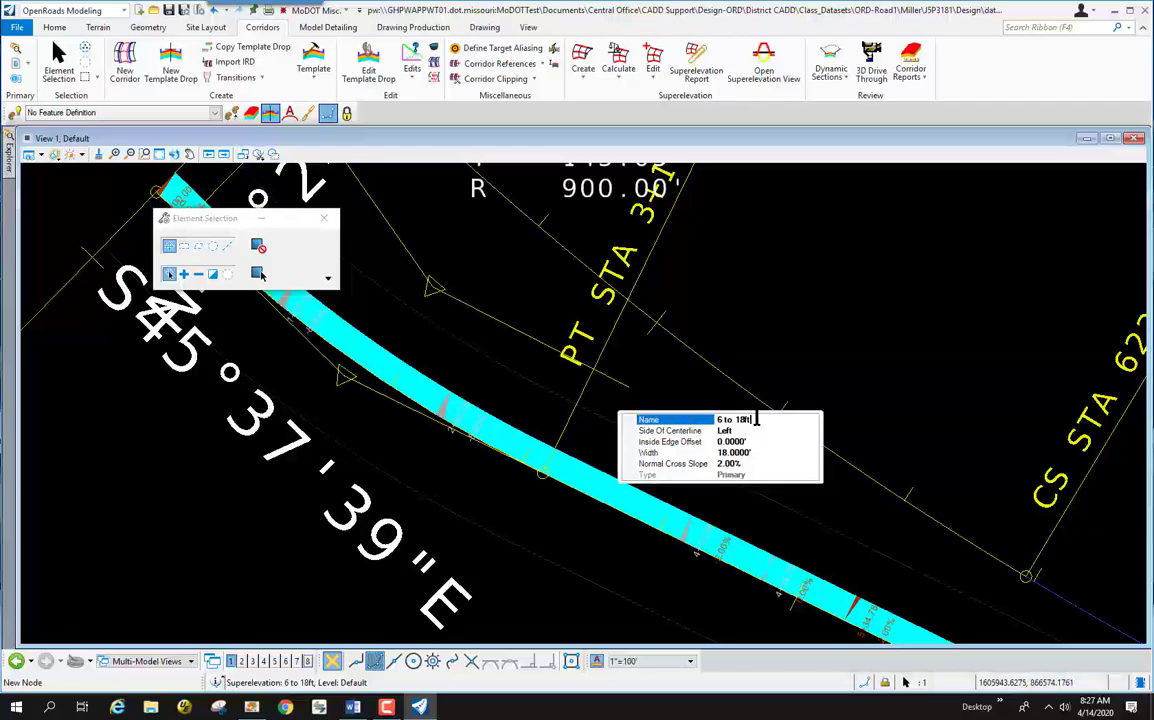
left_click_drag(755, 419, 714, 419)
left_click(712, 419)
key("Escape")
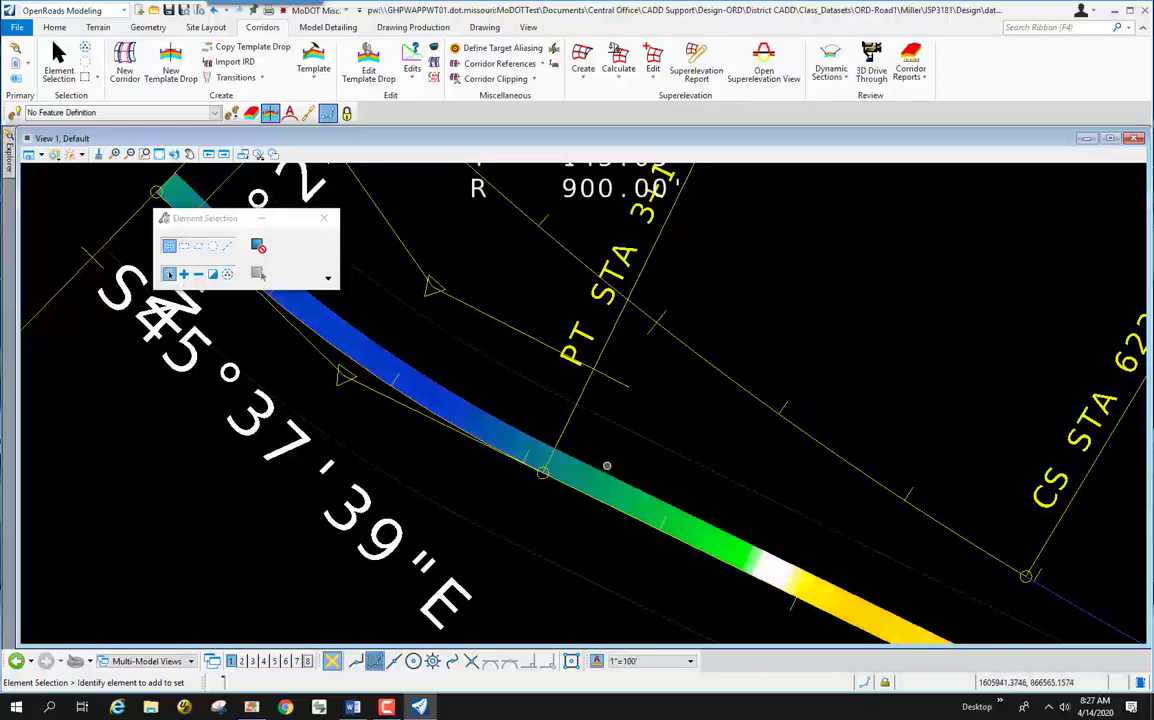
Step: Set the lane's cross slope to 2.00% at stations 11+17.90 and 13+54.21 near the end of Ramp 4
scroll(594, 470, "down", 8)
scroll(786, 468, "up", 6)
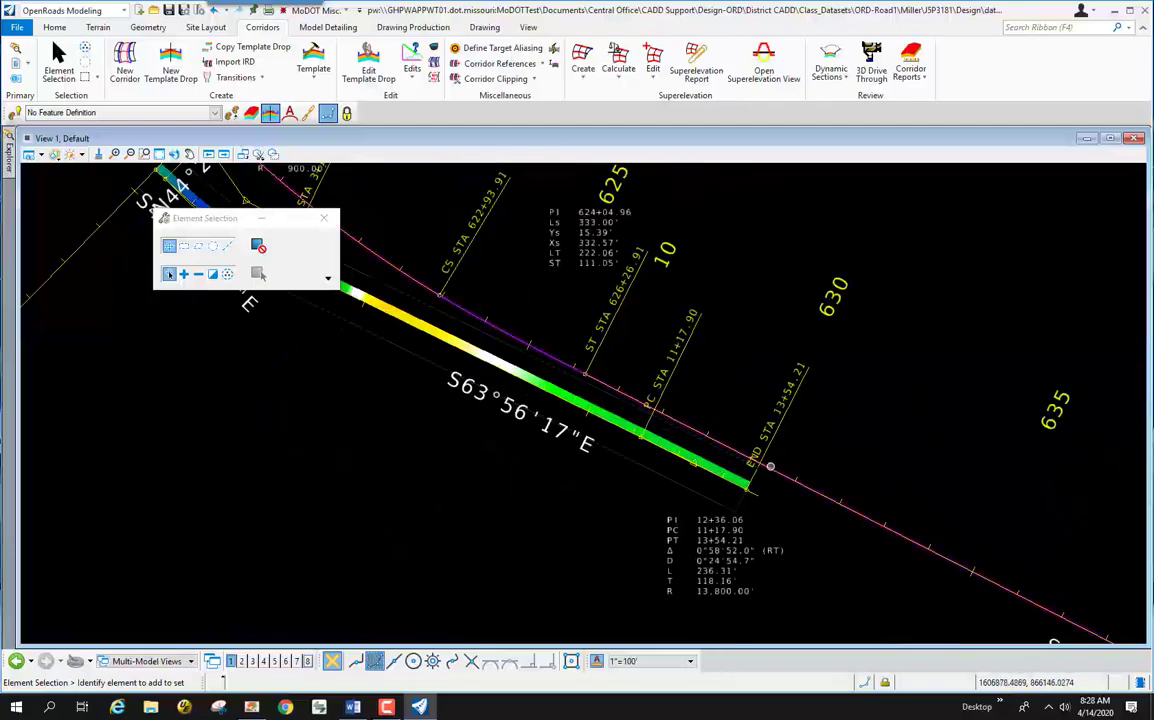
scroll(650, 428, "down", 3)
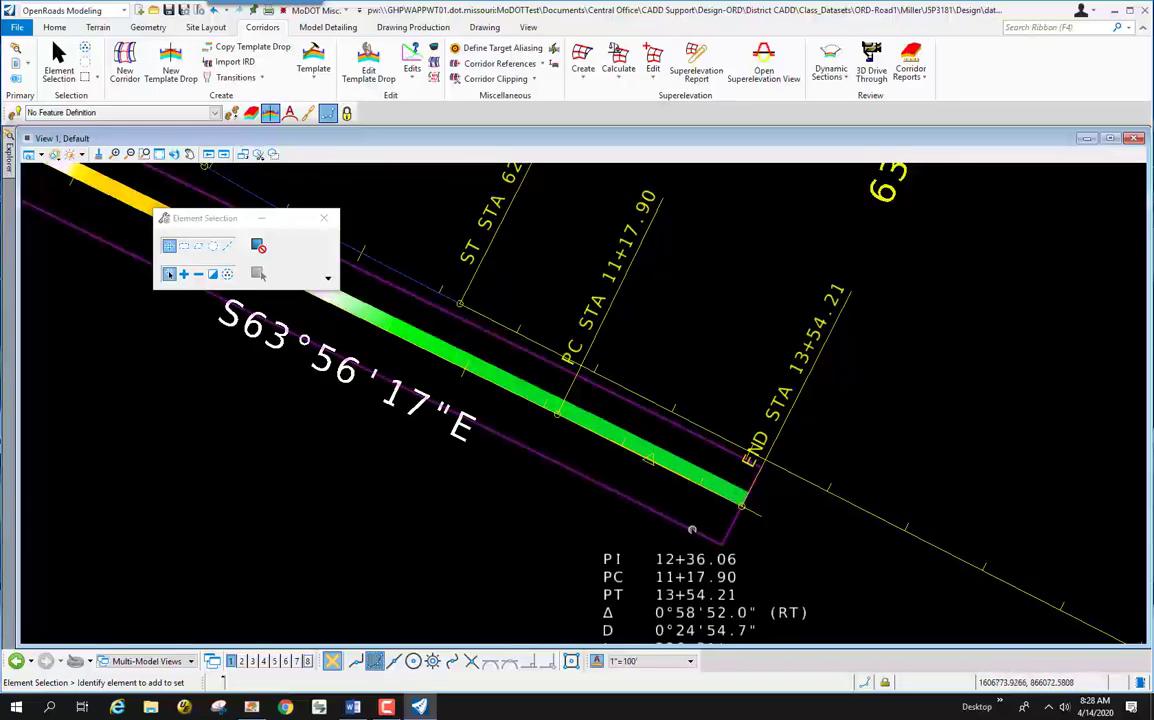
left_click(767, 528)
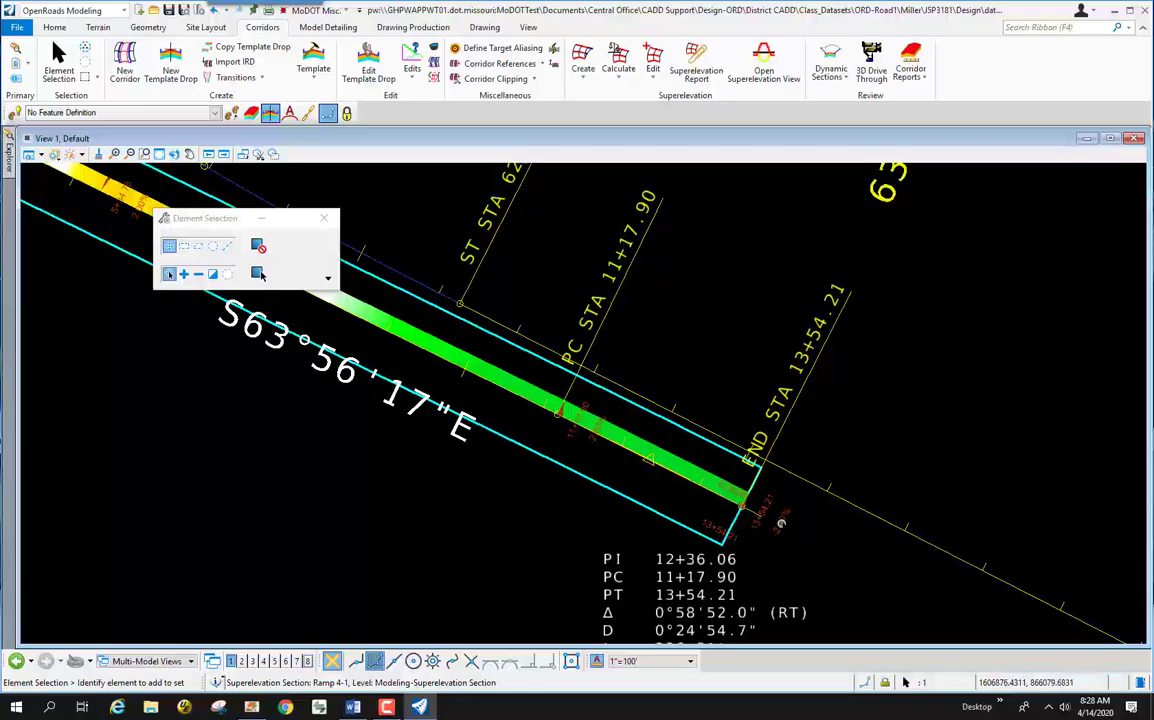
left_click(780, 521)
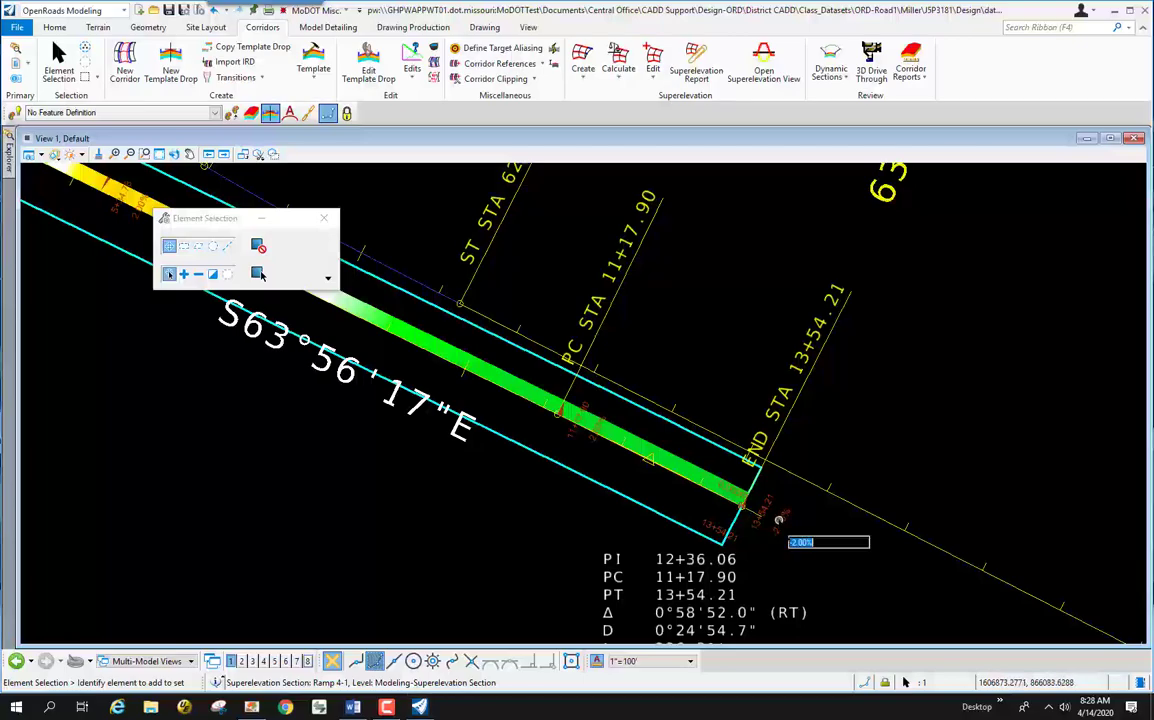
type("0")
key("Return")
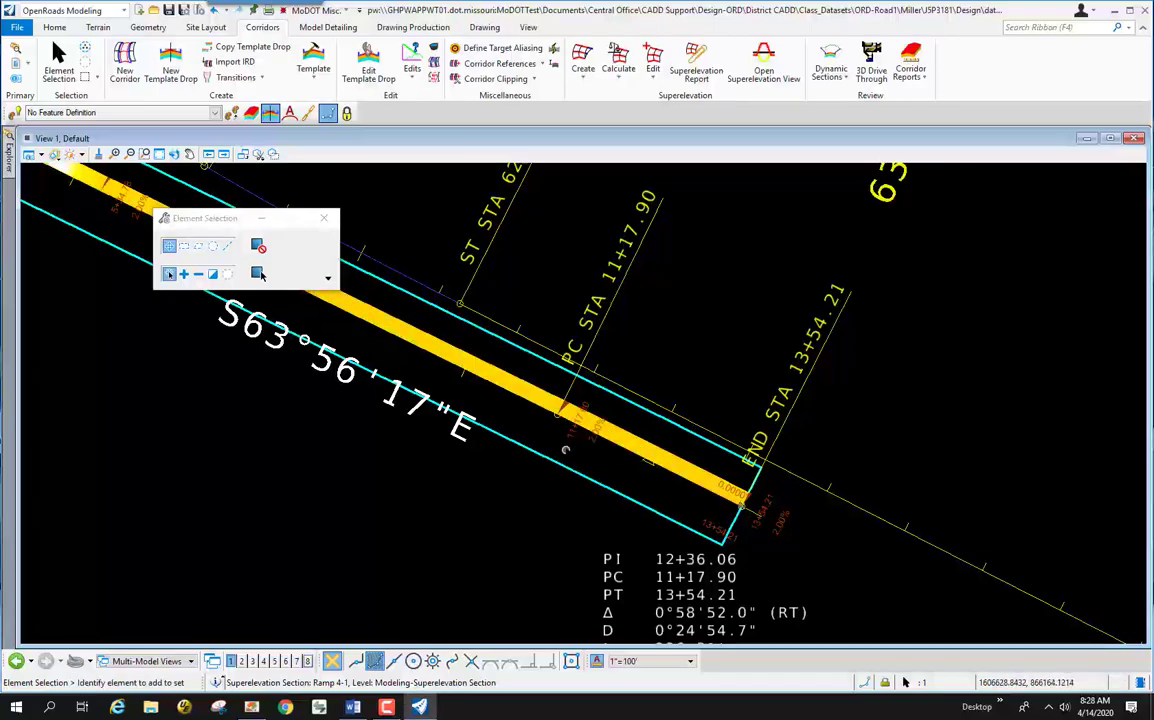
scroll(601, 428, "down", 4)
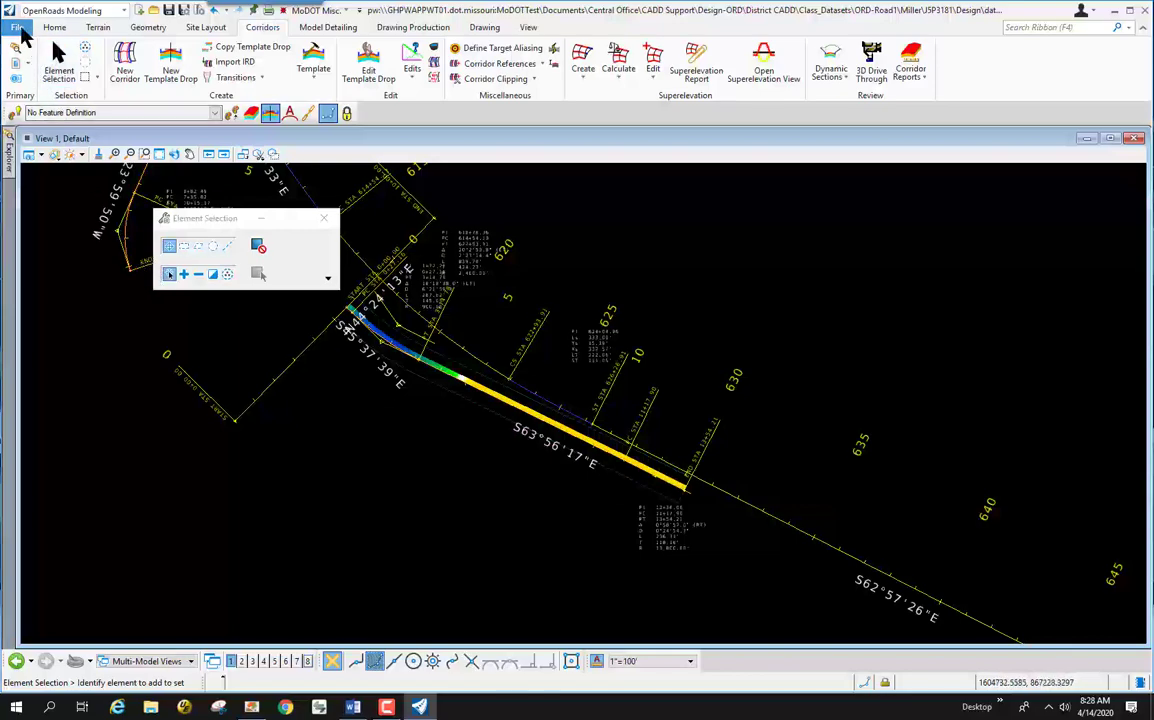
Step: Open Corridors_J5P3181.dgn from the data-6 folder and check in the superelevation file
left_click(18, 28)
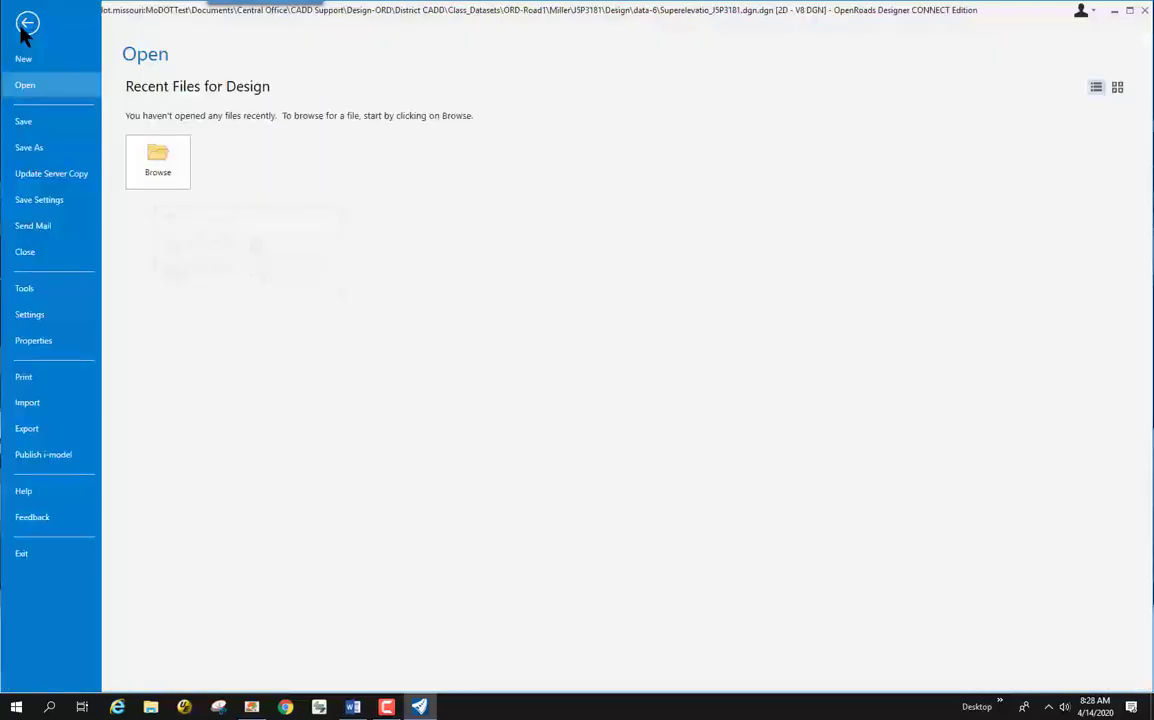
left_click(150, 155)
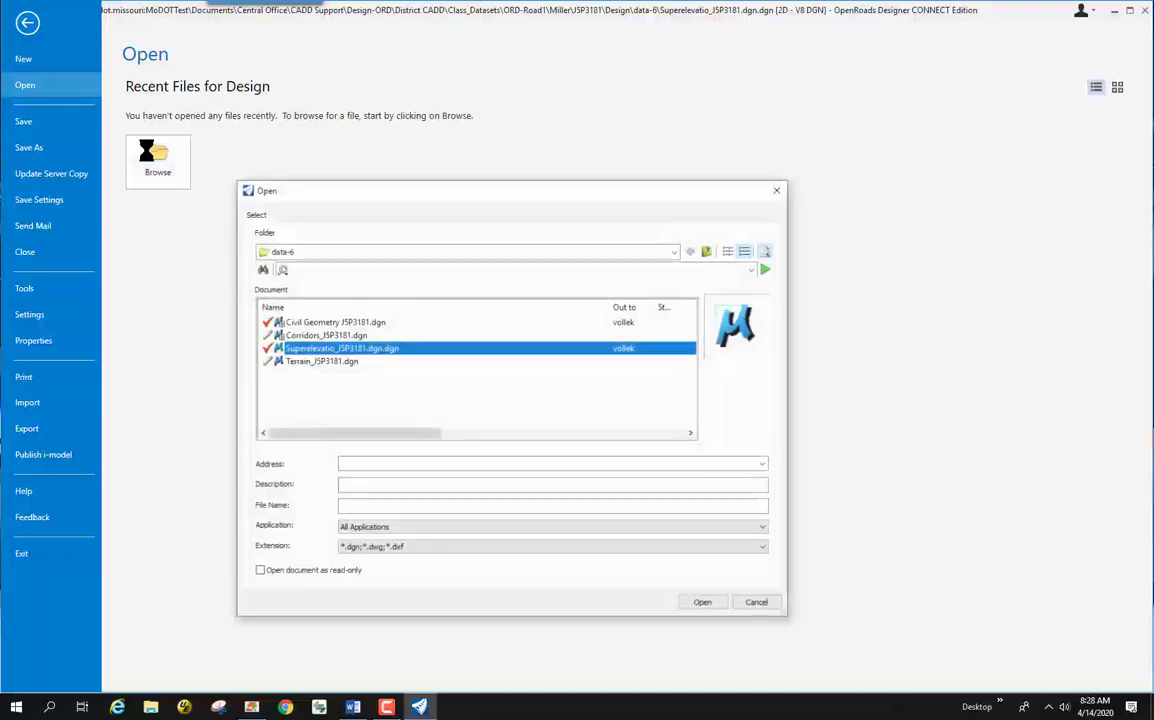
double_click(325, 337)
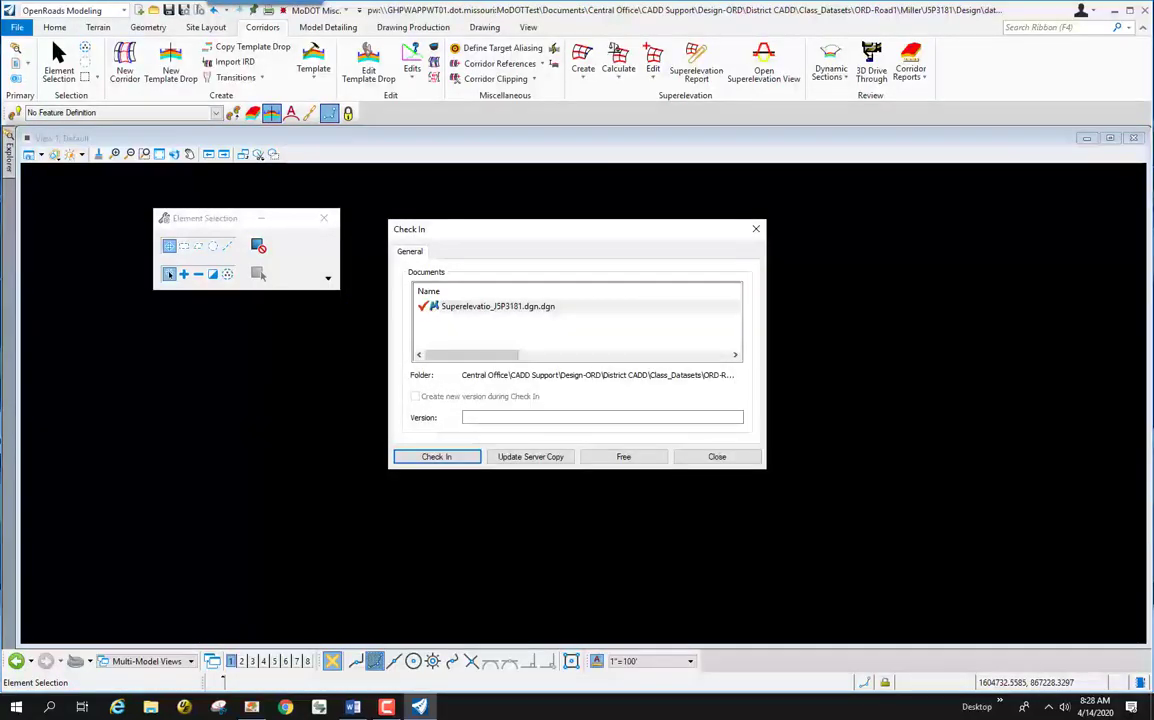
left_click(436, 457)
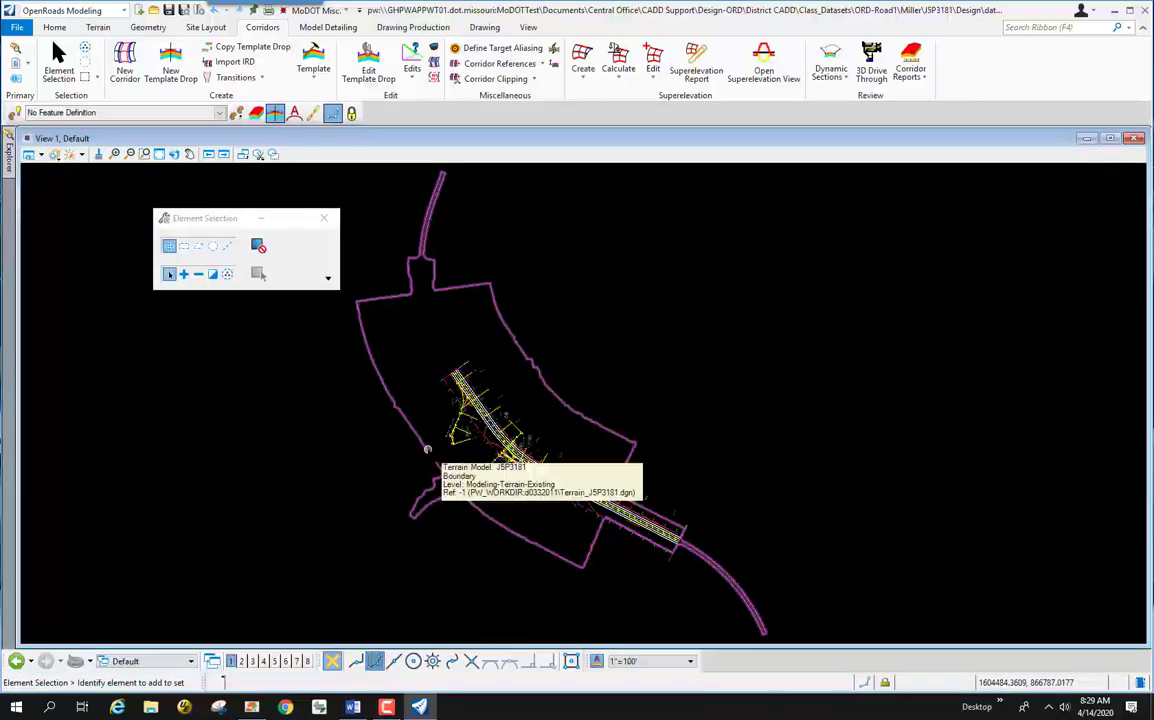
Step: Examine the Ramp 4 corridor's lines, curb and gutter features and corridor boundary in plan near station 3+14.78
scroll(497, 431, "up", 5)
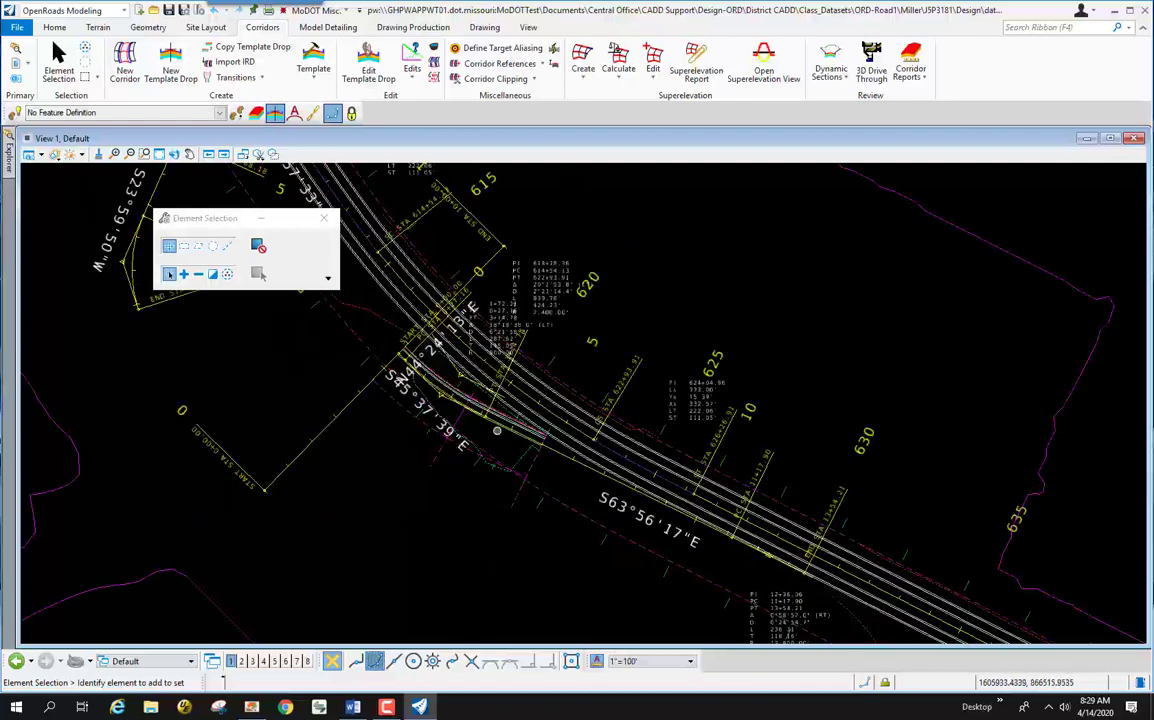
scroll(497, 431, "up", 2)
scroll(497, 431, "down", 3)
scroll(573, 452, "up", 1)
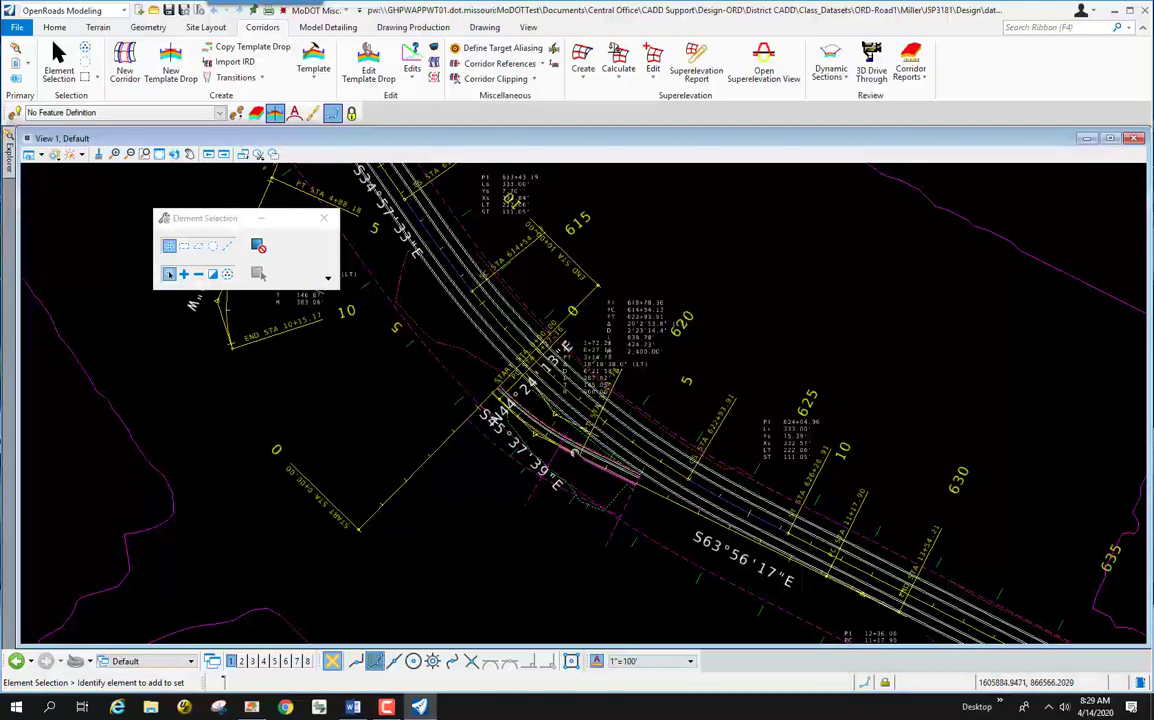
scroll(575, 452, "up", 5)
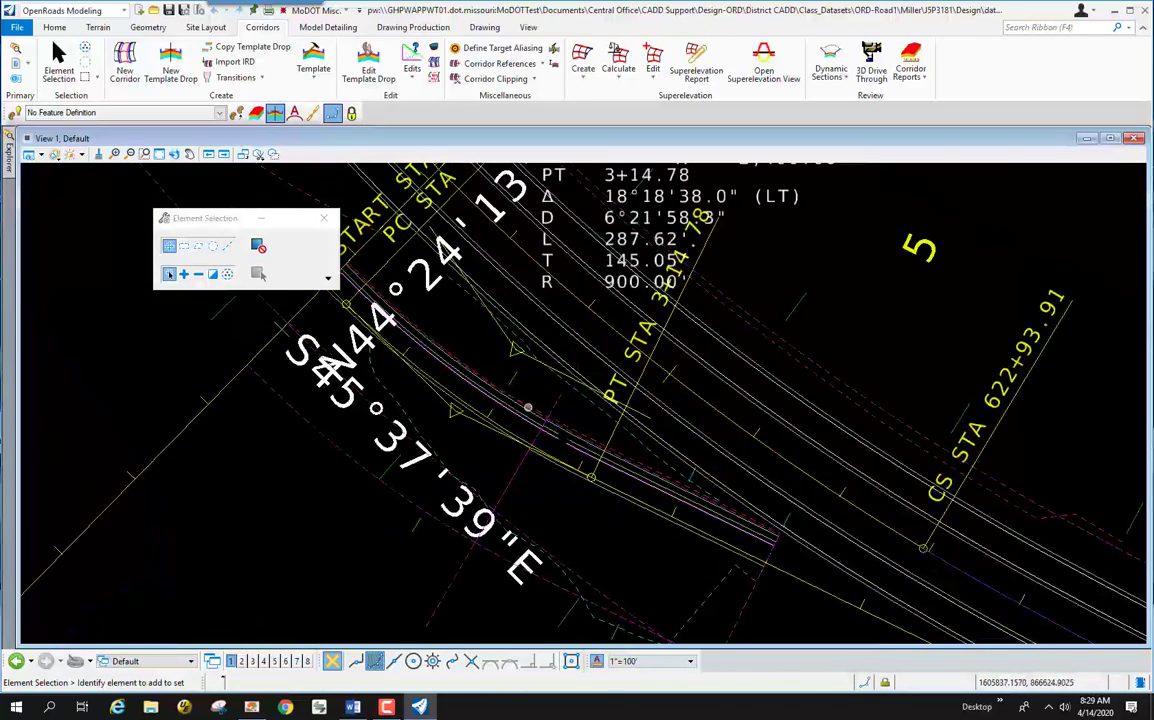
scroll(528, 407, "up", 2)
mouse_move(556, 428)
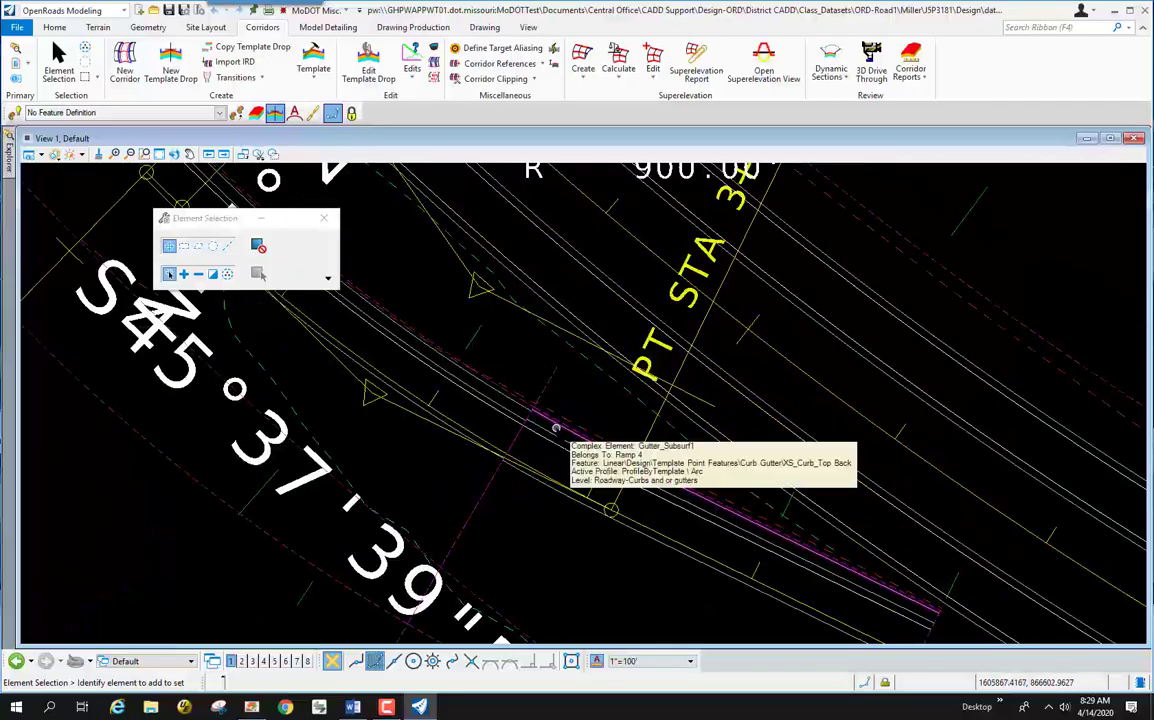
scroll(530, 383, "down", 2)
scroll(530, 383, "up", 2)
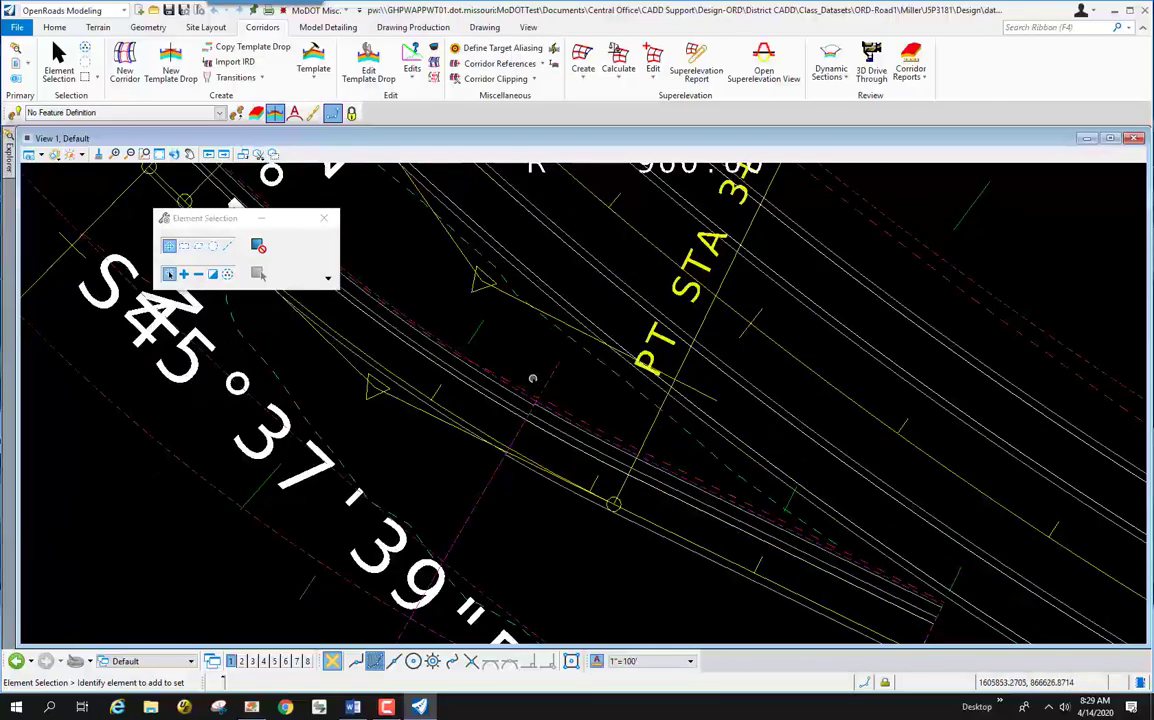
scroll(530, 382, "down", 2)
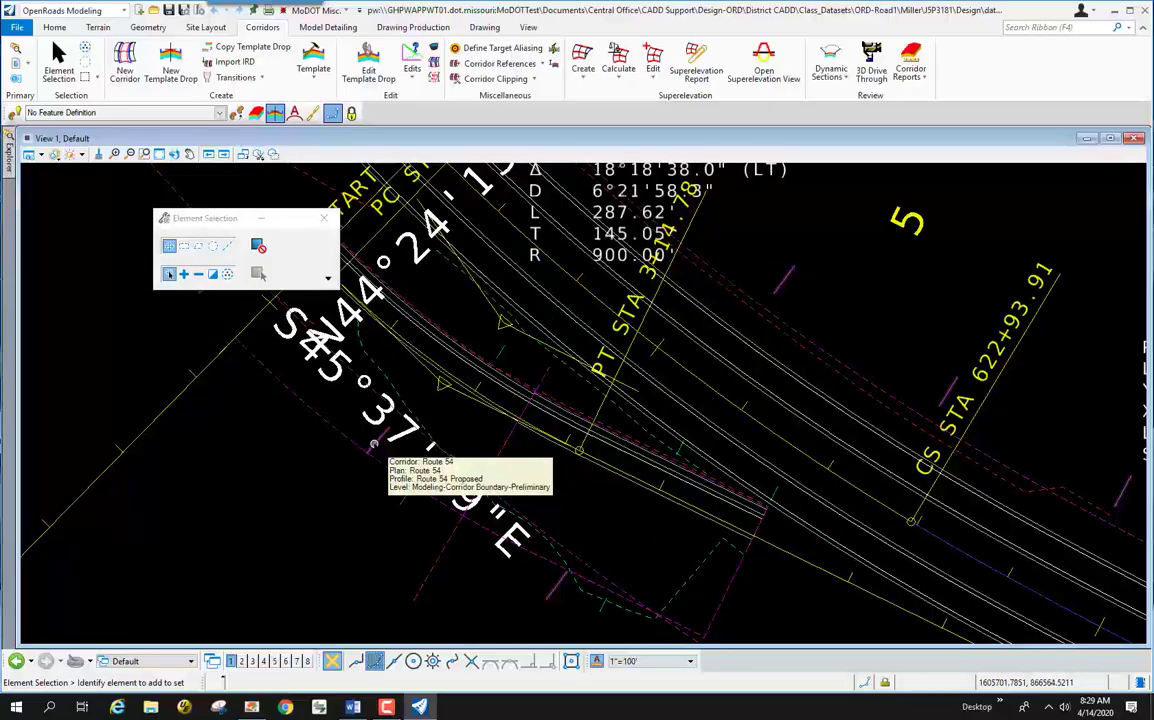
mouse_move(403, 501)
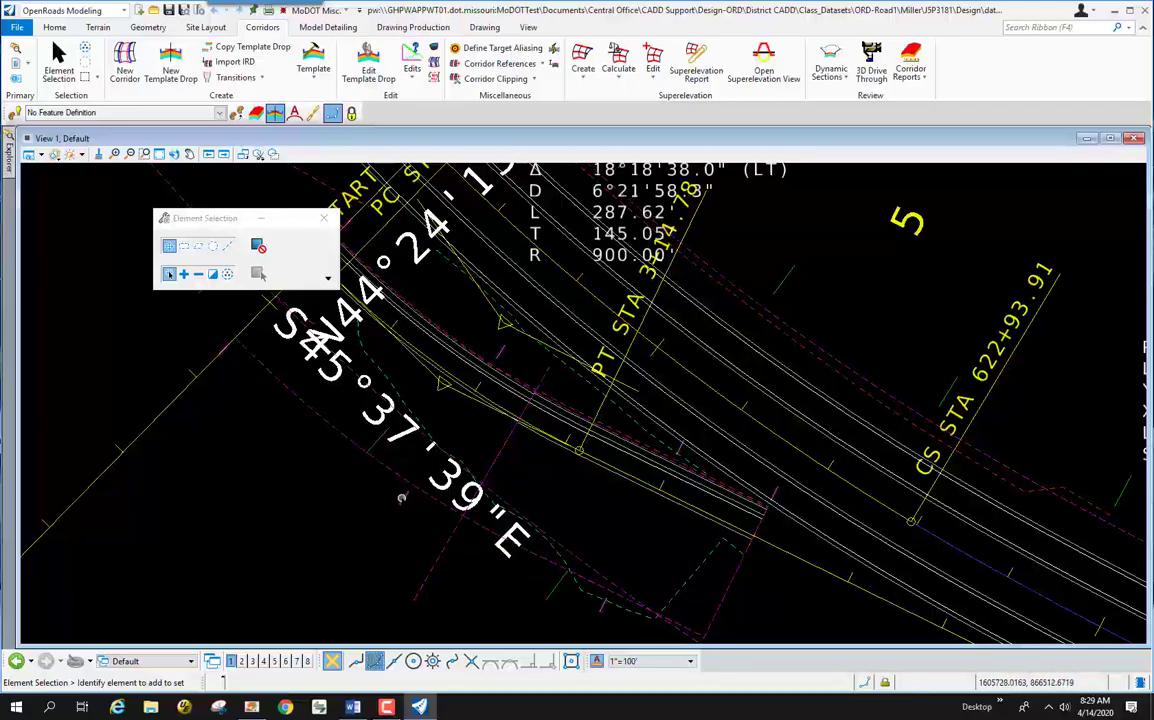
Step: Attach Superelevatio_J5P3181.dgn.dgn from the data-6 folder as a reference, using its Default model and Coincident - World orientation
left_click(55, 28)
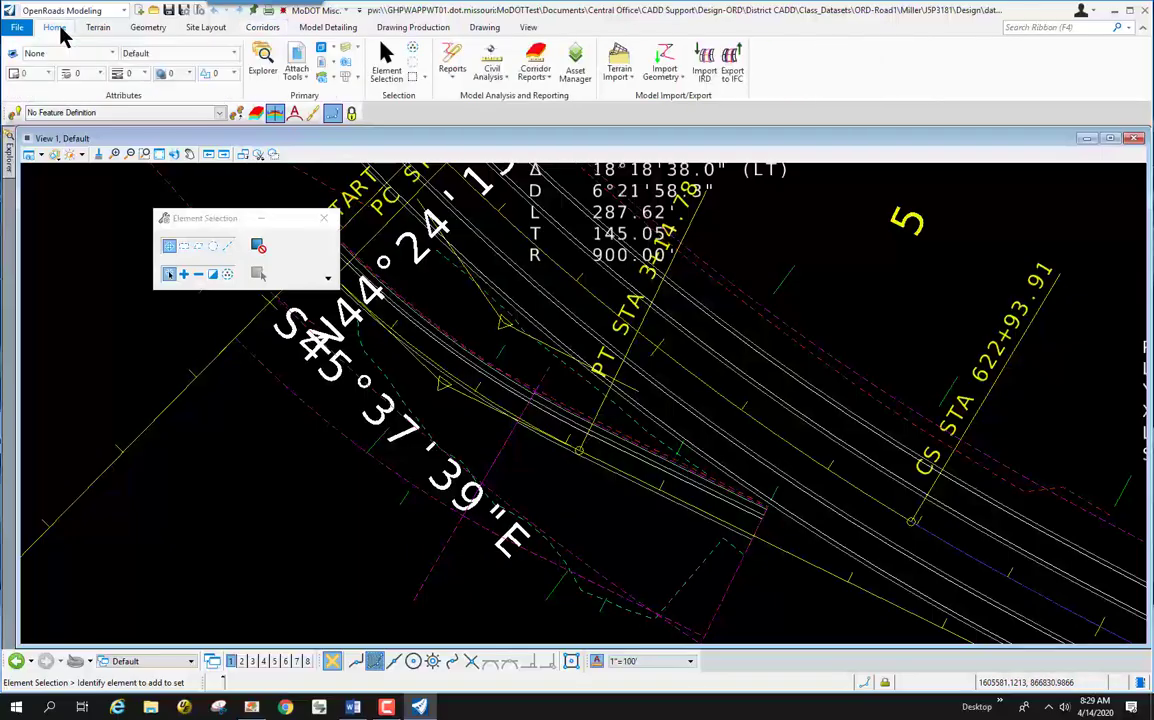
left_click(297, 60)
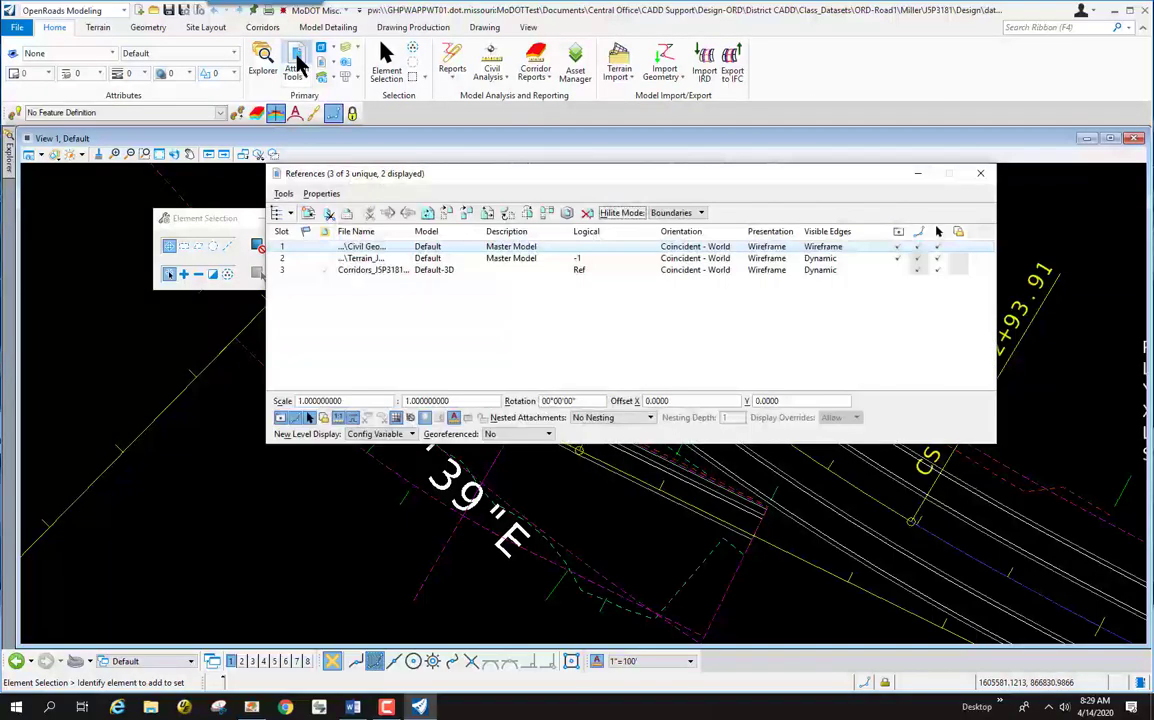
left_click(284, 193)
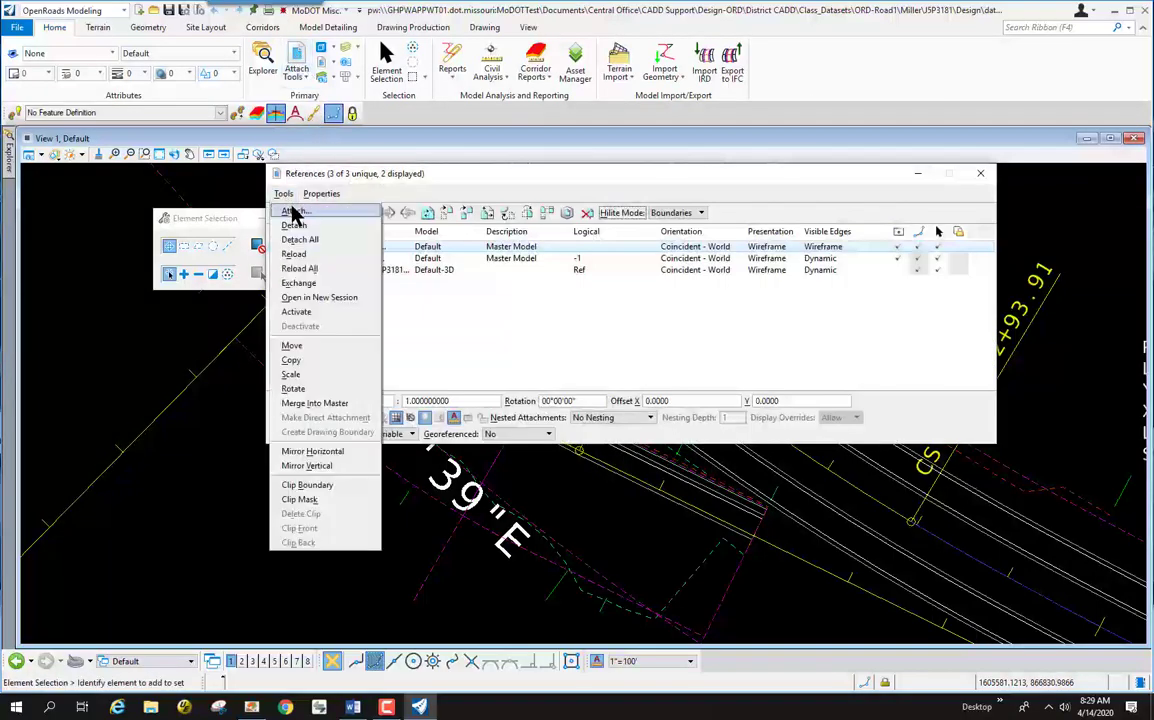
left_click(293, 213)
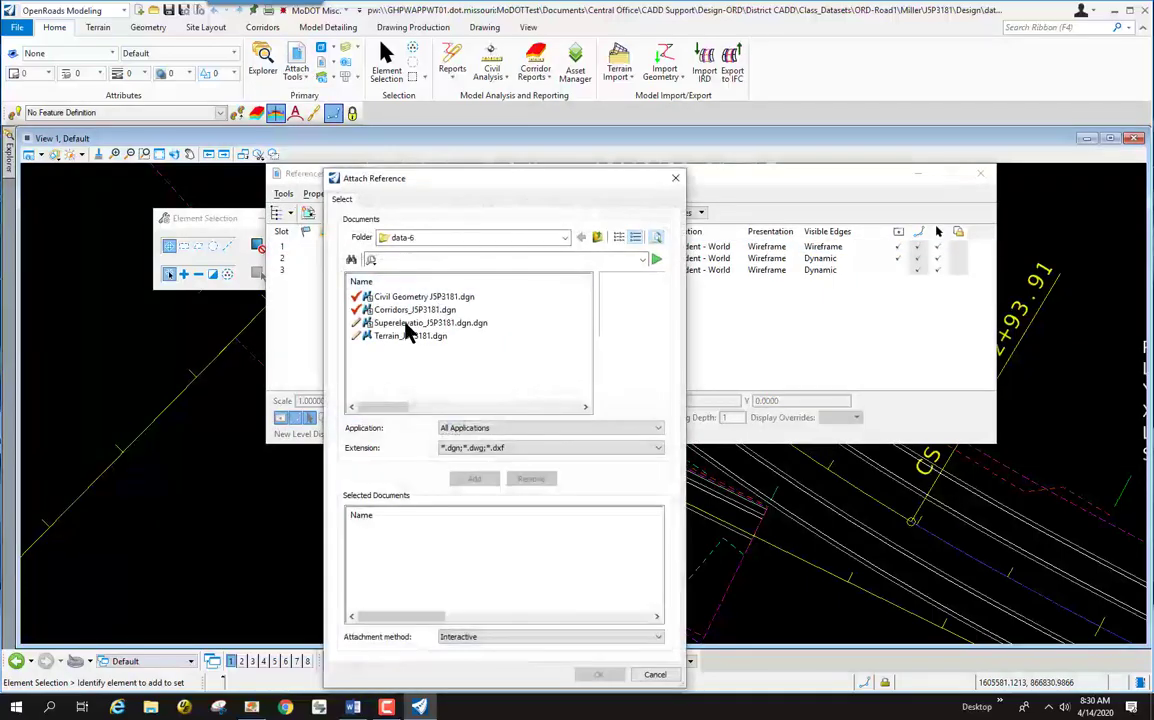
double_click(404, 324)
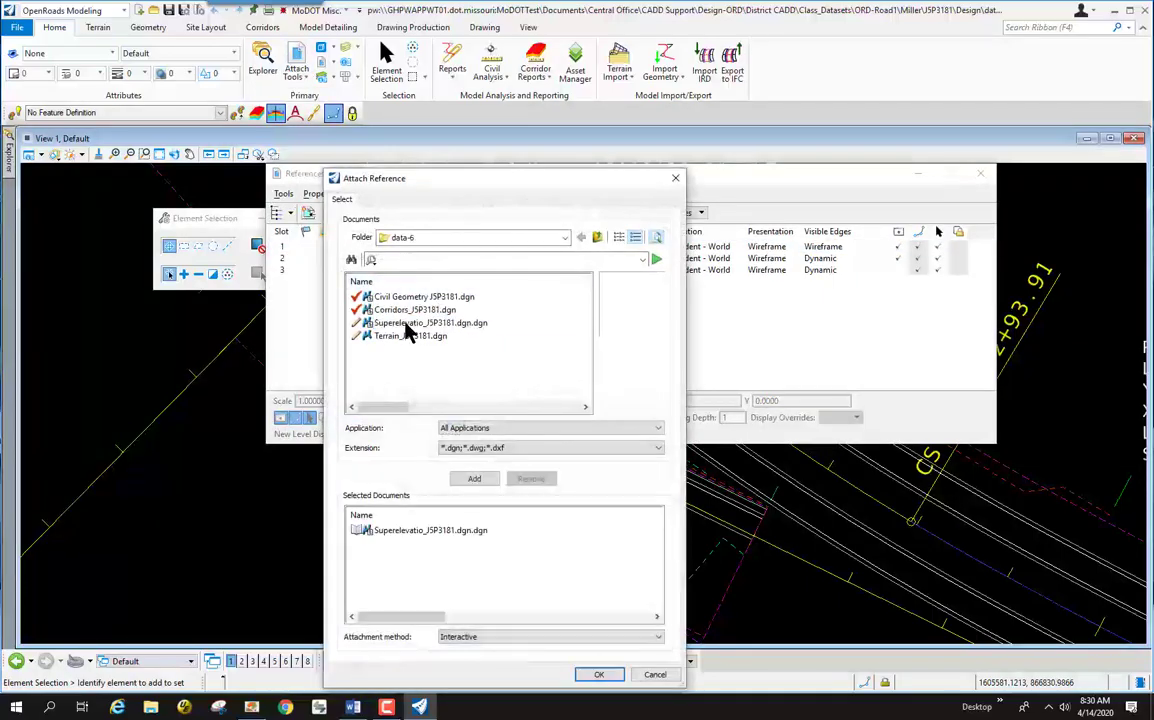
left_click(592, 674)
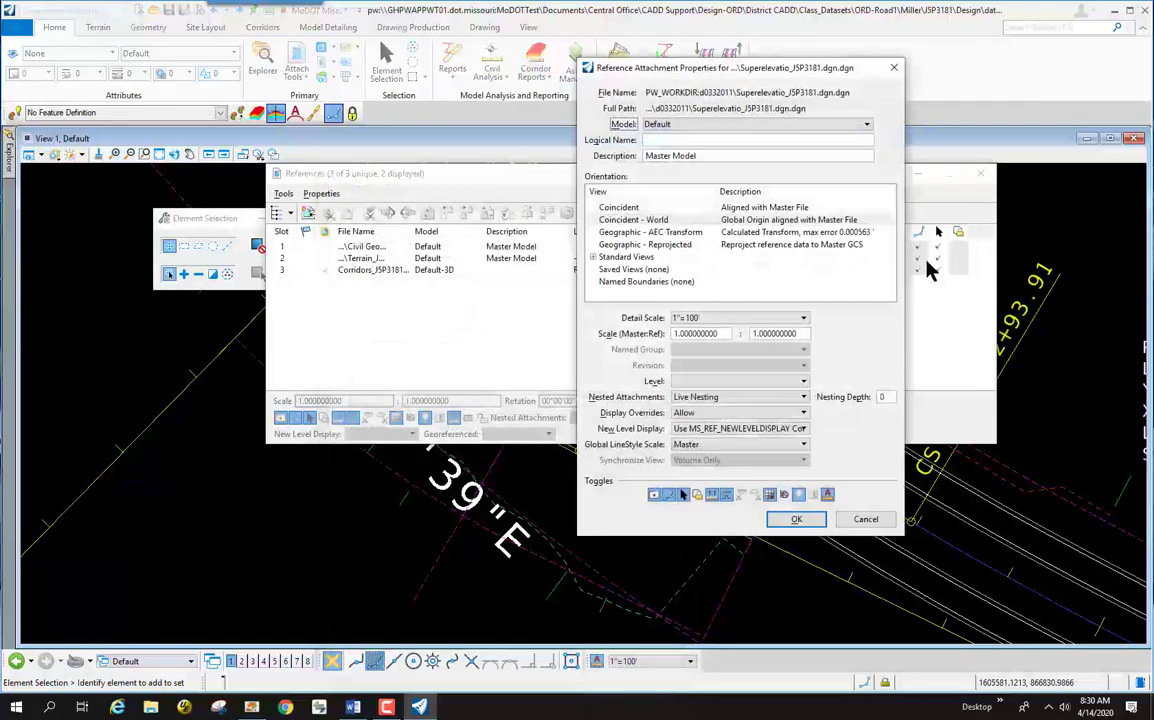
left_click(812, 518)
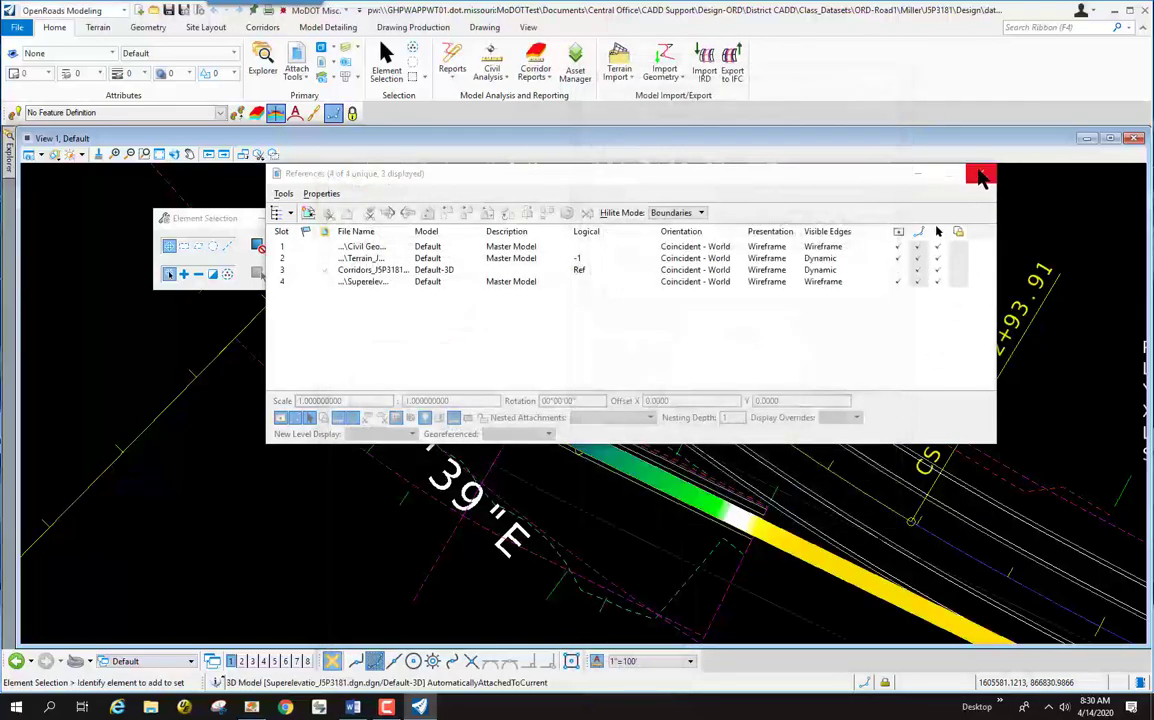
left_click(981, 177)
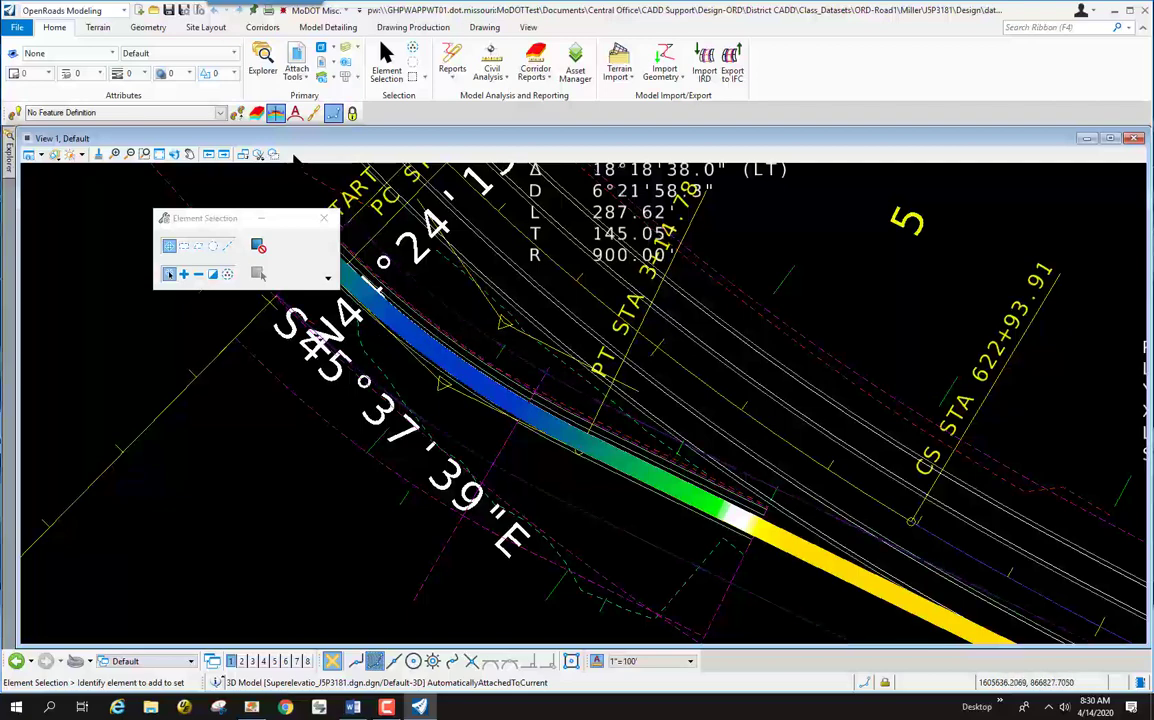
left_click(262, 27)
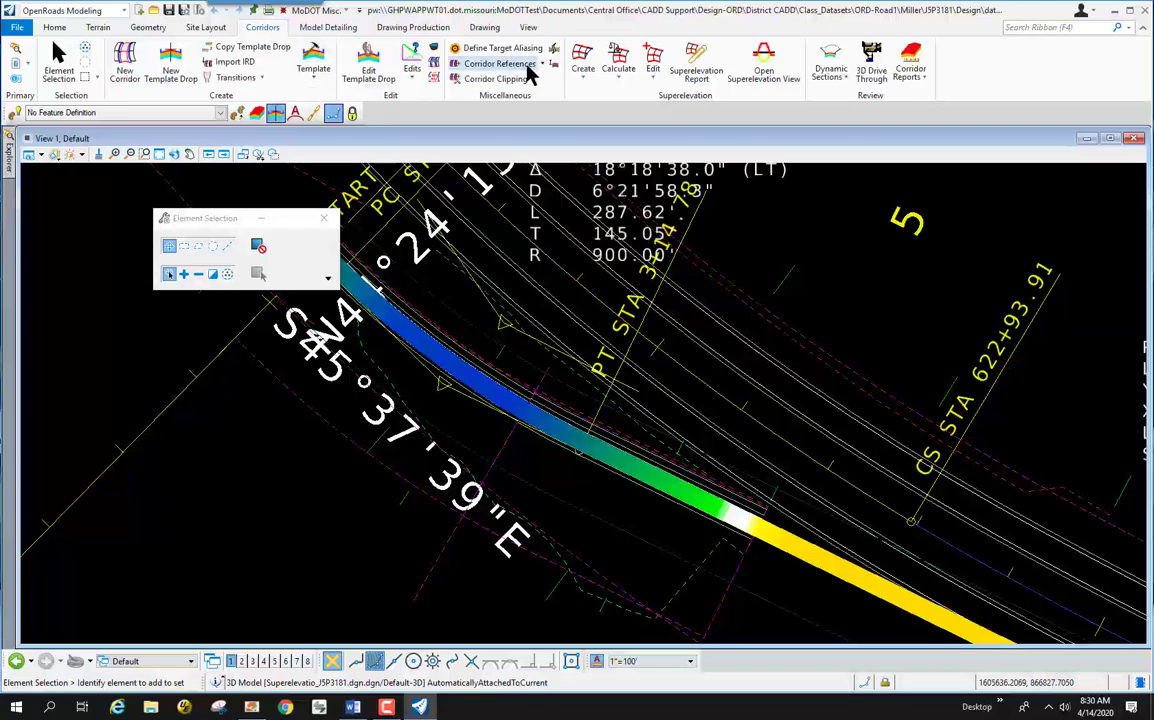
left_click(620, 80)
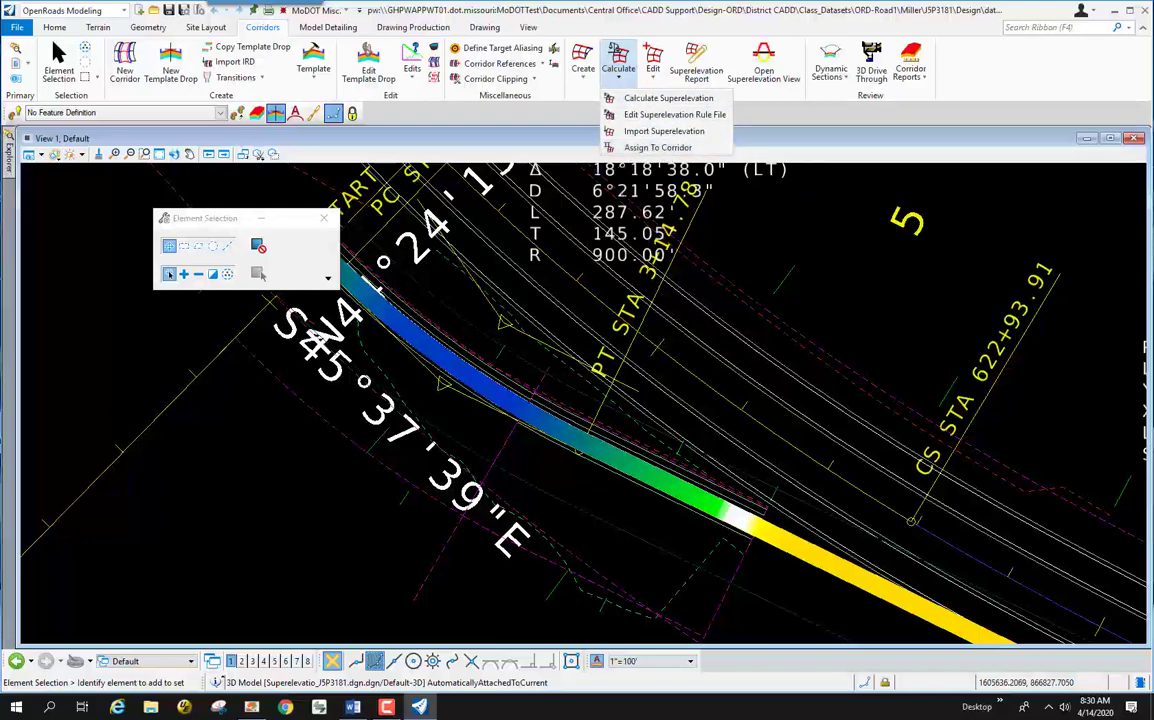
left_click(467, 403)
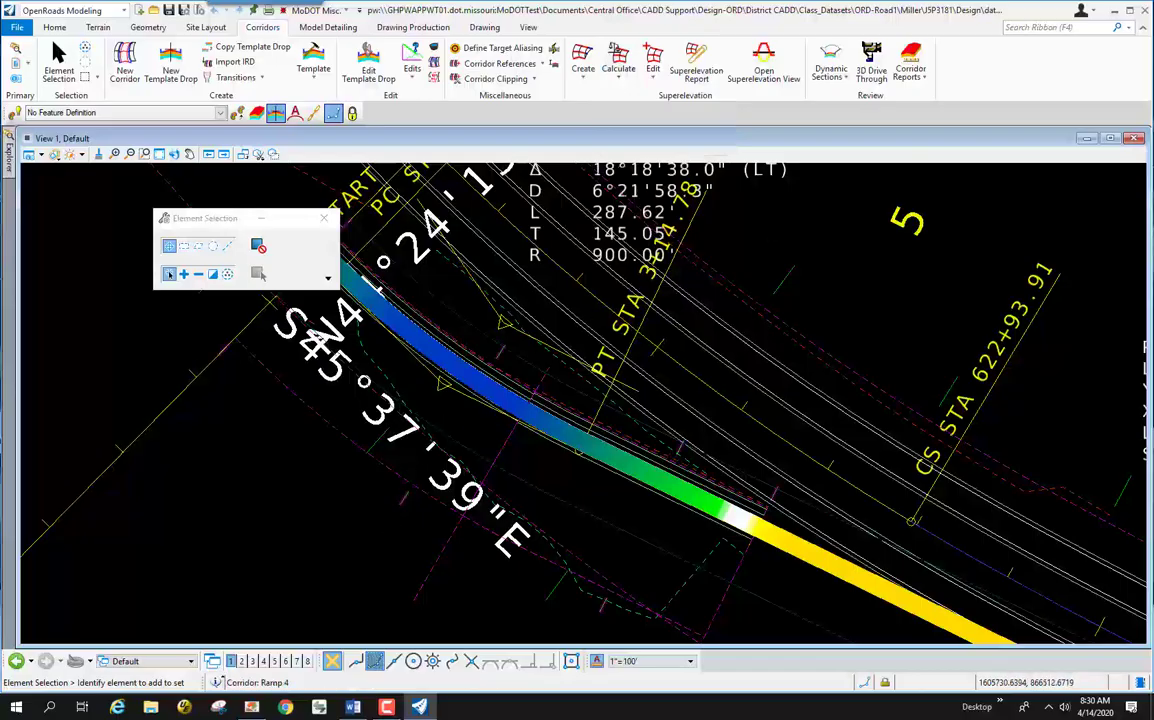
Step: Pick the Ramp 4-1 superelevation section for assignment to the Ramp 4 corridor and complete the section selection
left_click(403, 497)
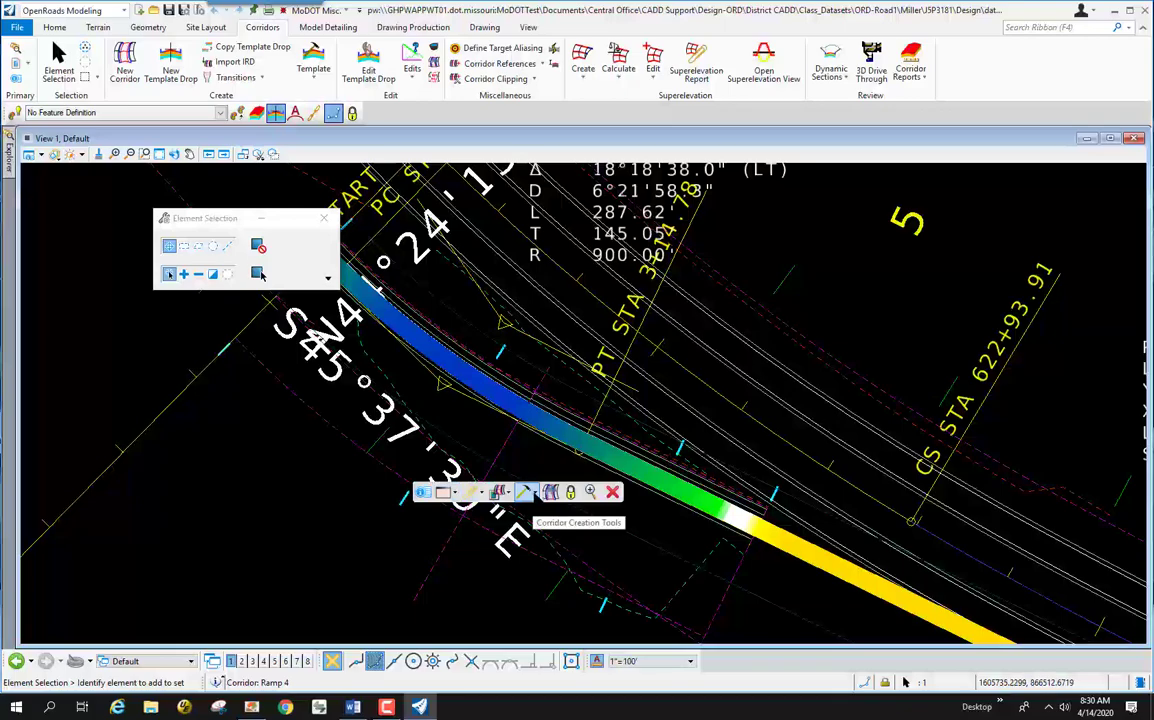
mouse_move(537, 498)
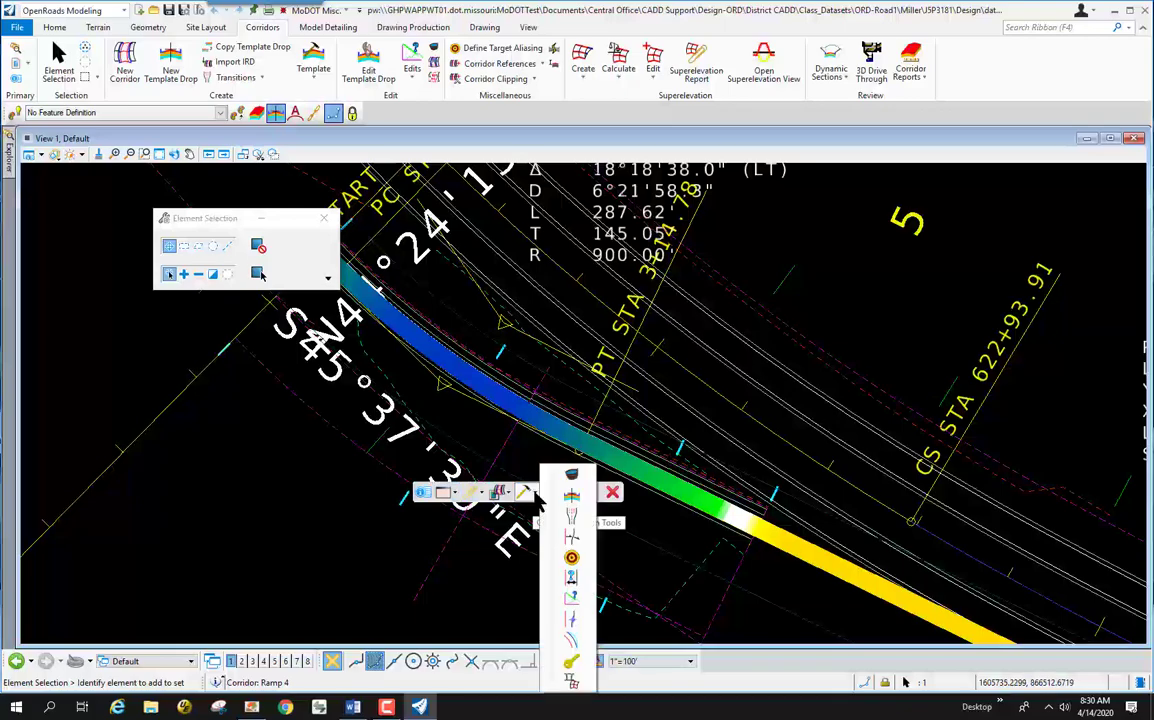
left_click(570, 681)
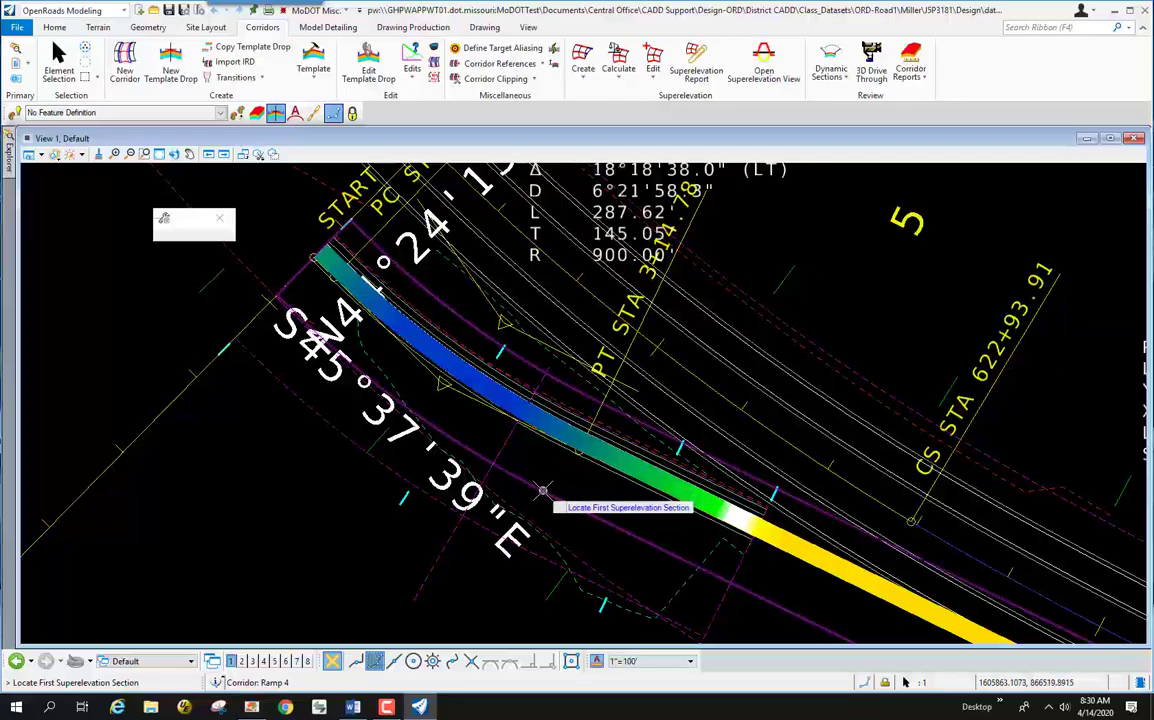
left_click(542, 495)
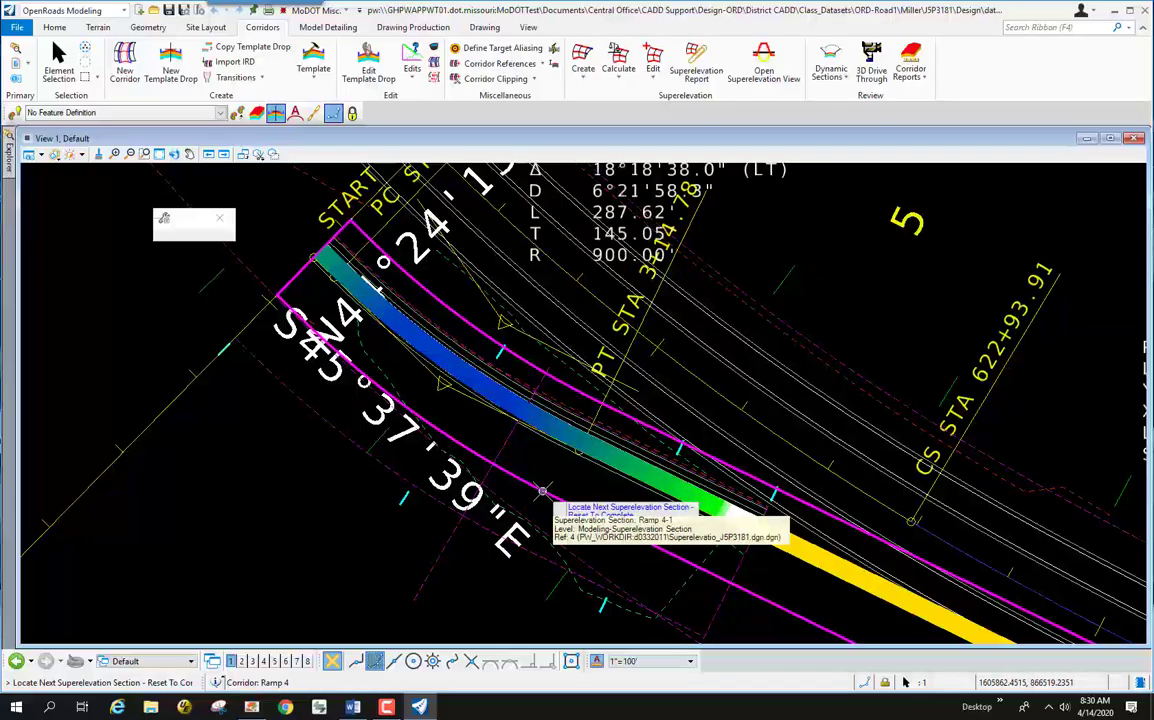
right_click(276, 477)
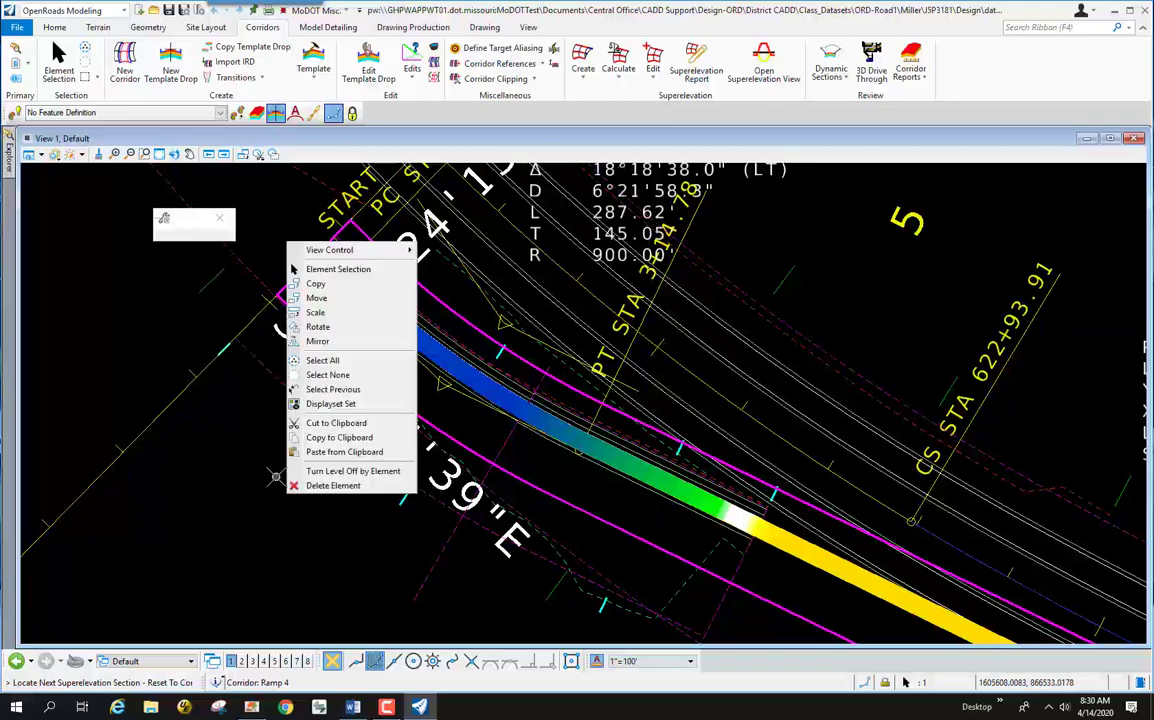
right_click(262, 477)
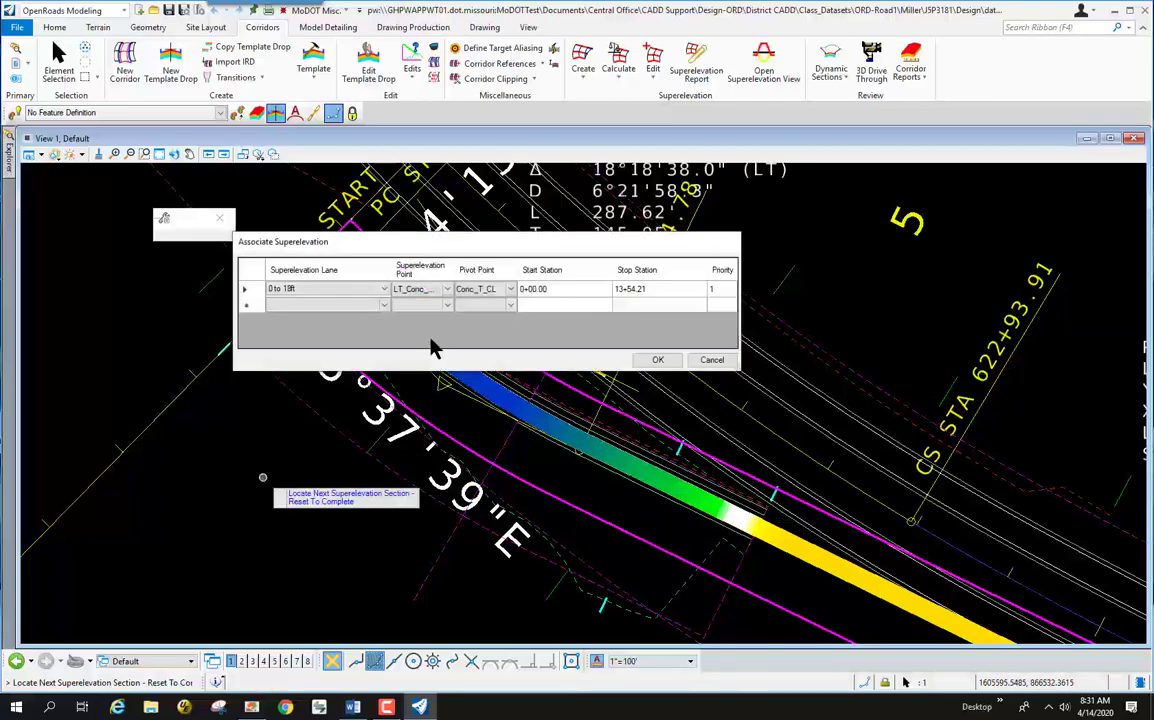
Step: Enlarge the association table and accept lane 0 to 18ft with LT_Conc_T_EOP pivoting about Conc_T_CL from station 0+00.00 to 13+54.21
left_click_drag(418, 249, 417, 315)
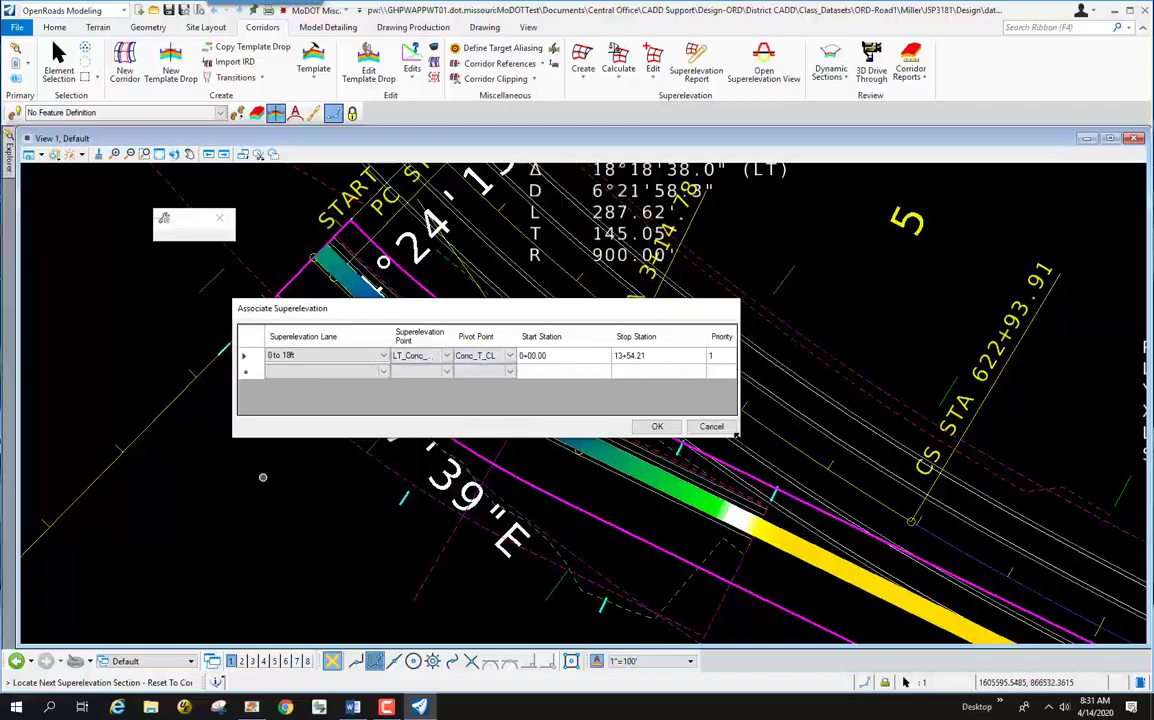
left_click_drag(739, 370, 934, 370)
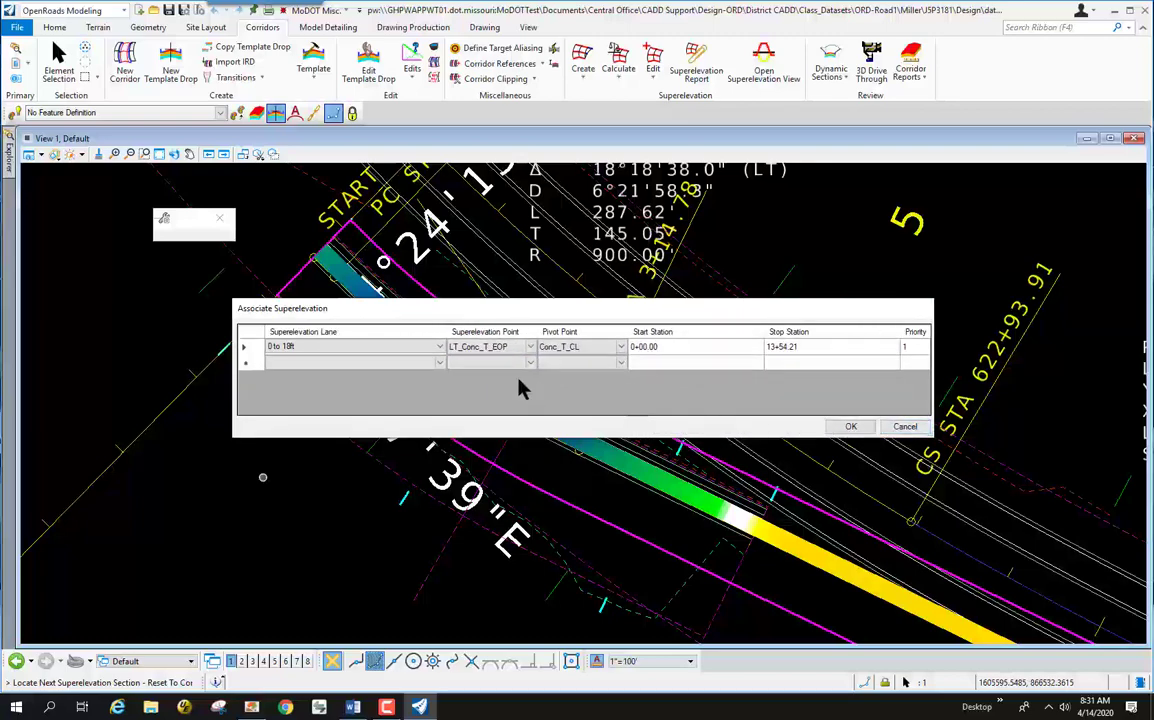
left_click_drag(442, 331, 358, 334)
left_click(450, 364)
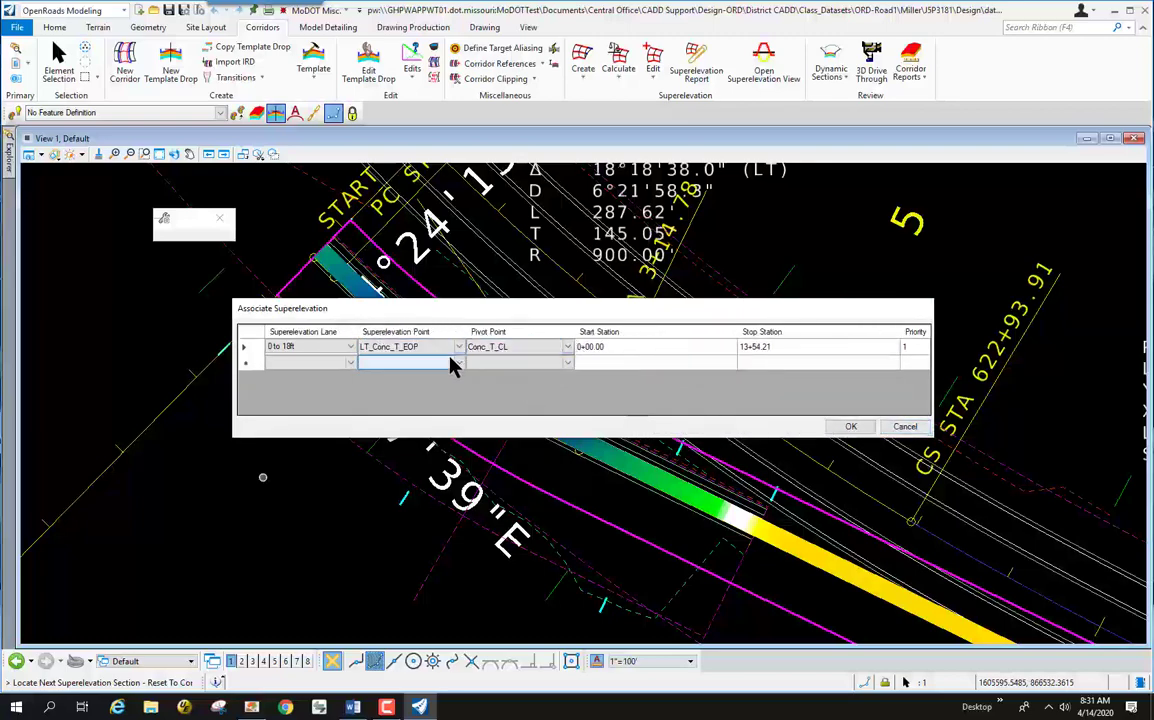
left_click(497, 346)
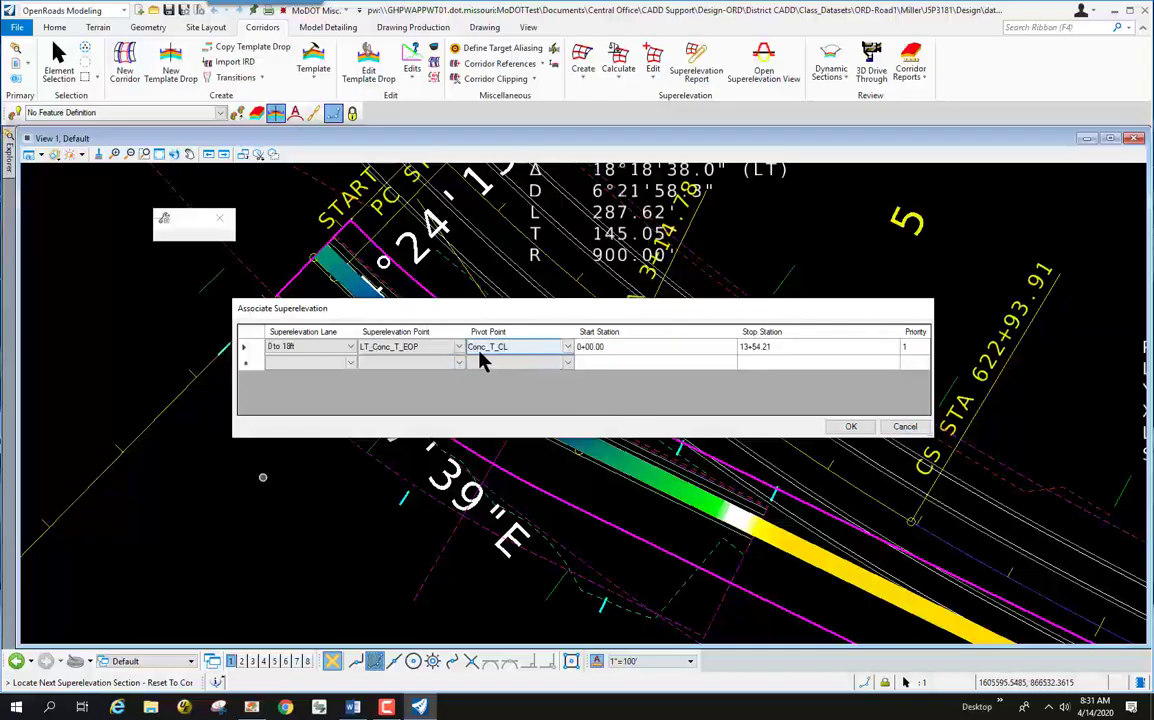
left_click(370, 351)
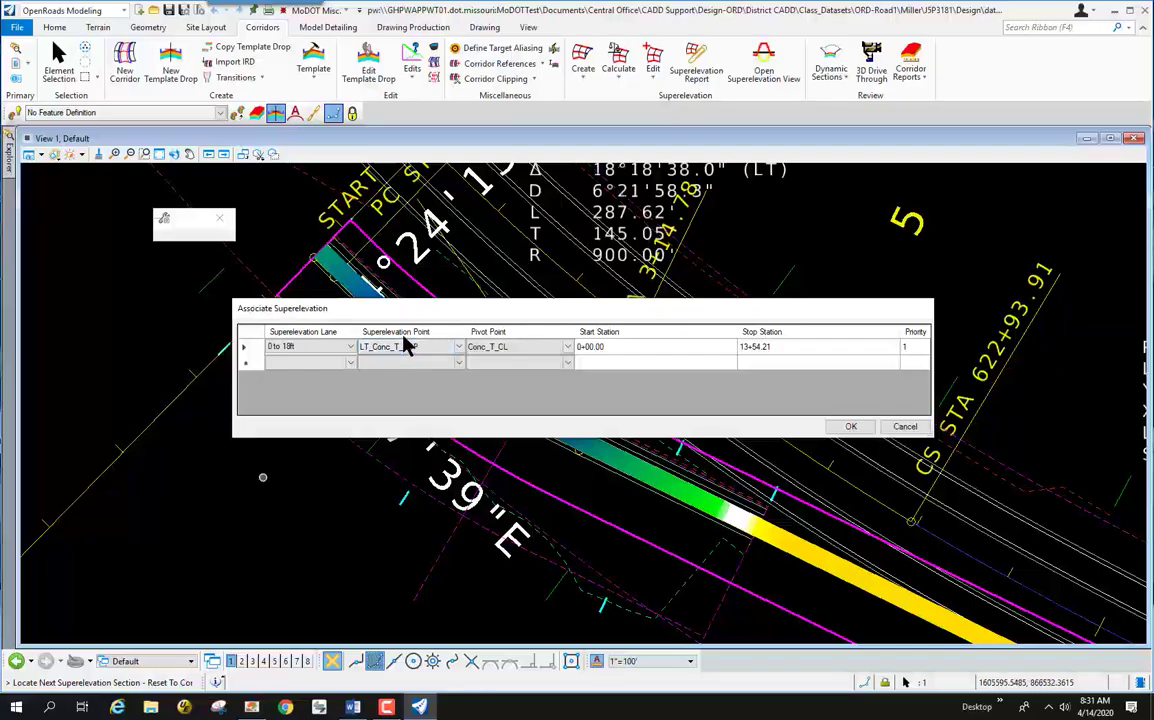
left_click(497, 355)
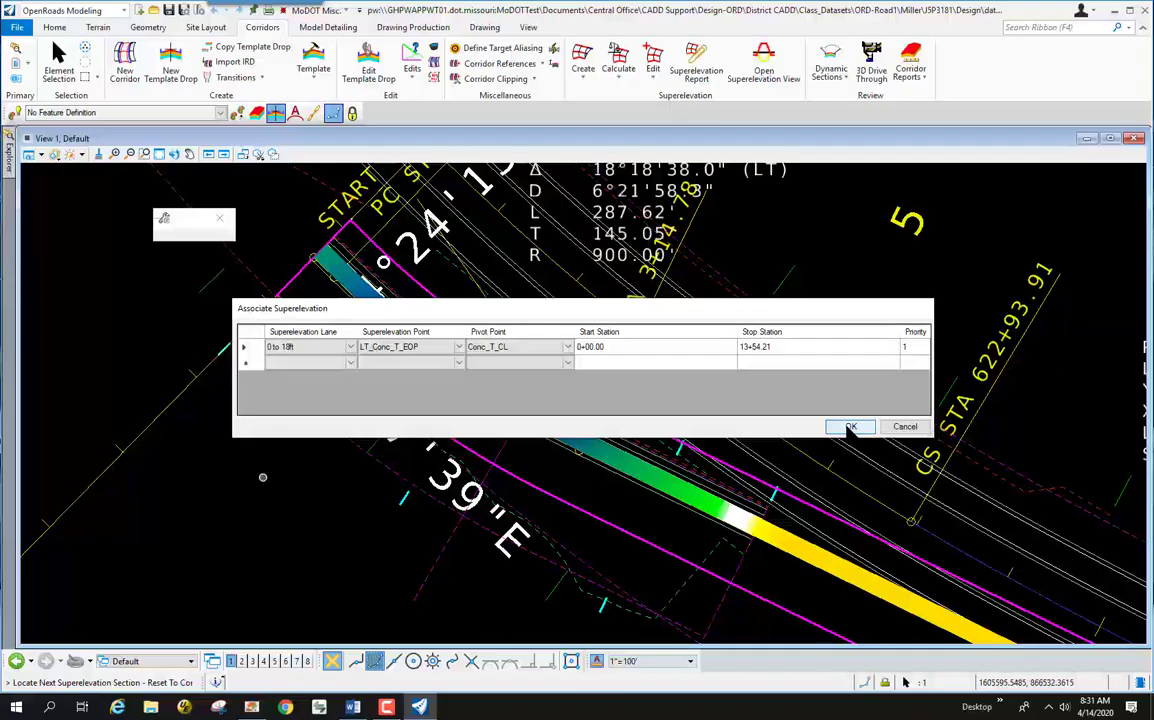
left_click(851, 426)
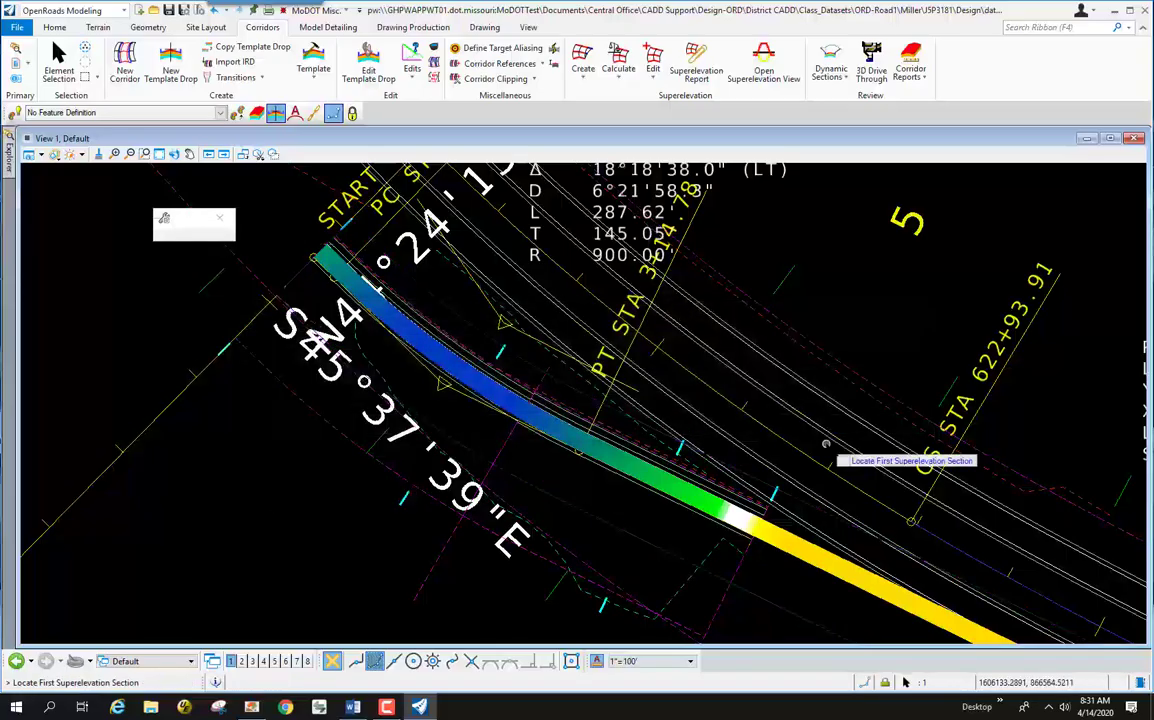
right_click(491, 437)
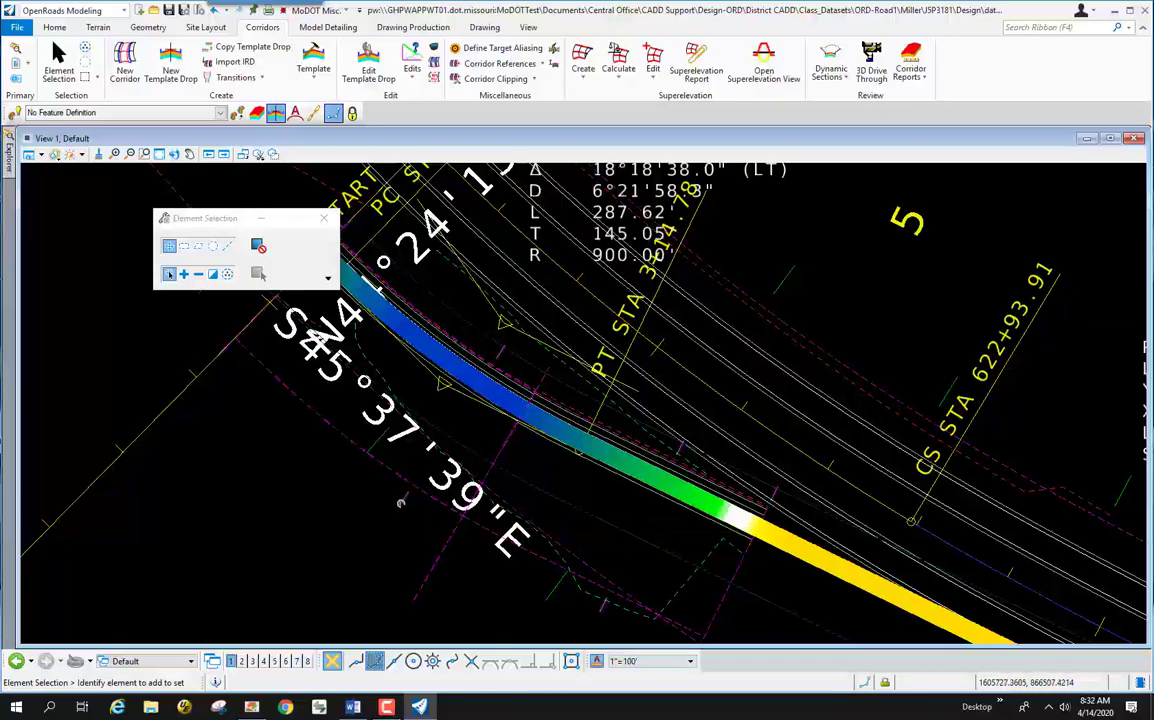
Step: Open the Ramp 4 corridor's cross section model in View 8 and maximize that view
mouse_move(403, 498)
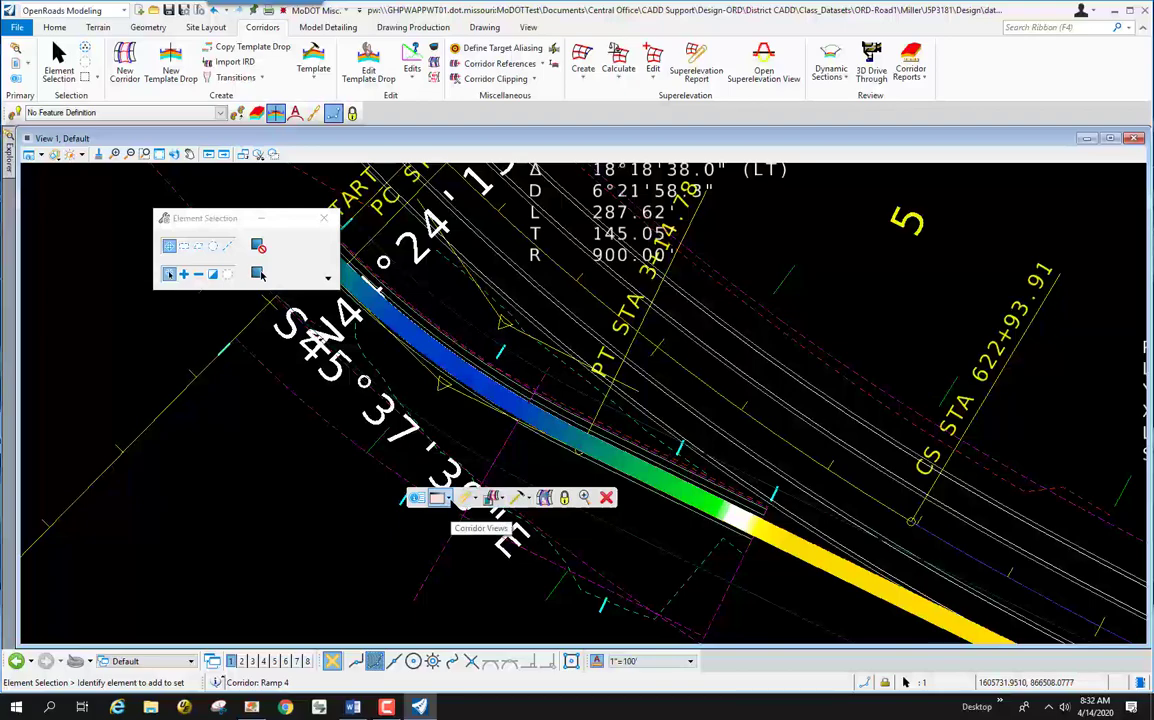
left_click(442, 500)
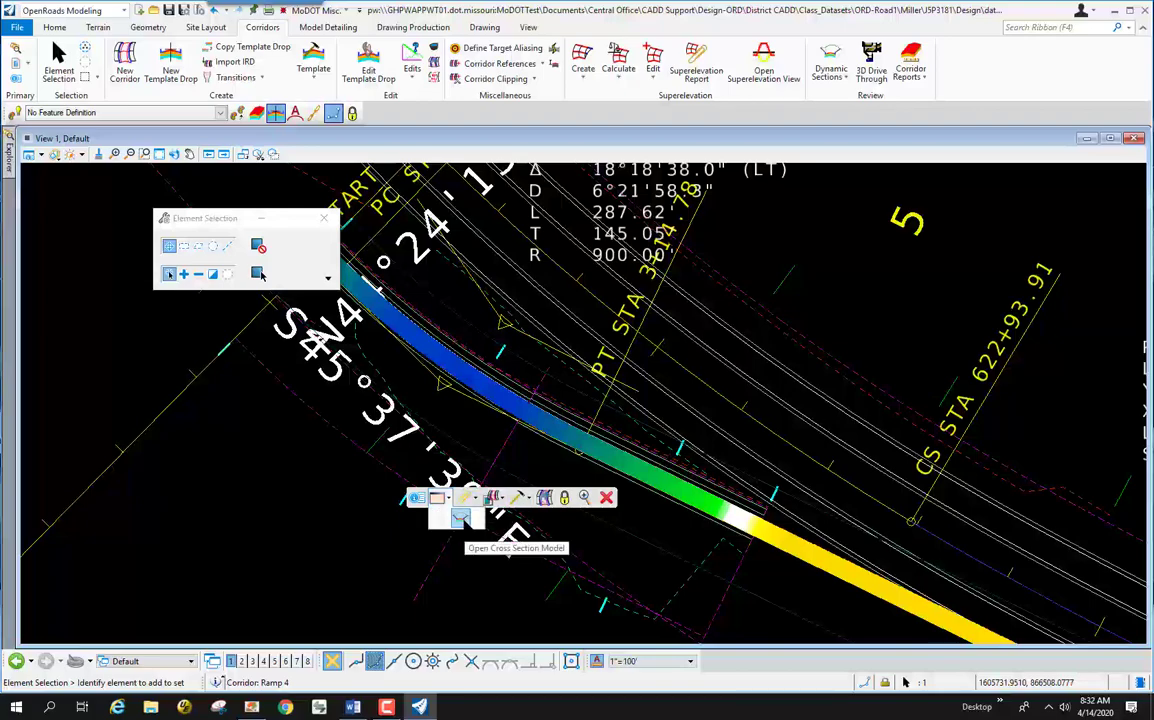
left_click(460, 517)
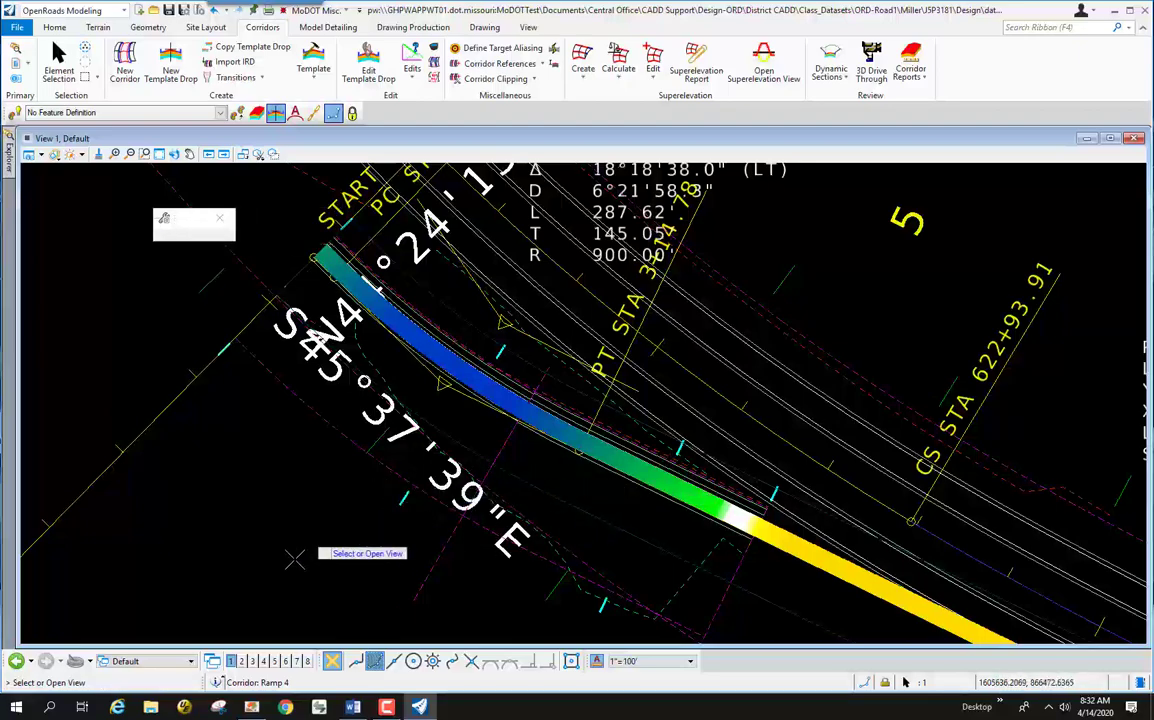
left_click(307, 662)
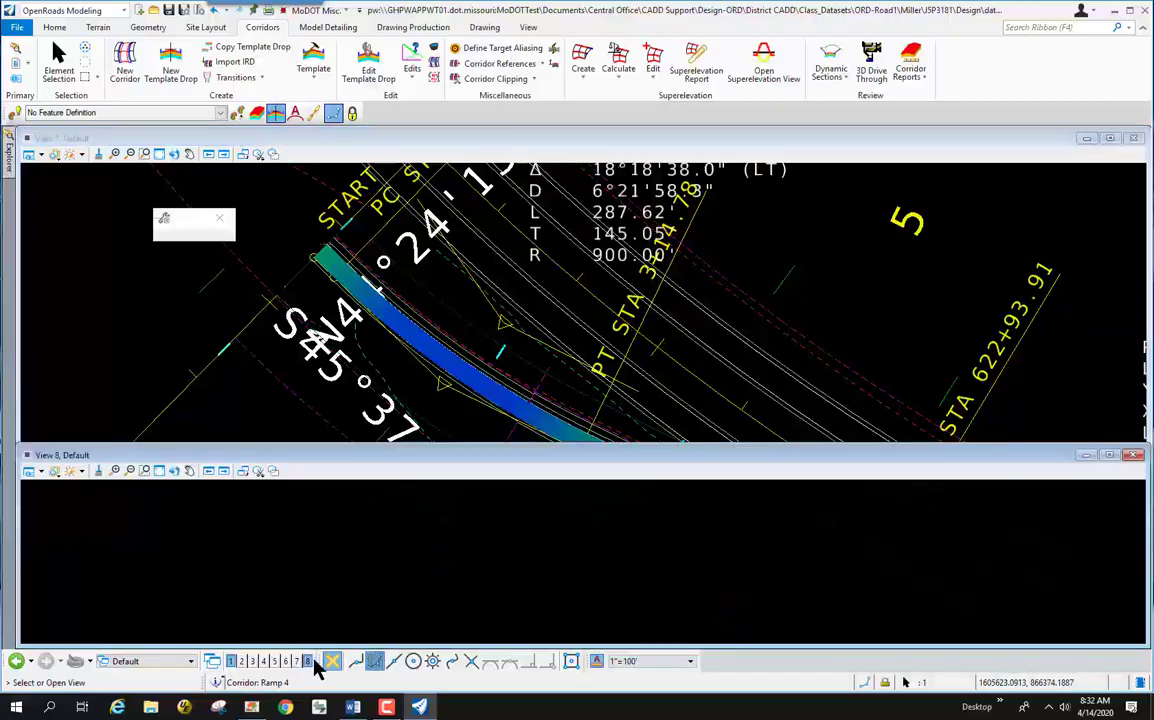
left_click(541, 507)
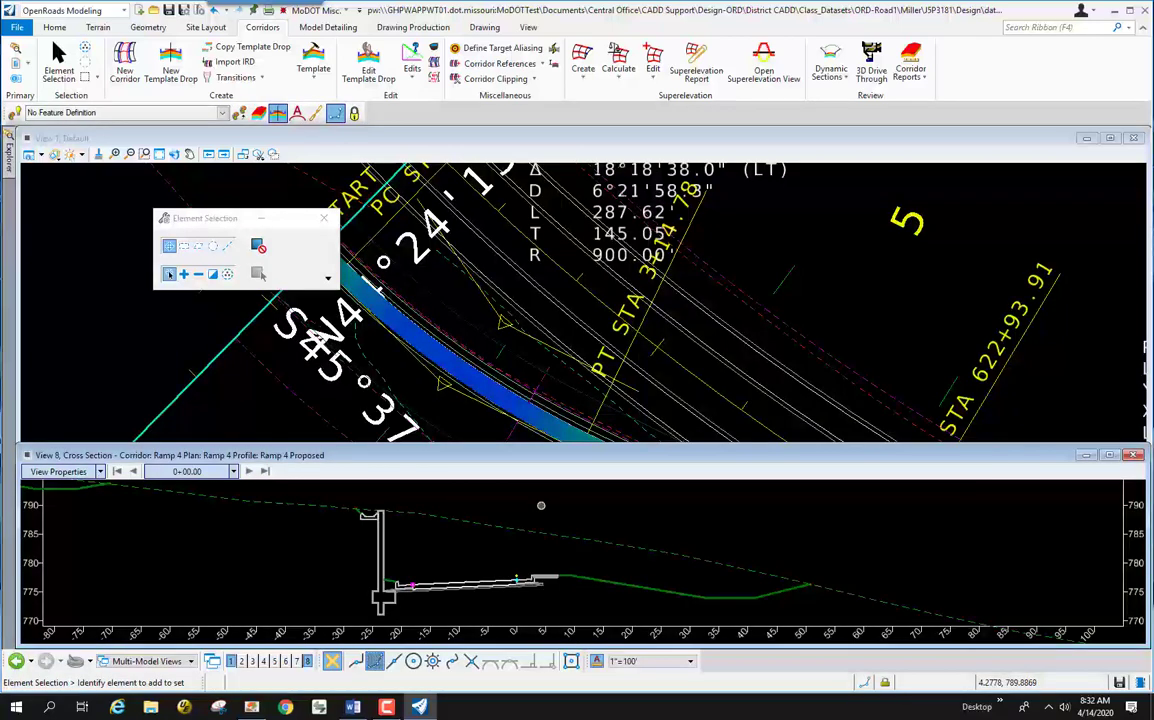
left_click(1109, 455)
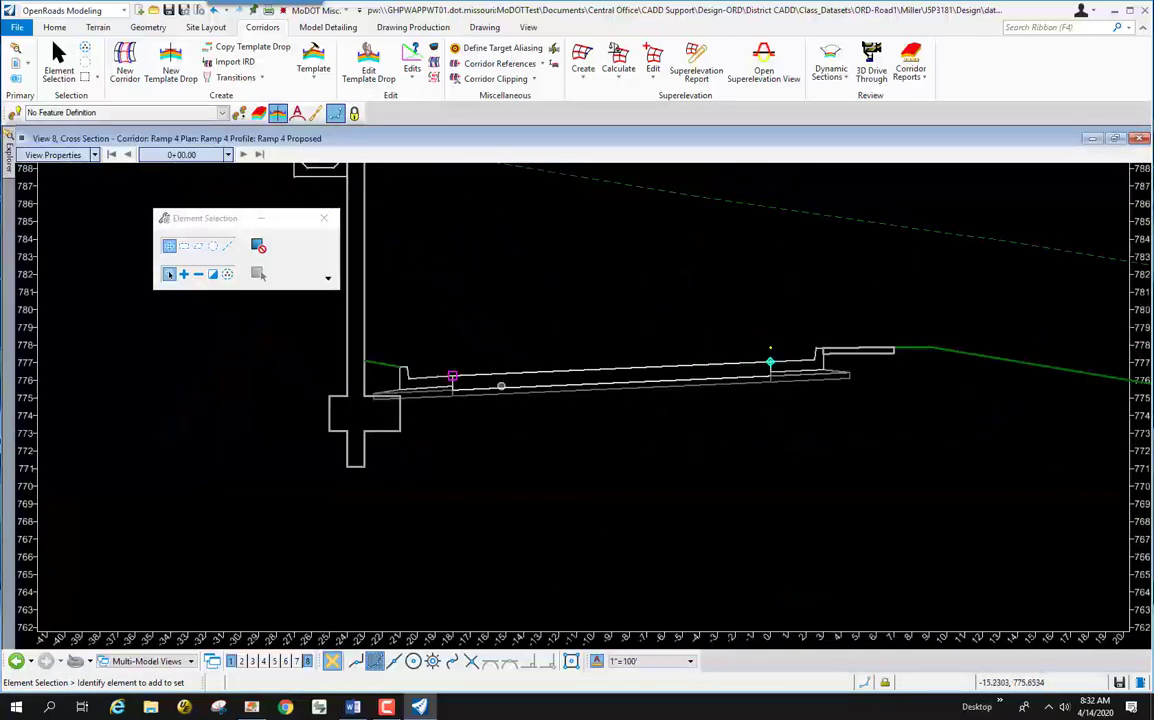
Step: Examine the Ramp 4 cross sections station by station from 0+00.00 to 1+82.03
scroll(484, 346, "down", 3)
scroll(482, 342, "up", 1)
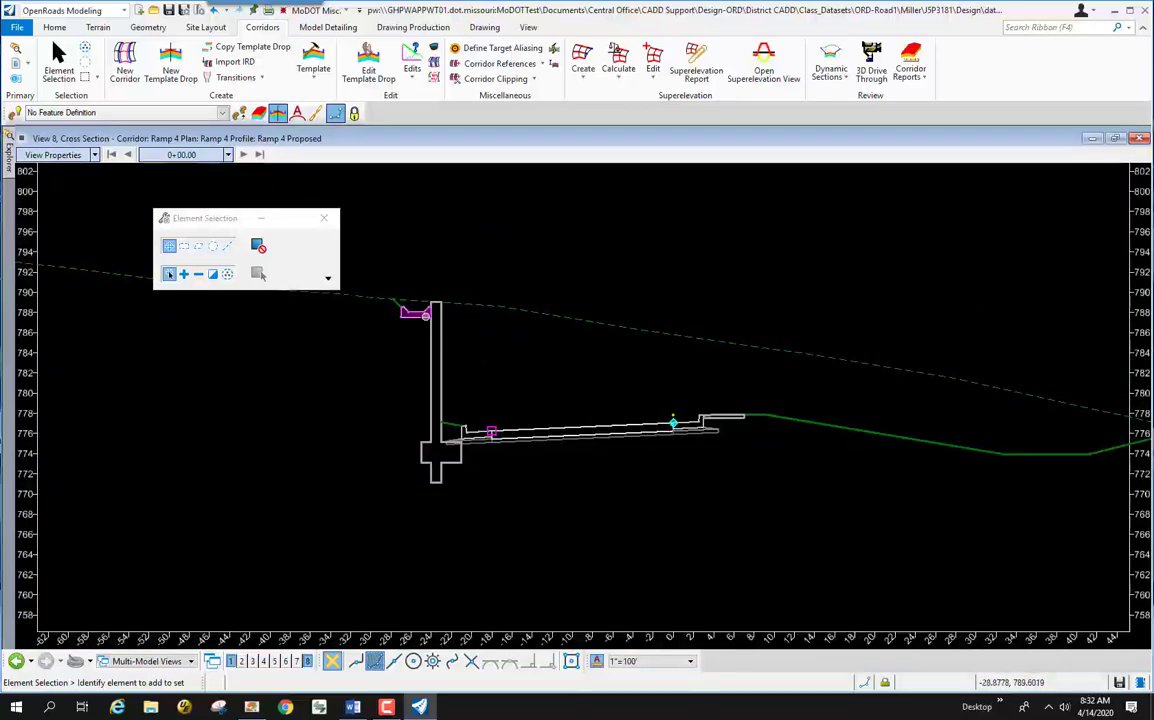
left_click_drag(208, 223, 110, 362)
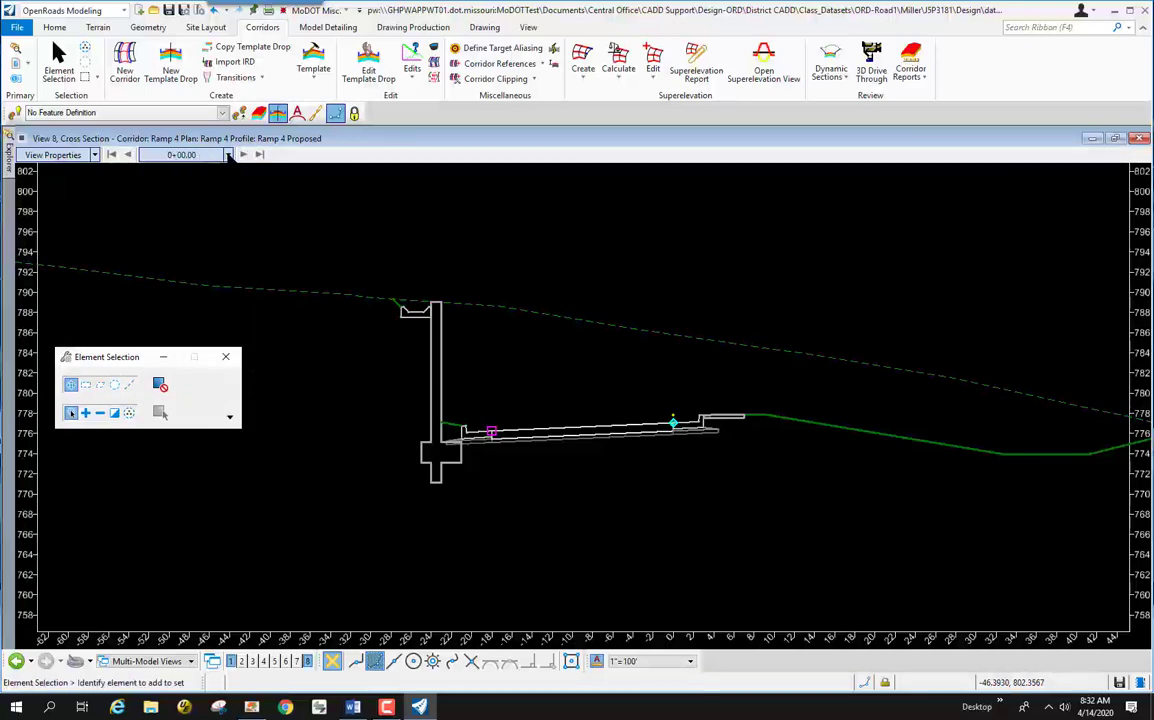
left_click(228, 154)
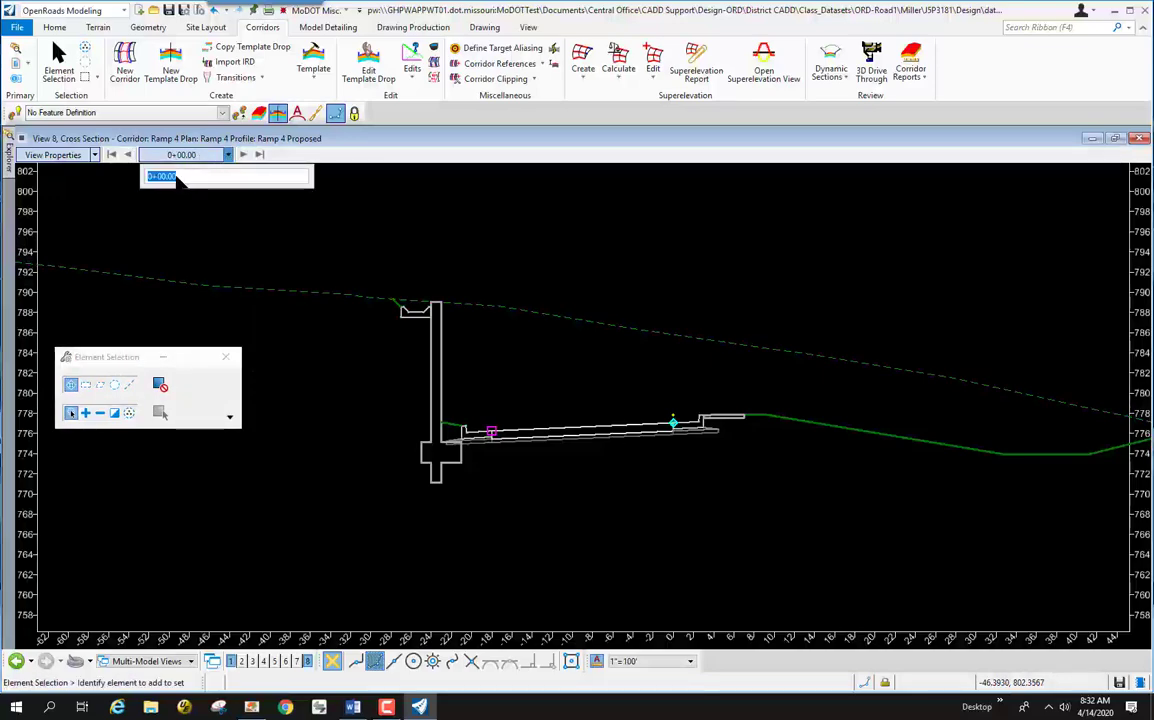
left_click(244, 155)
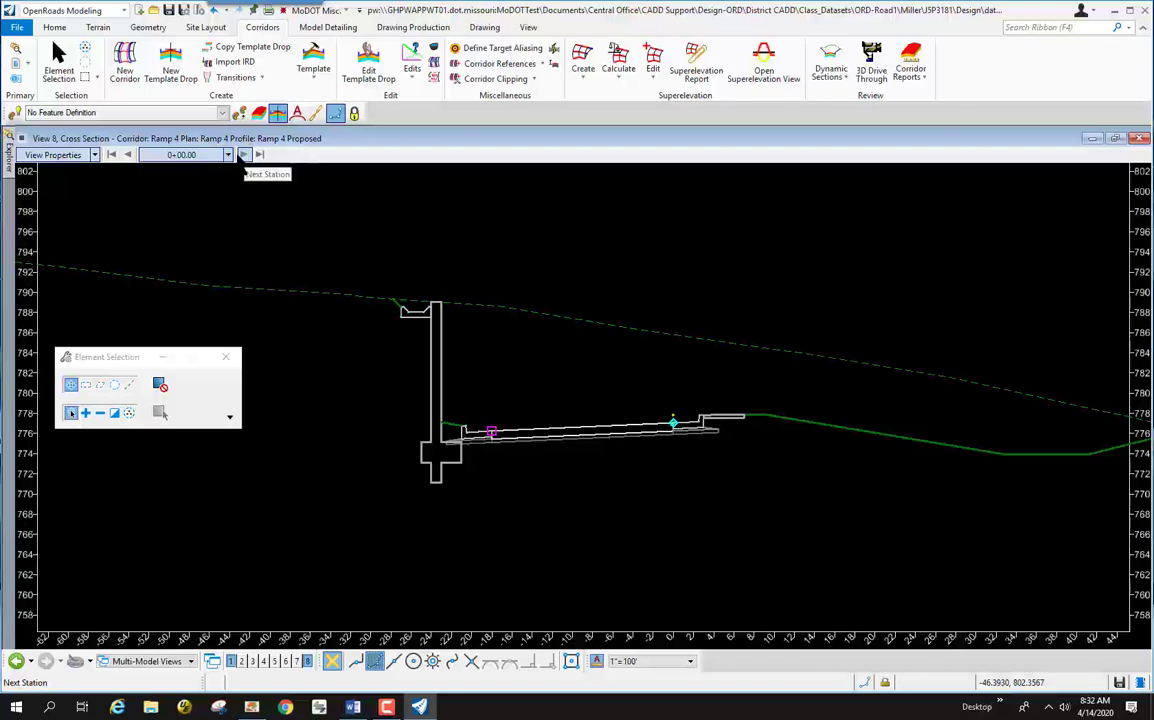
left_click(244, 155)
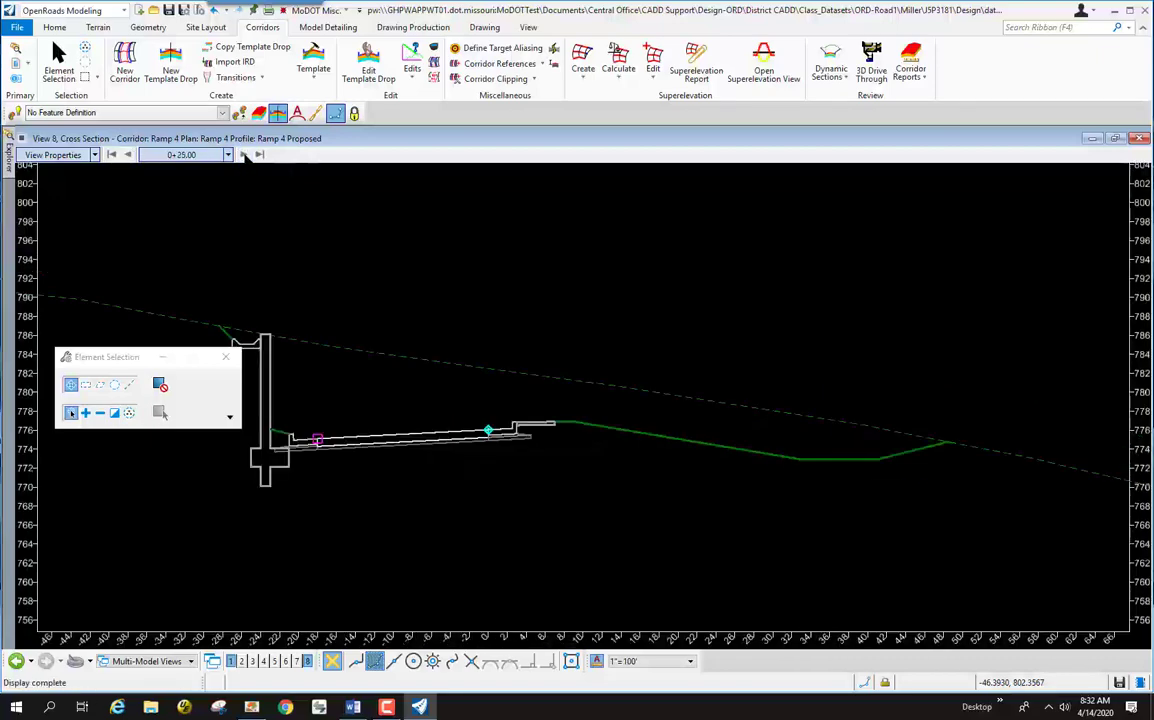
left_click(244, 155)
left_click(244, 155)
left_click(244, 155)
left_click(244, 155)
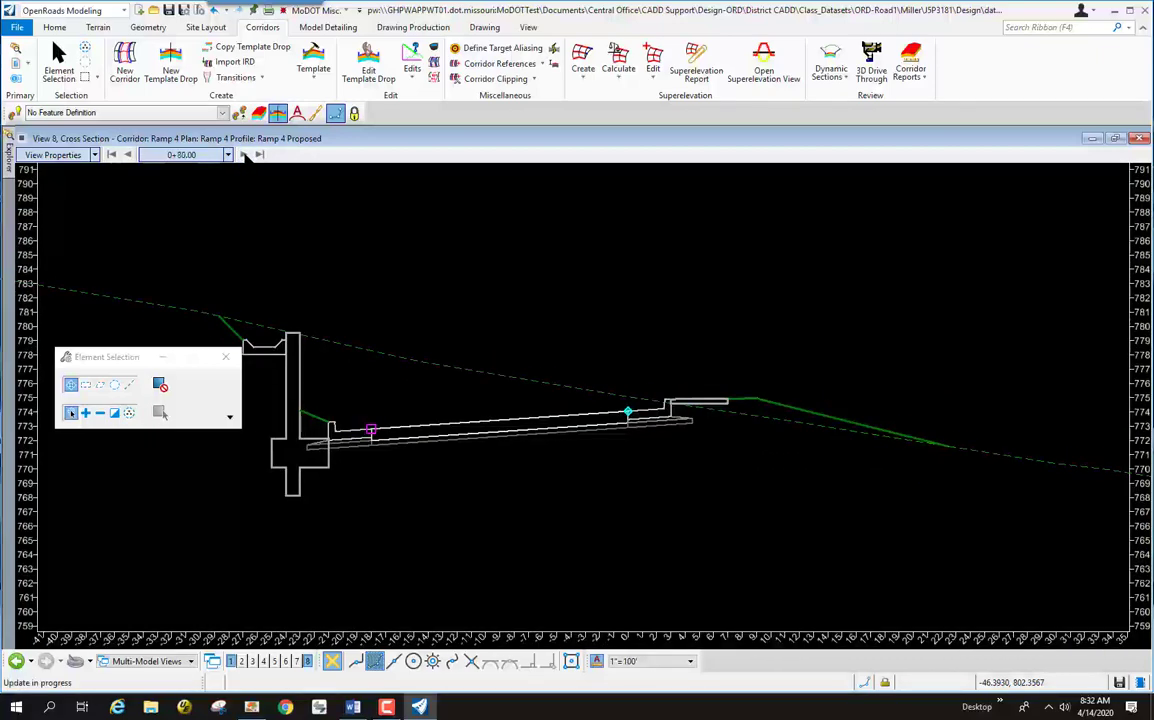
left_click(244, 155)
left_click(244, 155)
left_click(244, 155)
left_click(244, 155)
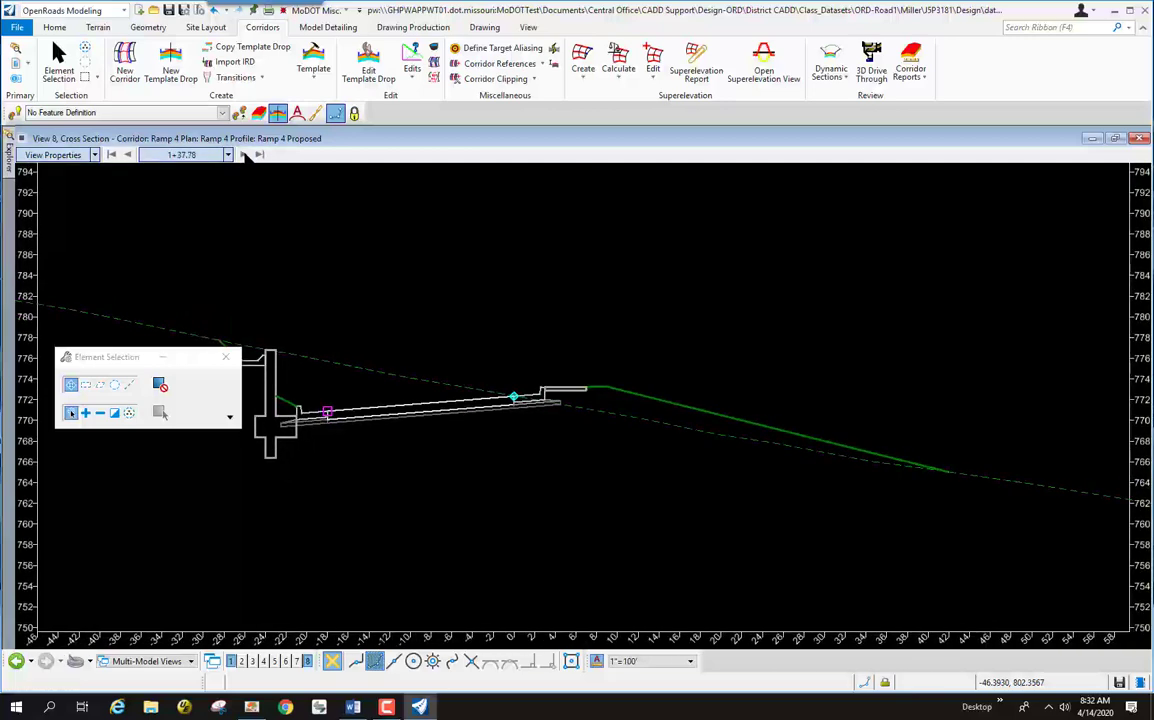
left_click(244, 155)
left_click(244, 155)
left_click(244, 155)
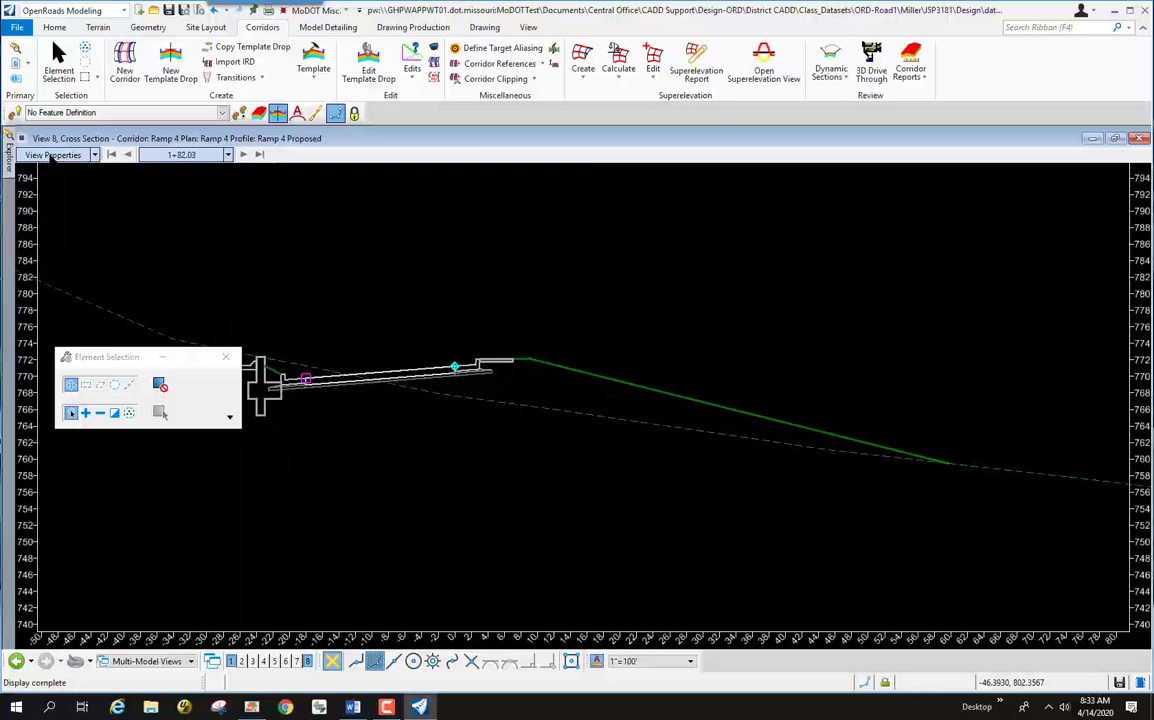
Step: Enlarge the pavement and wall at station 1+82.03 and set the cross section view to Center on Current Offsets
left_click(94, 155)
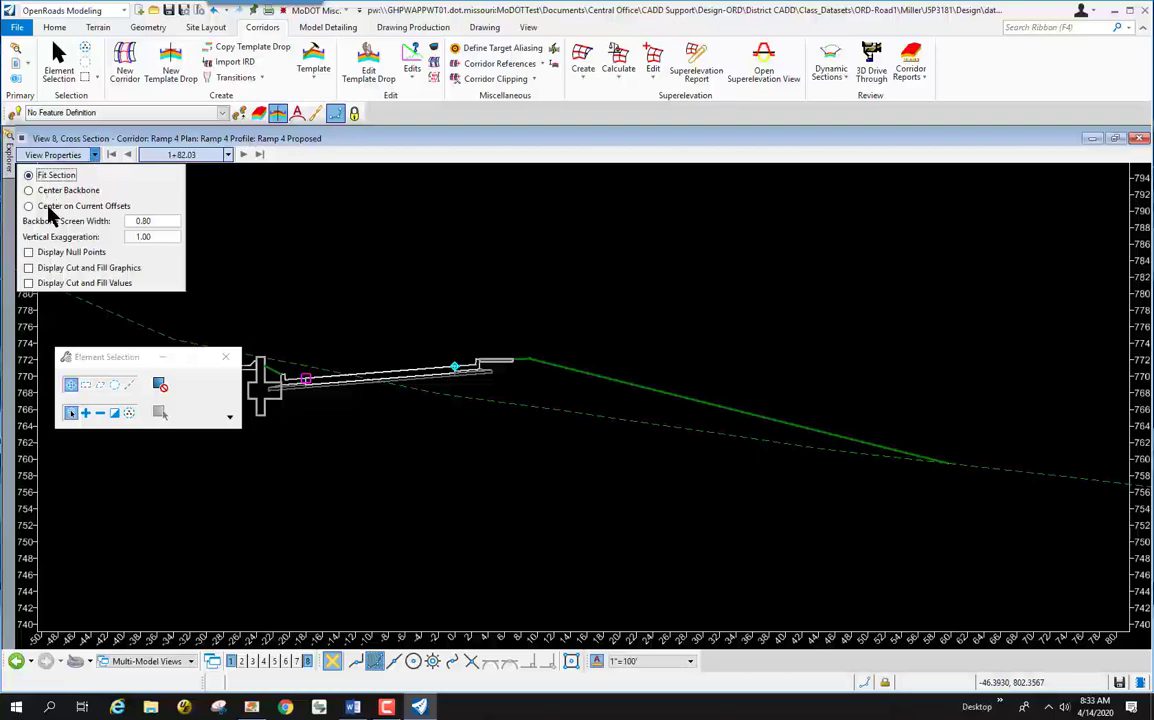
left_click(514, 296)
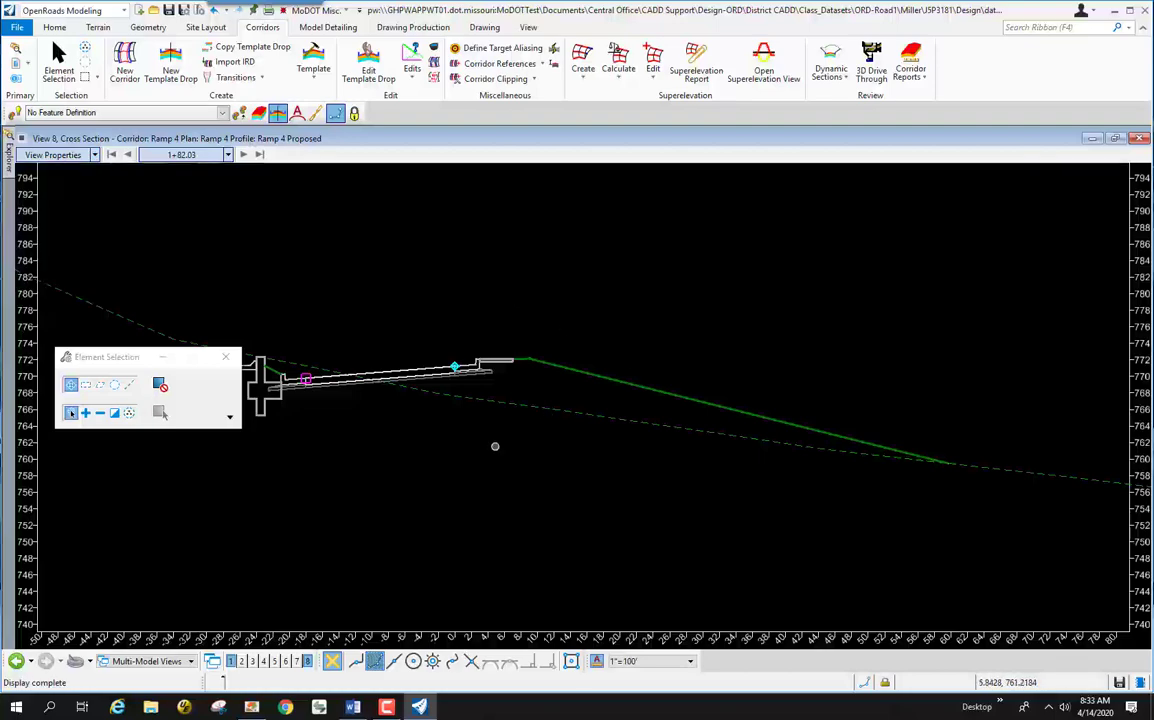
scroll(693, 456, "down", 2)
scroll(465, 434, "up", 2)
scroll(465, 434, "up", 2)
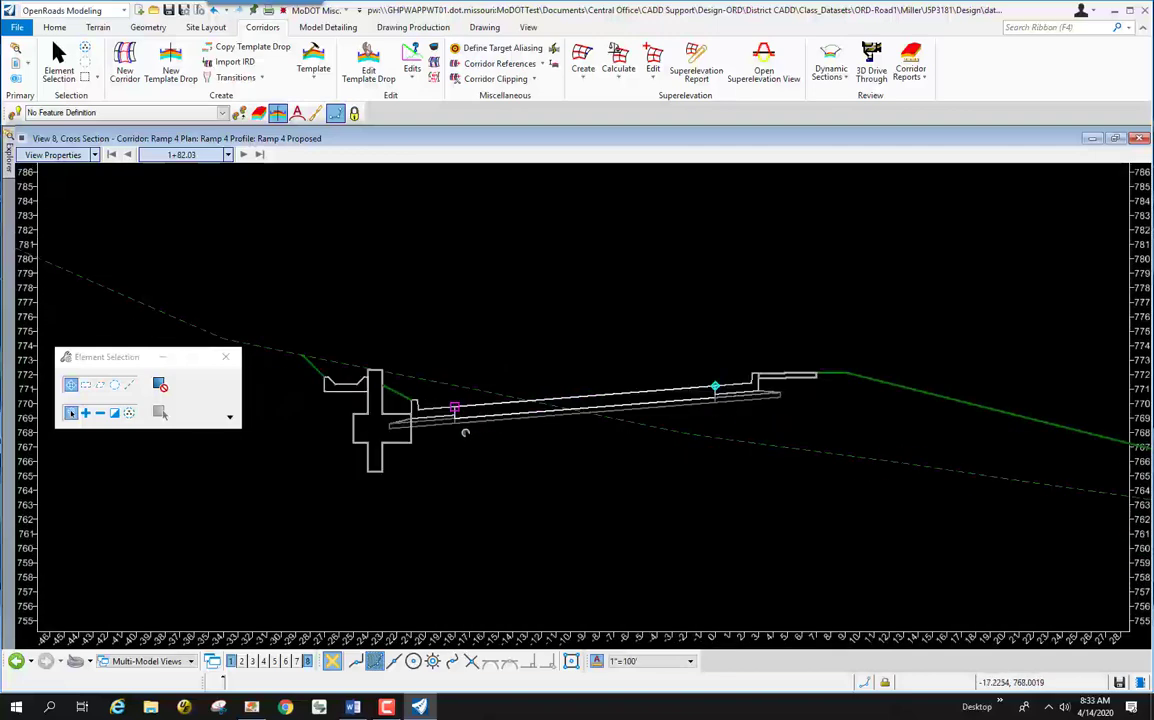
left_click(88, 154)
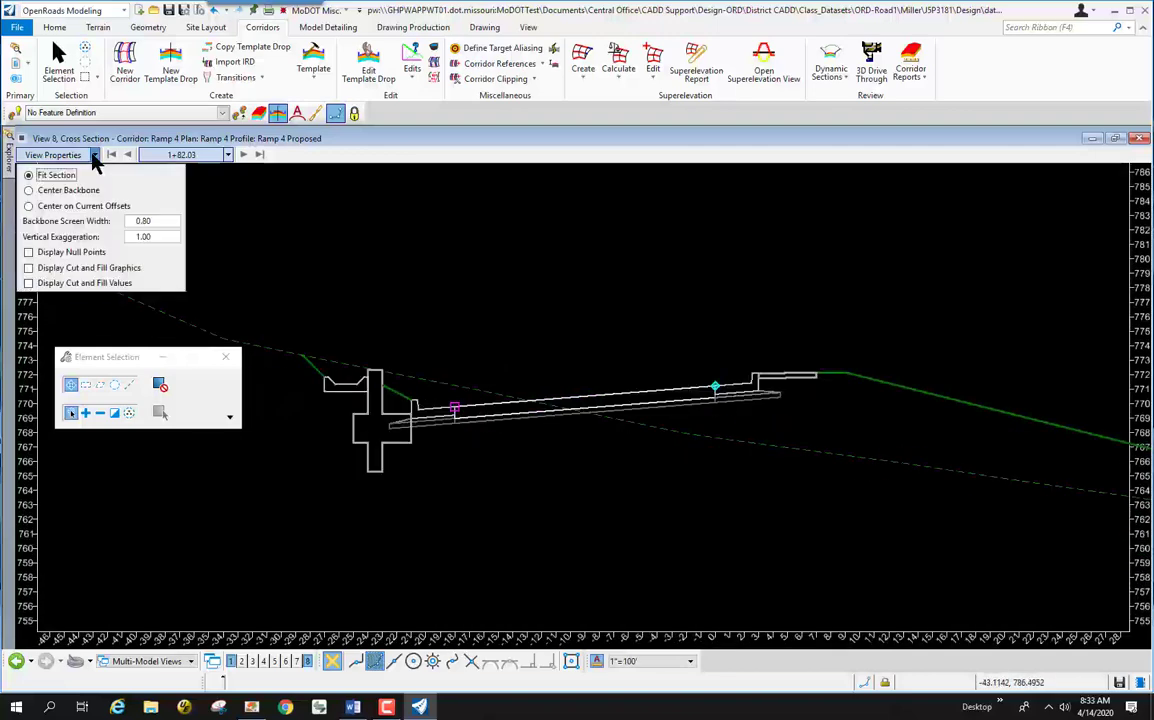
left_click(29, 206)
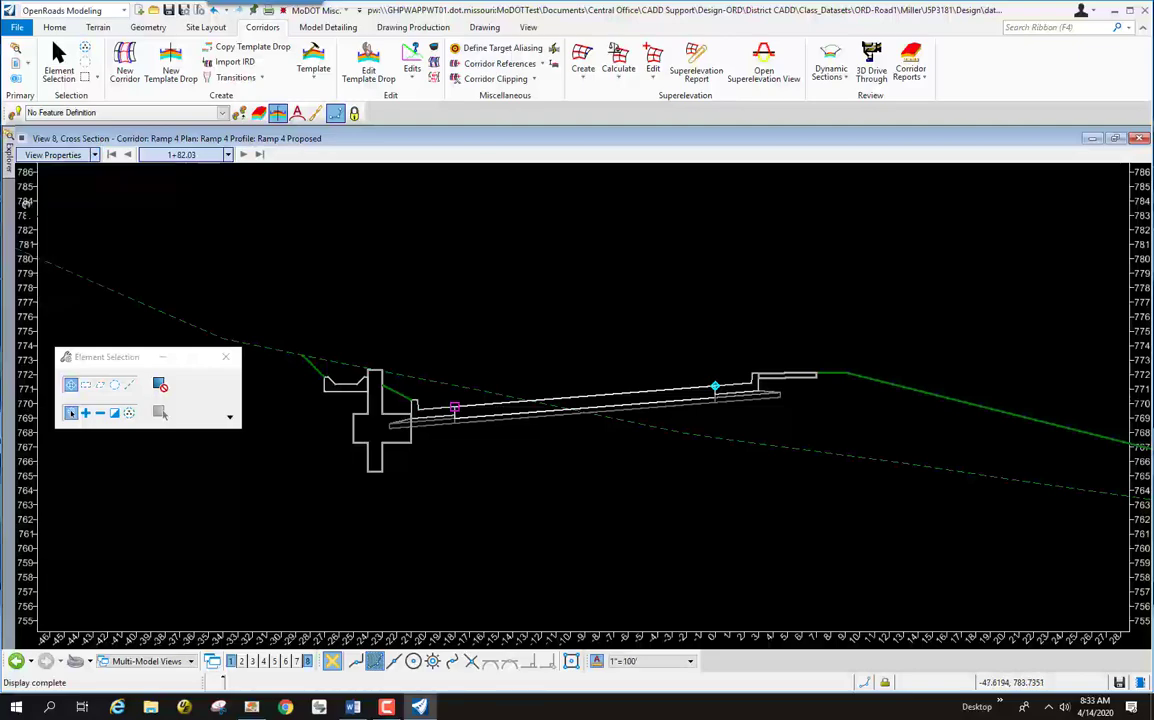
Step: Advance through the cross sections from station 1+82.03 to 2+34.78
left_click(243, 155)
left_click(243, 155)
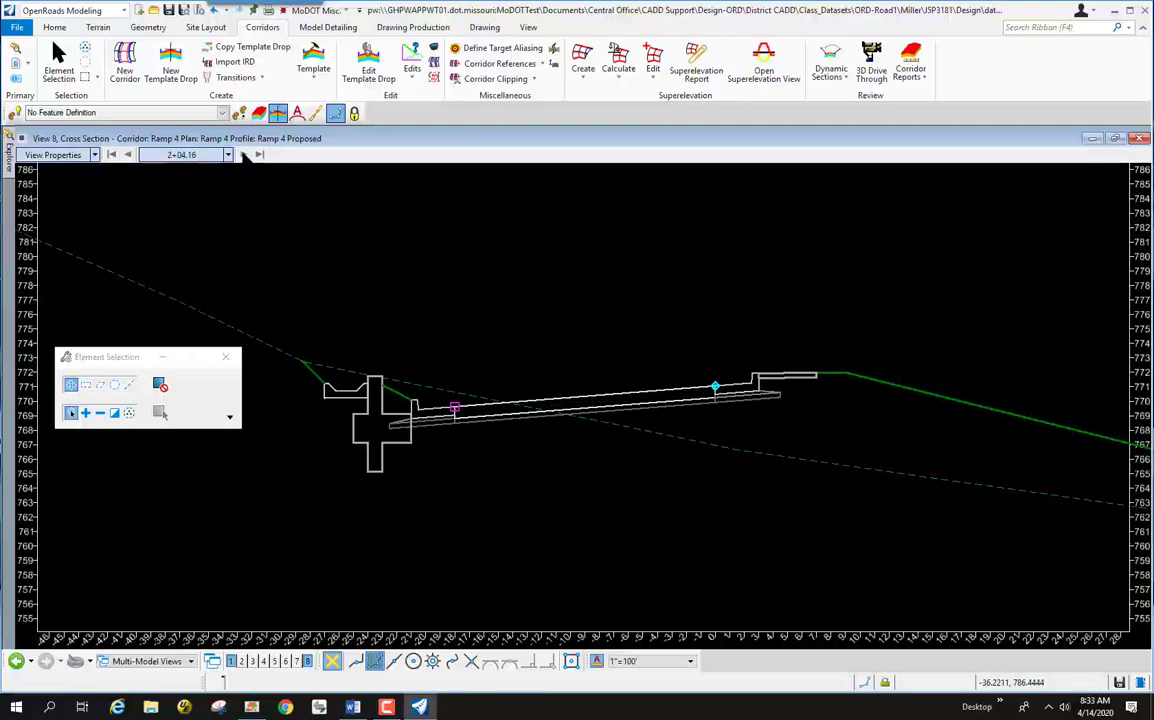
left_click(243, 155)
left_click(243, 155)
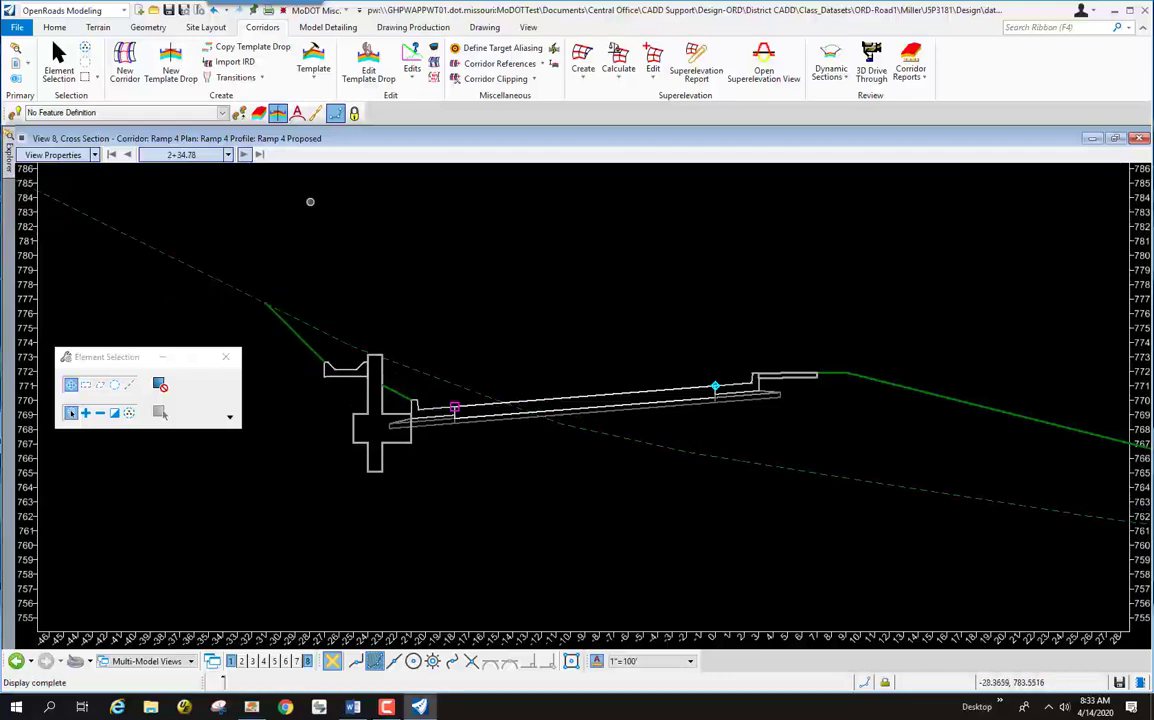
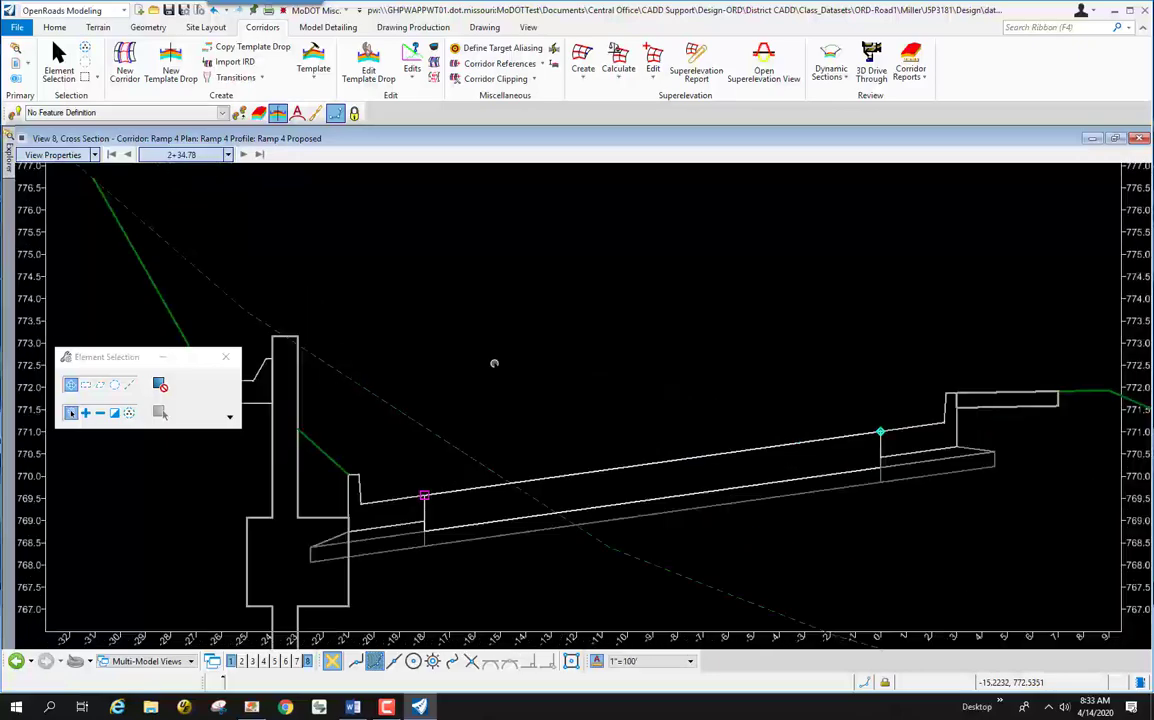
Step: Vary the horizontal and vertical scaling of the section at station 2+34.78, leaving it vertically exaggerated to emphasize the pavement slope
scroll(494, 363, "down", 2)
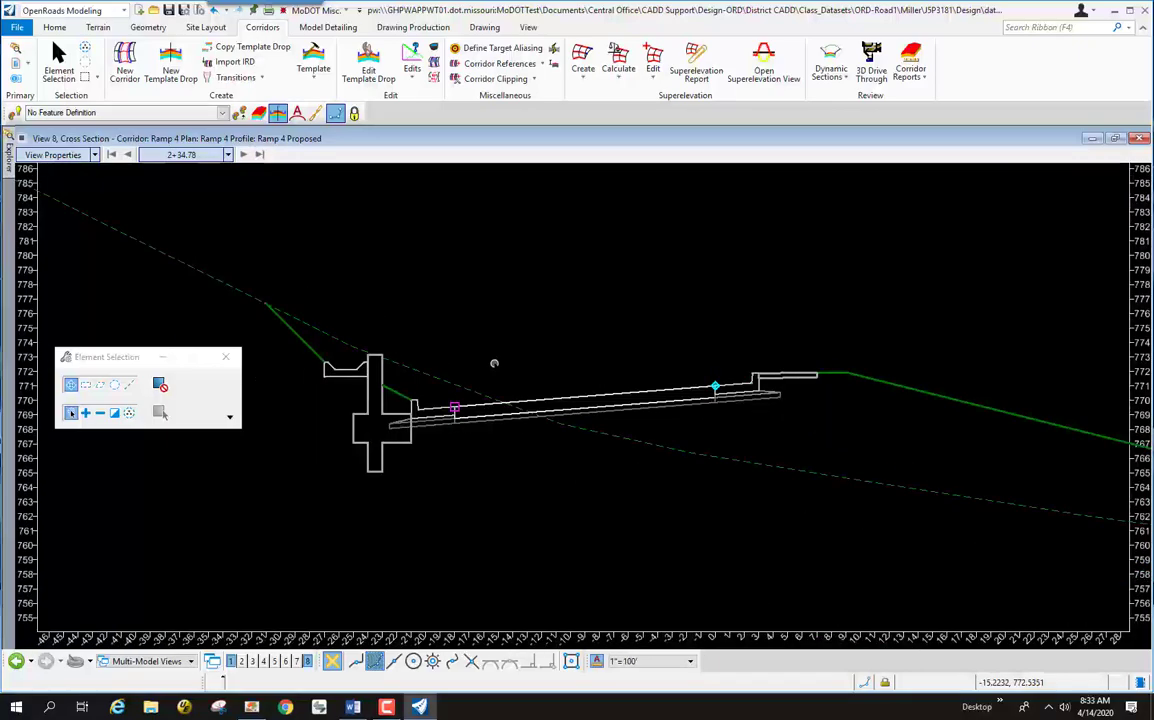
scroll(494, 363, "down", 3, "shift")
scroll(494, 363, "up", 3, "shift")
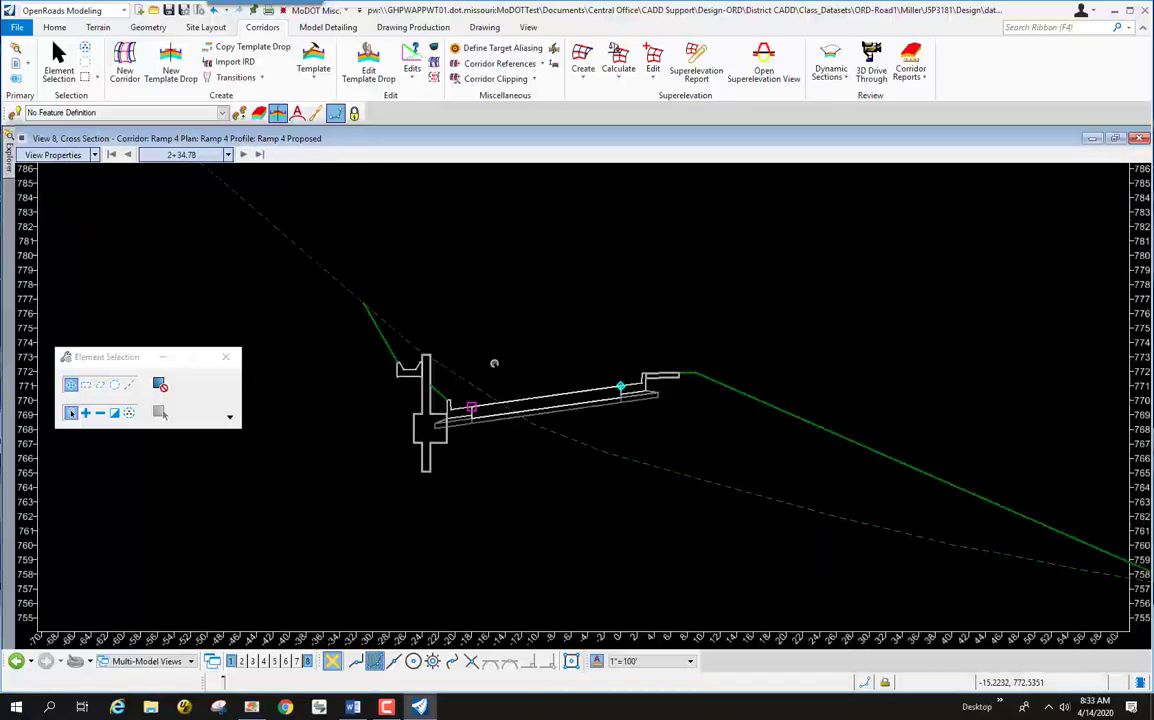
scroll(495, 363, "down", 2, "shift")
scroll(494, 363, "up", 3, "shift")
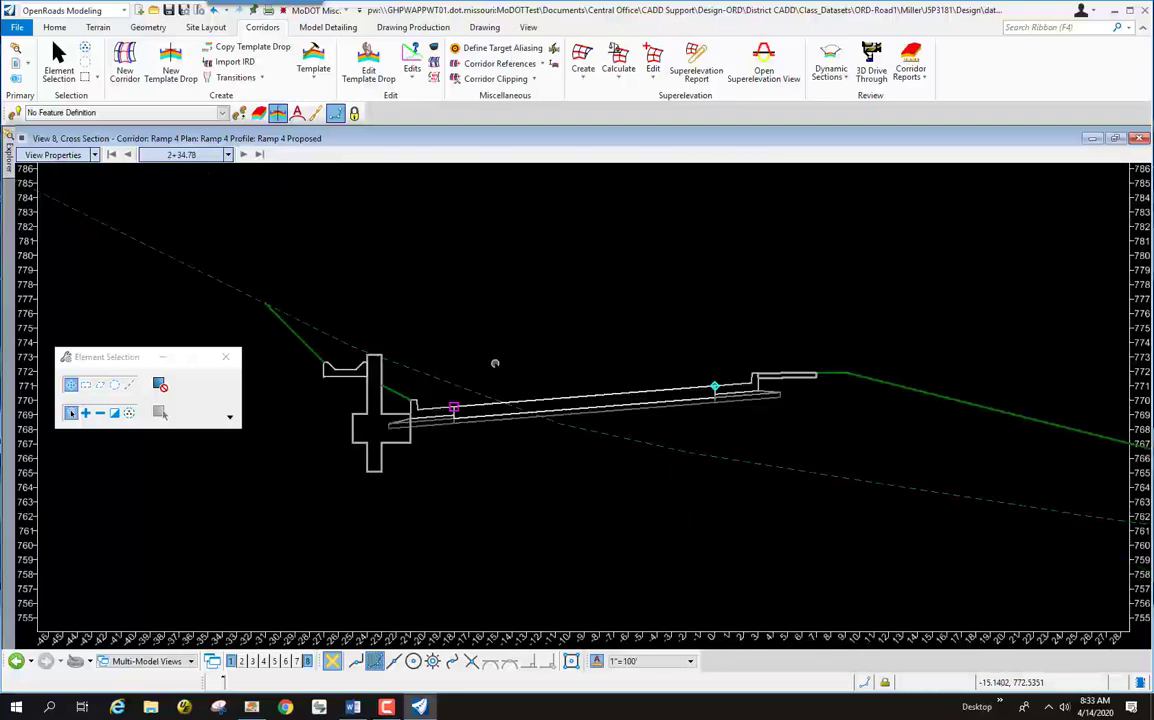
scroll(494, 363, "down", 3, "shift")
scroll(494, 363, "up", 3, "shift")
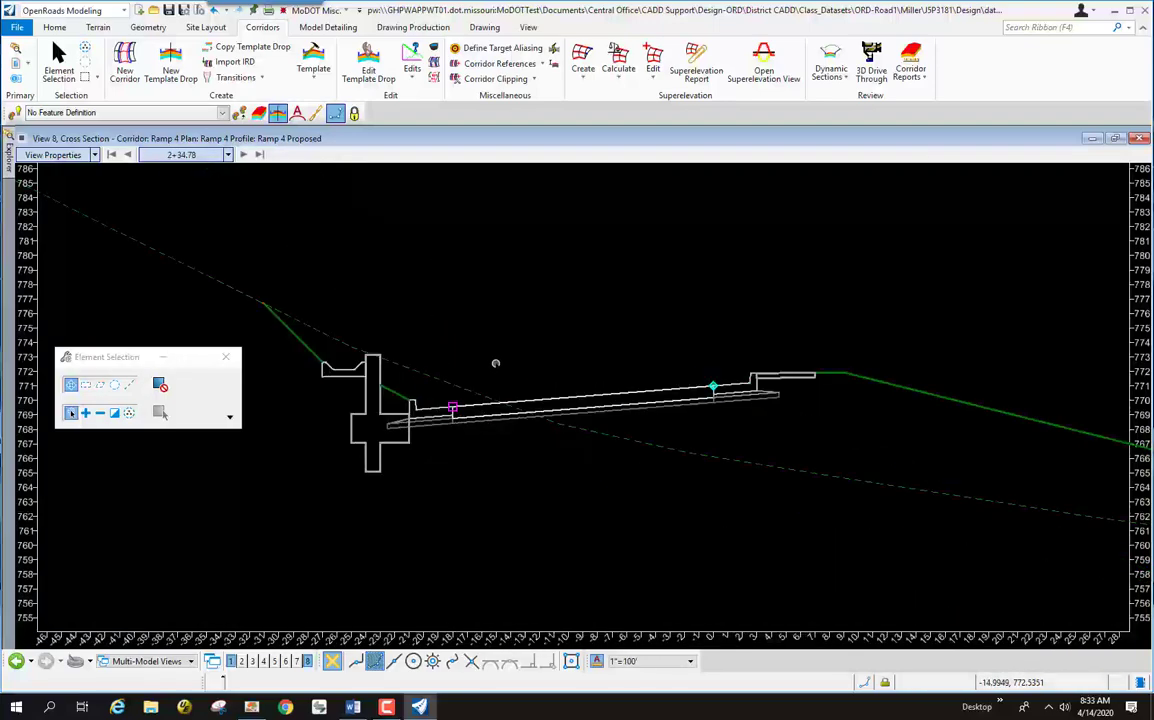
scroll(495, 363, "up", 3, "ctrl")
scroll(495, 363, "down", 3, "ctrl")
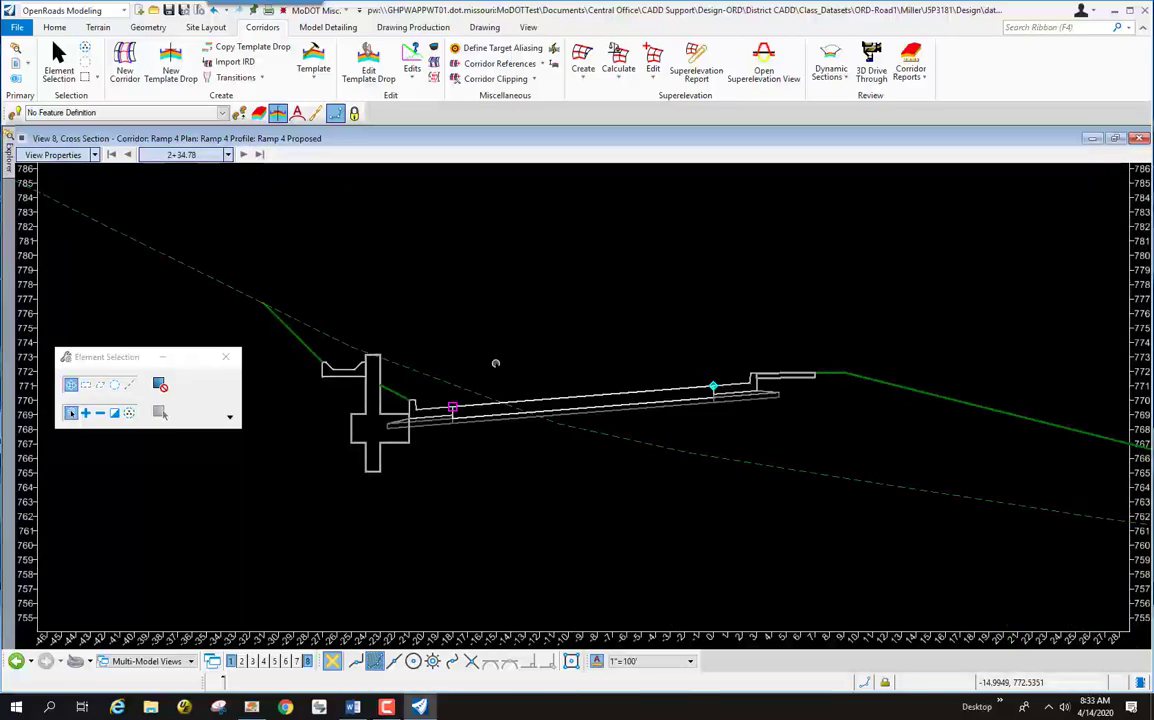
scroll(510, 375, "up", 3, "ctrl")
scroll(511, 375, "down", 3, "ctrl")
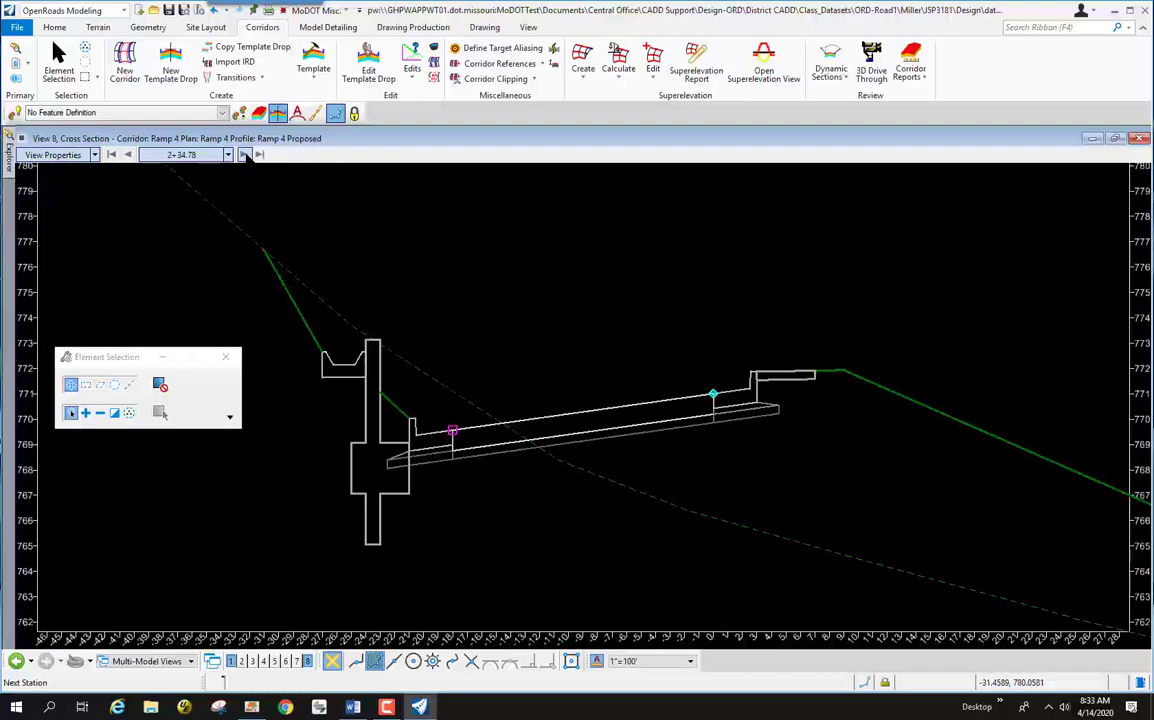
Step: Place a horizontal temporary dimension above the pavement at station 2+48.41, from the left edge of pavement to the centerline point
left_click(243, 154)
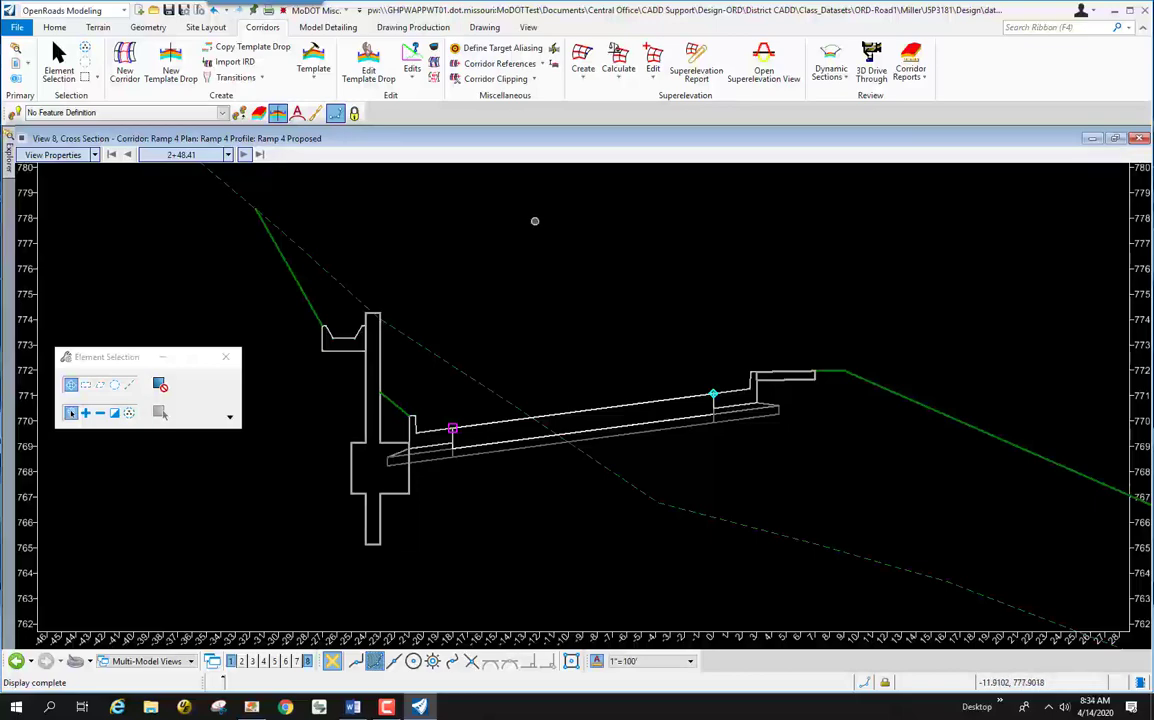
right_click(550, 227)
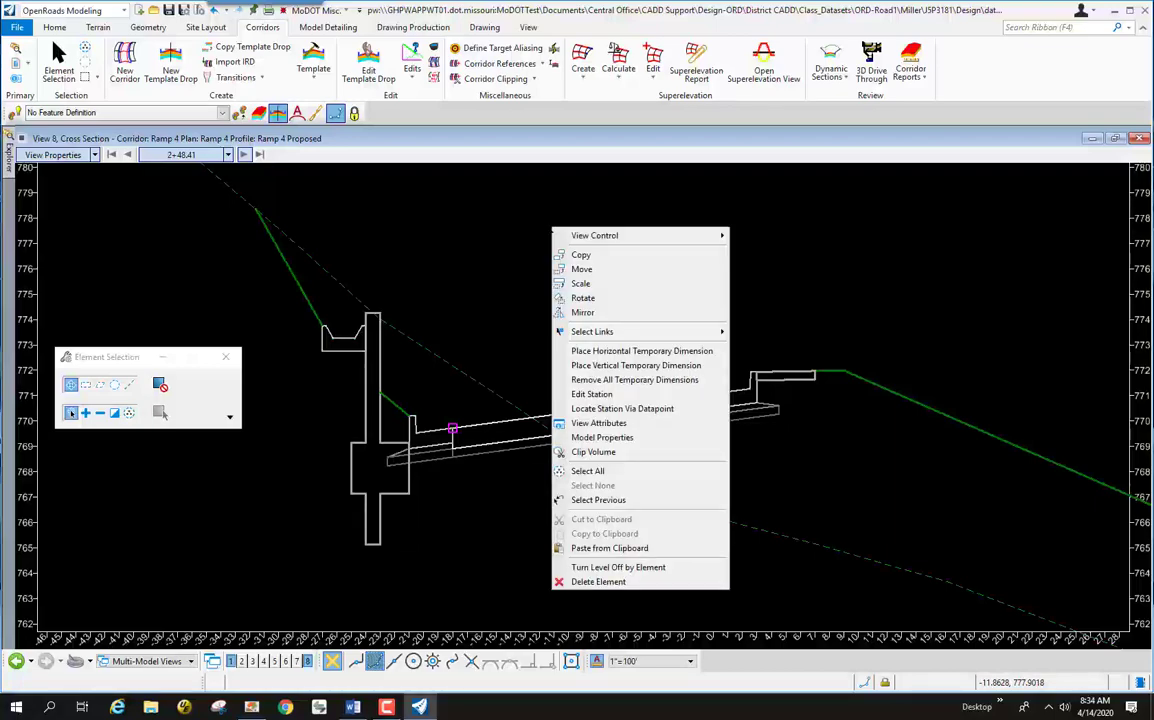
left_click(814, 213)
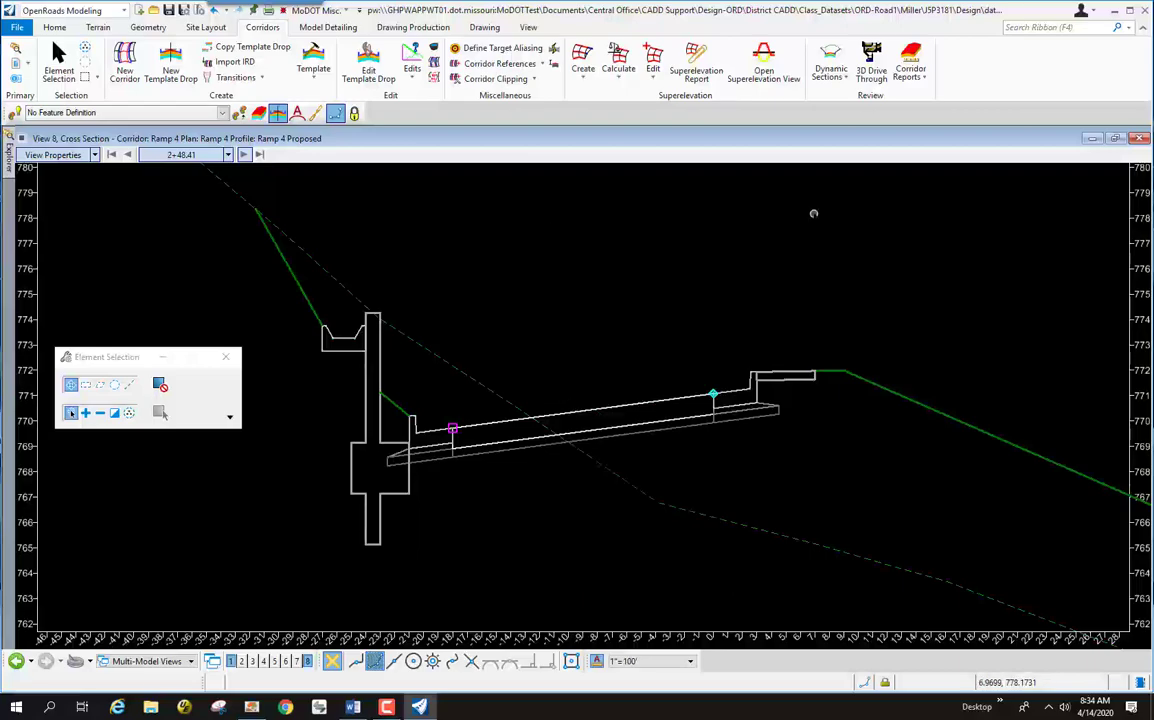
right_click(820, 218)
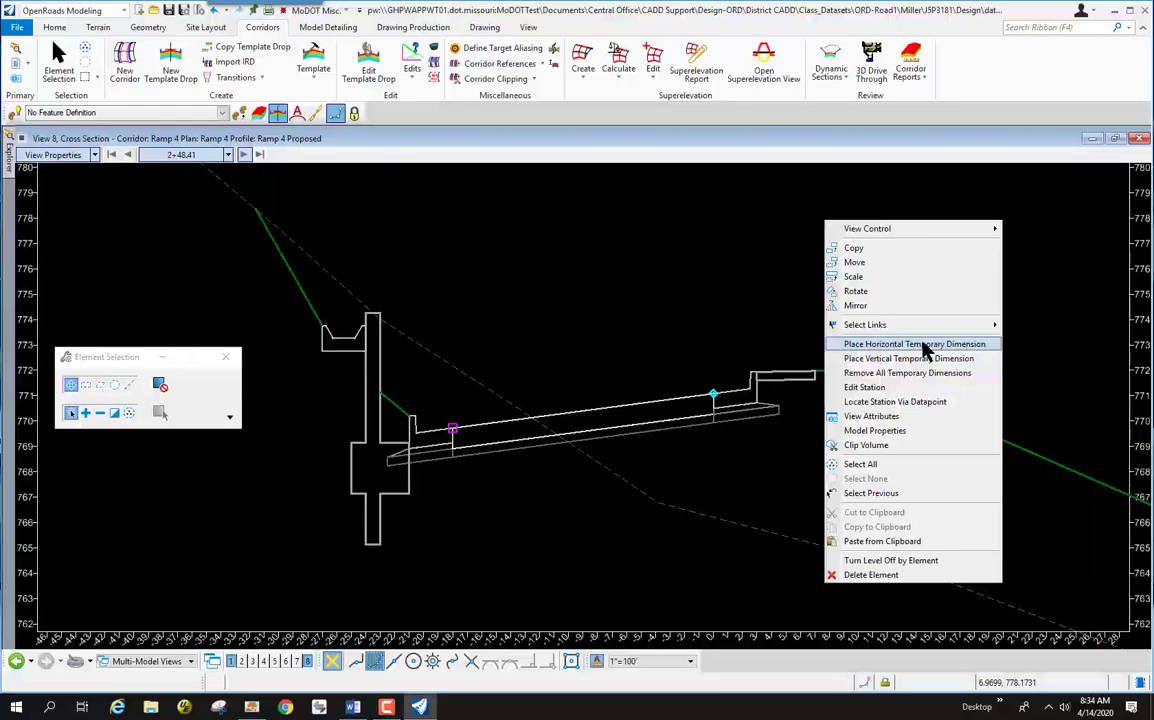
left_click(850, 345)
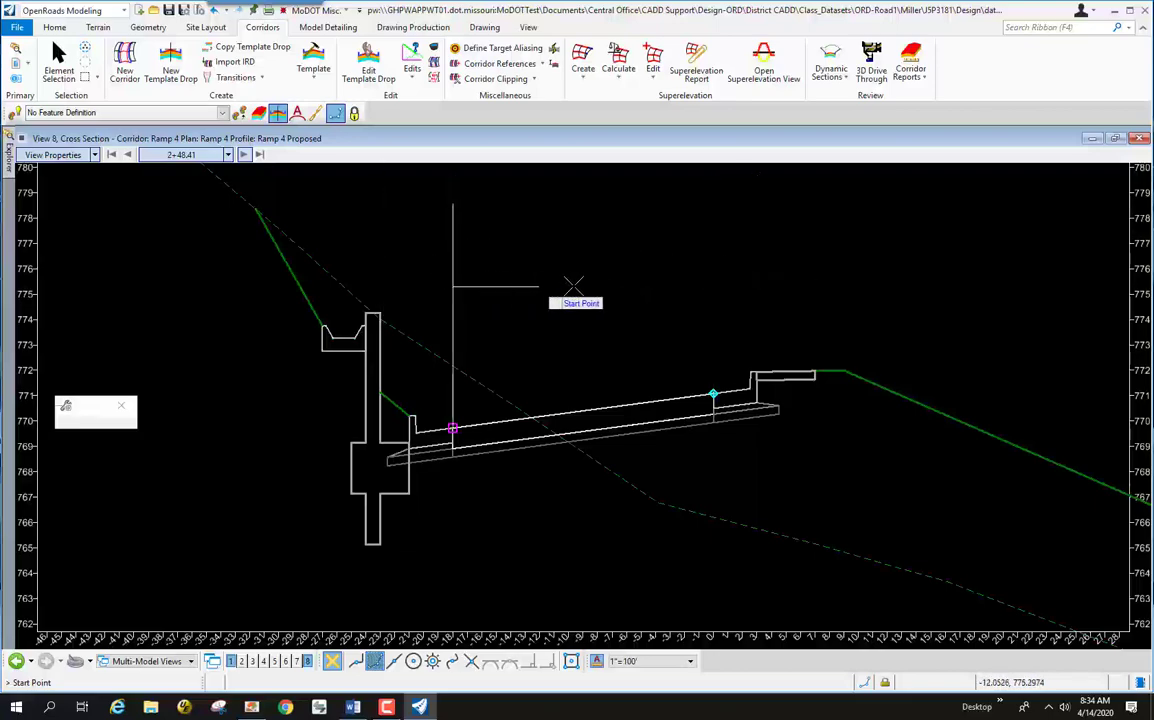
left_click(476, 263)
left_click(710, 262)
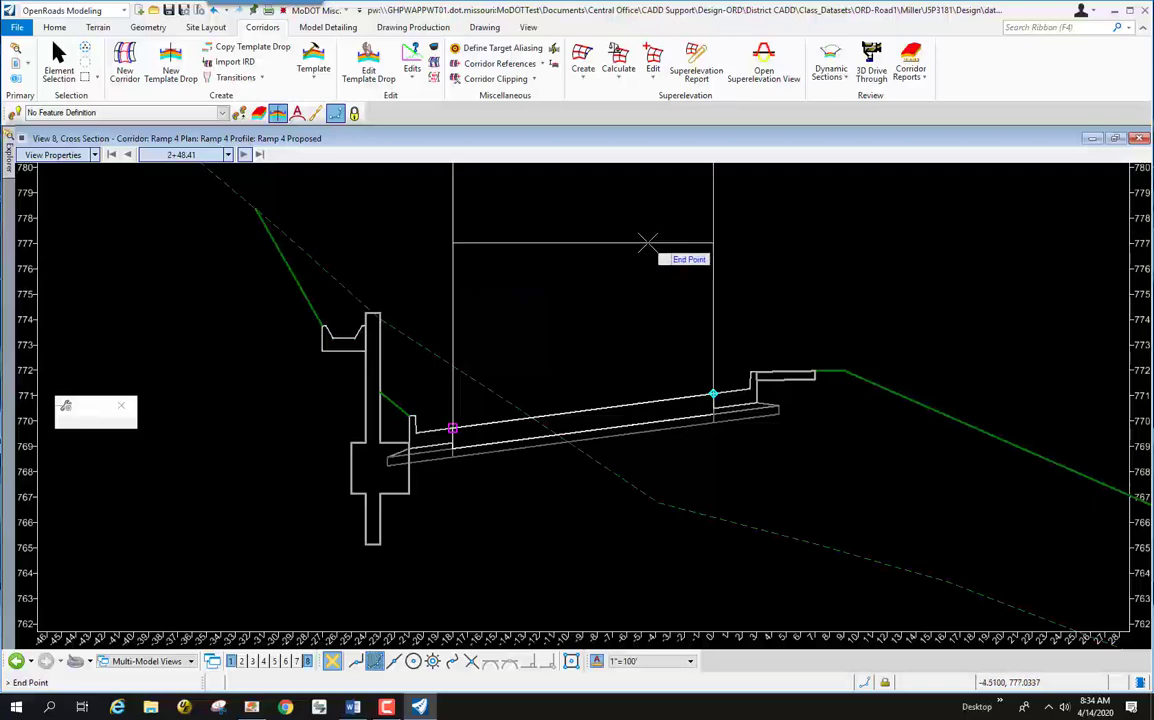
left_click(606, 251)
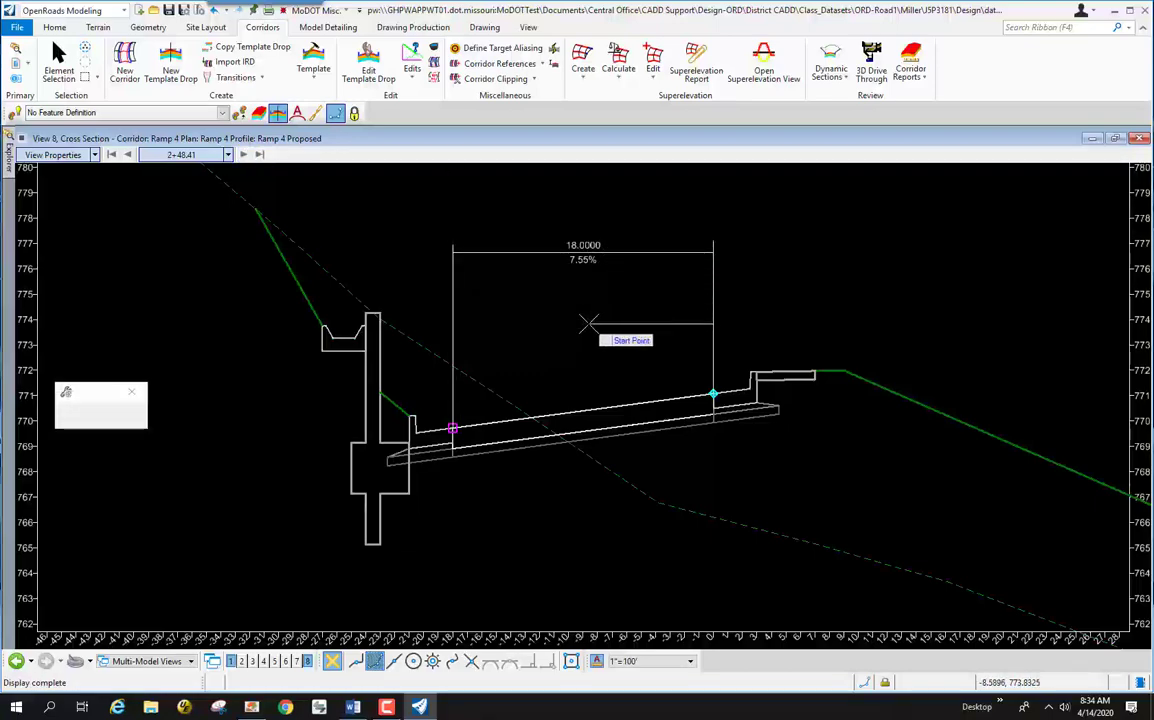
Step: Step back through the cross sections from station 2+48.41 to 1+37.78, checking the dimensioned pavement slope
key("Escape")
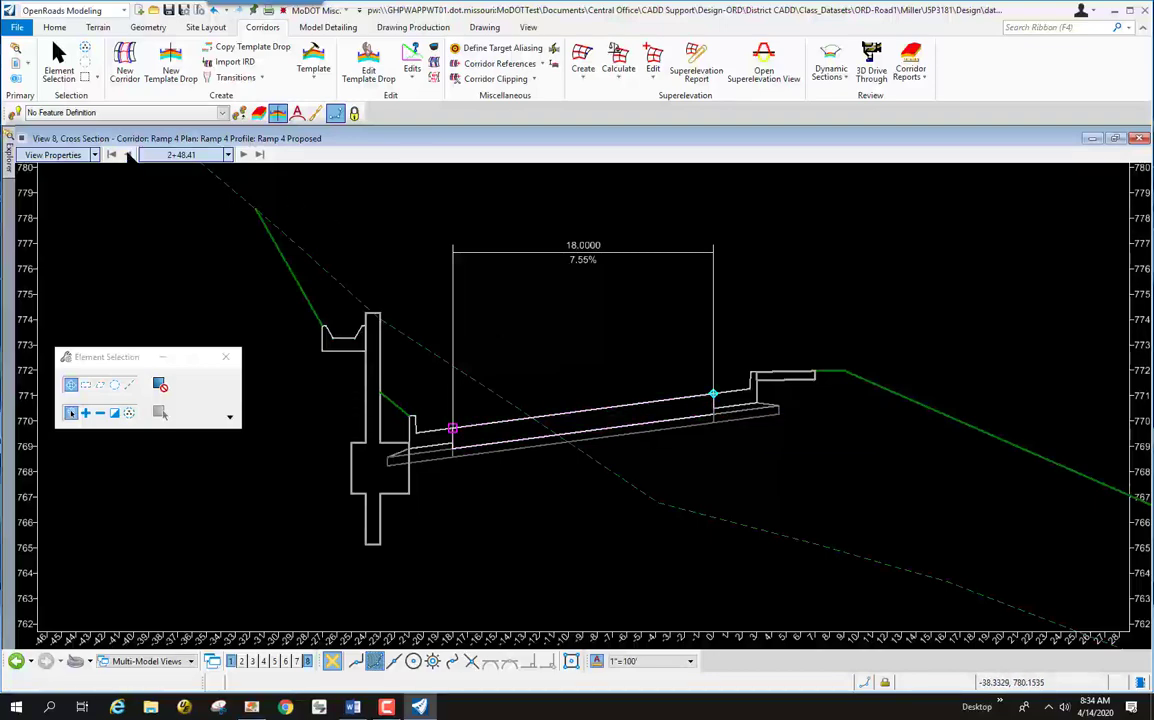
left_click(128, 155)
left_click(128, 155)
left_click(128, 155)
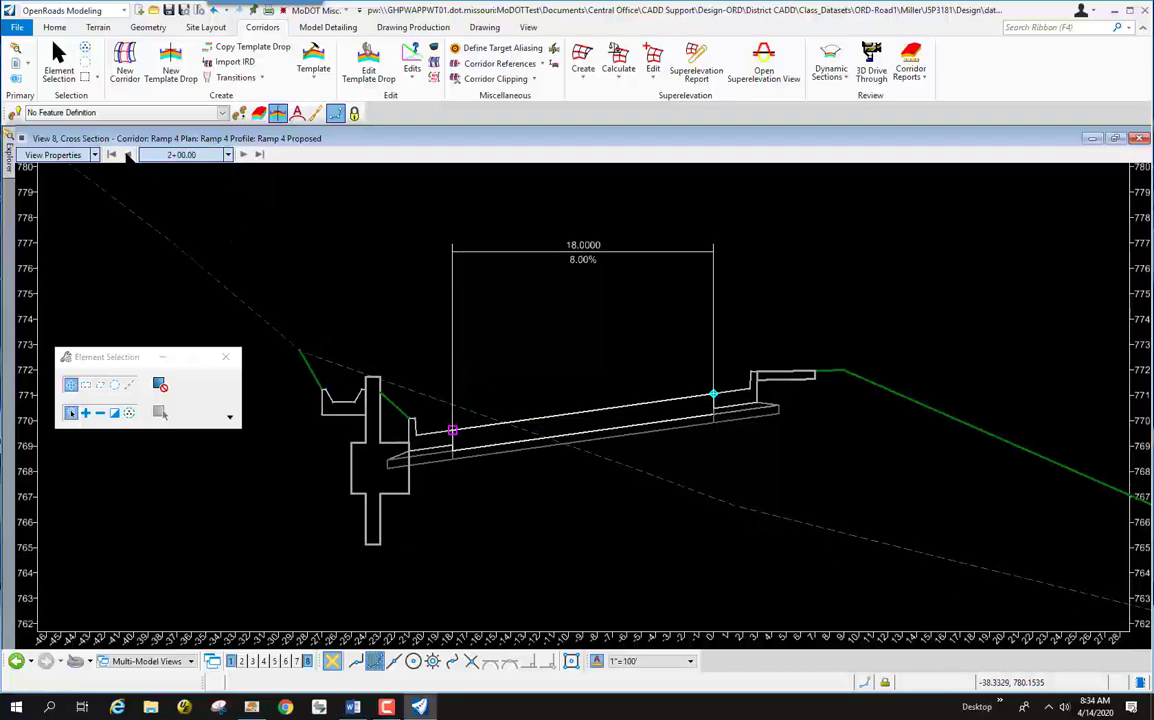
left_click(128, 155)
left_click(128, 155)
left_click(128, 155)
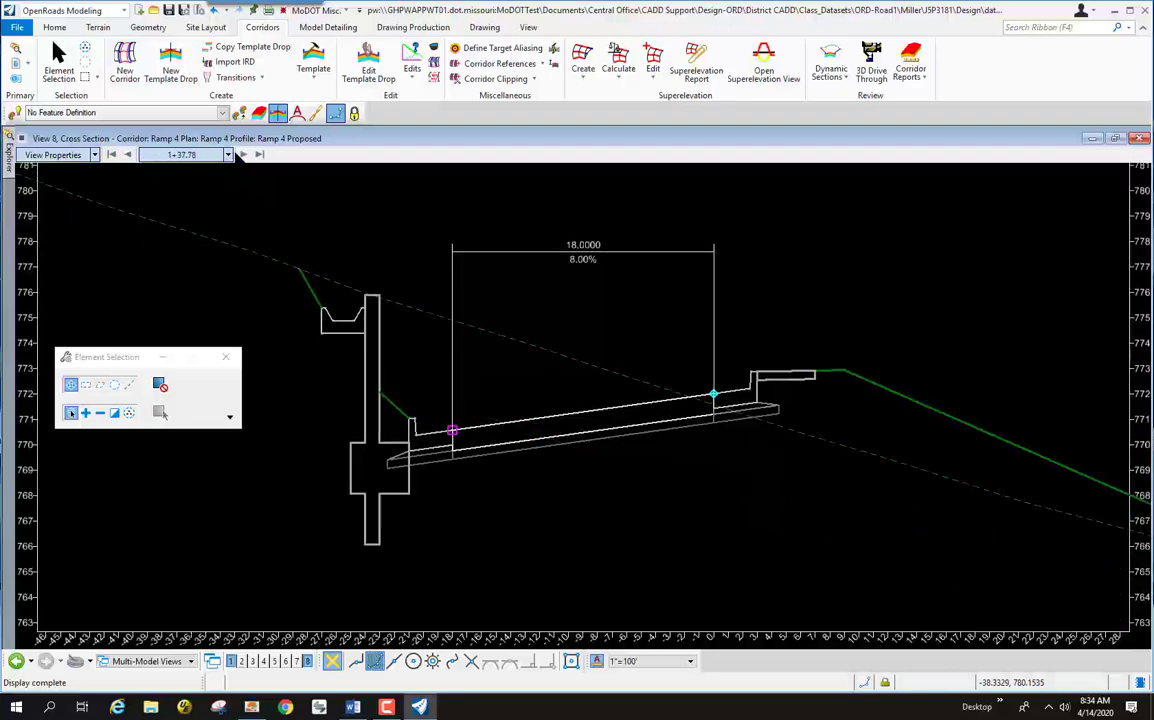
Step: Advance through the cross sections from station 1+37.78 to 4+75.00 to examine how the pavement cross slope changes
left_click(243, 155)
left_click(243, 155)
left_click(243, 155)
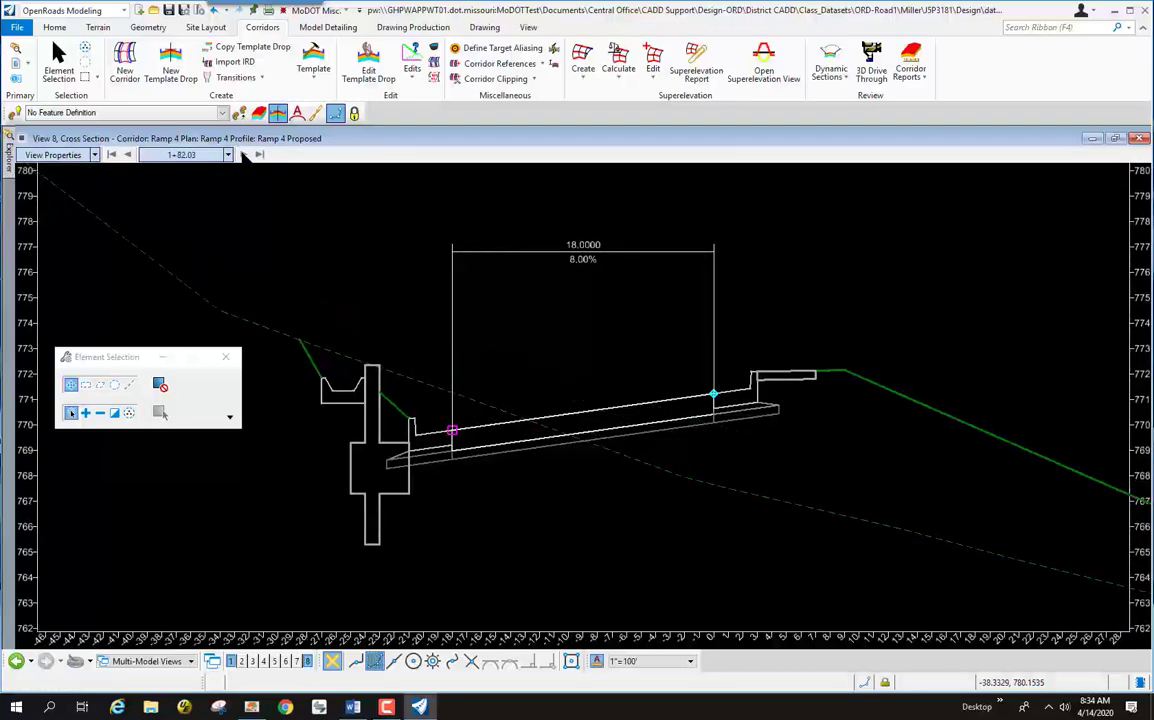
left_click(243, 155)
left_click(243, 155)
left_click(243, 155)
left_click(243, 155)
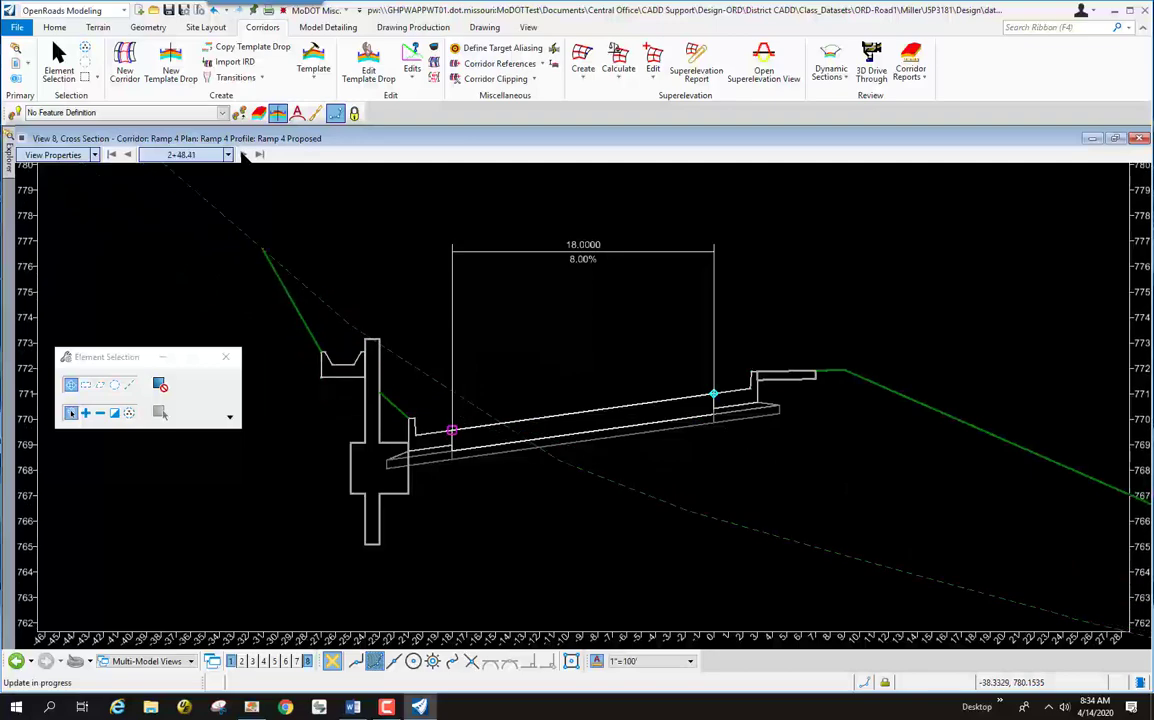
left_click(243, 155)
left_click(243, 155)
left_click(243, 155)
left_click(243, 155)
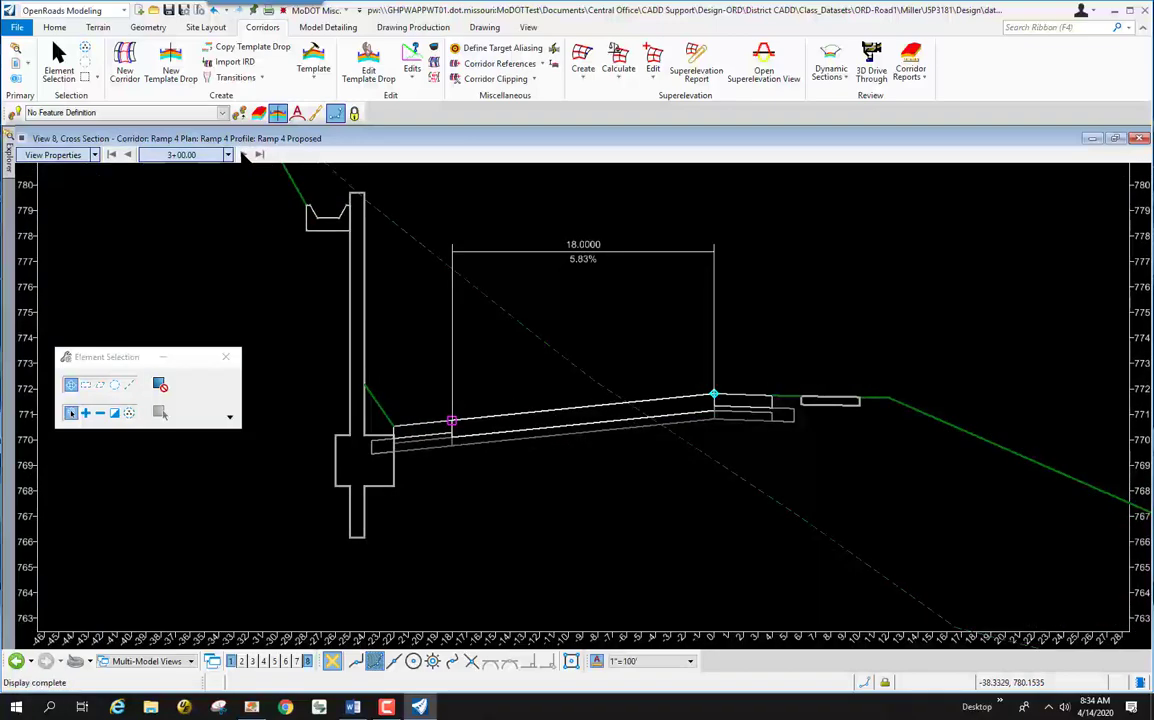
left_click(243, 155)
left_click(243, 155)
left_click(243, 155)
left_click(243, 155)
left_click(243, 155)
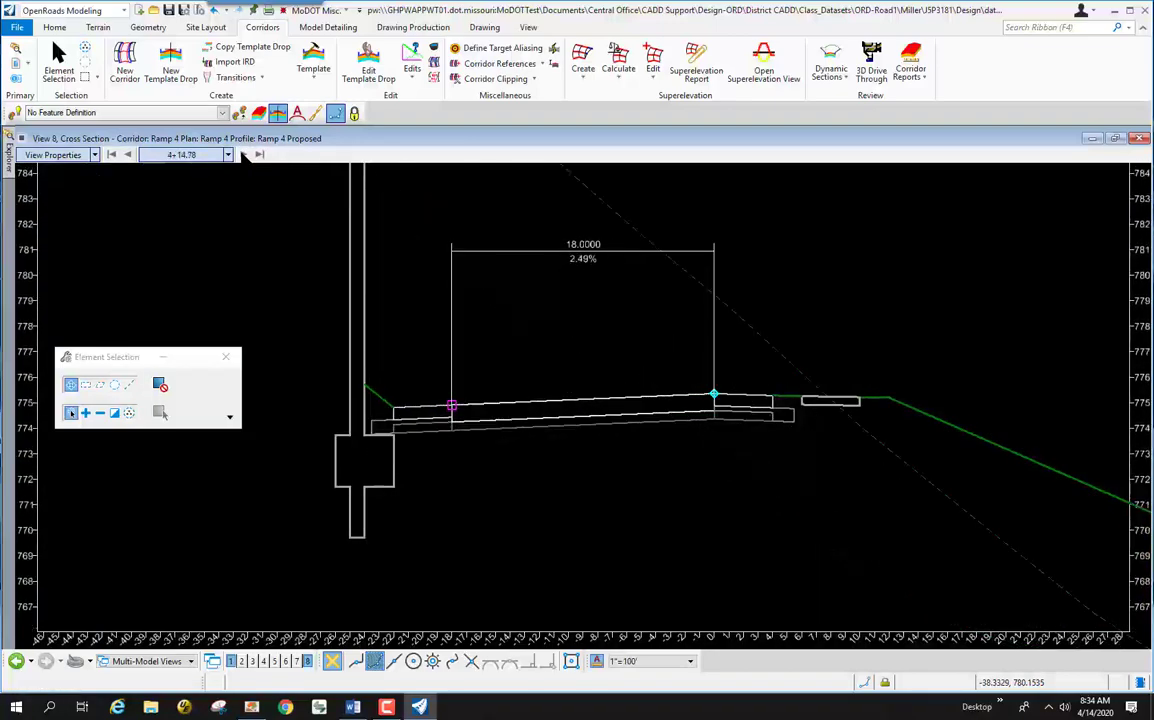
left_click(243, 155)
left_click(243, 155)
left_click(243, 155)
left_click(243, 155)
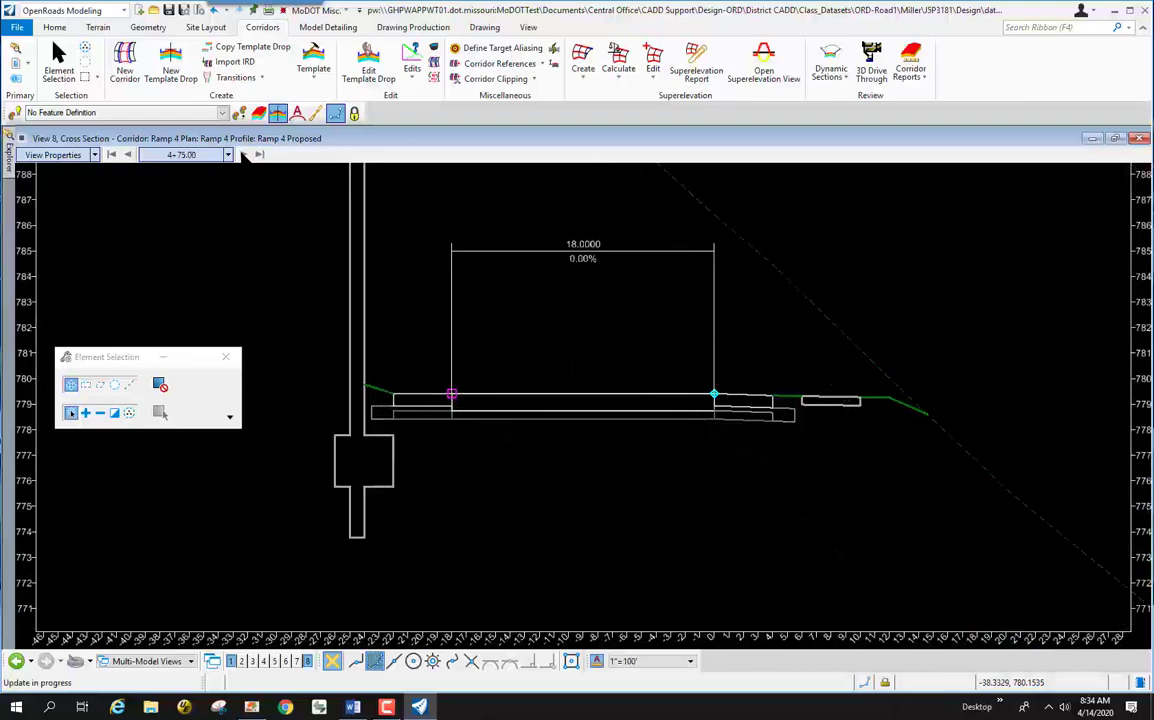
Step: Return through the cross sections to station 2+25.00 to recheck the pavement slope
left_click(112, 155)
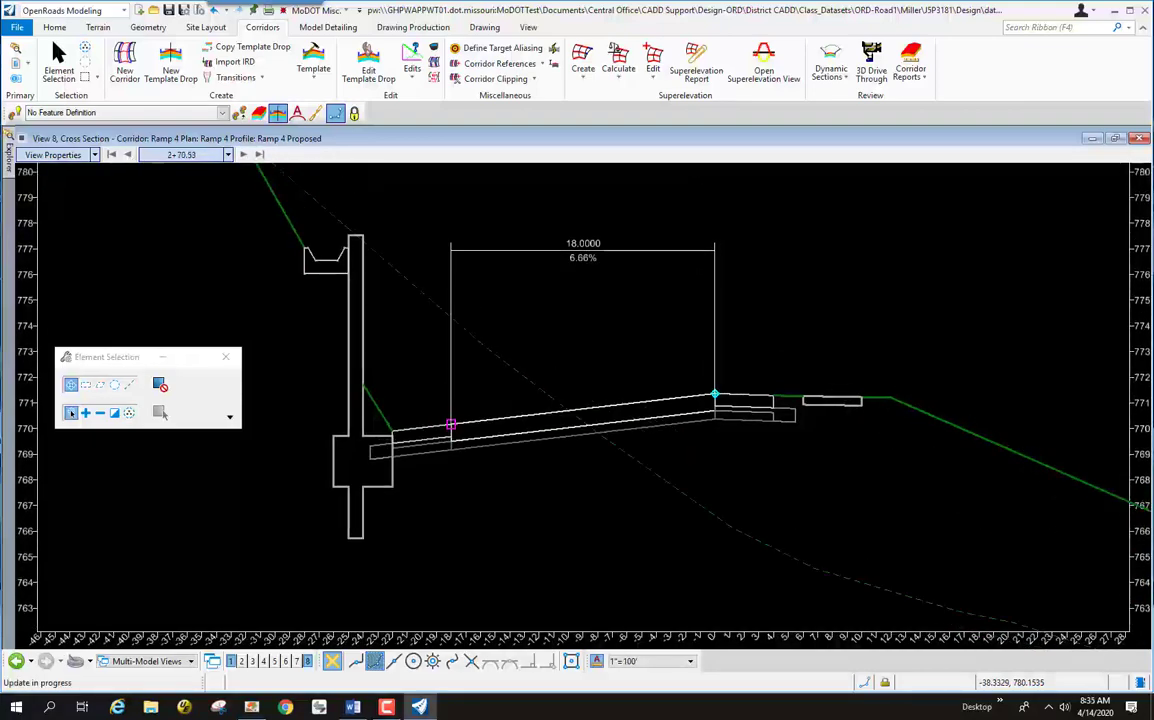
left_click(128, 155)
left_click(128, 155)
left_click(128, 155)
left_click(128, 155)
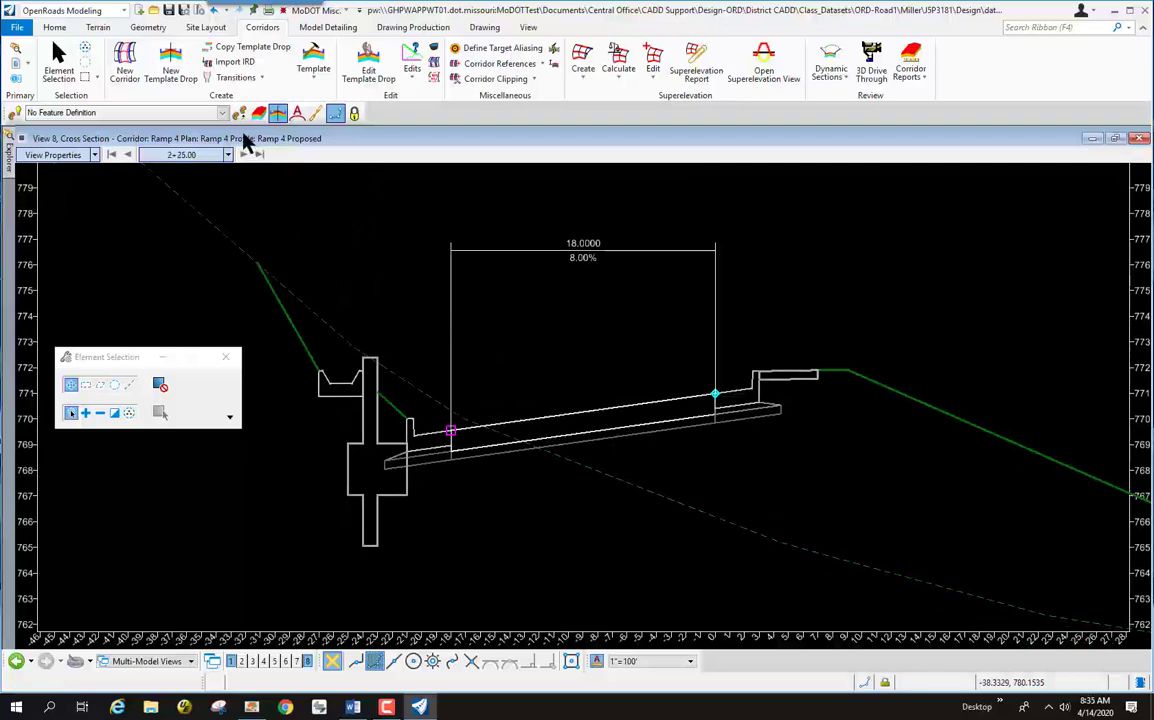
Step: Review the pavement slope from station 2+25.00 forward to station 3+00.00
left_click(245, 155)
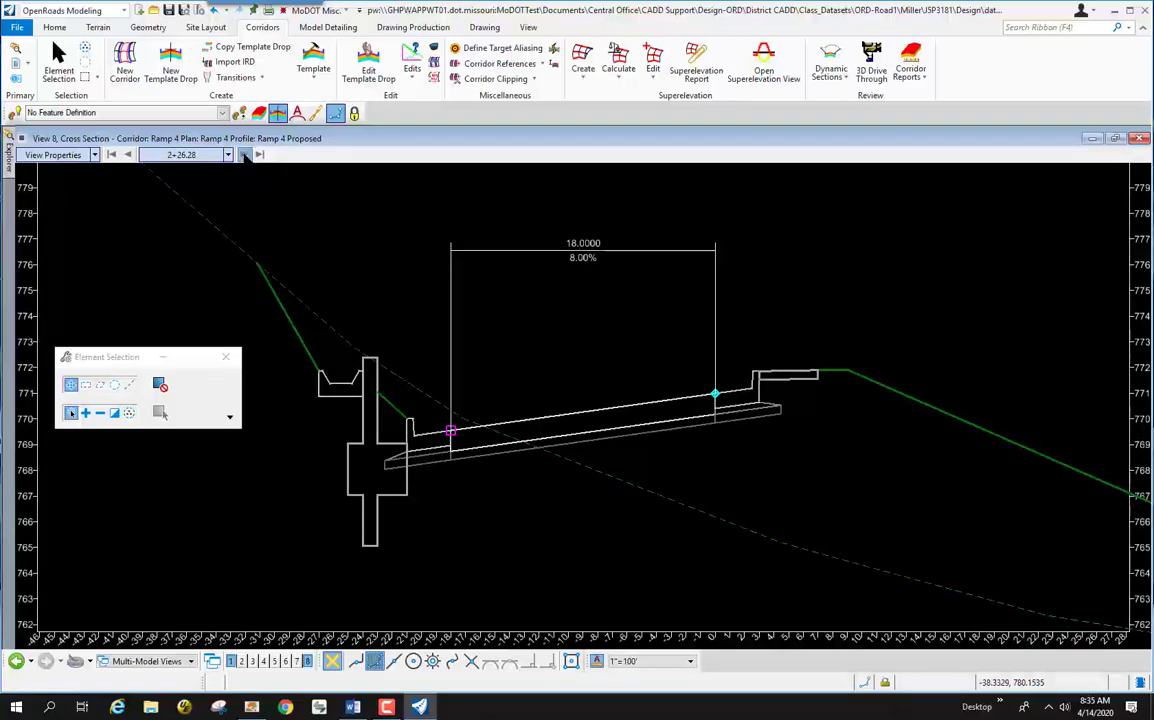
left_click(245, 155)
left_click(245, 155)
left_click(245, 155)
left_click(245, 155)
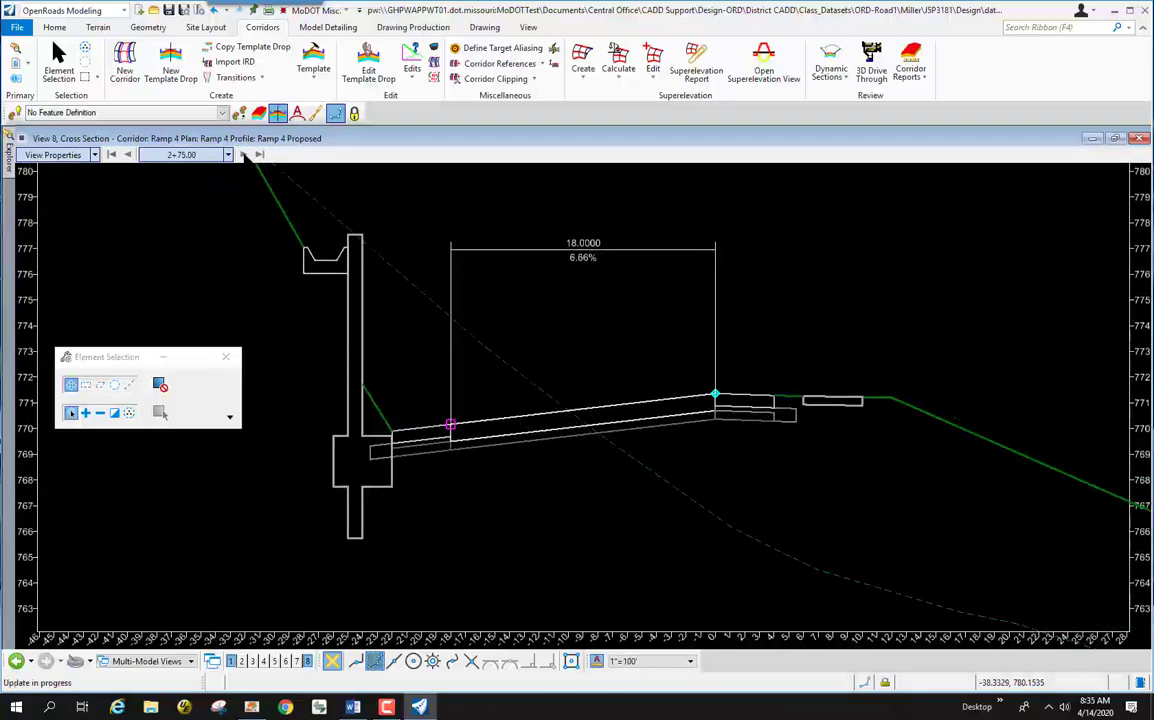
left_click(245, 155)
left_click(245, 155)
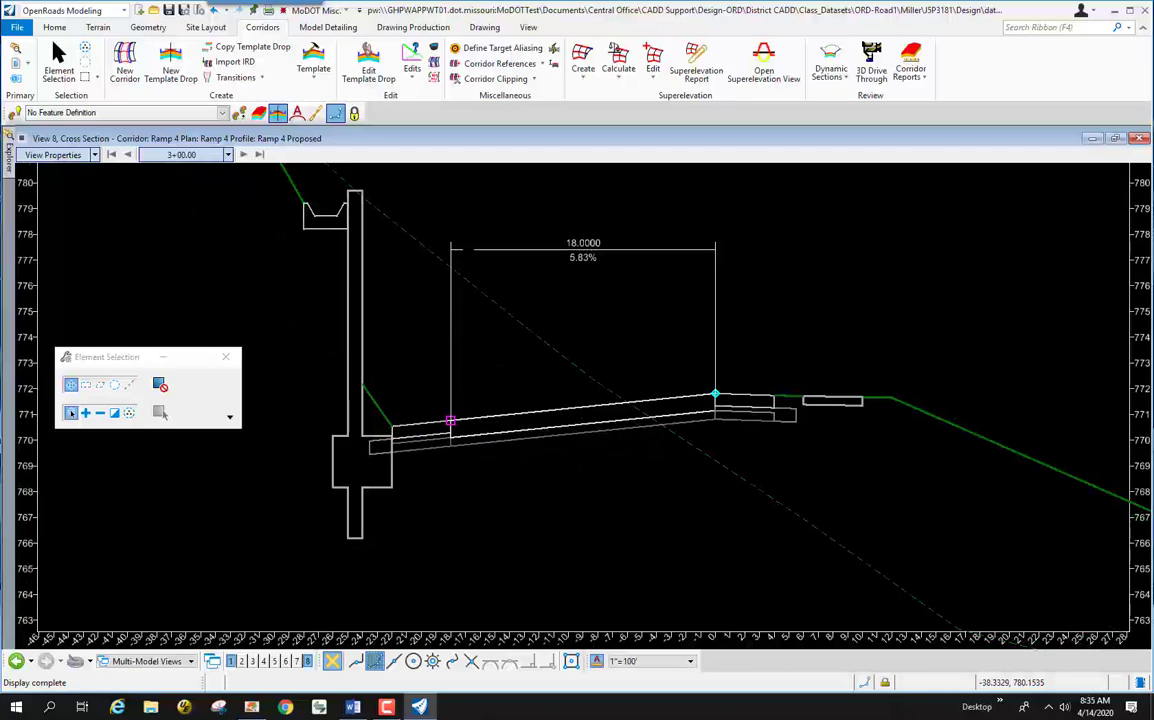
Step: Place a vertical temporary dimension beside the retaining wall at station 3+00.00, from the wall top to the footing top, and uncover it
right_click(498, 201)
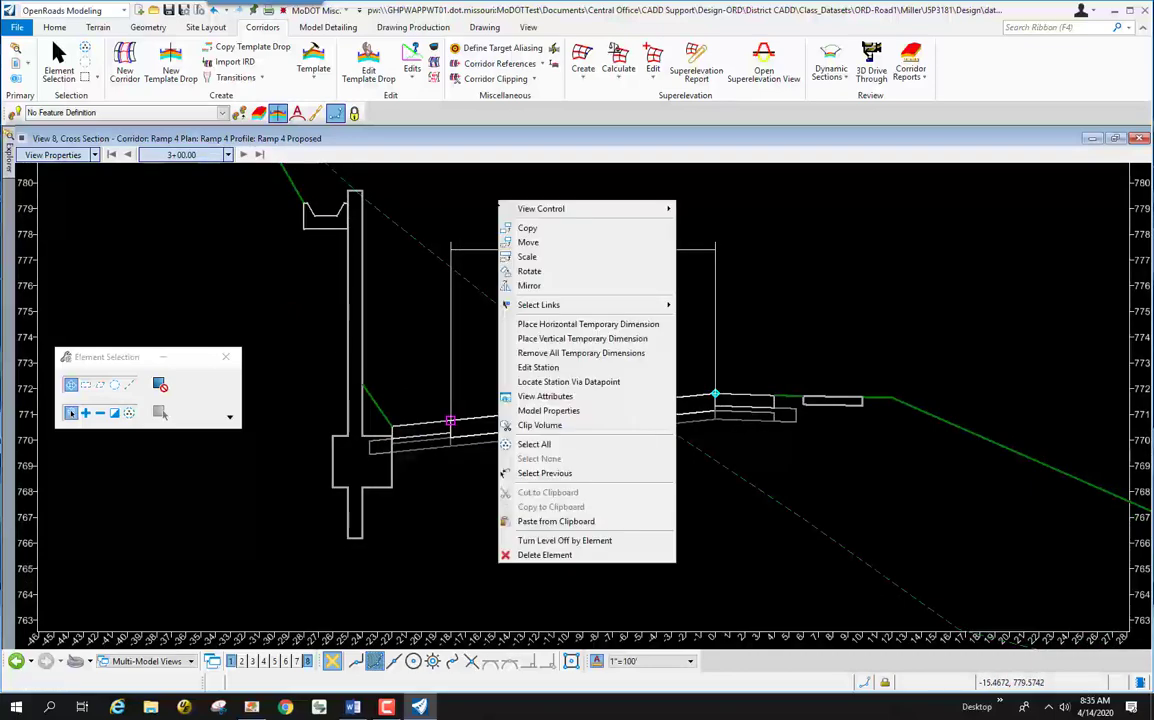
left_click(546, 343)
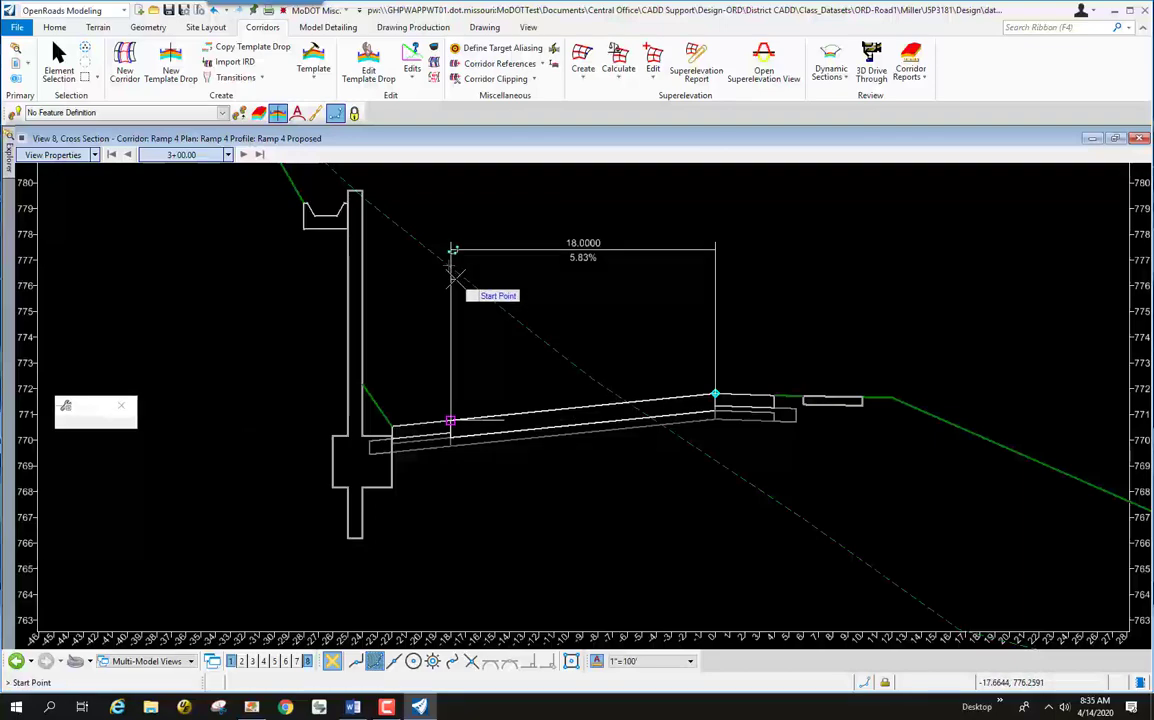
left_click(347, 190)
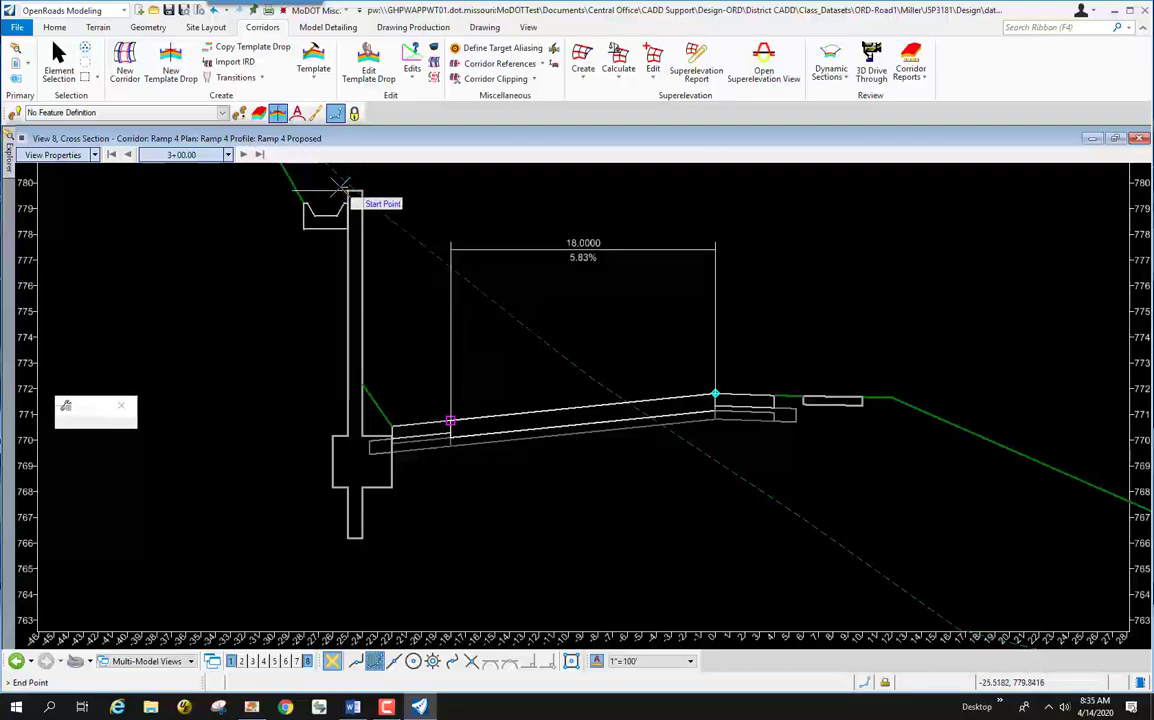
left_click(290, 433)
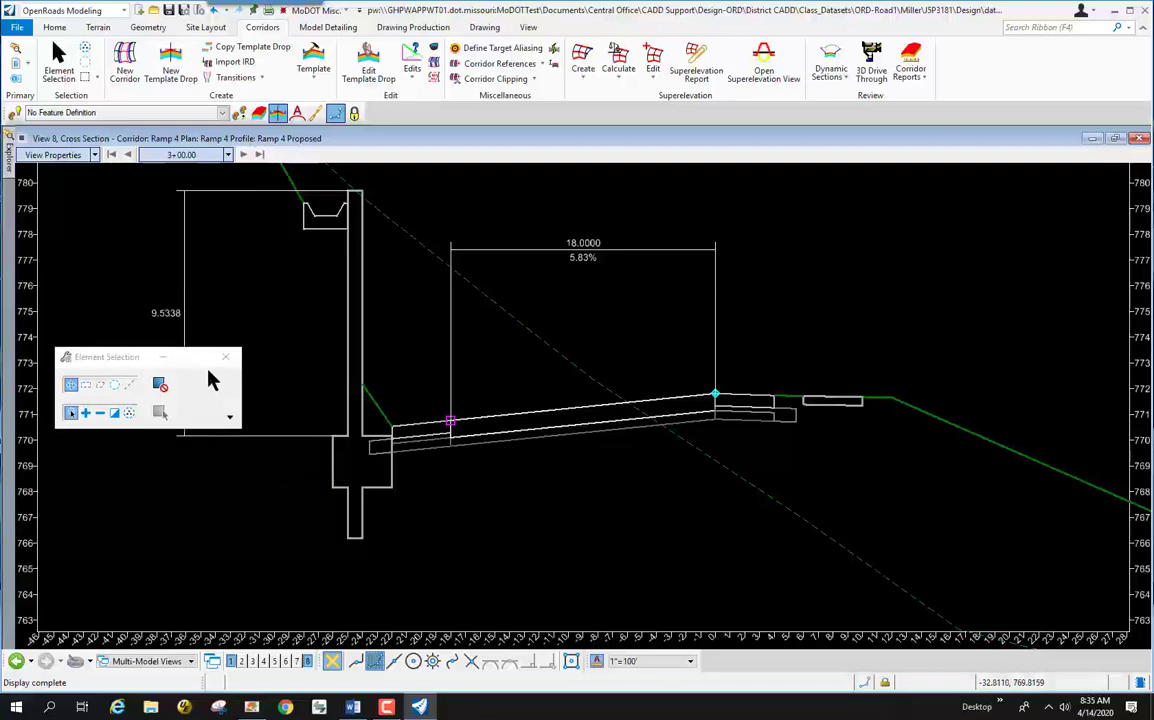
left_click_drag(138, 360, 162, 518)
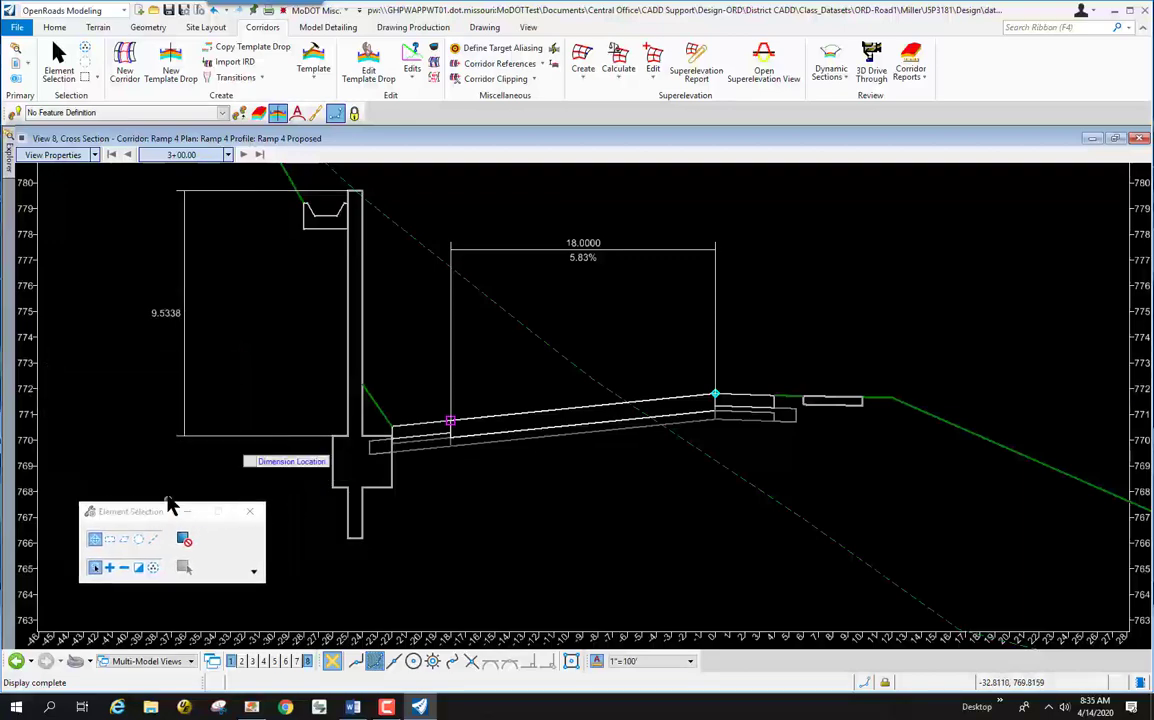